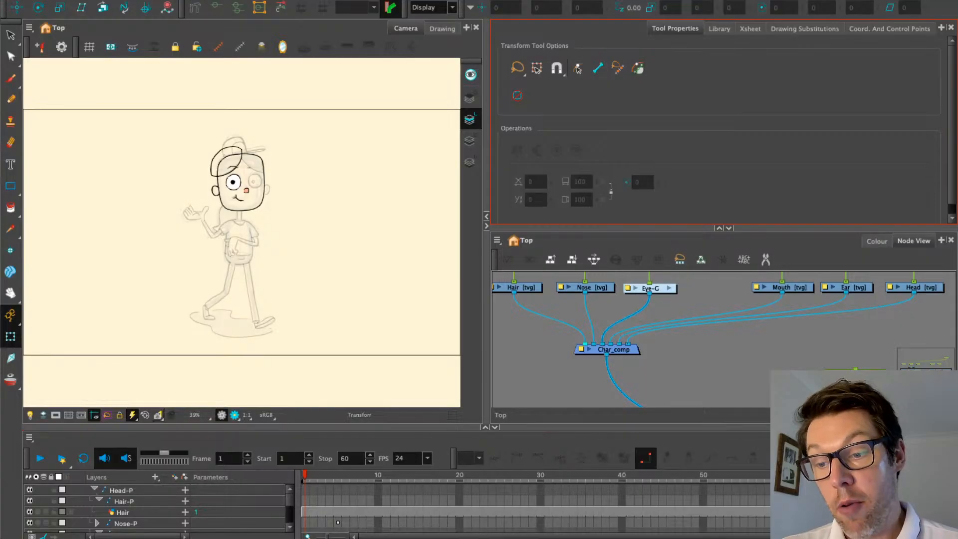
Zoom and pan the Camera view to centre on the character's face
scroll(273, 131, up, 1)
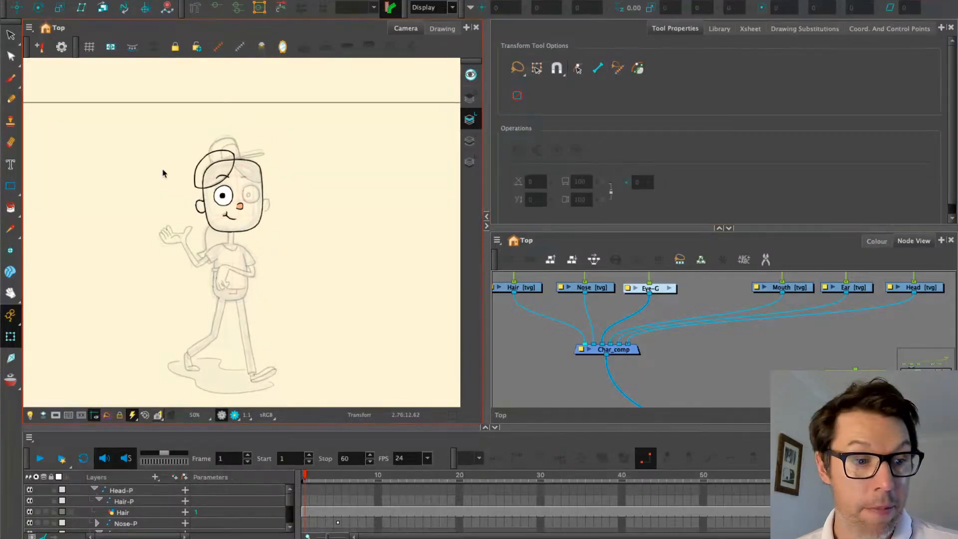
scroll(186, 192, up, 2)
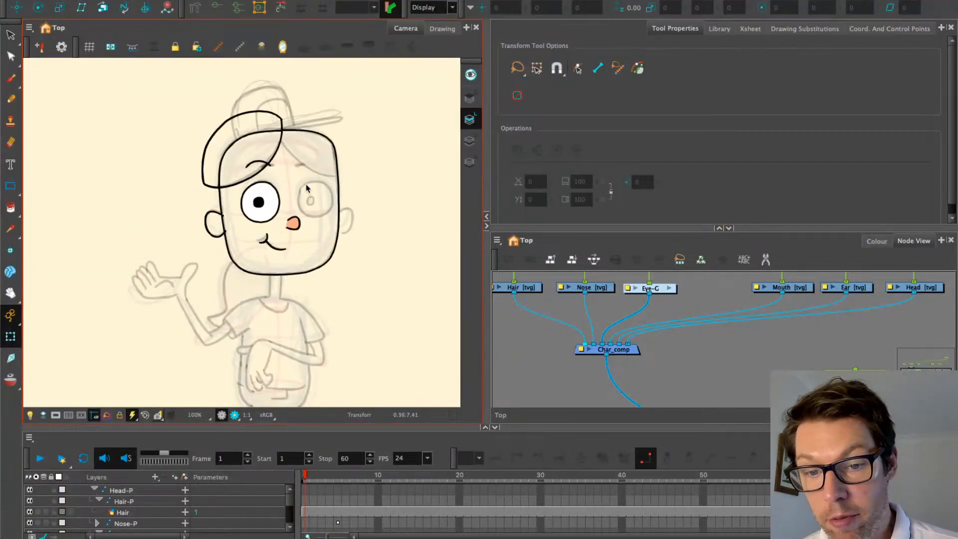
scroll(313, 188, up, 1)
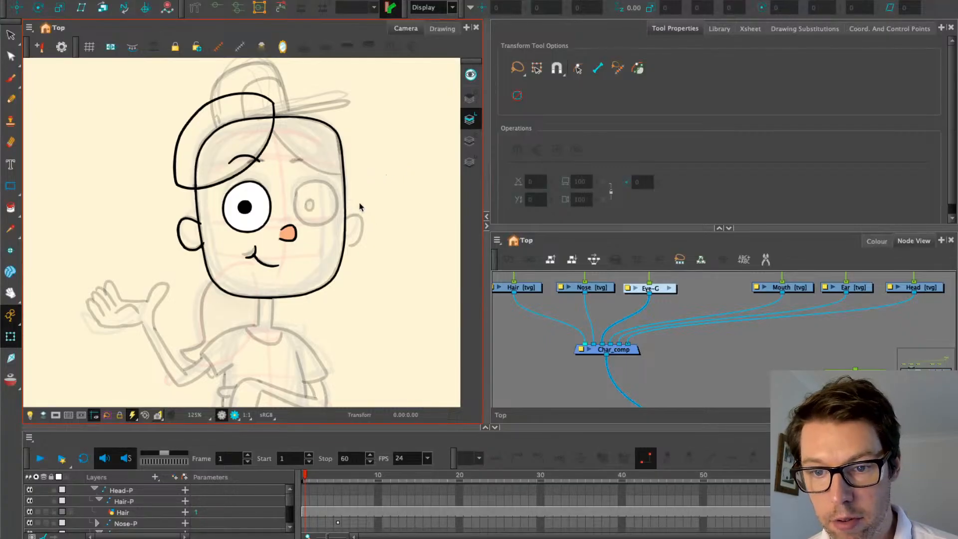
drag(379, 192, 354, 214)
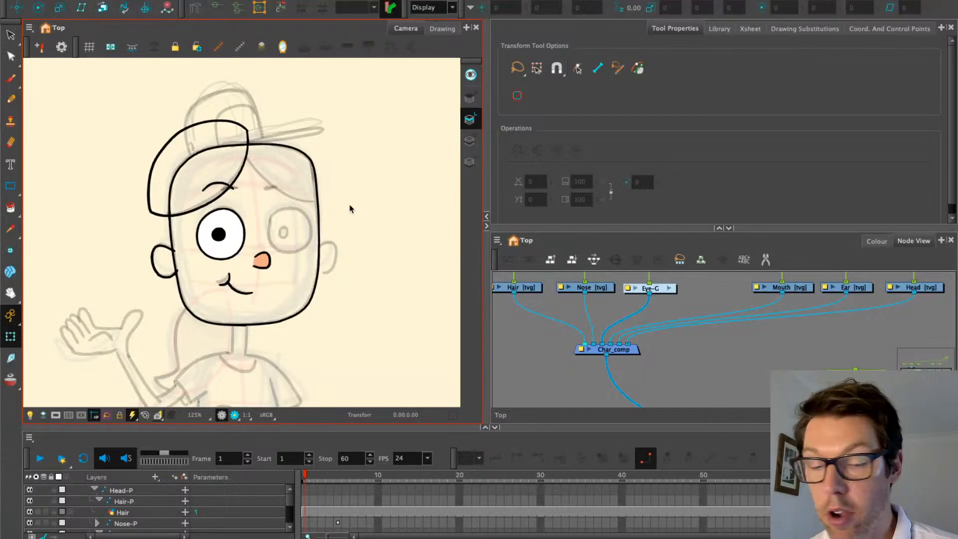
scroll(599, 345, down, 2)
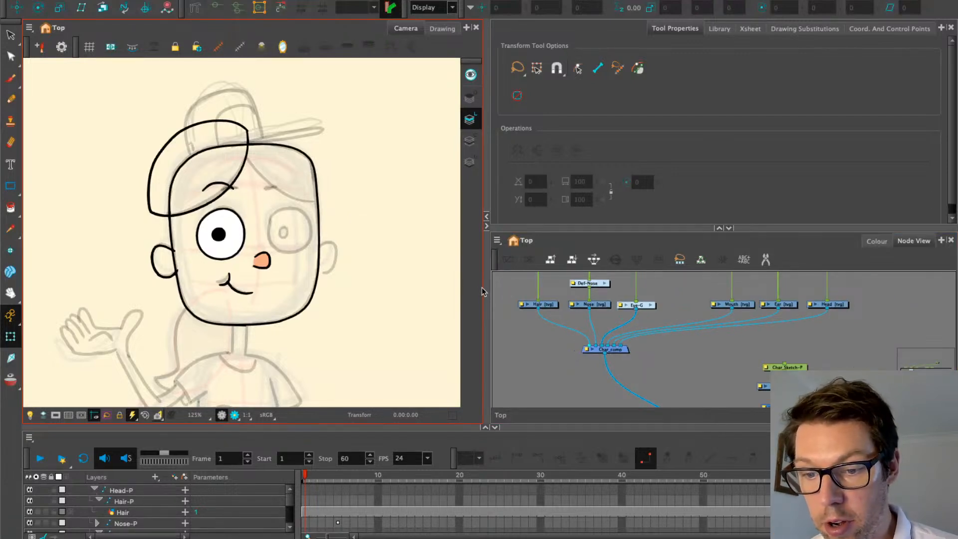
Widen the side panels, zoom the Node View, and marquee-select the Eye-P and Eye-G nodes
drag(484, 286, 446, 274)
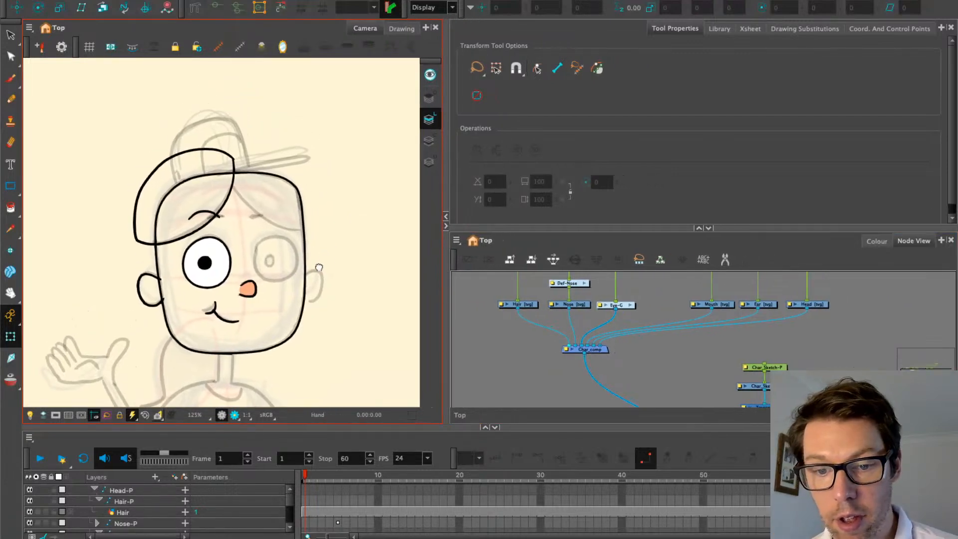
drag(528, 336, 513, 368)
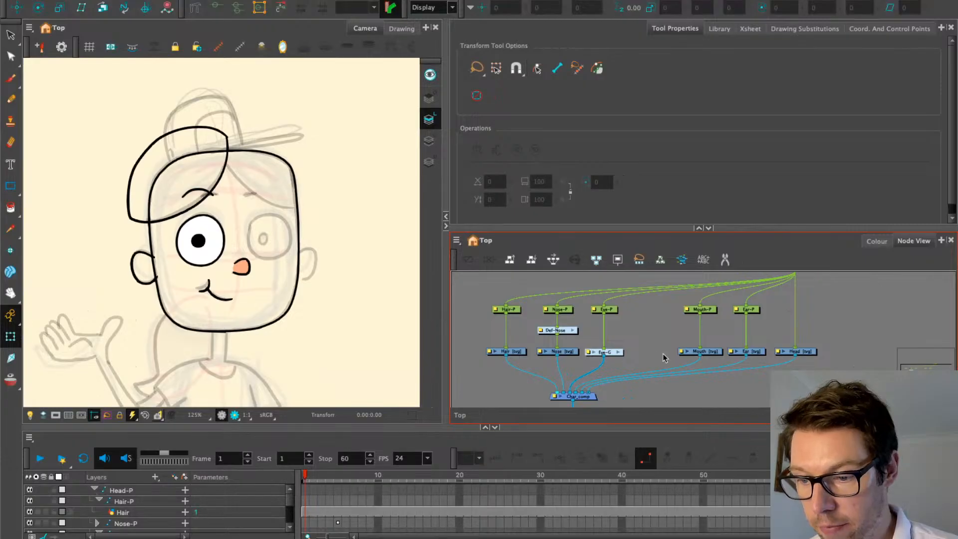
scroll(532, 338, up, 1)
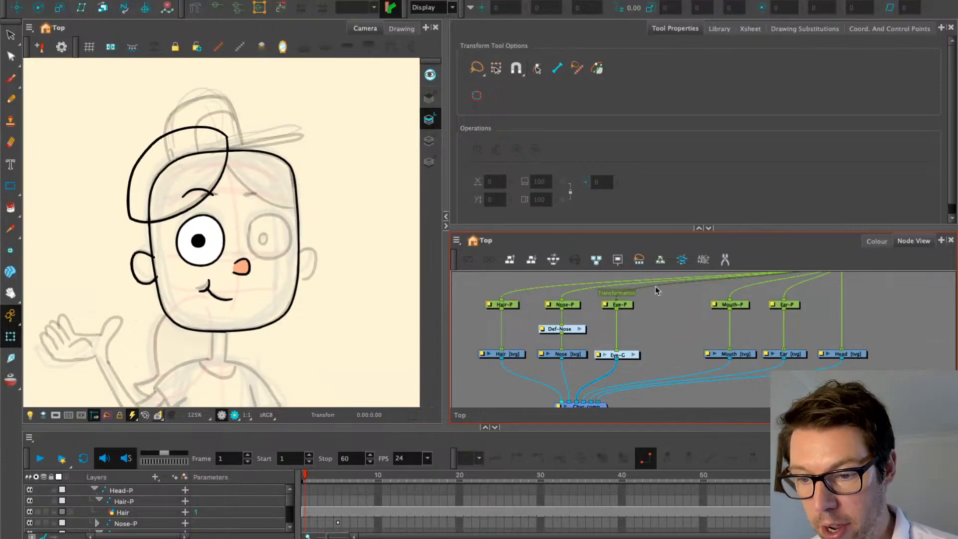
drag(649, 293, 627, 363)
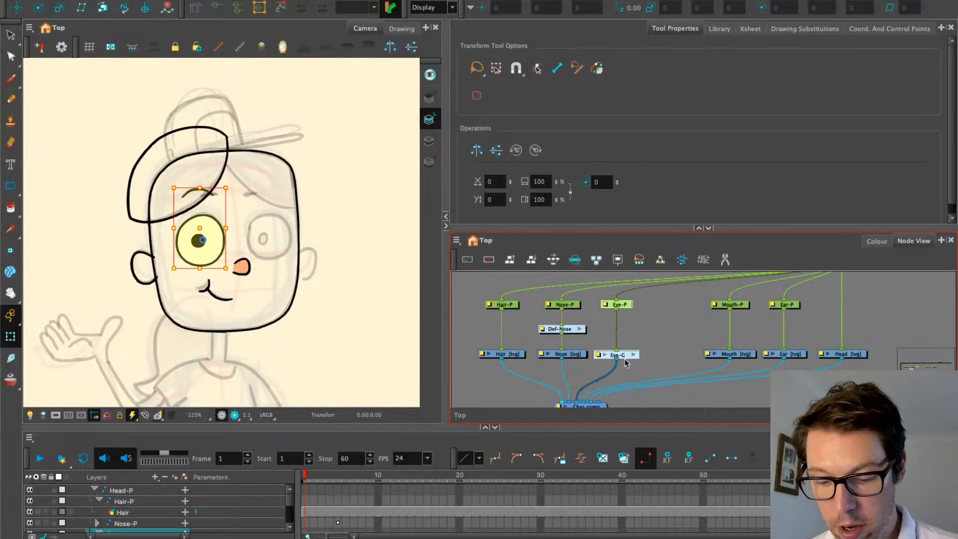
Paste Special the eye nodes with Create New Columns and Reuse Existing Elements enabled
key(ctrl+shift+v)
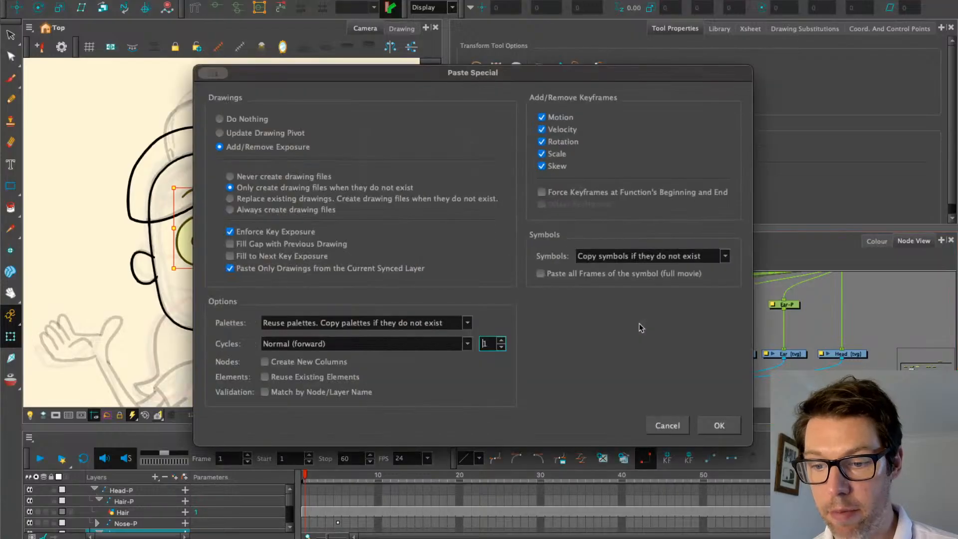
click(265, 363)
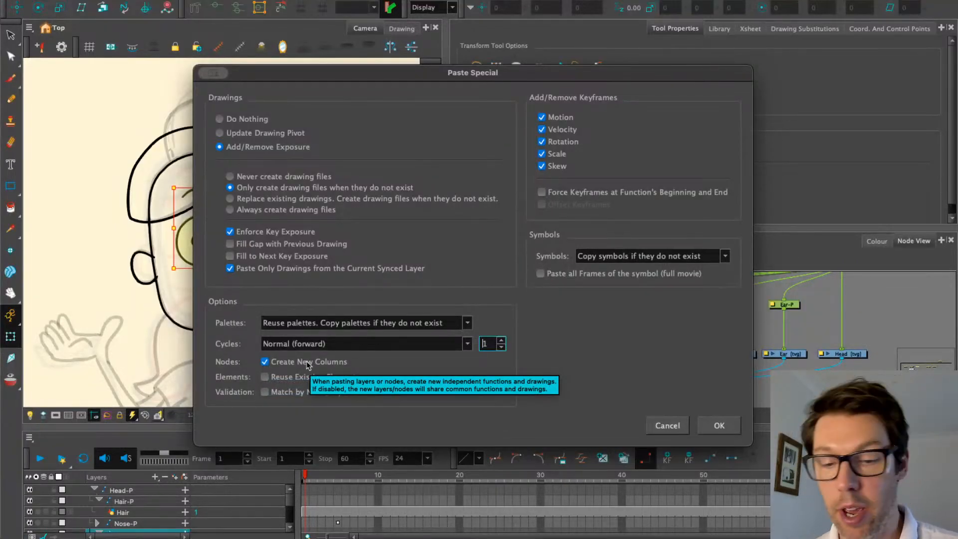
click(305, 378)
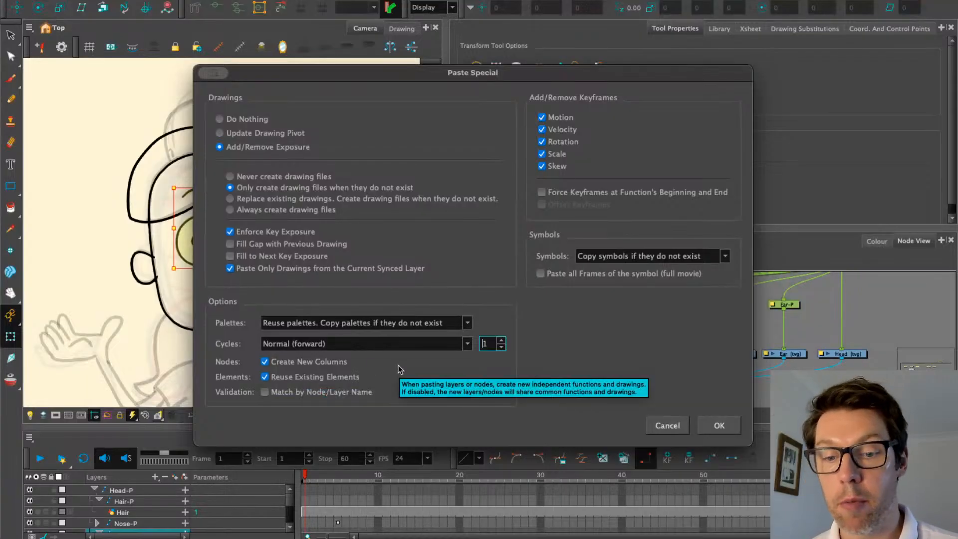
click(719, 426)
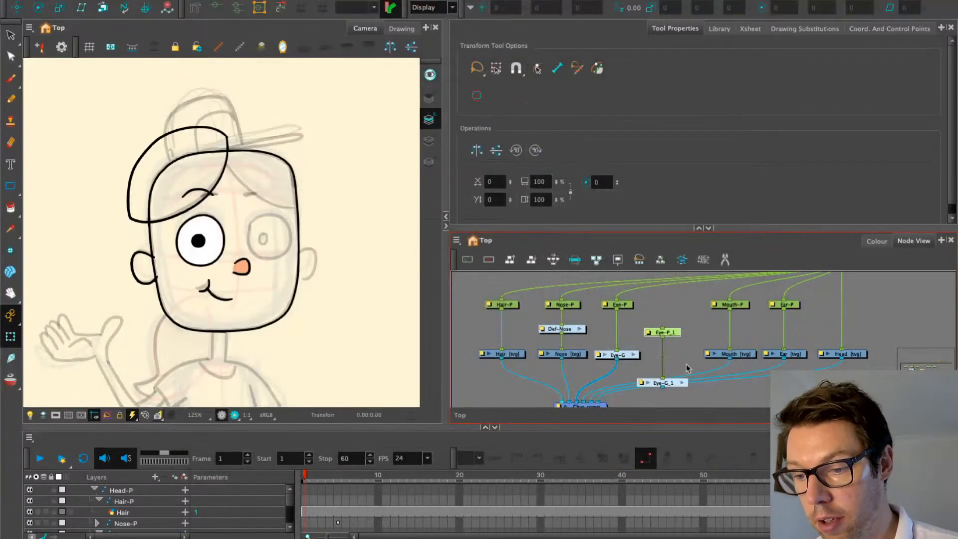
Connect Eye-P_1 under Head-P and Eye-G_1 into Char_comp, then drag the eye to the right-eye spot
drag(674, 332, 683, 305)
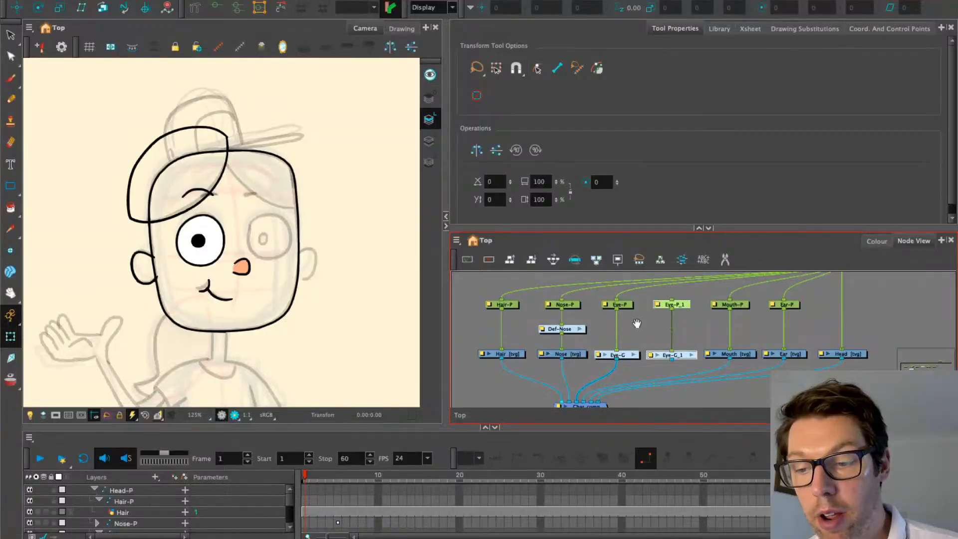
drag(638, 323, 807, 288)
drag(657, 349, 663, 295)
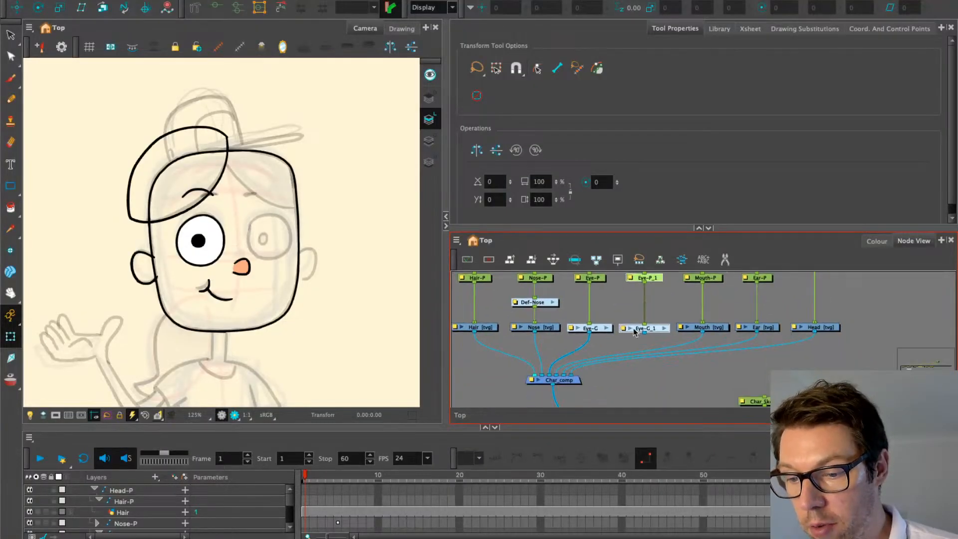
drag(644, 333, 573, 394)
click(638, 325)
click(643, 321)
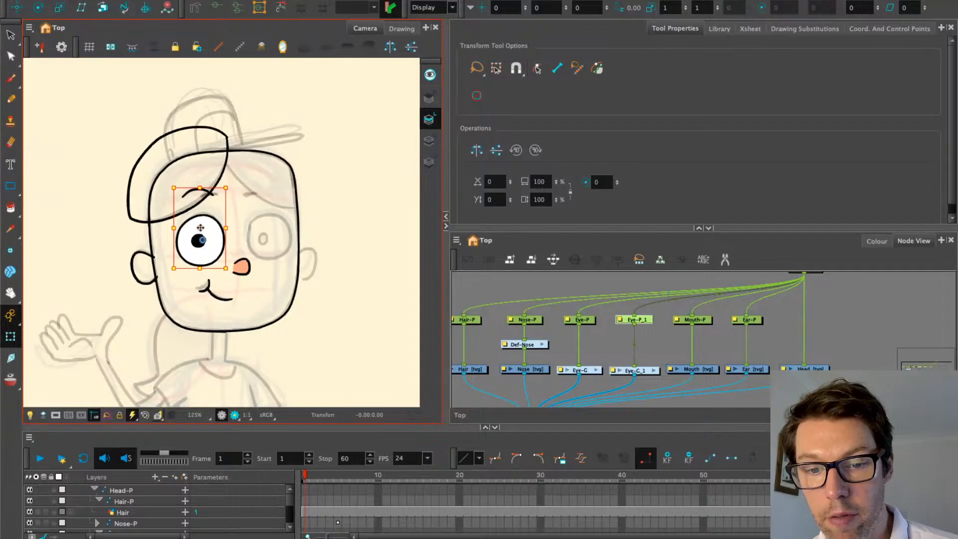
drag(201, 228, 268, 223)
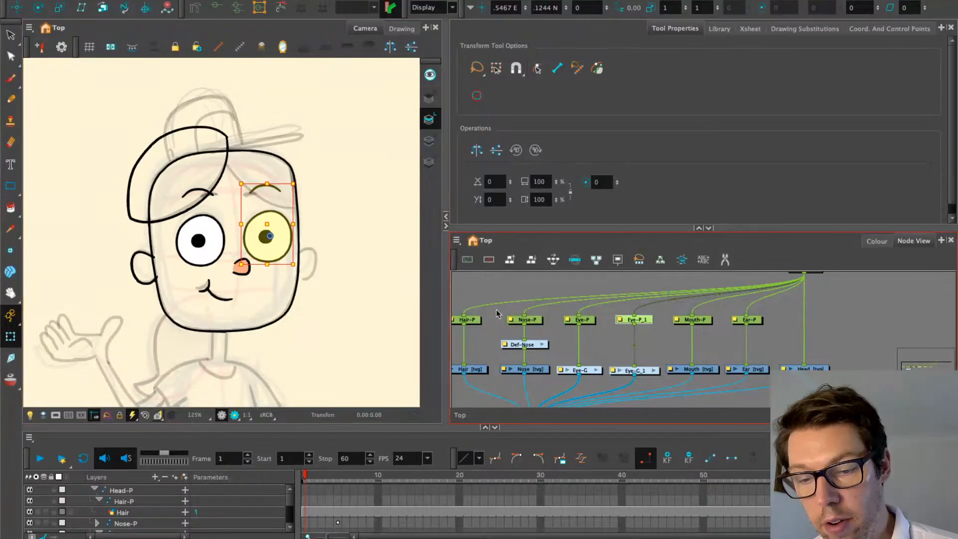
click(595, 370)
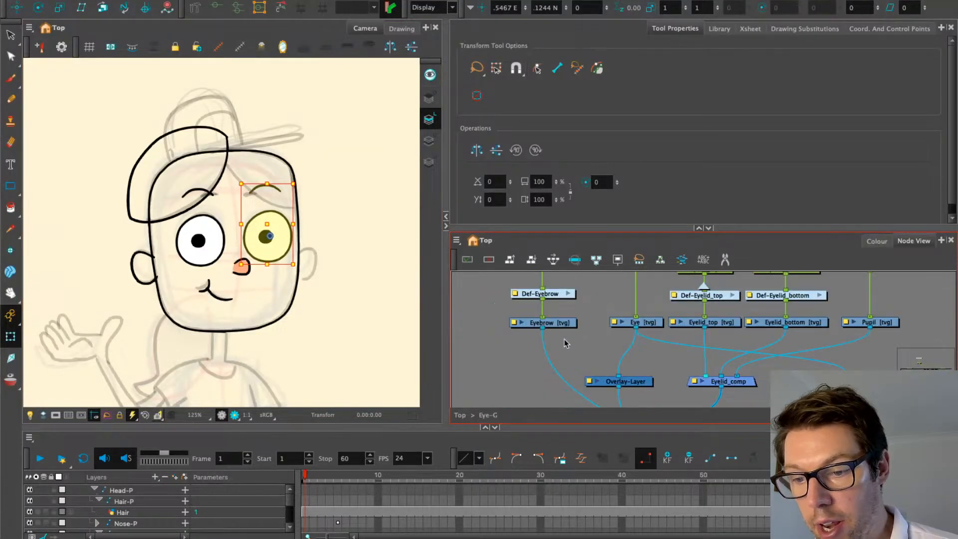
drag(578, 331, 527, 377)
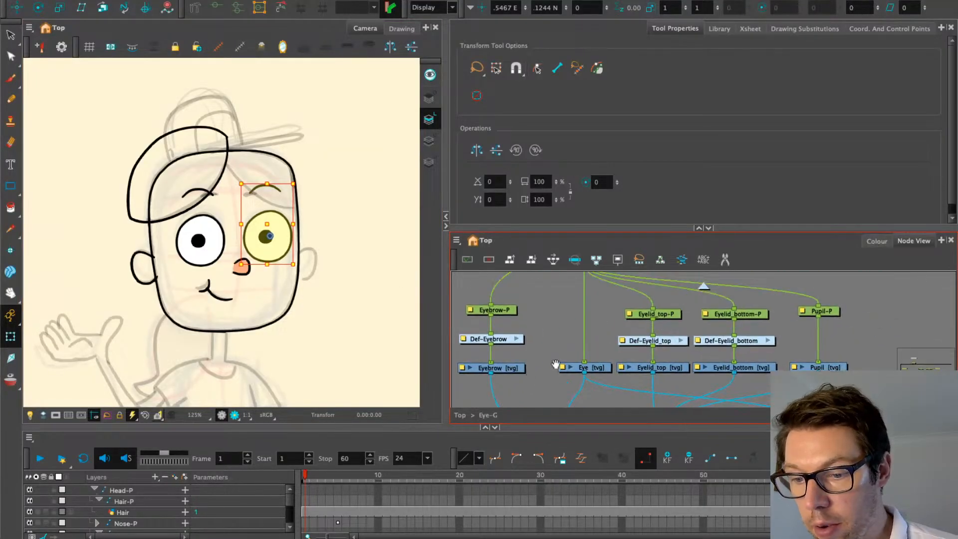
click(703, 285)
drag(685, 313, 656, 308)
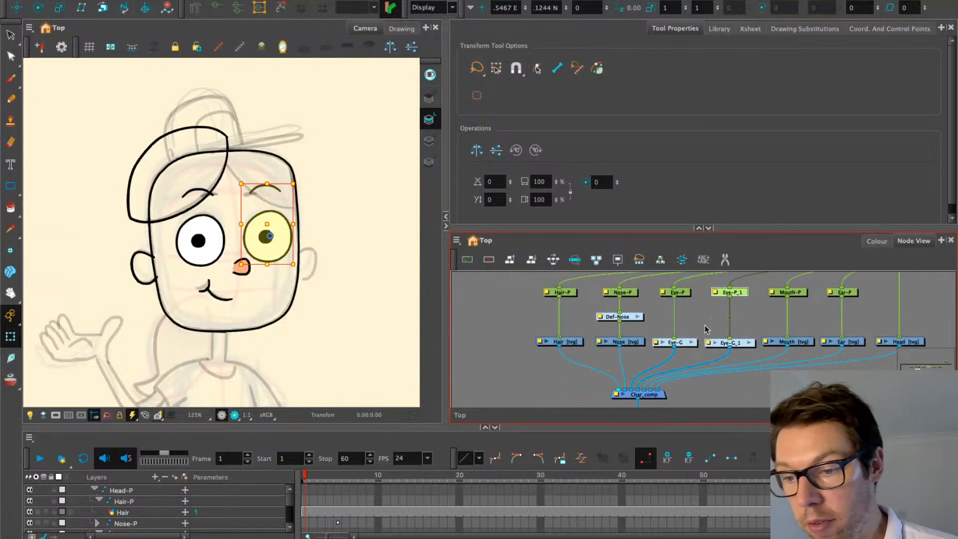
click(709, 329)
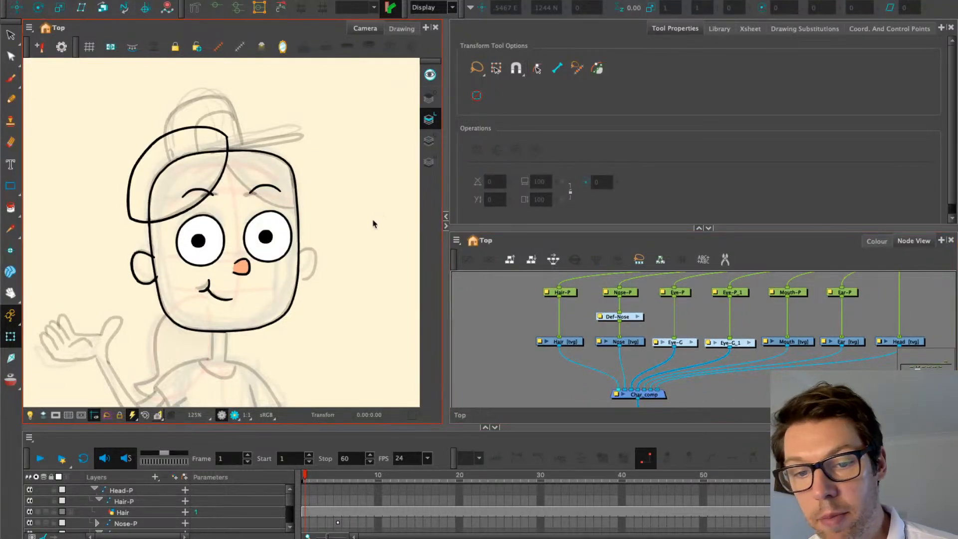
click(741, 295)
click(677, 292)
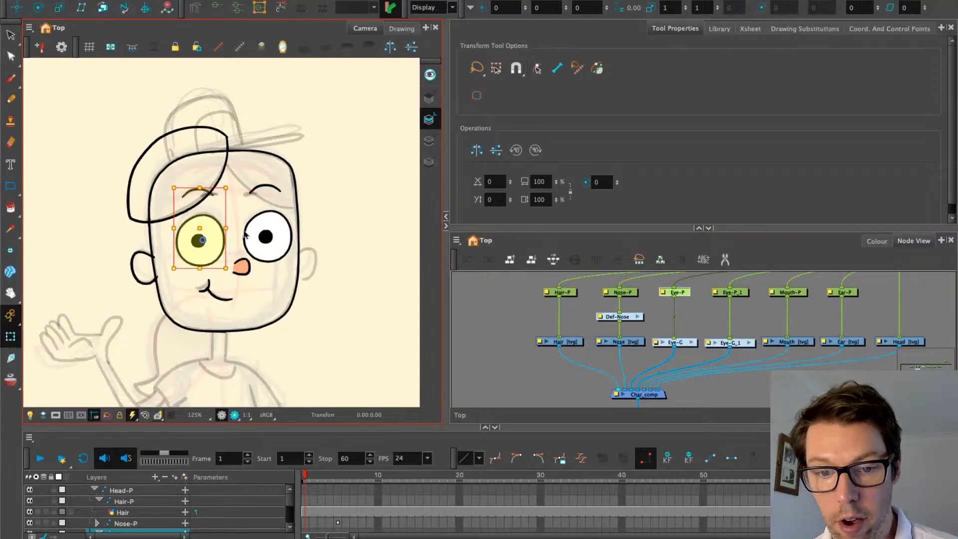
click(746, 294)
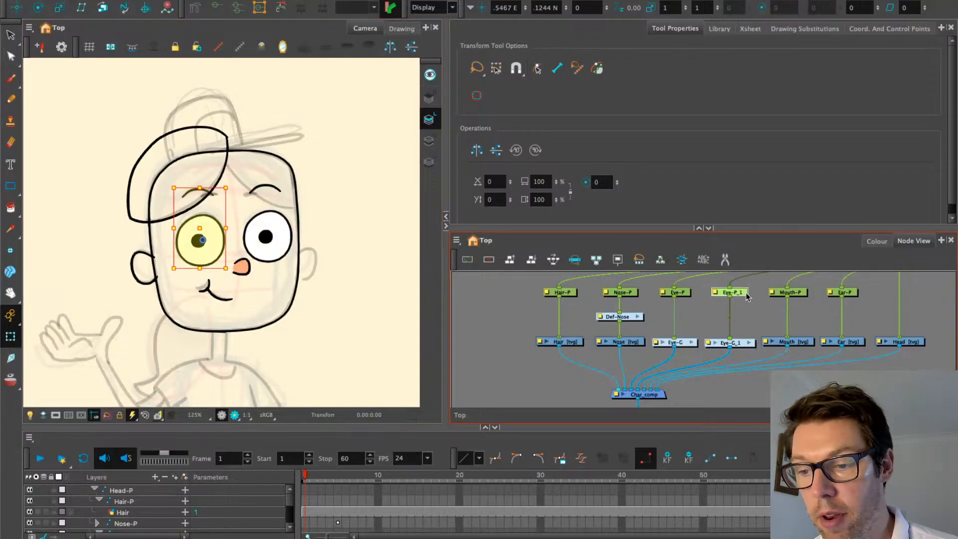
key(r)
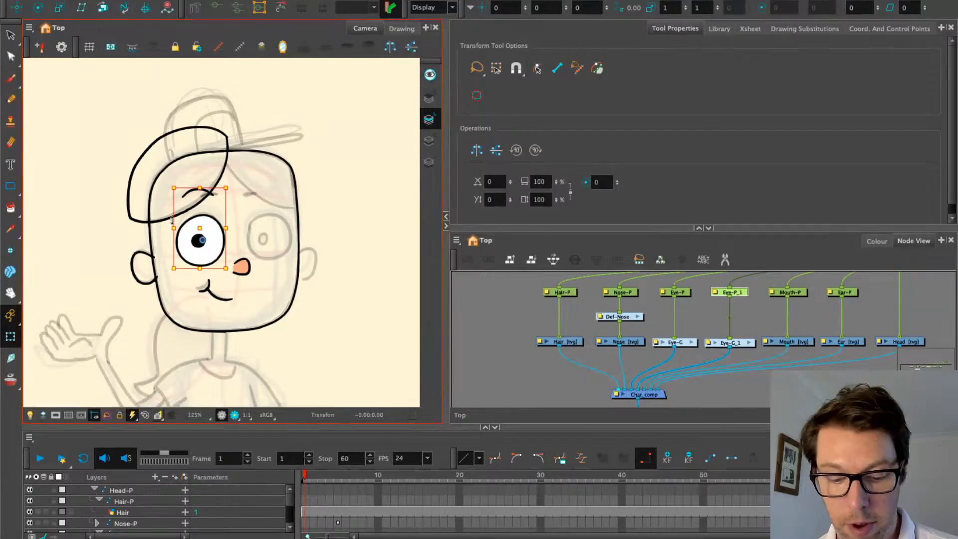
key(ctrl+z)
click(660, 307)
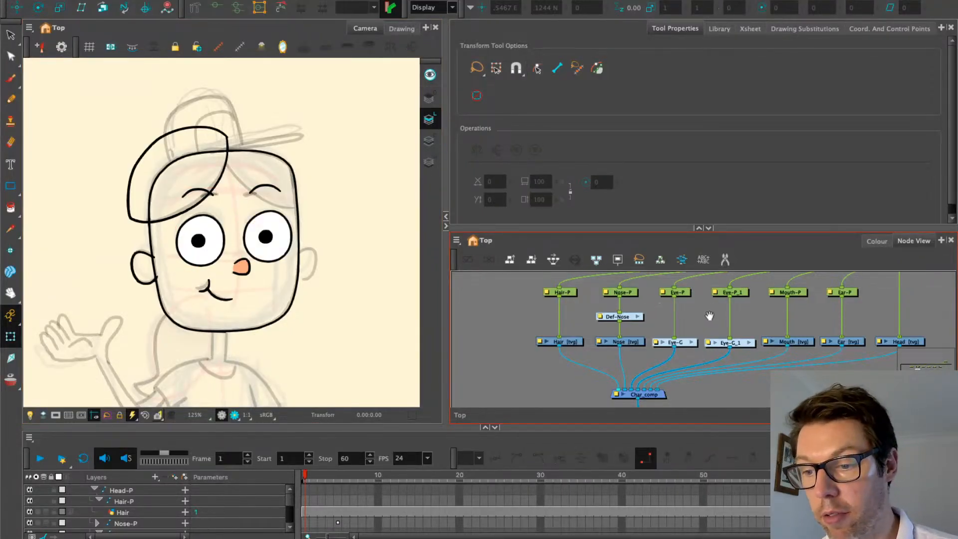
drag(710, 315, 683, 352)
scroll(700, 321, up, 2)
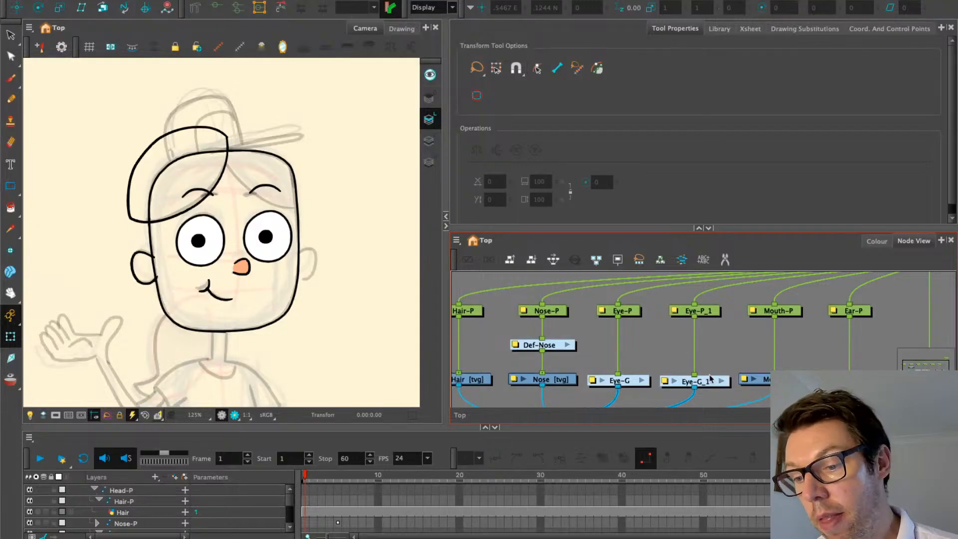
click(711, 379)
Add a Static-Transformation node under Eye-P_1 and bake the immediate parent's transformation into it
click(669, 336)
key(Tab)
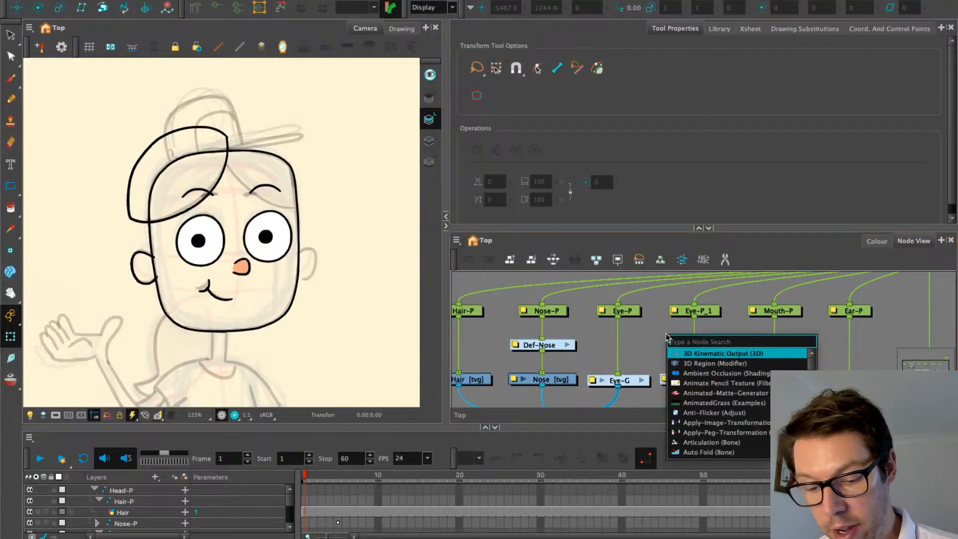
text(static)
click(694, 354)
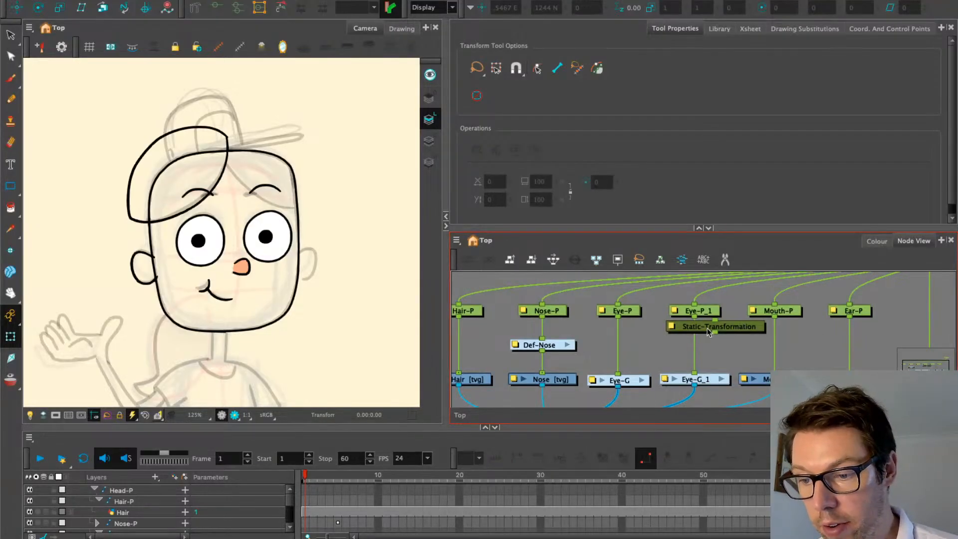
drag(713, 328, 690, 340)
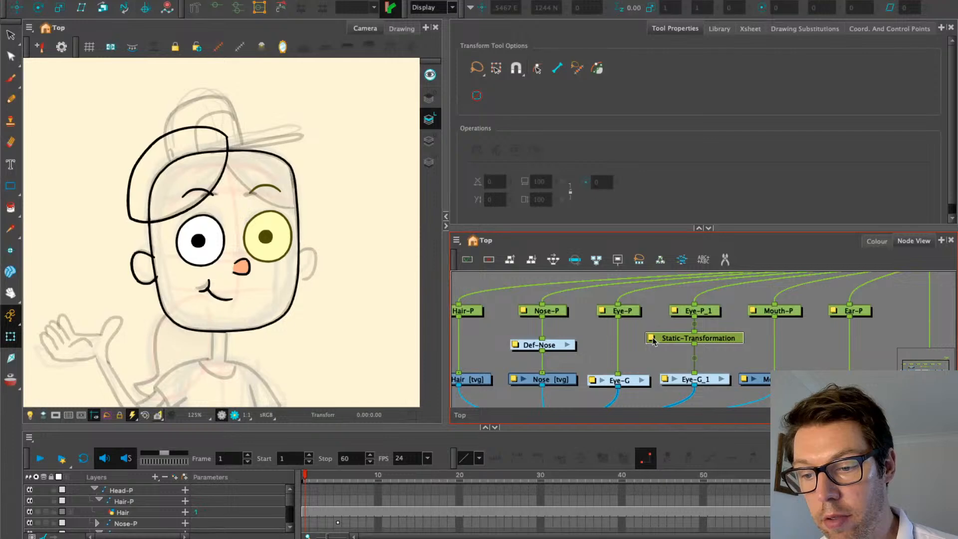
click(655, 341)
click(450, 114)
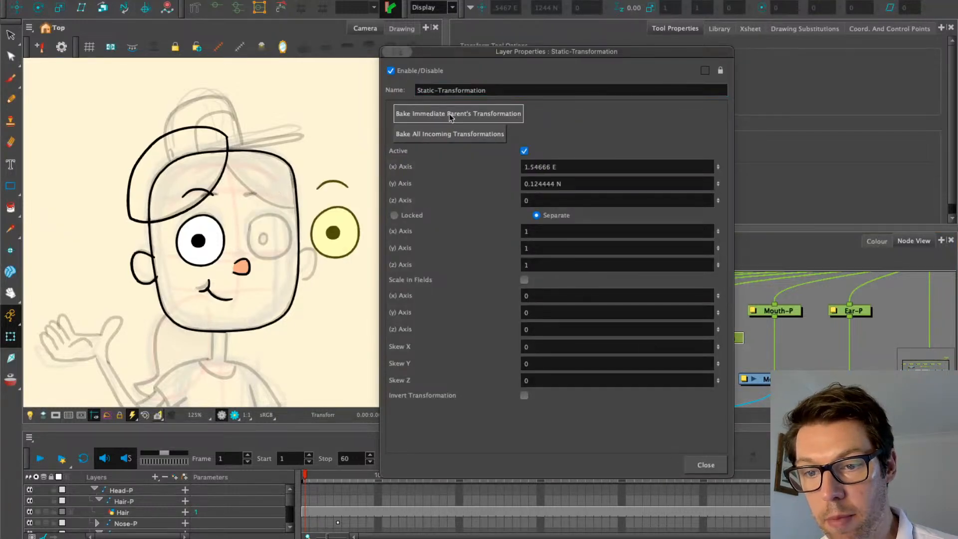
click(701, 465)
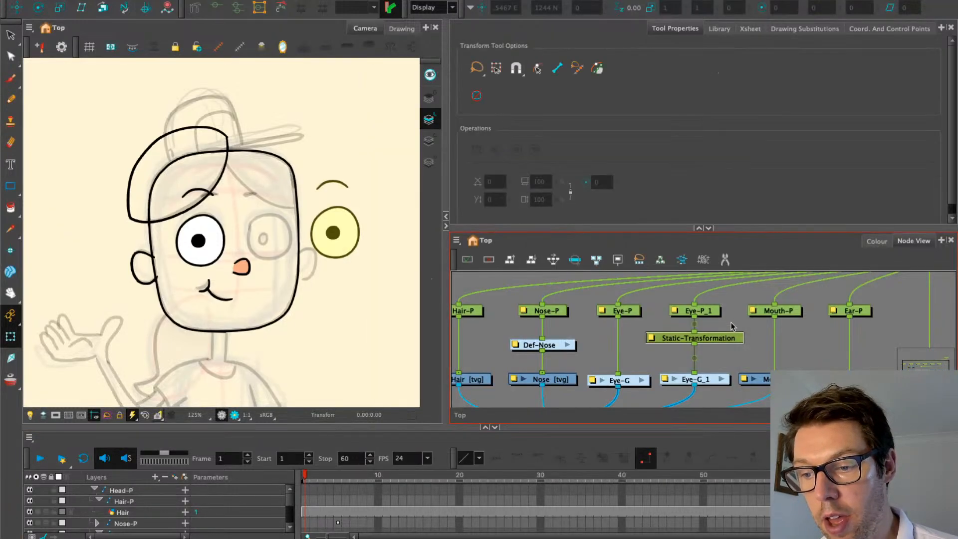
Reset Eye-P_1's position and delete the Static-Transformation node
click(708, 310)
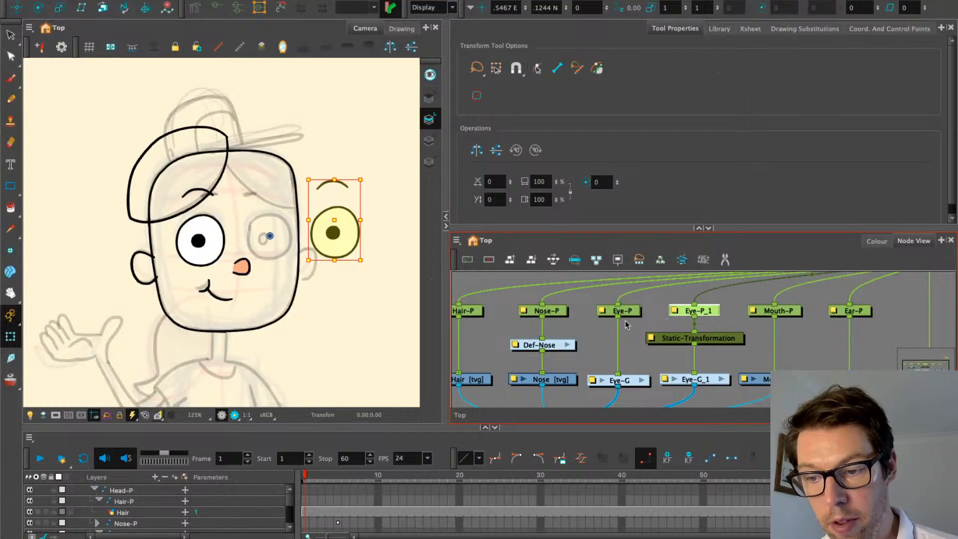
key(ctrl+r)
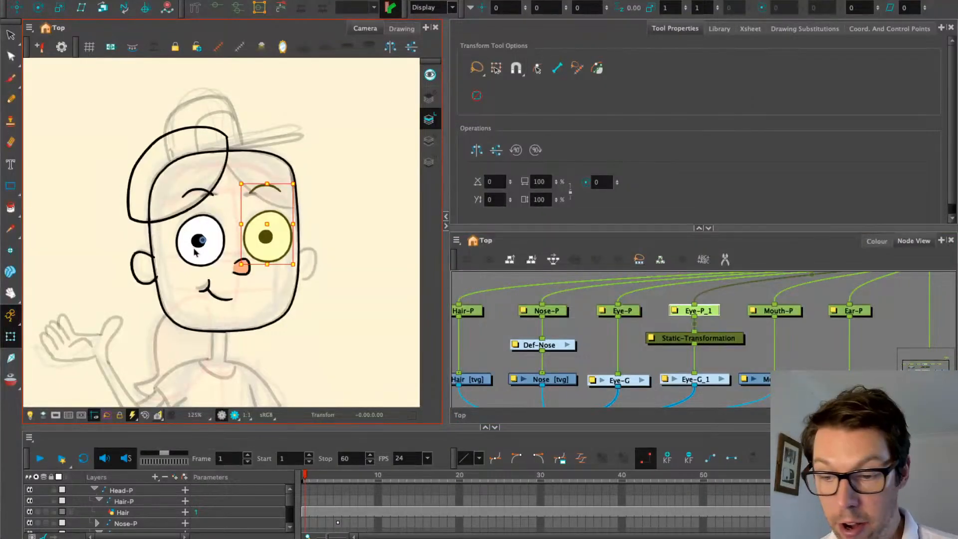
key(ctrl+z)
key(ctrl+z)
key(ctrl+z)
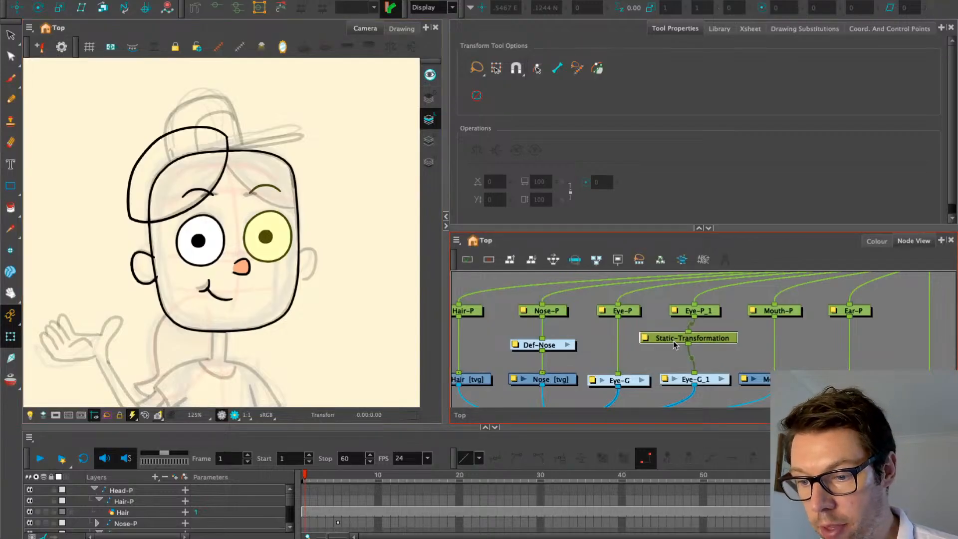
drag(680, 346, 649, 346)
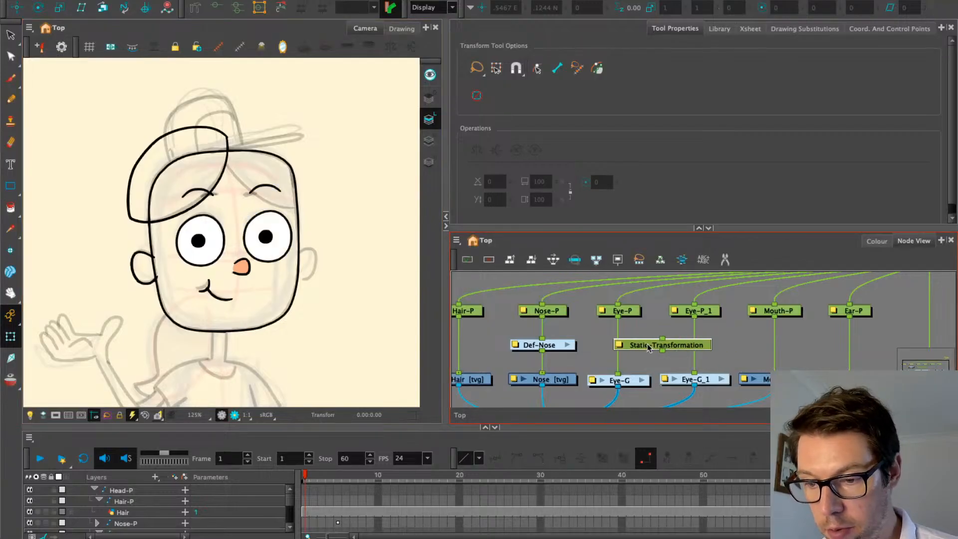
key(Delete)
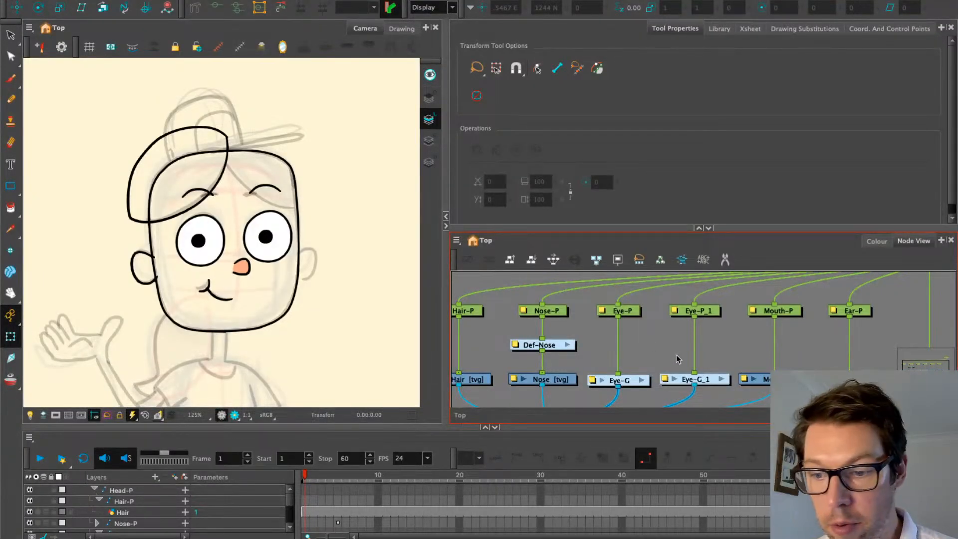
Reset Eye-P_1's position so the second eye sits back on the left eye
click(703, 311)
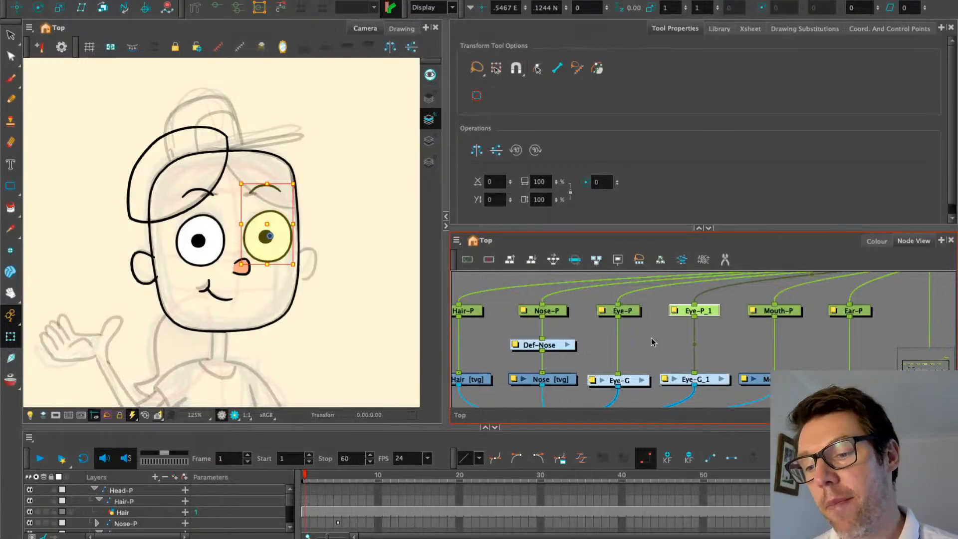
click(652, 342)
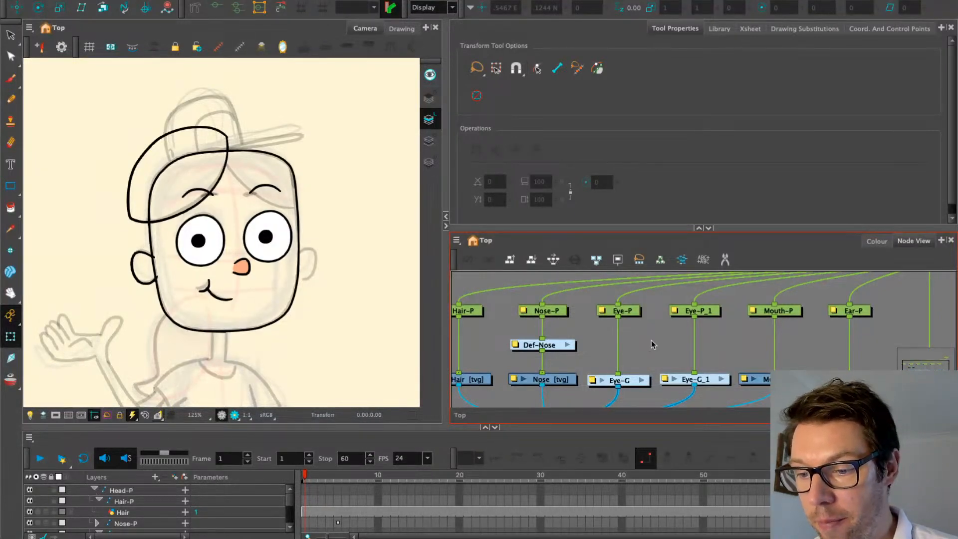
scroll(653, 343, up, 1)
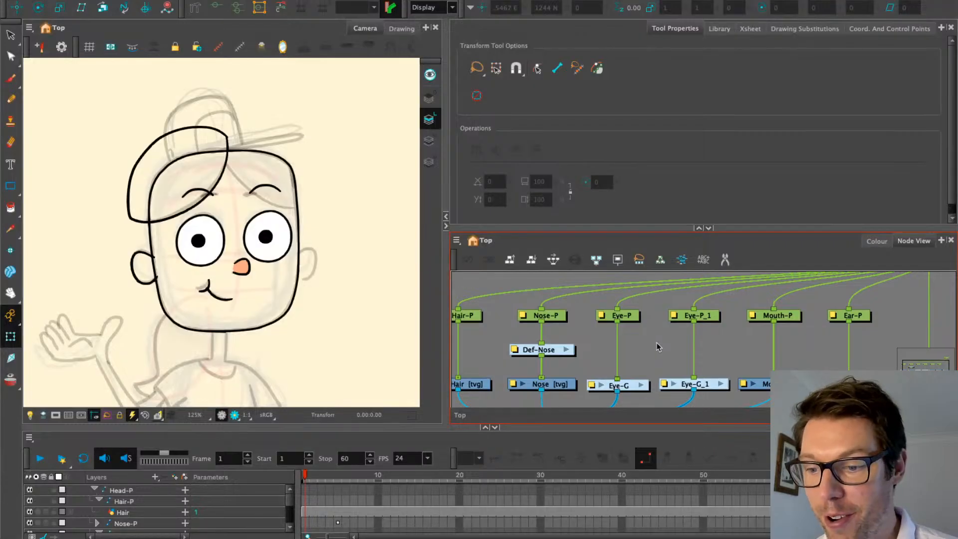
click(713, 319)
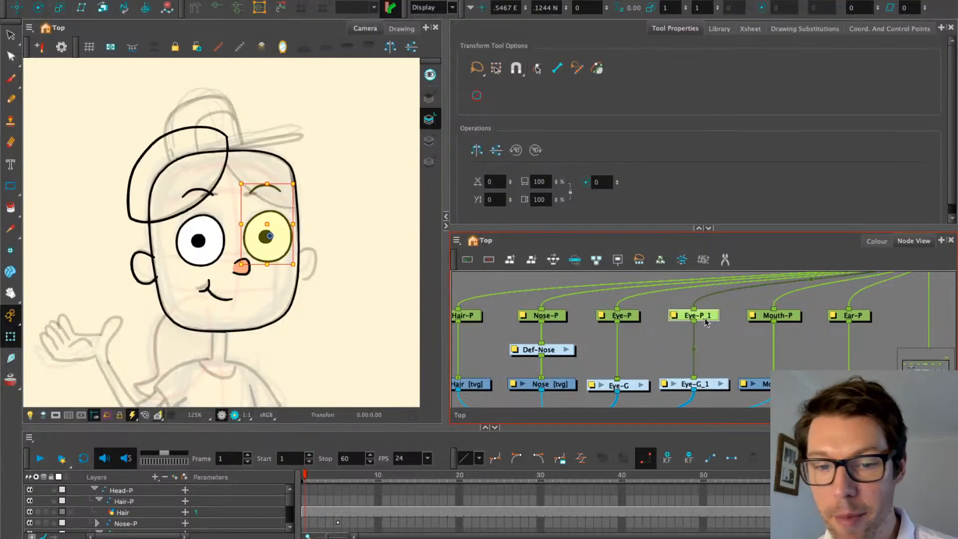
key(ctrl+r)
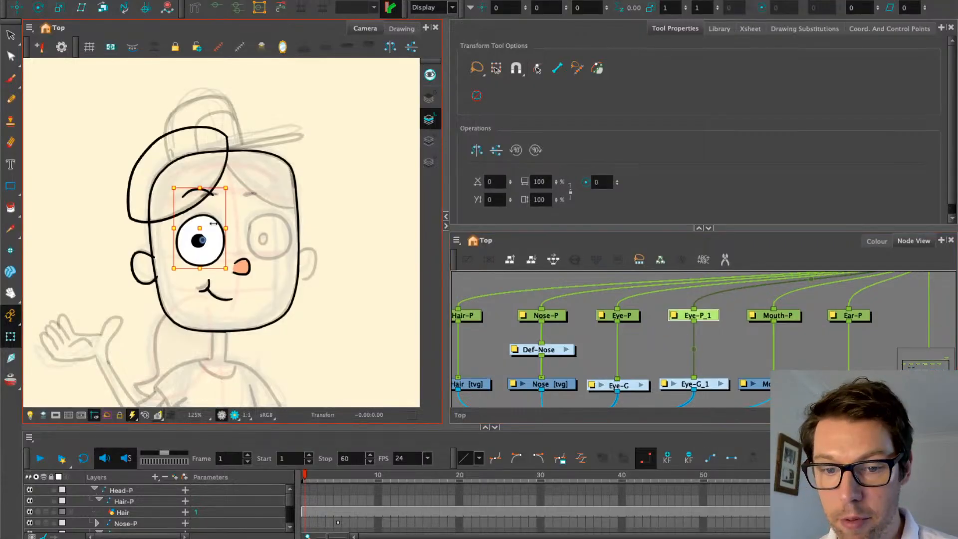
drag(661, 348, 654, 359)
click(654, 359)
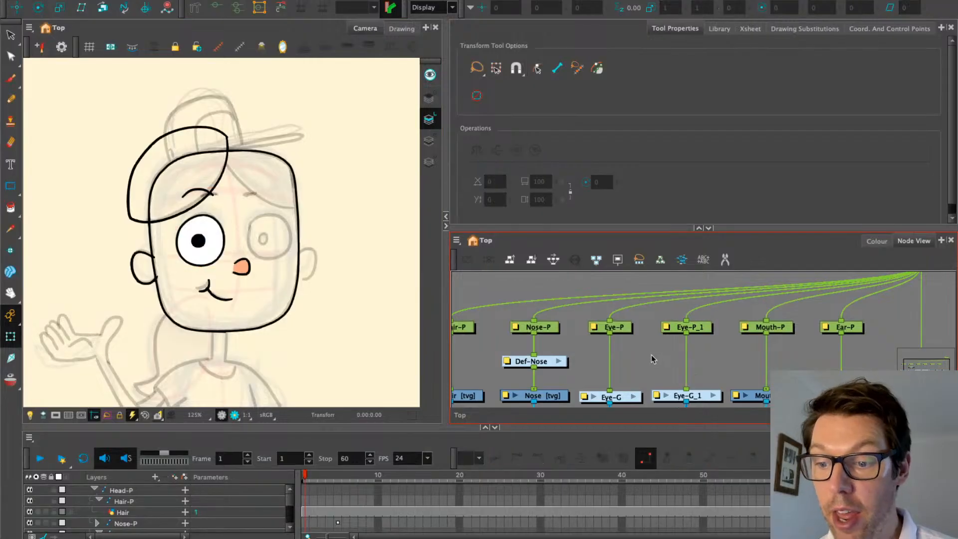
Add a new Peg node with Ctrl+P and connect it above Eye-P_1
key(ctrl+r)
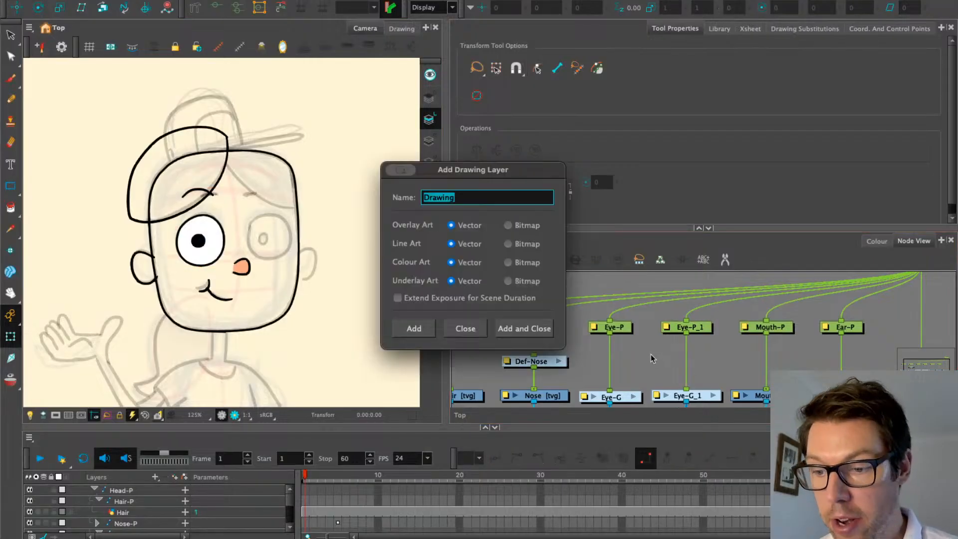
click(465, 325)
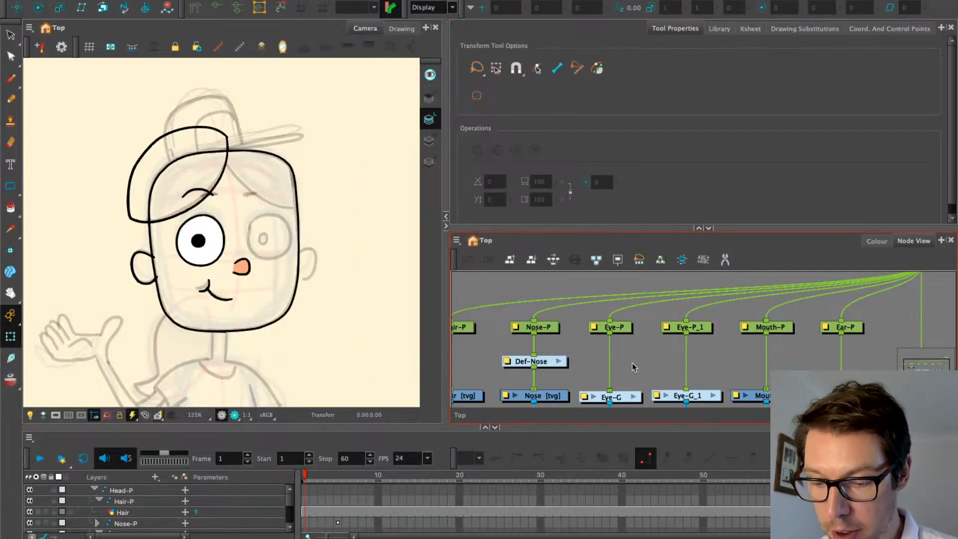
key(ctrl+p)
mouse_move(666, 356)
mouse_down()
mouse_move(690, 291)
mouse_move(715, 298)
mouse_move(709, 305)
mouse_move(698, 275)
mouse_move(698, 294)
mouse_up()
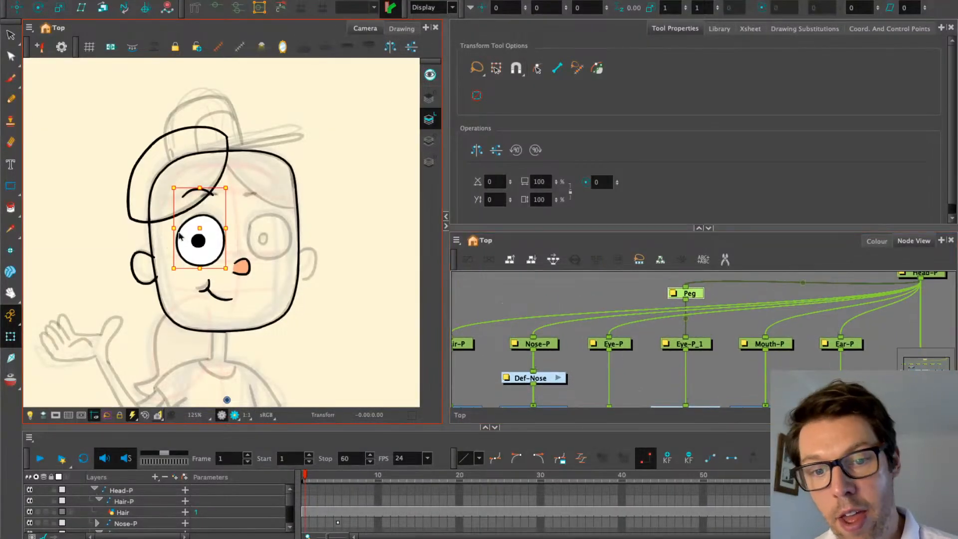
Drag the second eye onto the right-eye spot and bring up the node search list
drag(196, 228, 266, 226)
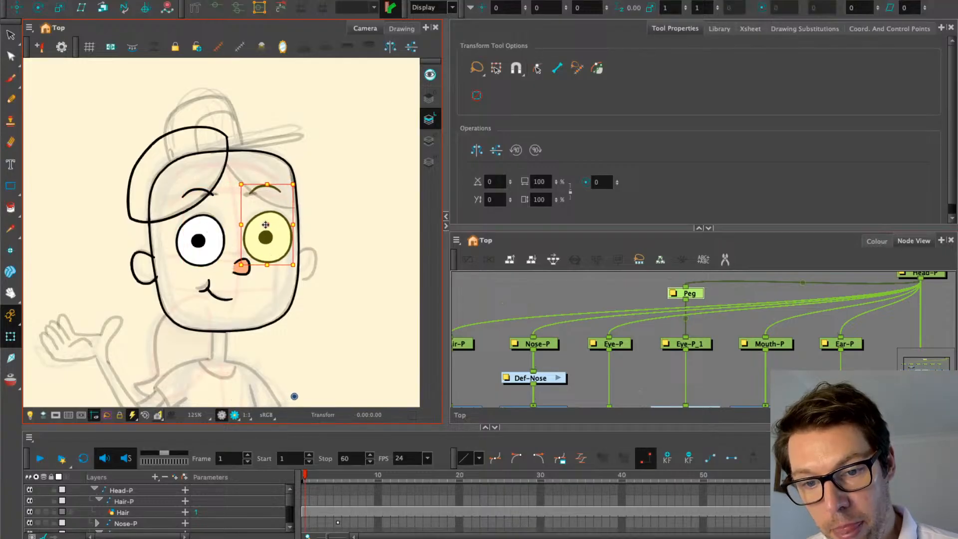
click(671, 305)
drag(654, 376, 650, 366)
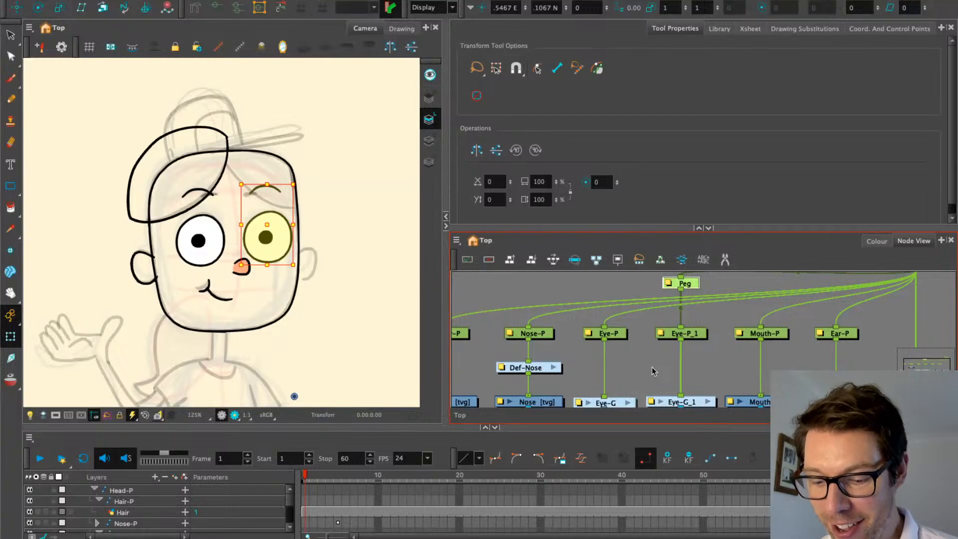
key(Tab)
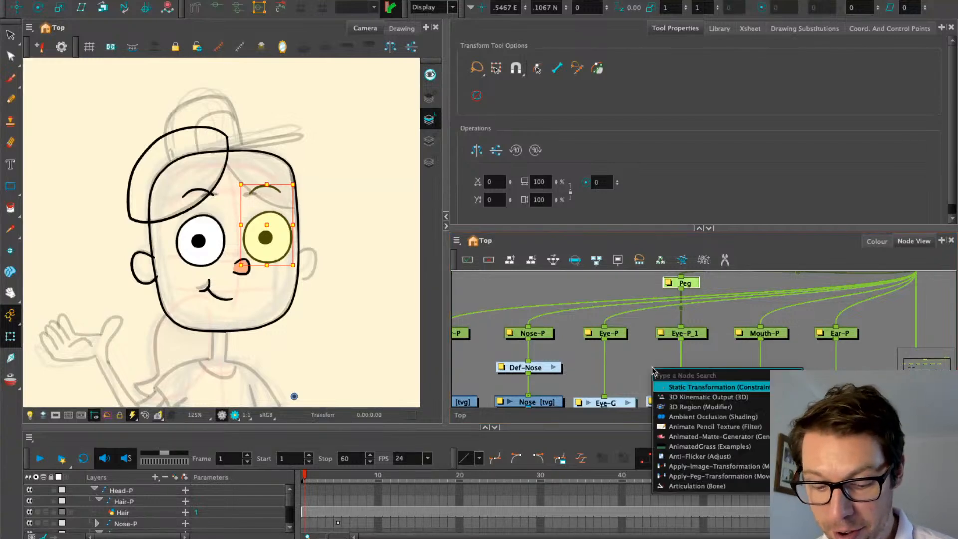
Insert a Static-Transformation between Peg and Eye-P_1 and bake the Peg's offset into it
click(682, 387)
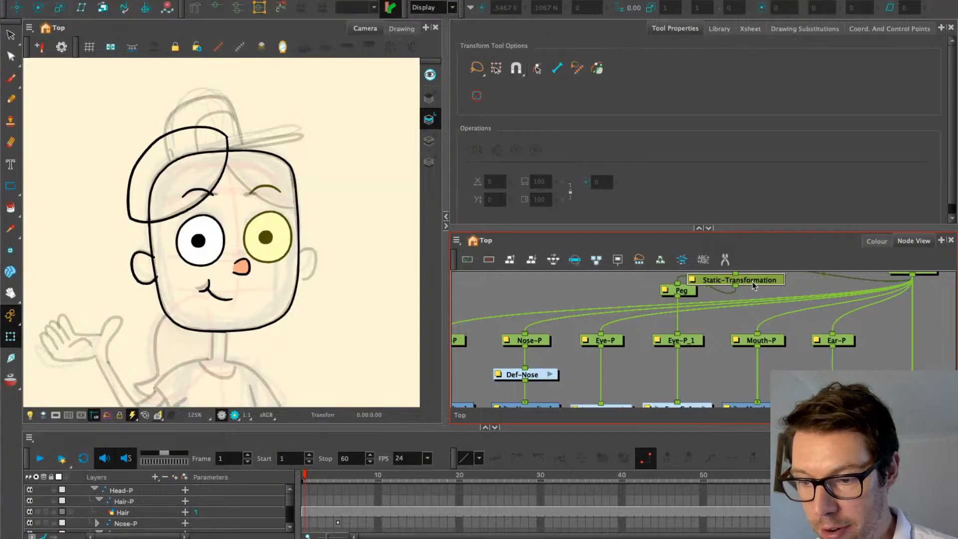
drag(753, 285, 700, 316)
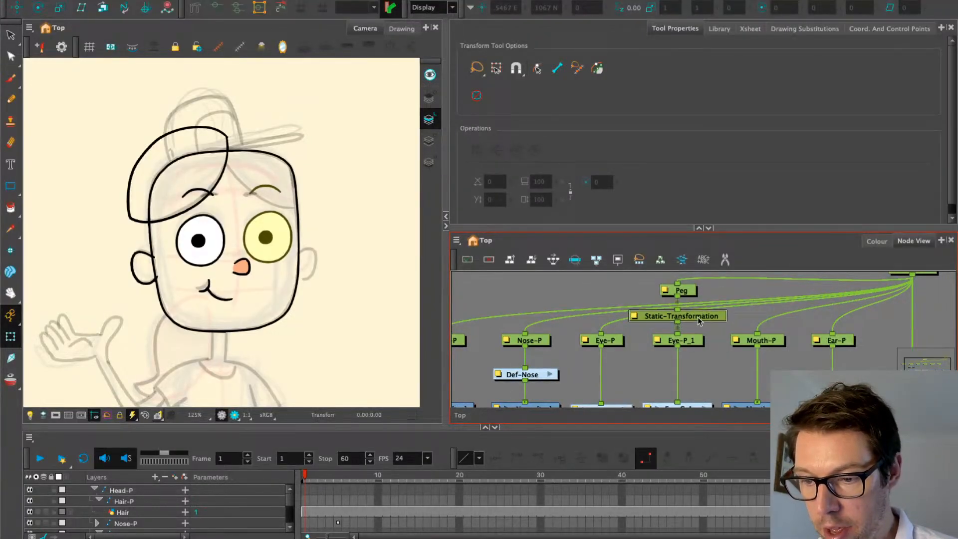
double_click(635, 321)
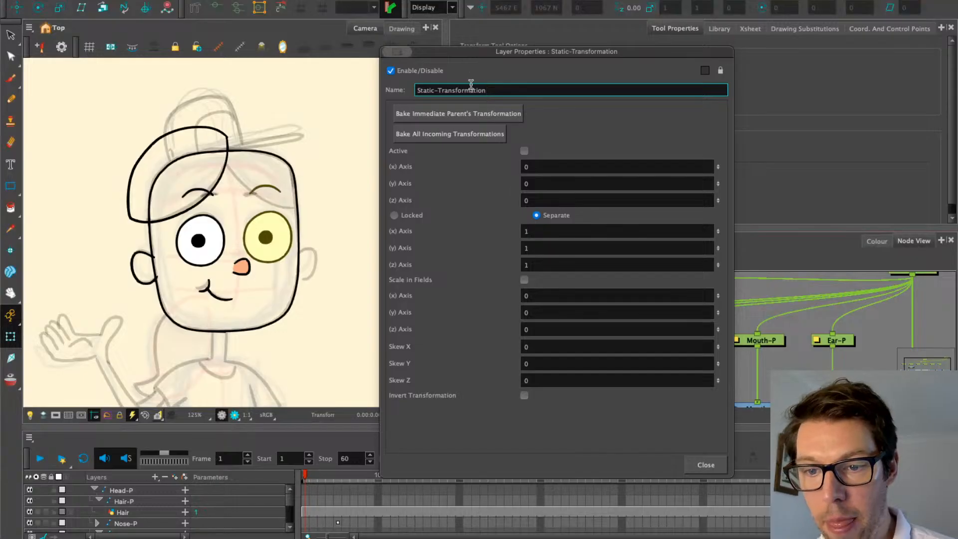
click(474, 113)
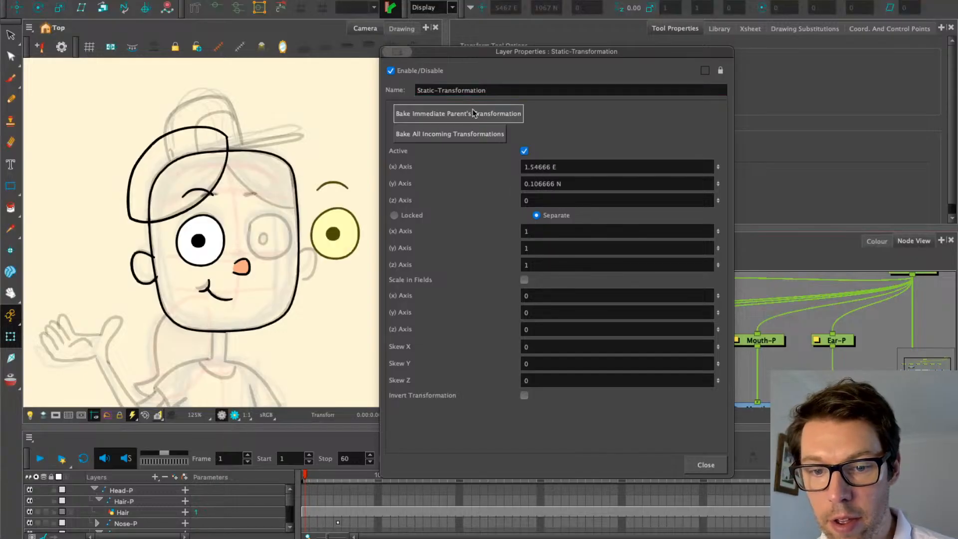
click(706, 465)
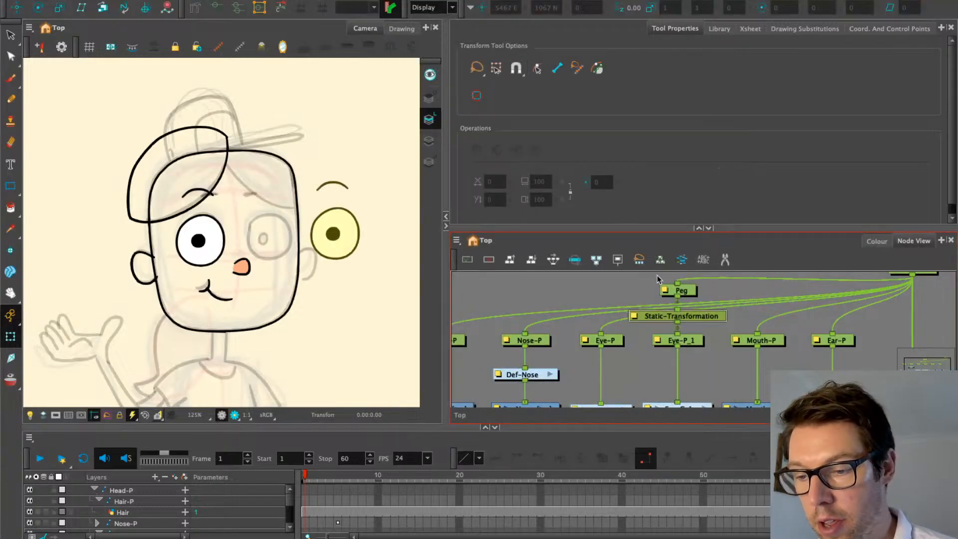
Delete the Peg node and check the second eye stays on the right-eye spot
click(683, 291)
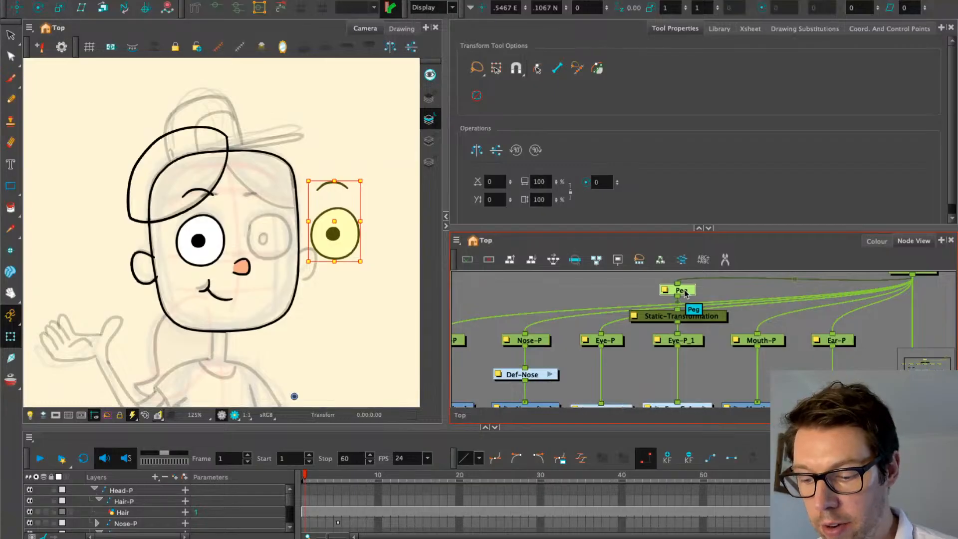
key(Delete)
click(691, 342)
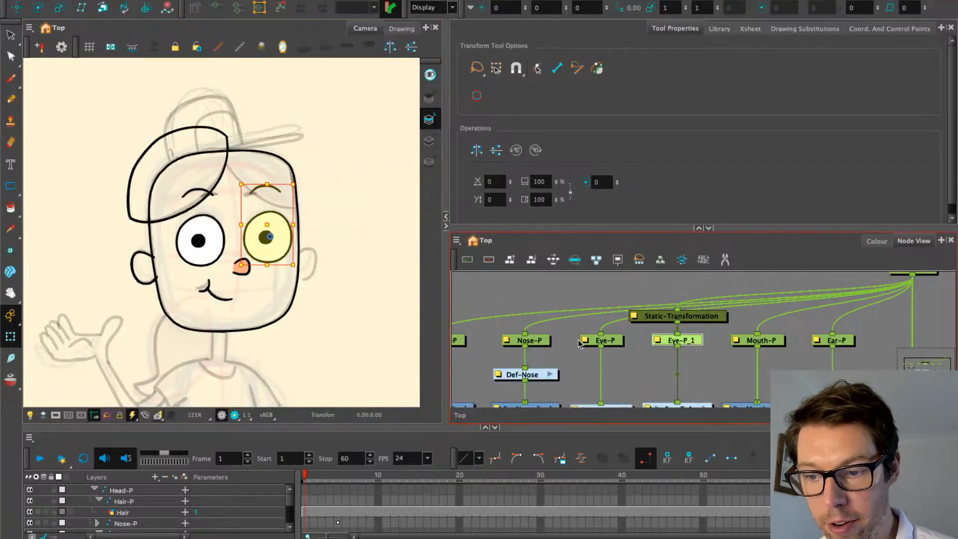
click(671, 318)
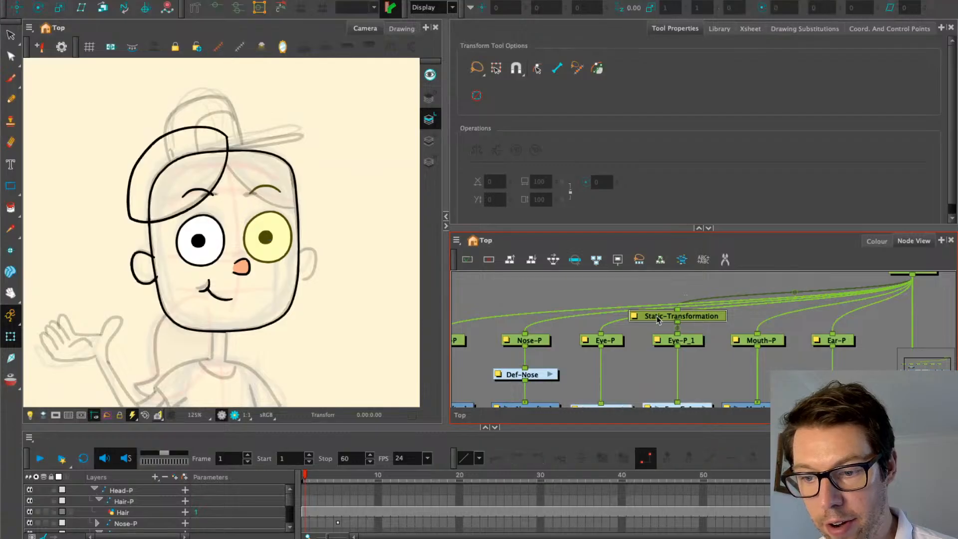
click(682, 341)
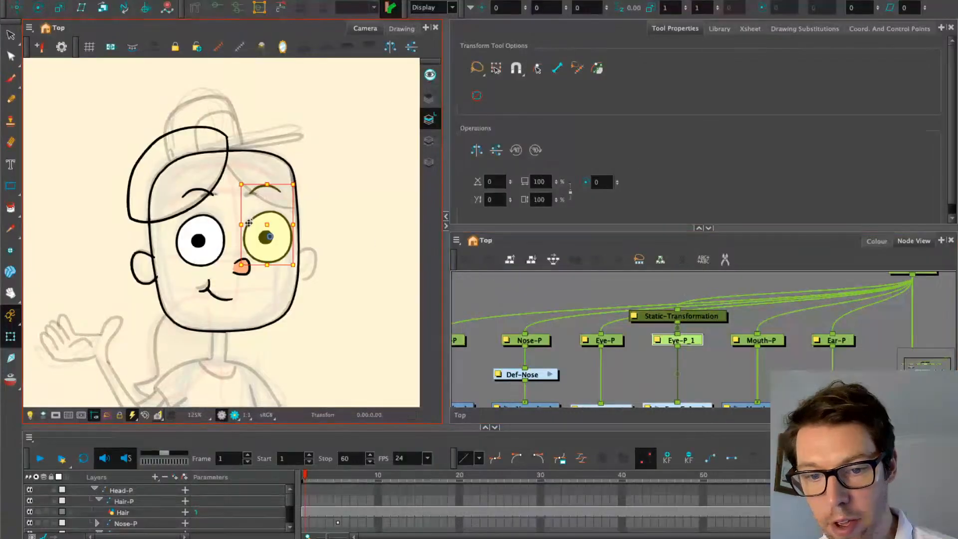
click(663, 320)
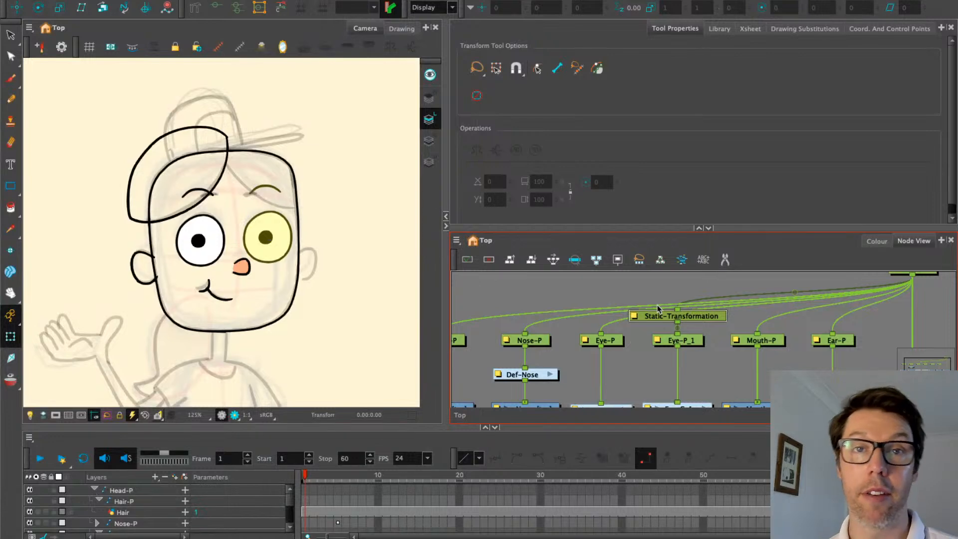
Rename the Static-Transformation node to Stat_Trans in its Layer Properties
double_click(632, 315)
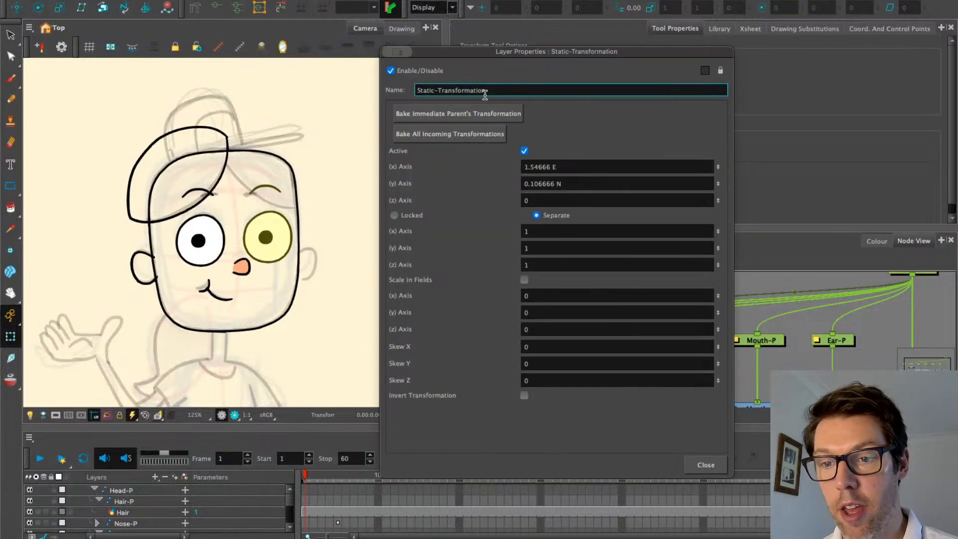
drag(486, 90, 387, 68)
text(Sta)
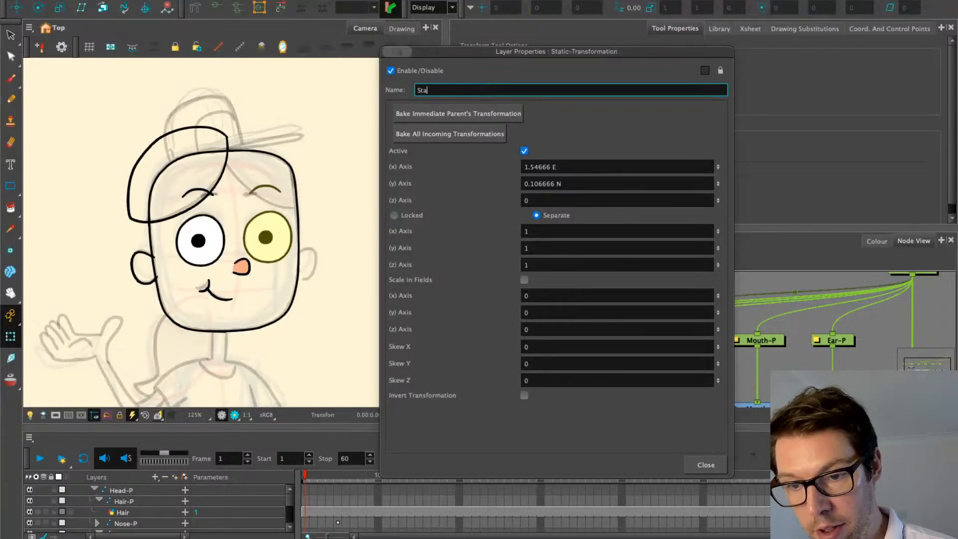
text(t_Trans)
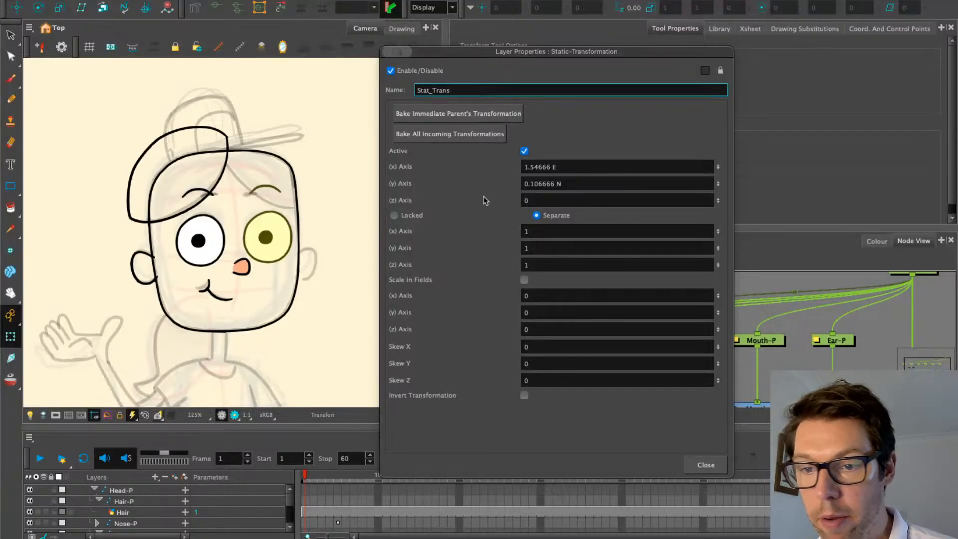
click(706, 464)
click(676, 304)
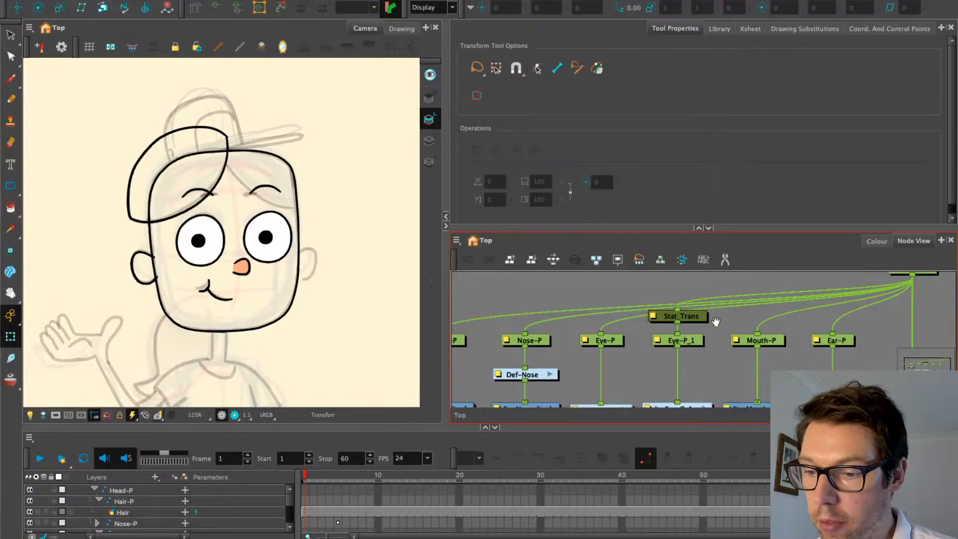
Drag the Head-P node higher above its child nodes
scroll(714, 325, up, 2)
drag(937, 293, 878, 306)
drag(803, 361, 796, 285)
drag(714, 349, 723, 321)
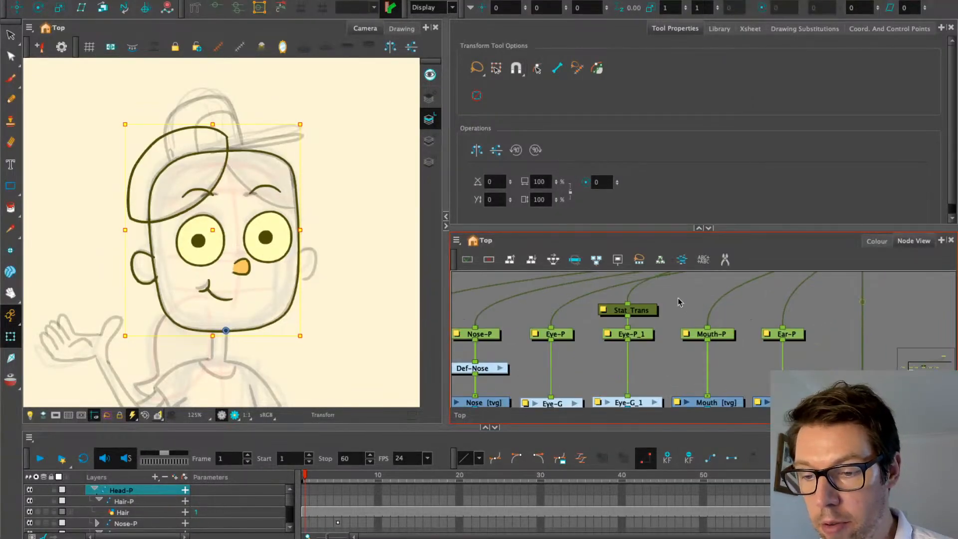
Select the left eye drawing in the Camera view
click(678, 299)
drag(671, 301, 698, 364)
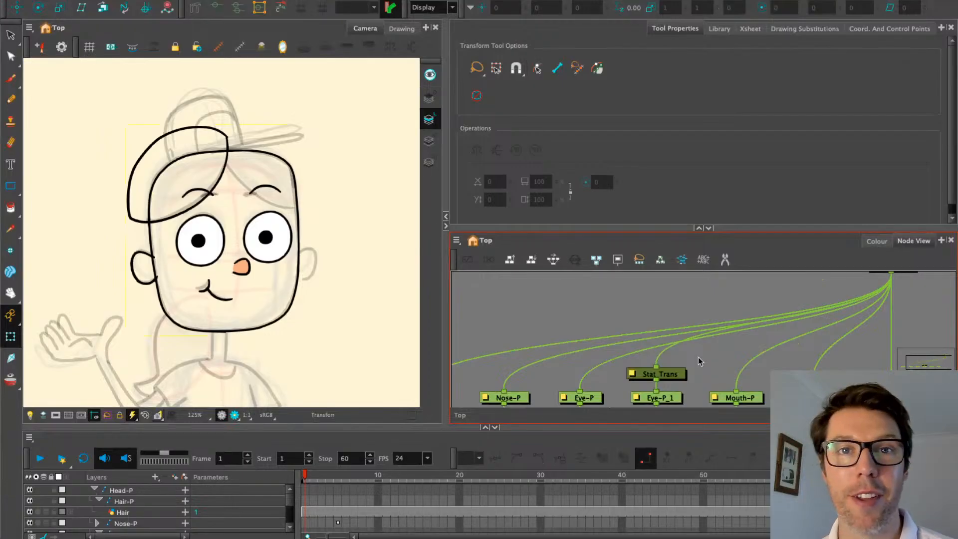
scroll(683, 368, down, 3)
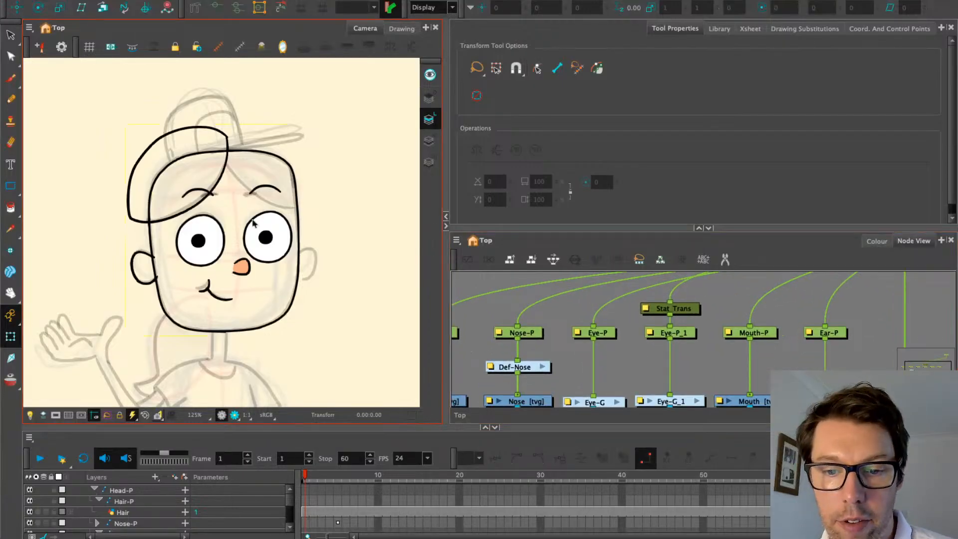
click(252, 236)
scroll(178, 228, up, 2)
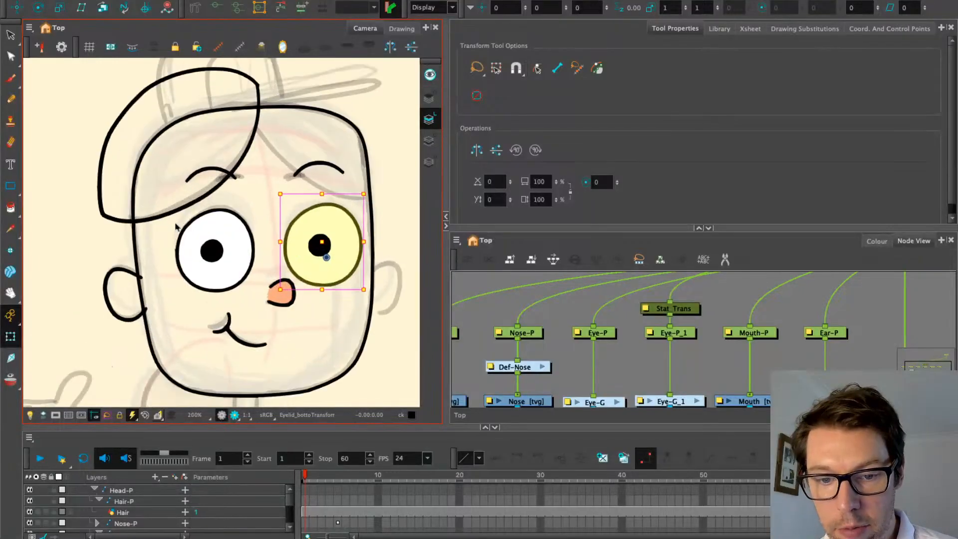
click(204, 224)
scroll(203, 222, up, 2)
Enter the Eye-G group in the Node View and pick the Rigging tool
click(556, 331)
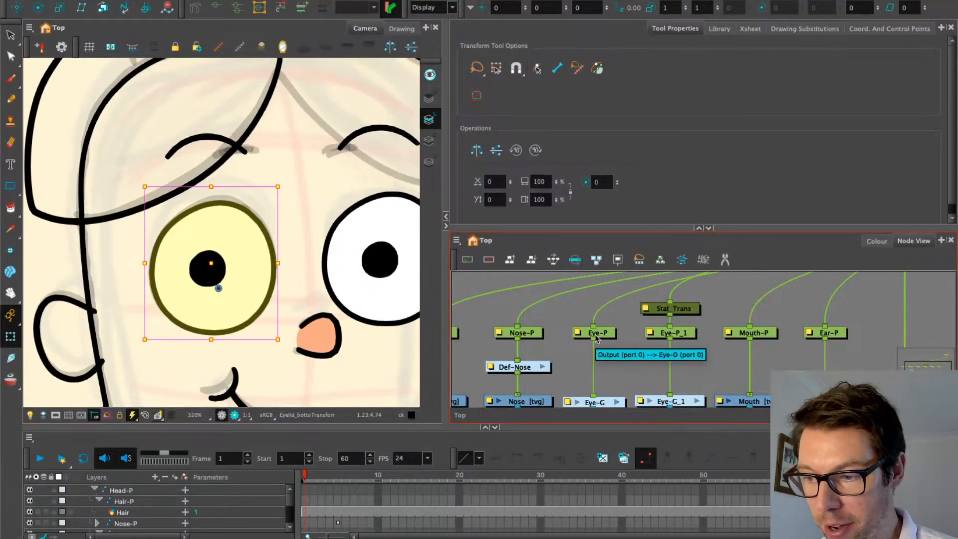
key(o)
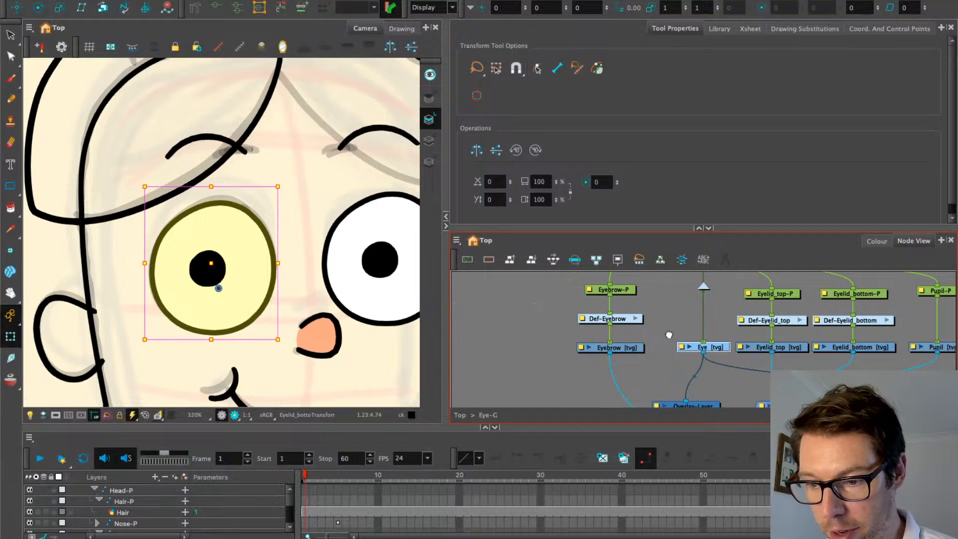
drag(669, 336, 637, 374)
click(194, 7)
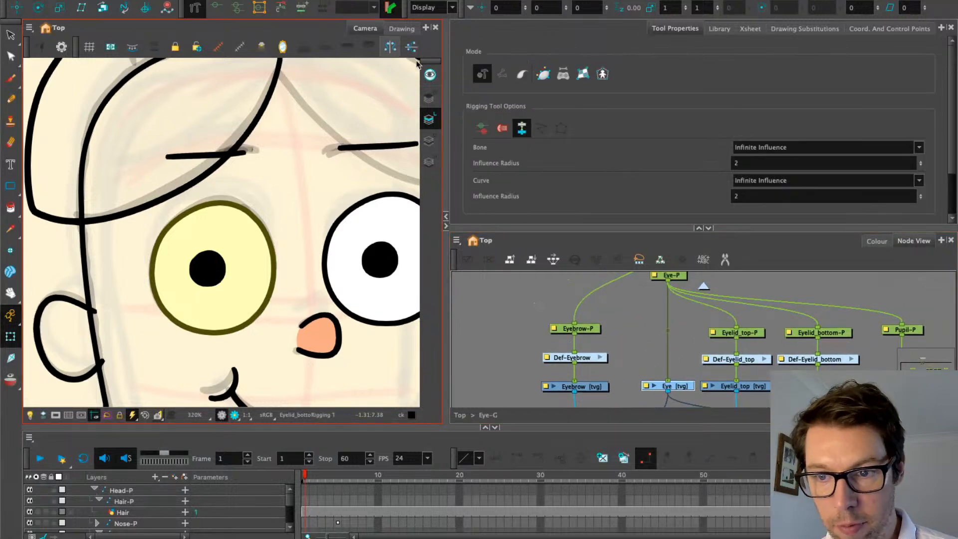
Choose the fourth Rigging mode and draw a closed deformer chain around the left eye's outline
click(545, 74)
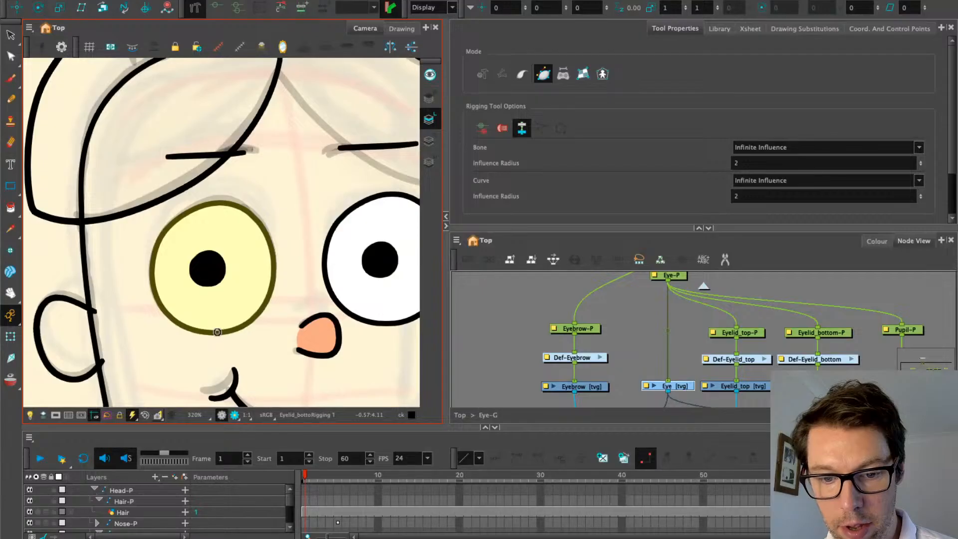
drag(217, 331, 195, 334)
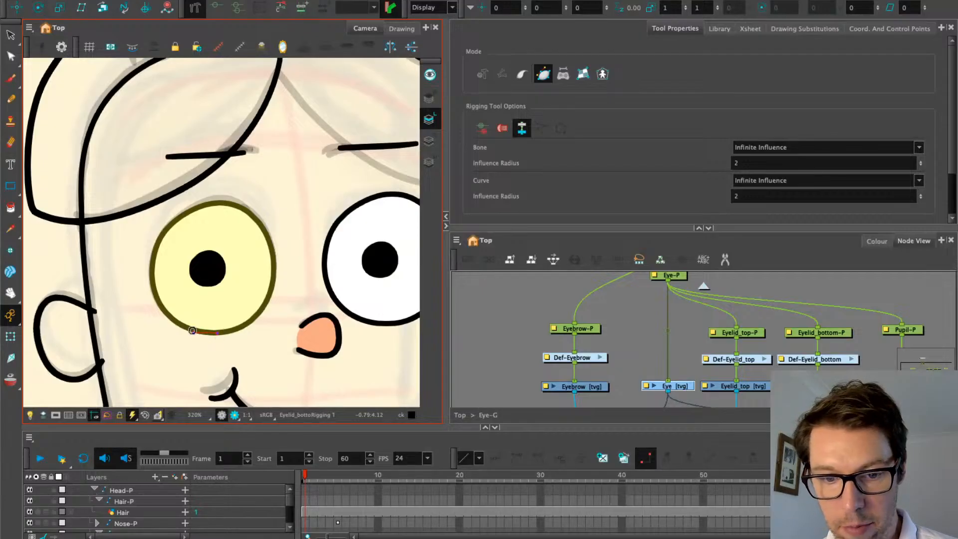
click(151, 270)
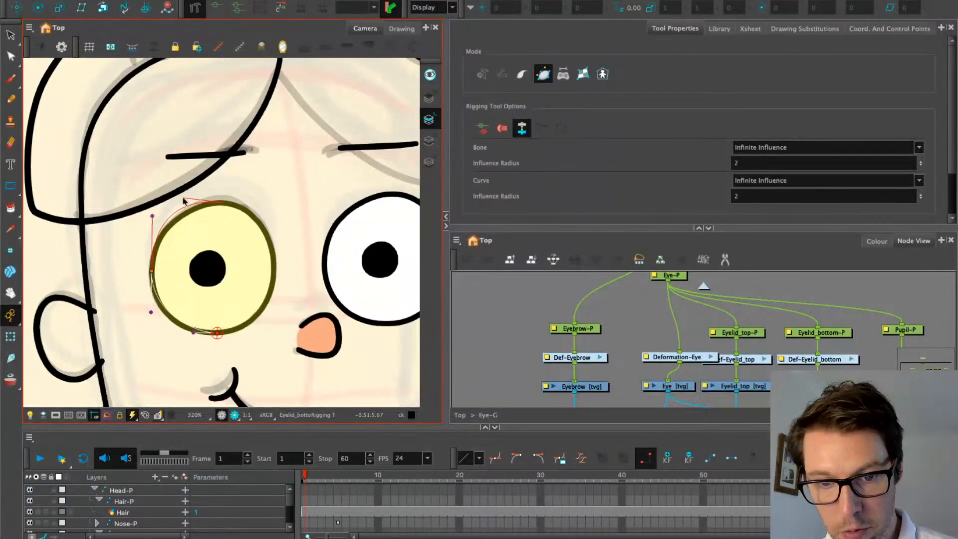
click(225, 201)
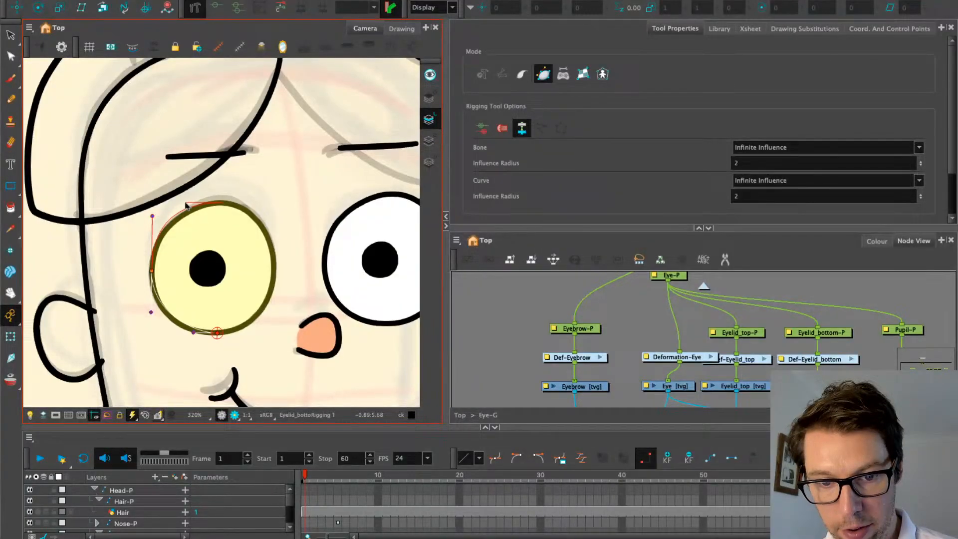
click(273, 274)
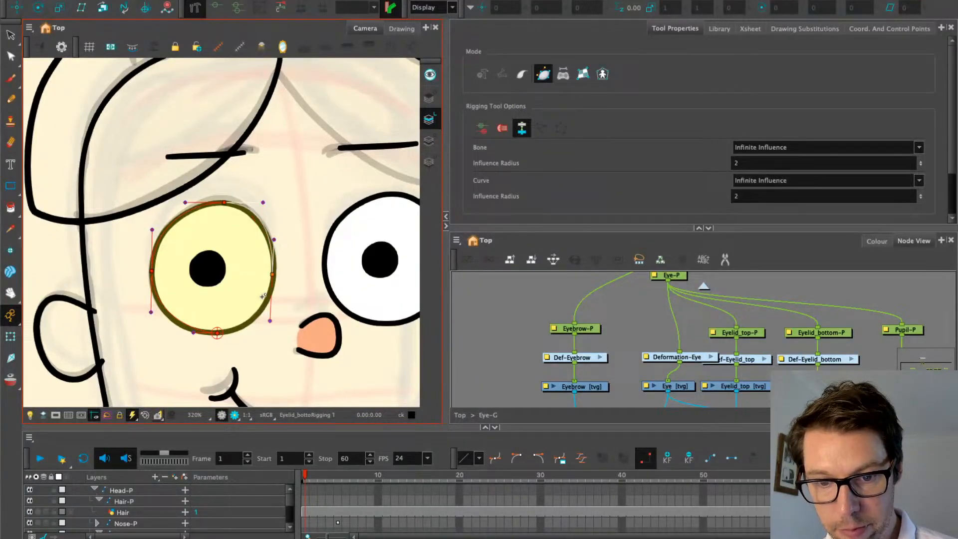
click(218, 333)
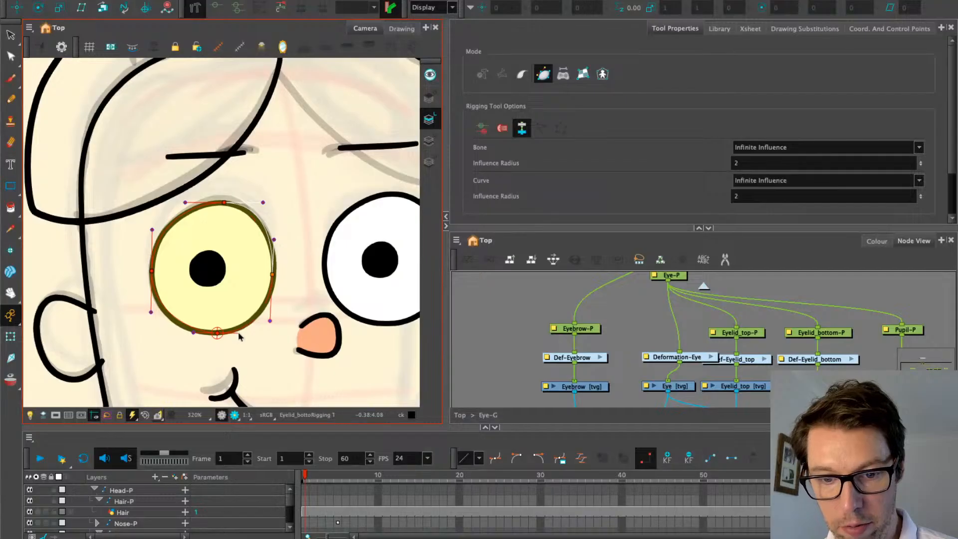
click(151, 312)
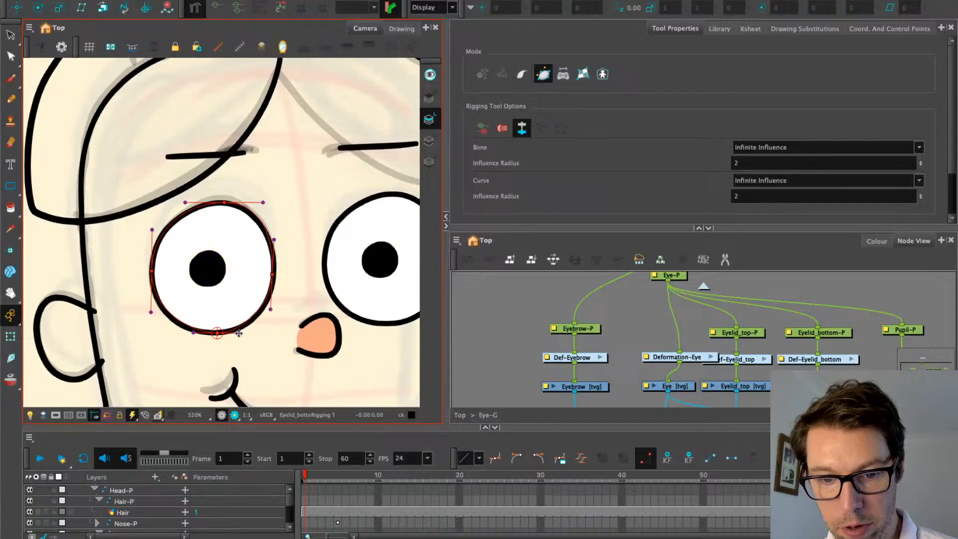
Select the new eye deformer and adjust its right-edge point
click(150, 313)
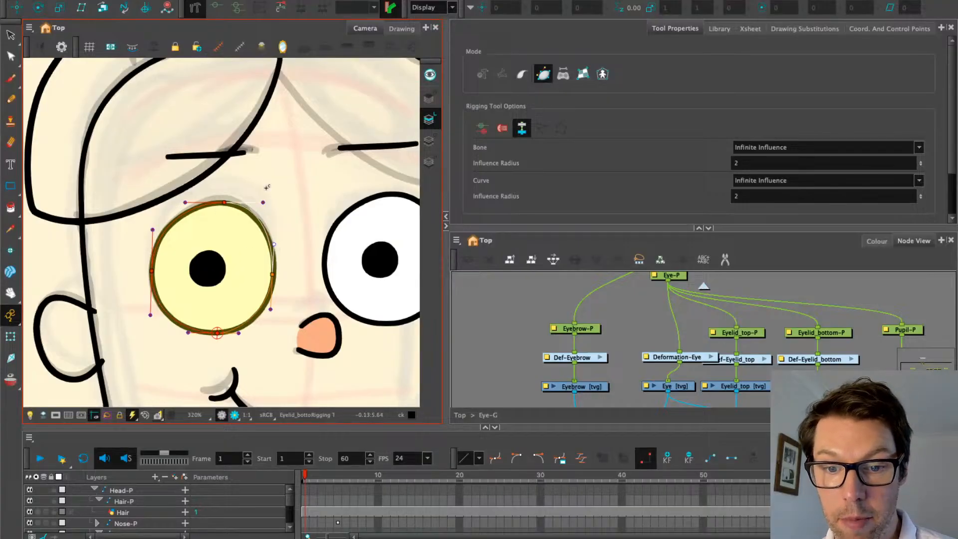
click(271, 275)
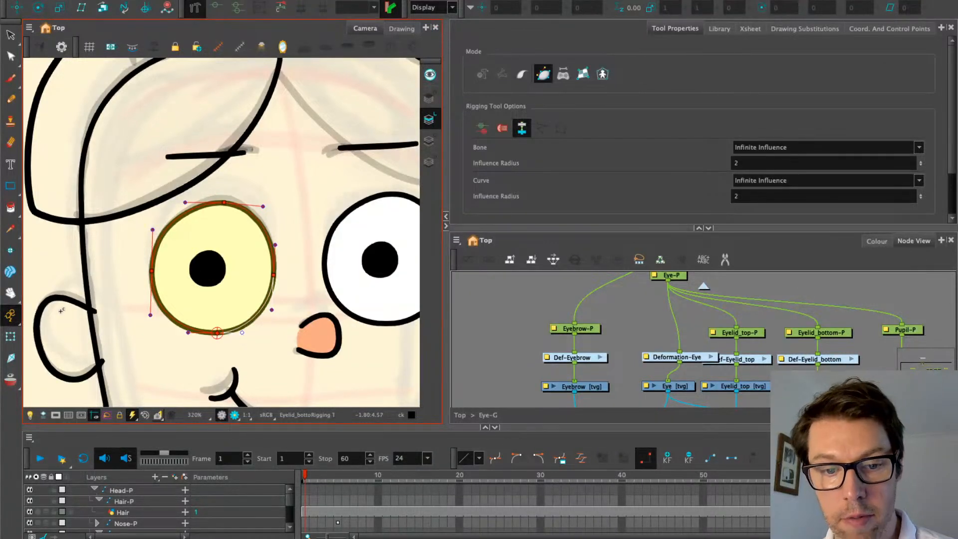
click(10, 336)
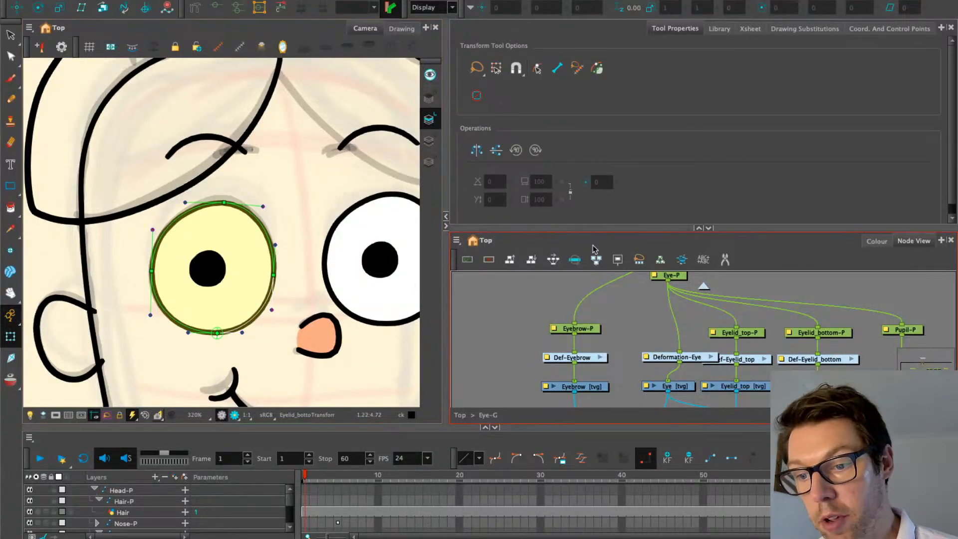
Rename the Deformation-Eye node to Def-Eye and align it with the Def-Eyebrow and Def-Eyelid nodes
drag(663, 360, 652, 358)
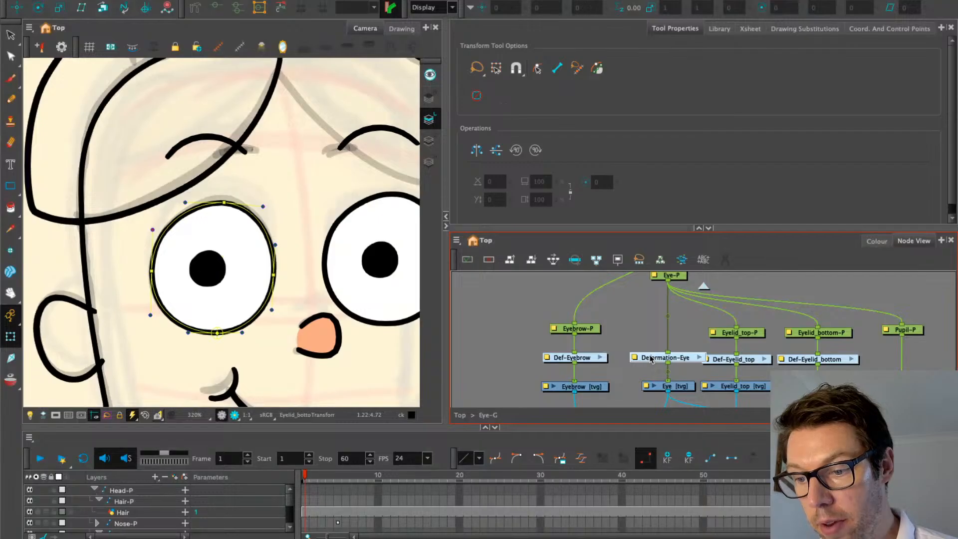
double_click(640, 357)
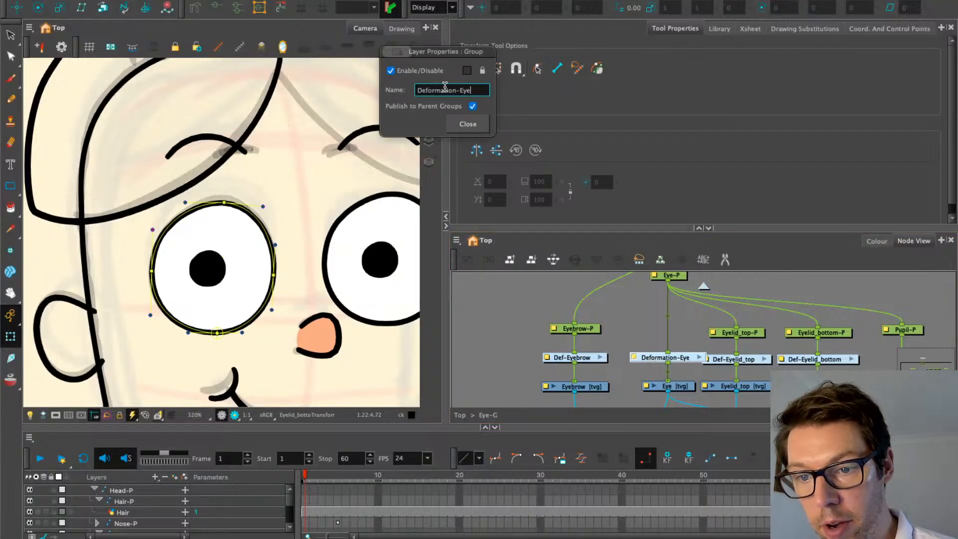
drag(445, 88, 428, 93)
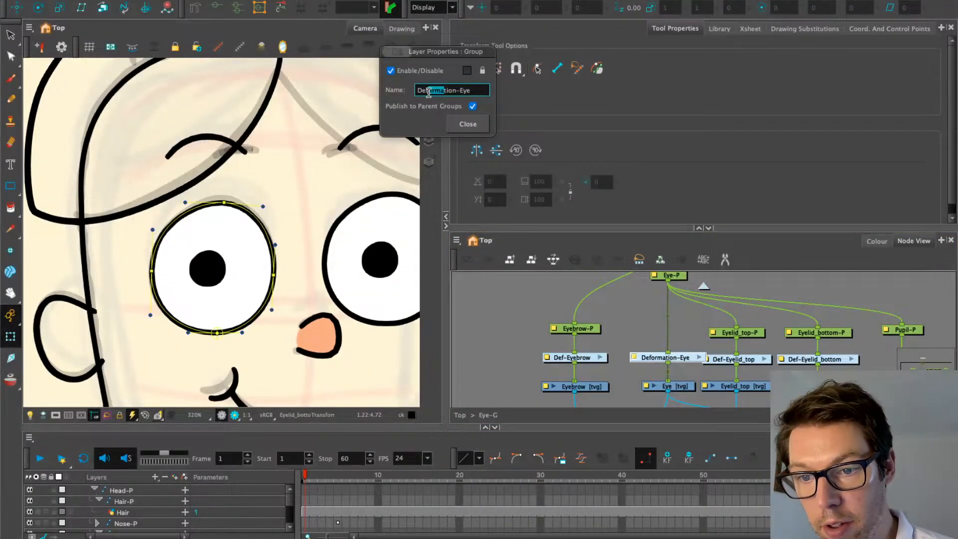
key(Delete)
key(Delete)
key(Delete)
key(Delete)
key(Delete)
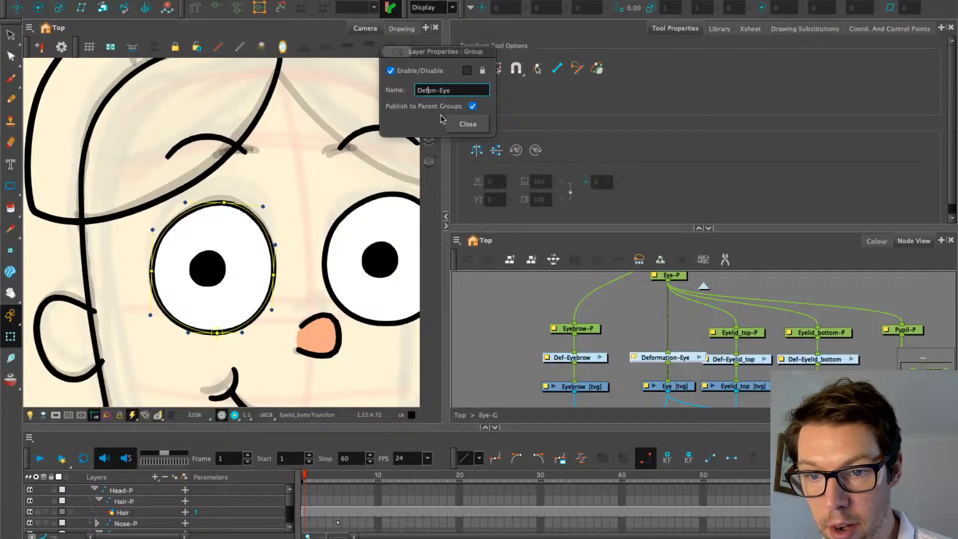
click(458, 124)
click(633, 348)
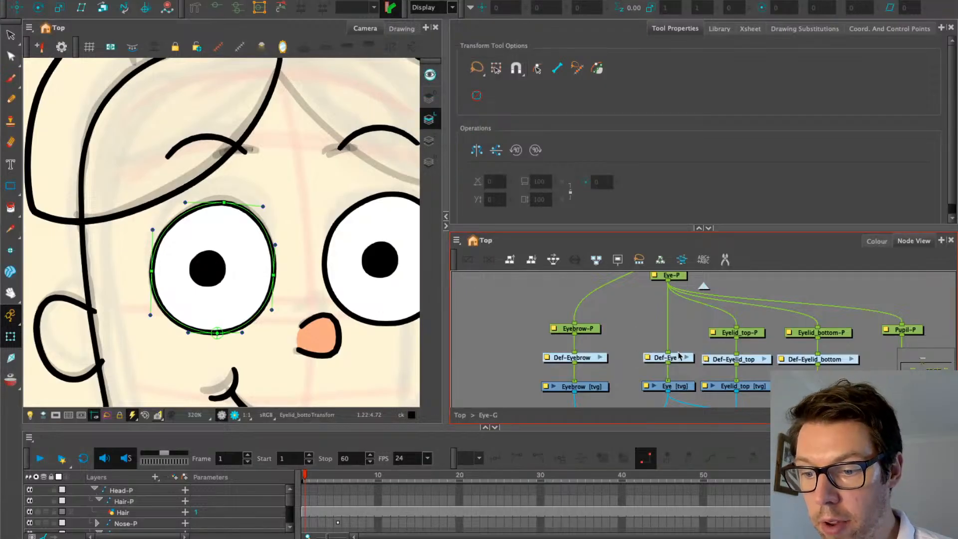
drag(681, 360, 681, 362)
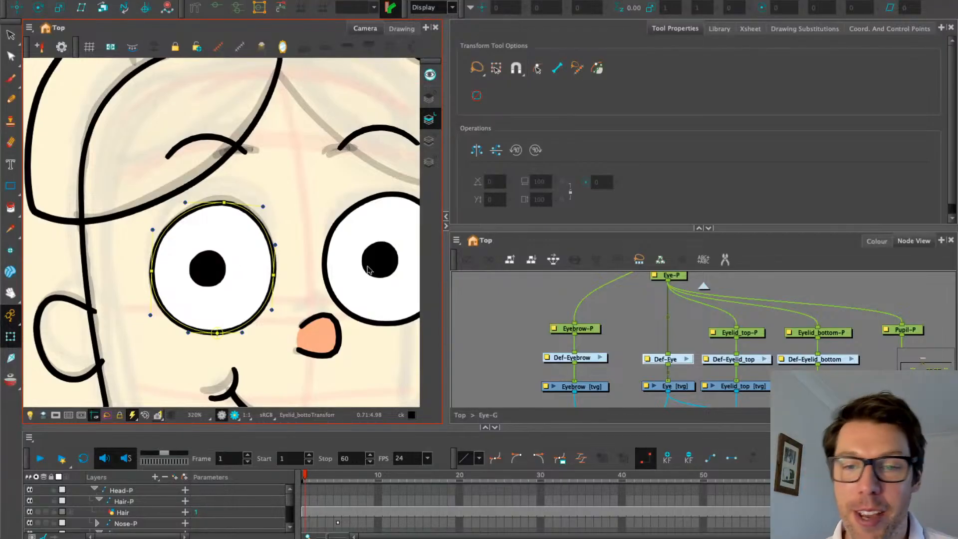
Select Def-Eye, then move from Eye-G into the Eye-G_1 group's network
click(623, 340)
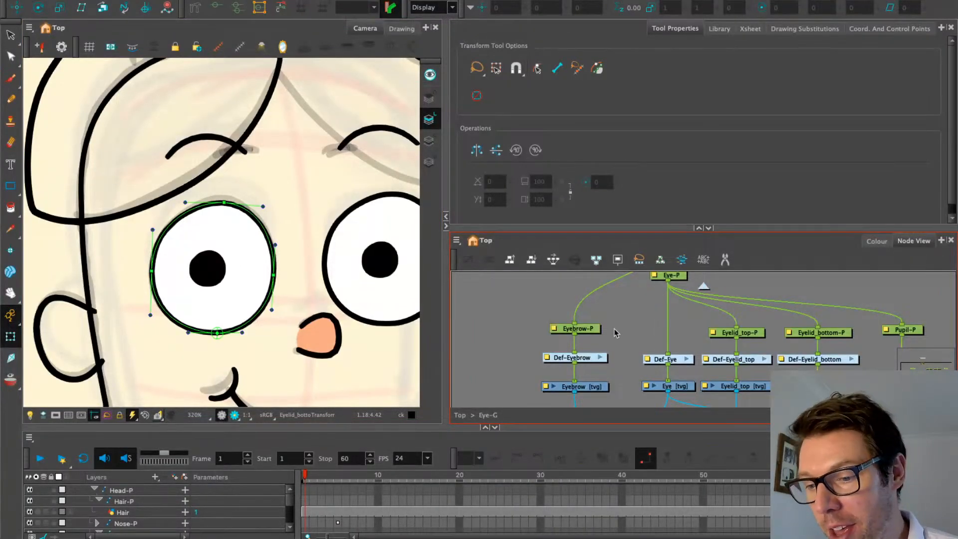
click(671, 361)
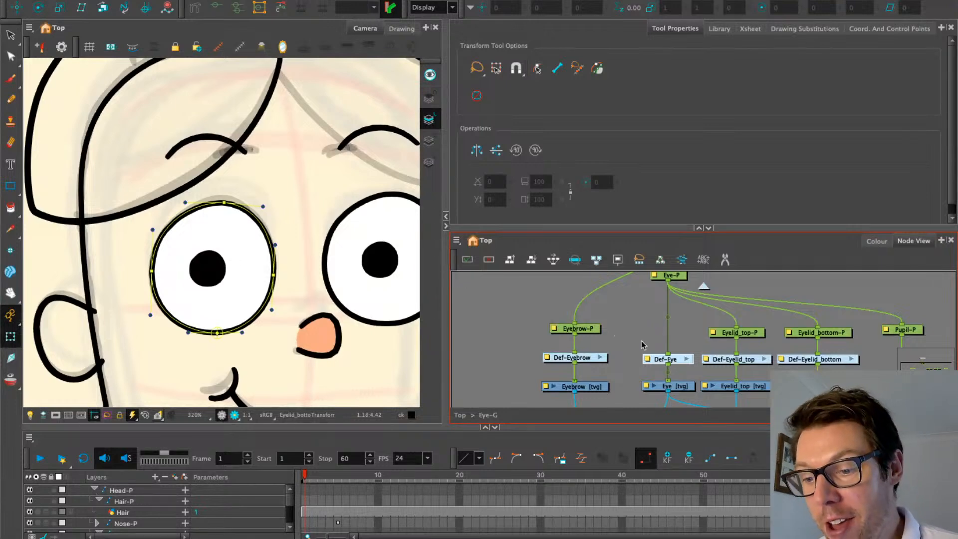
click(706, 290)
scroll(764, 352, right, 1)
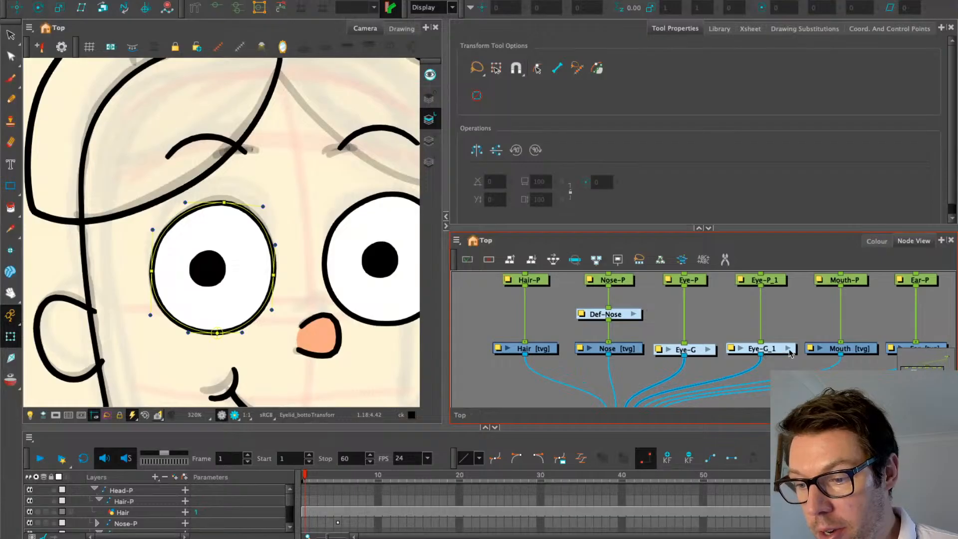
click(788, 350)
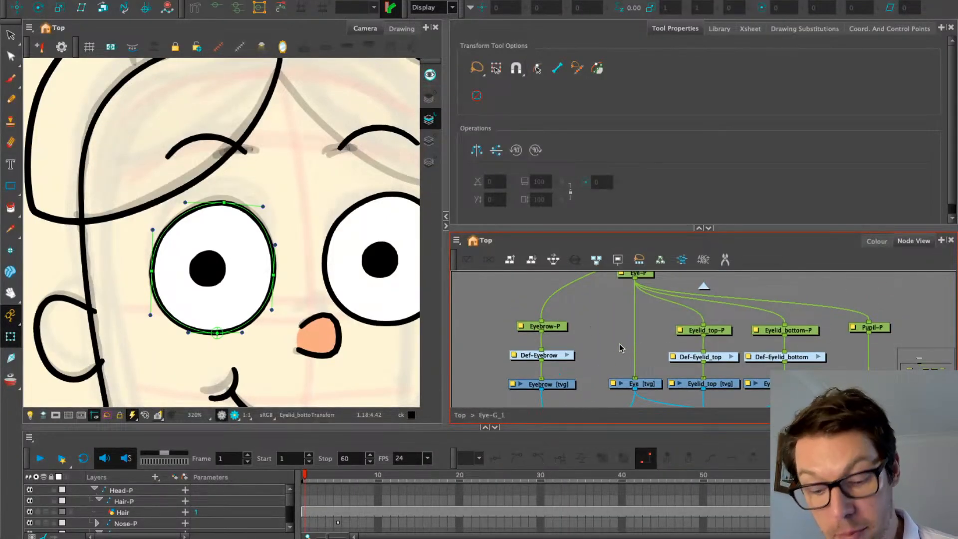
Paste Special the Def-Eye deformer into Eye-G_1 and align it under Eye-P
key(ctrl+shift+v)
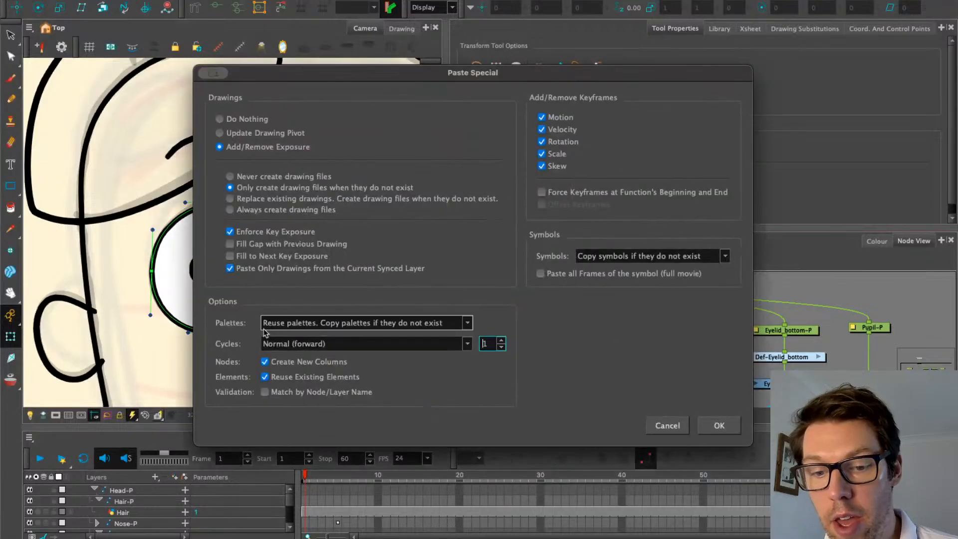
click(718, 426)
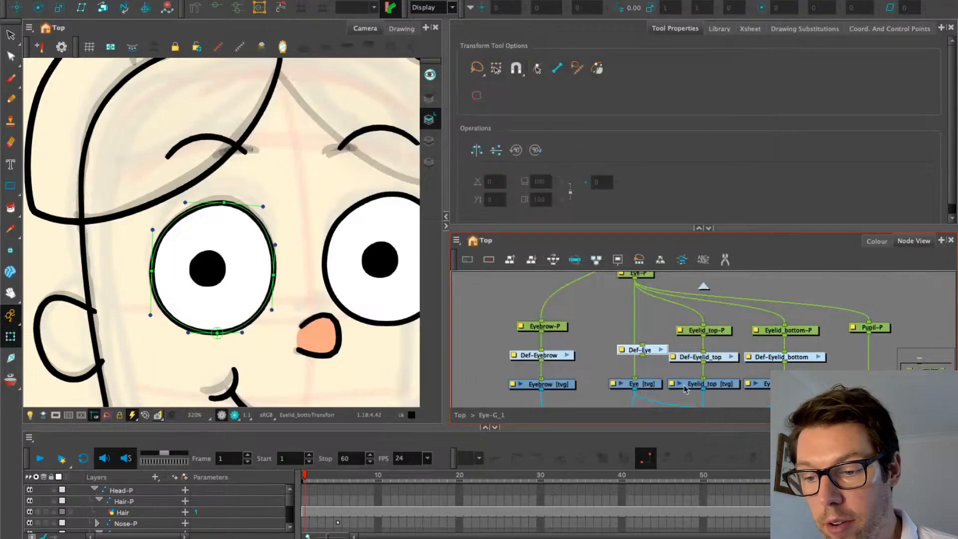
click(665, 353)
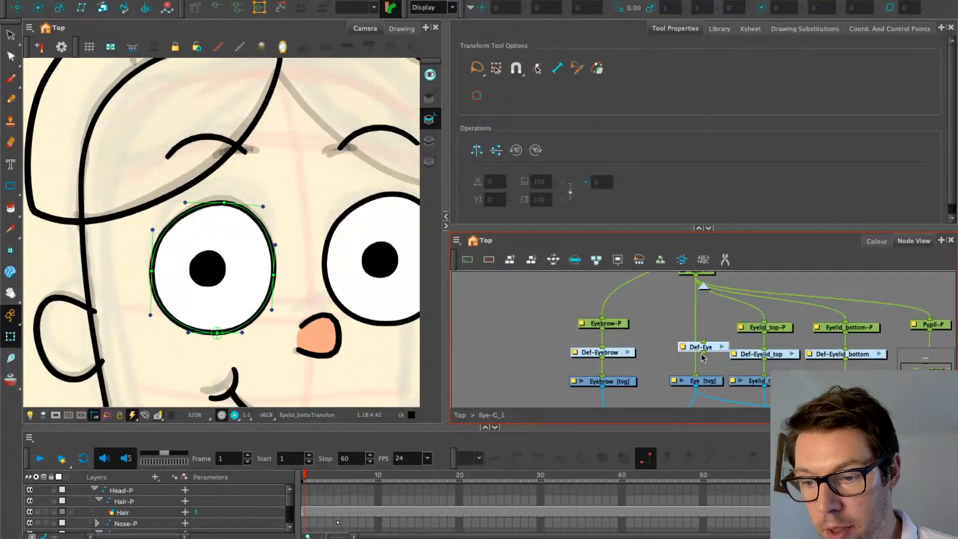
mouse_move(717, 353)
mouse_down()
mouse_move(698, 359)
mouse_move(707, 362)
mouse_up()
click(653, 318)
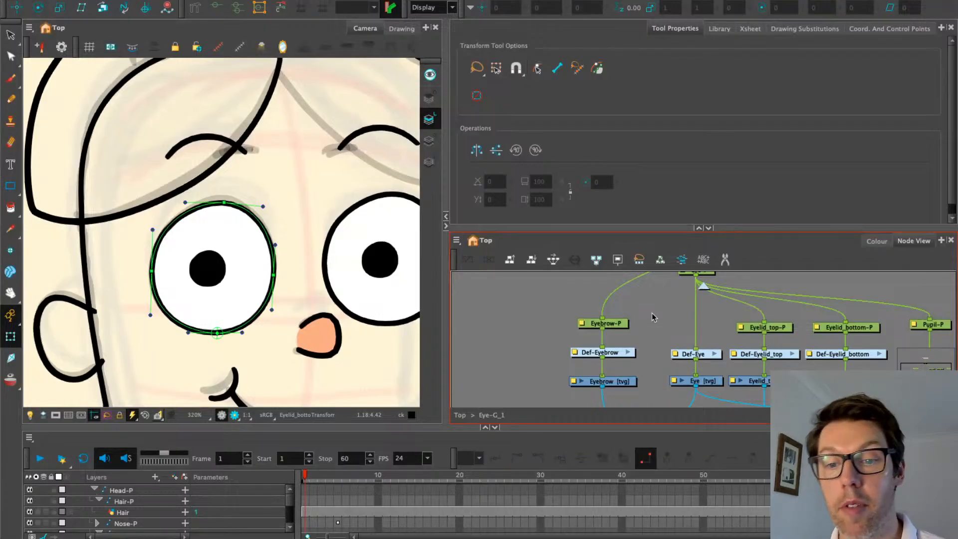
Pan through the Eye-G_1 network down to its Composite and Multi-Port-Out nodes
drag(661, 308, 577, 311)
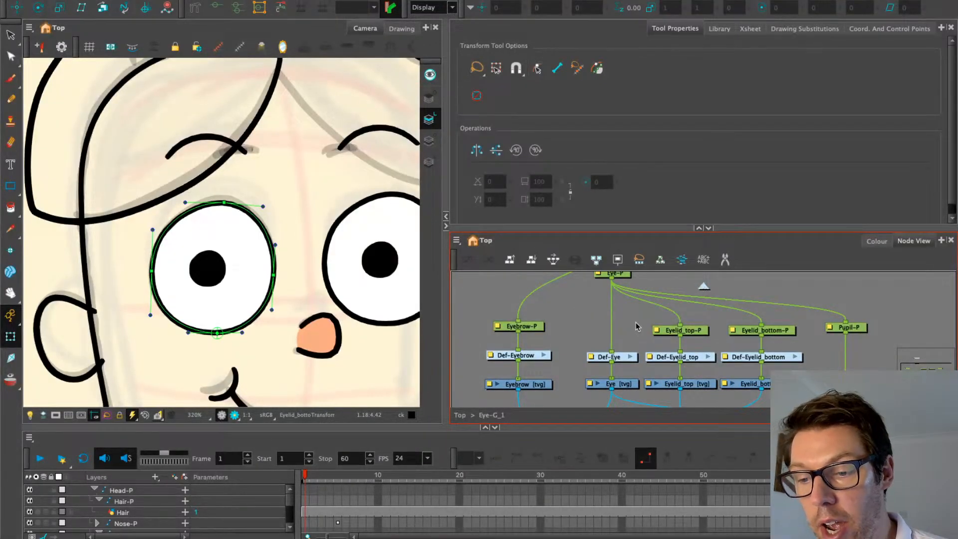
scroll(636, 327, down, 5)
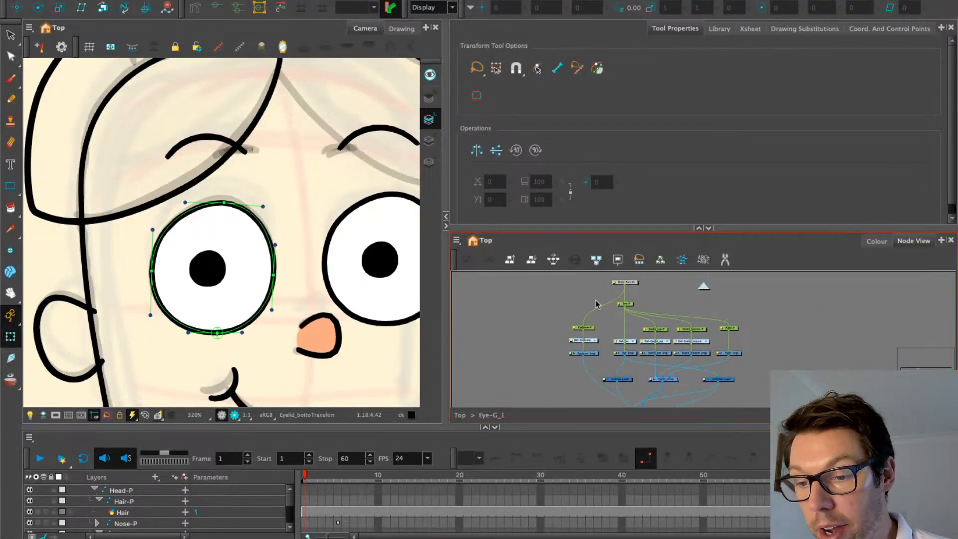
scroll(596, 304, up, 5)
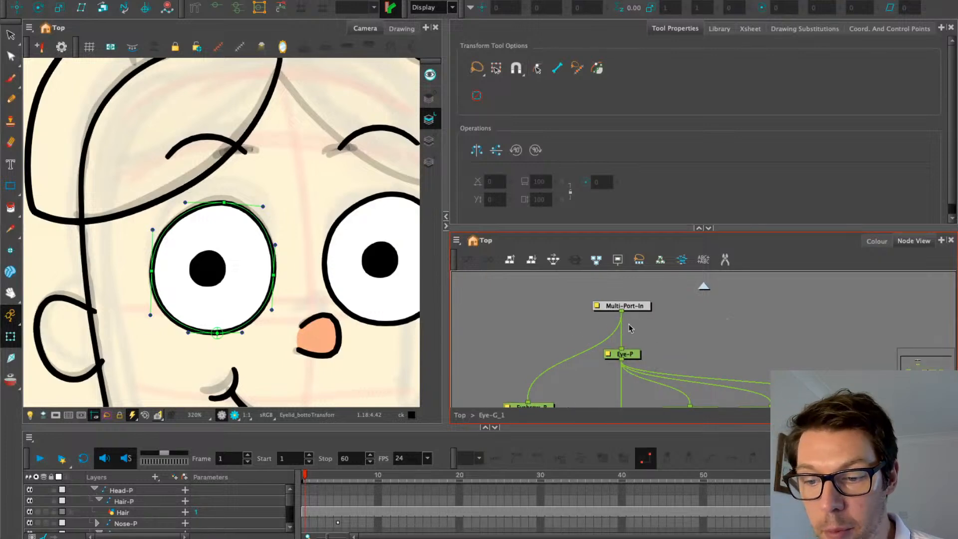
drag(594, 346, 547, 265)
mouse_move(526, 396)
mouse_down()
mouse_move(558, 323)
mouse_move(553, 264)
mouse_up()
drag(555, 344, 558, 277)
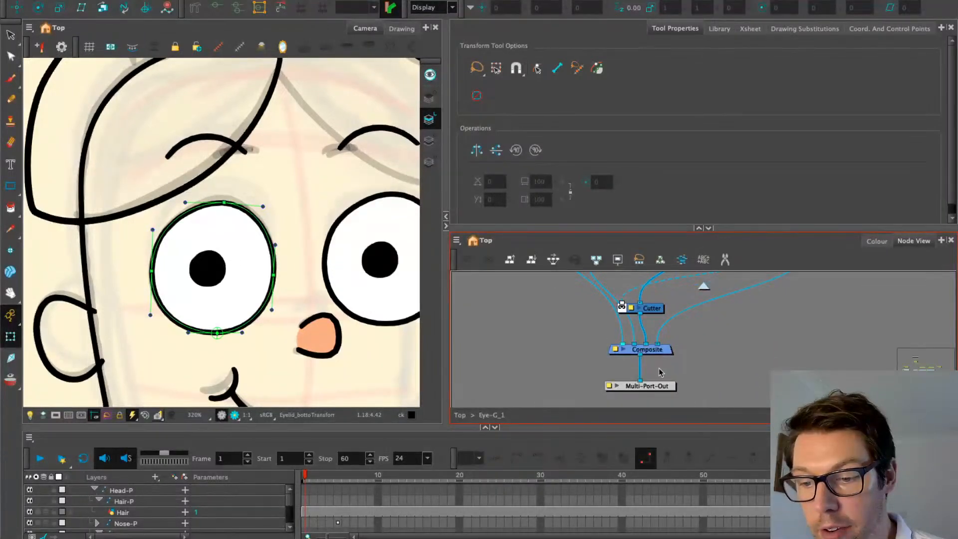
Compare the Eye-G network, then back at Top check which eye Eye-G_1 drives
click(705, 288)
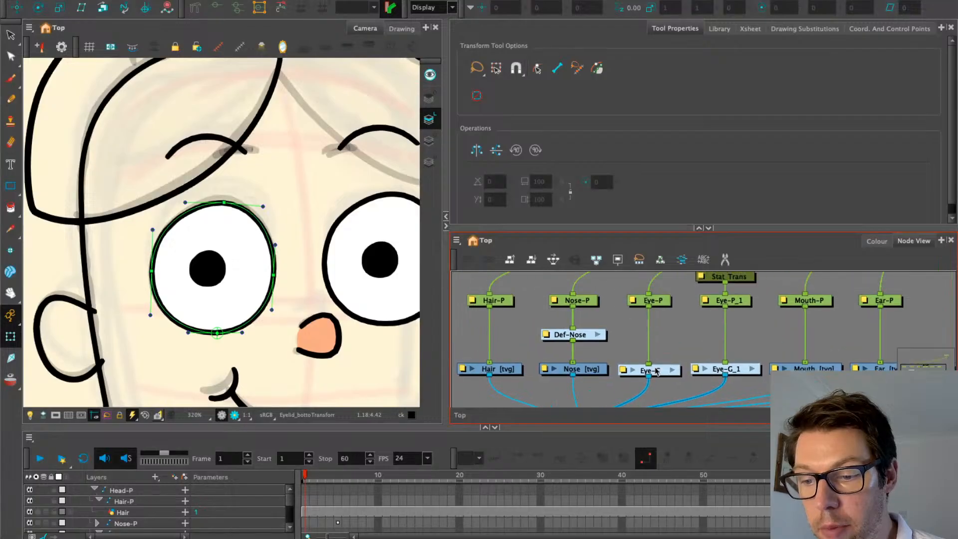
click(673, 370)
click(700, 228)
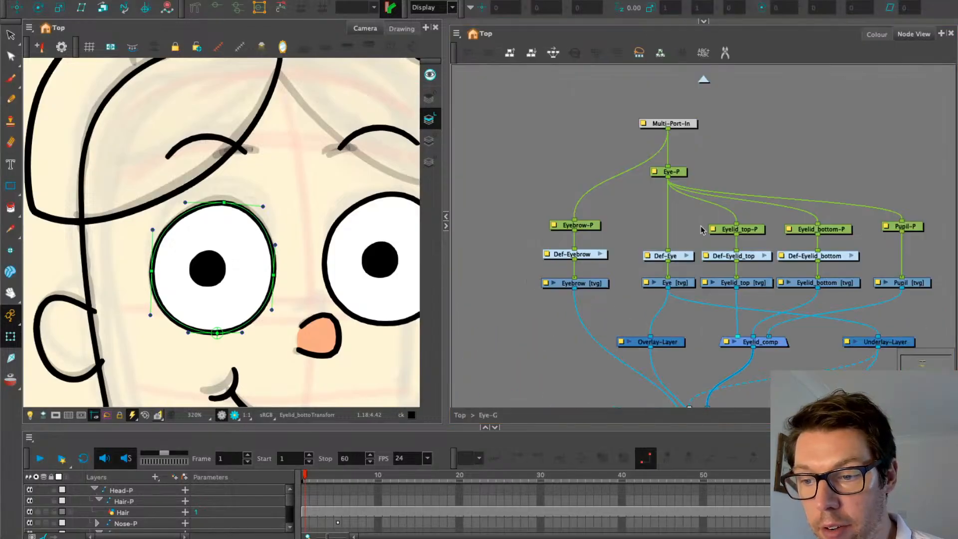
drag(638, 210, 584, 165)
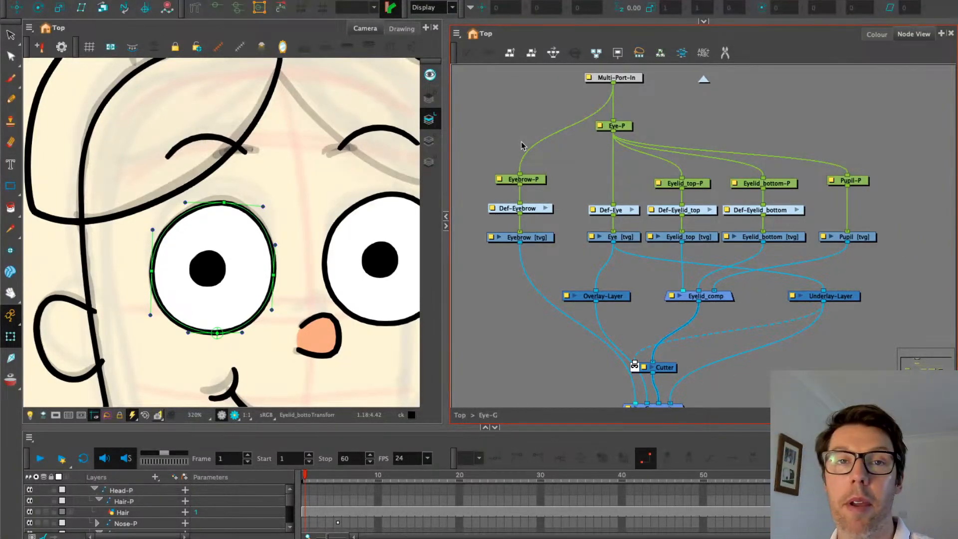
click(704, 79)
drag(734, 202, 672, 250)
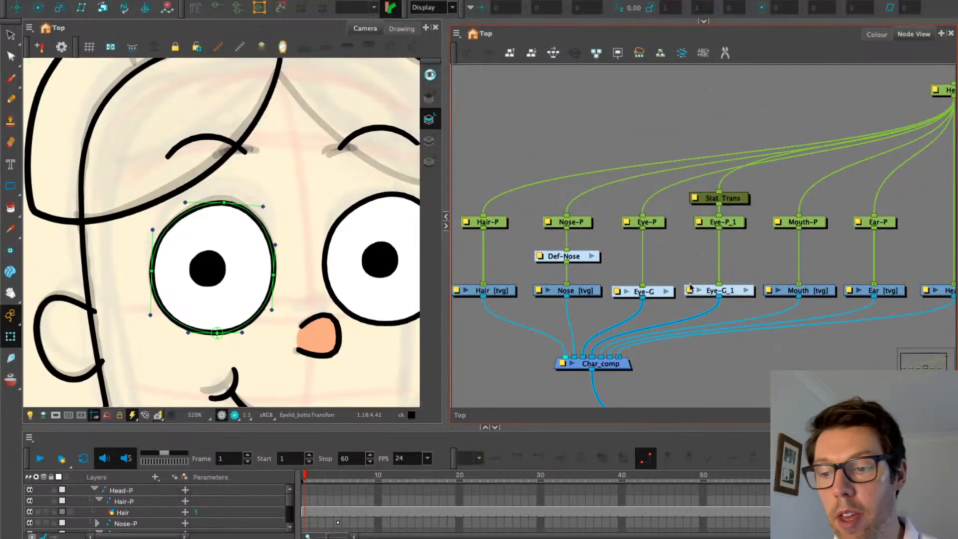
click(728, 294)
click(676, 242)
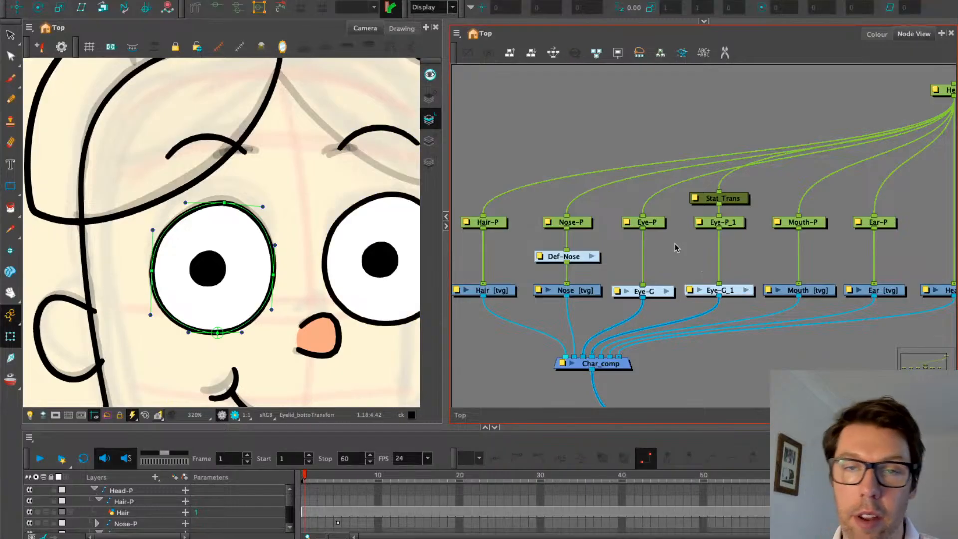
scroll(253, 250, down, 2)
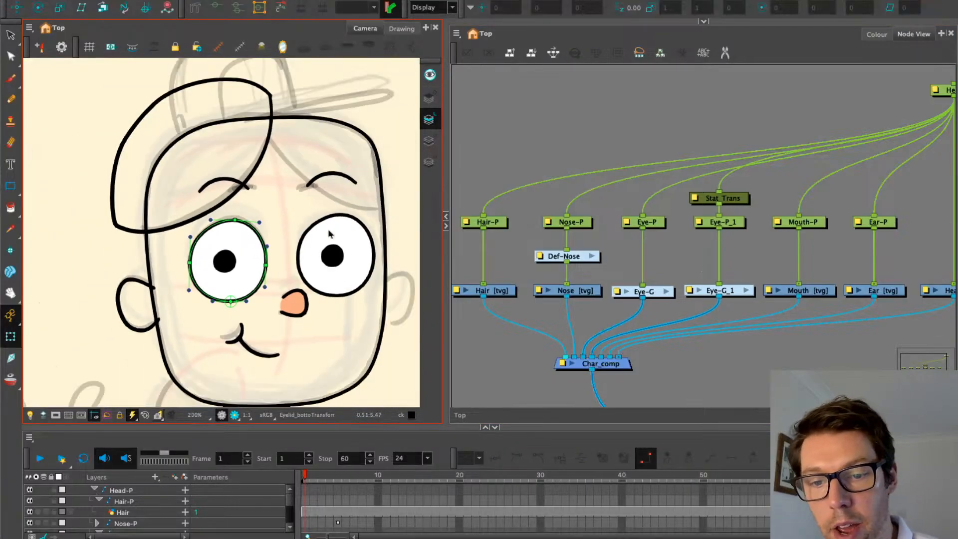
Reshape the right eye's outline by dragging its deformer points and curve handles
click(329, 231)
click(215, 9)
scroll(345, 216, up, 2)
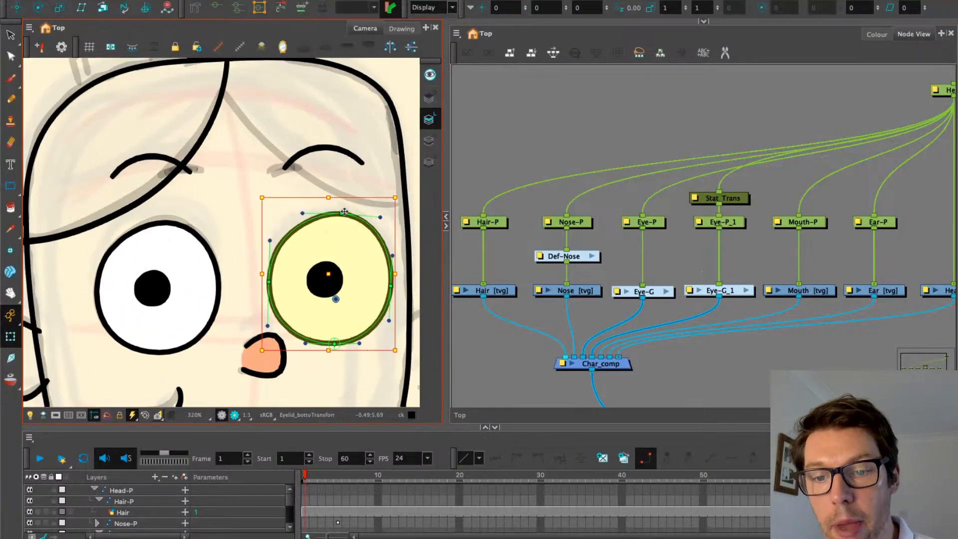
drag(344, 212, 333, 212)
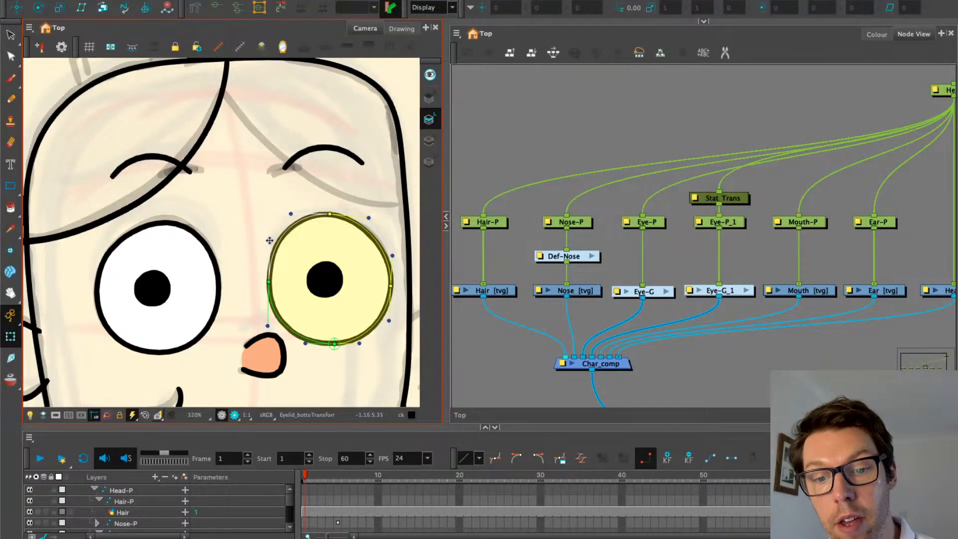
drag(270, 240, 270, 239)
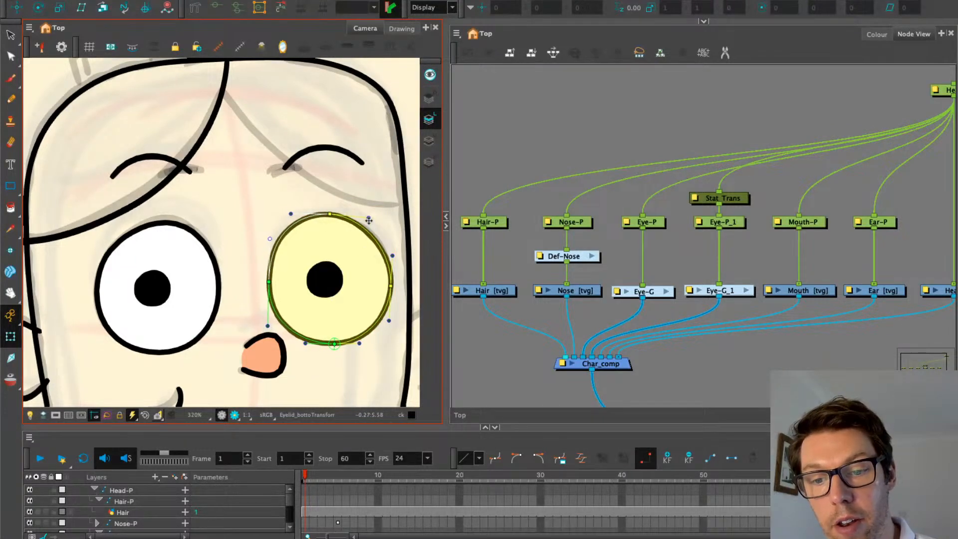
drag(368, 218, 368, 216)
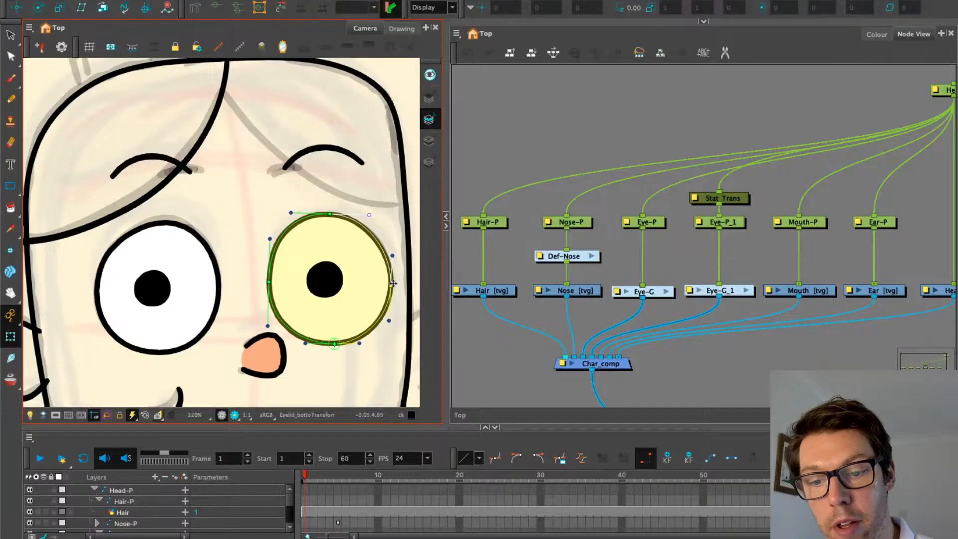
drag(392, 284, 387, 285)
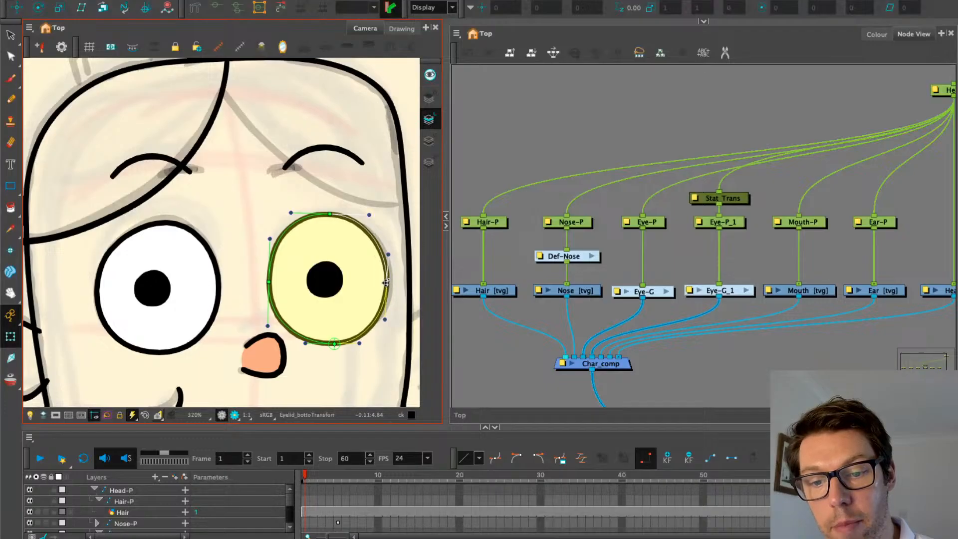
click(302, 283)
Nudge the right eye's Pupil-1 slightly to the left
click(319, 281)
drag(308, 280, 304, 279)
scroll(230, 227, down, 3)
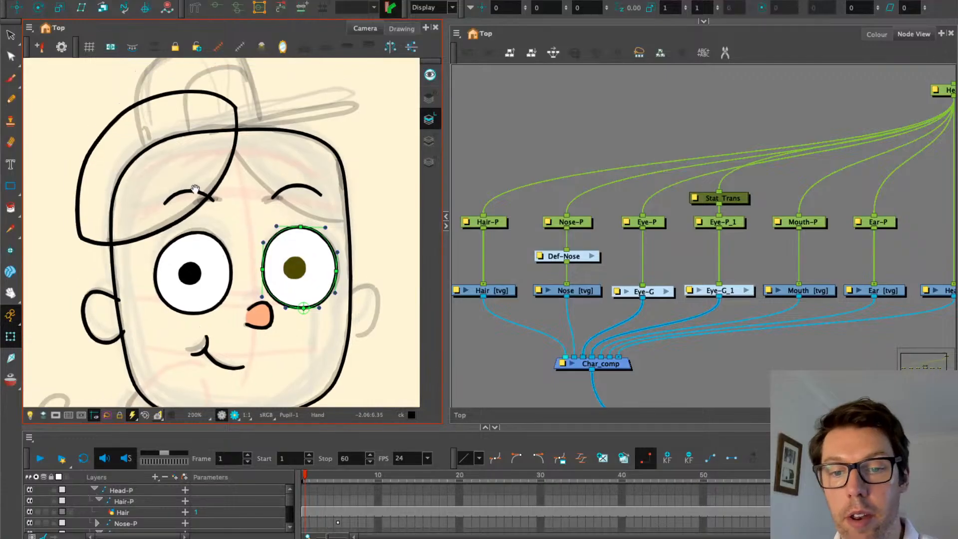
click(278, 194)
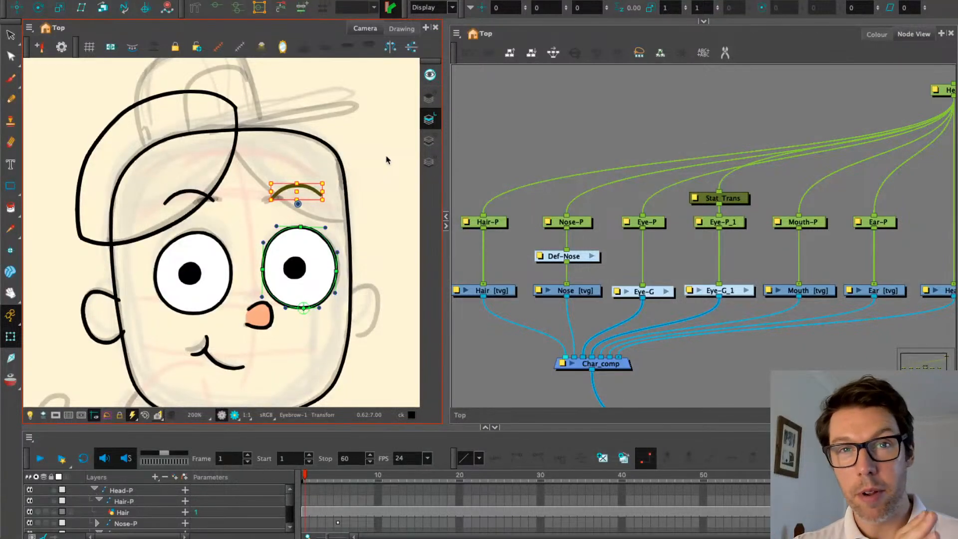
Show the right eyebrow's deformation chain and drag its outer endpoint lower
click(509, 179)
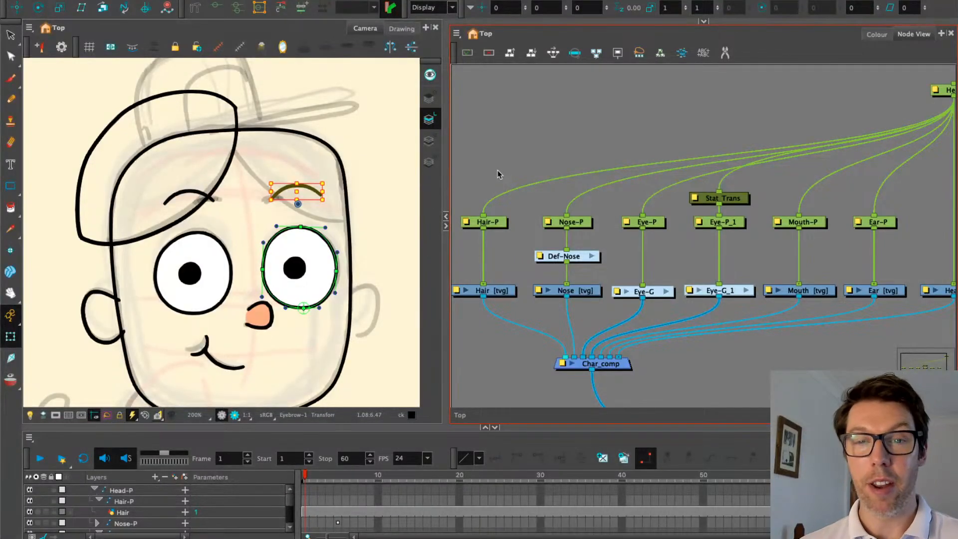
scroll(499, 175, down, 2)
drag(498, 172, 510, 179)
key(shift+F11)
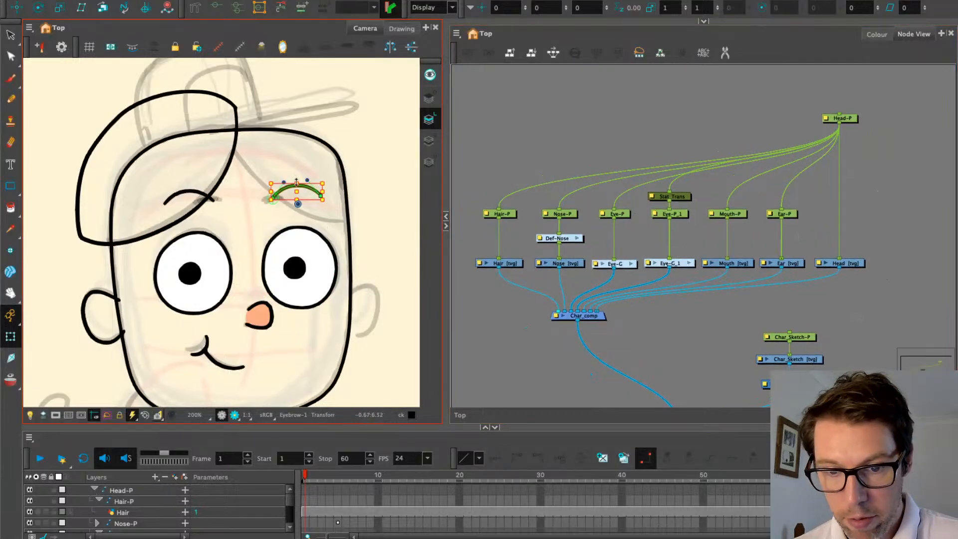
scroll(309, 179, up, 3)
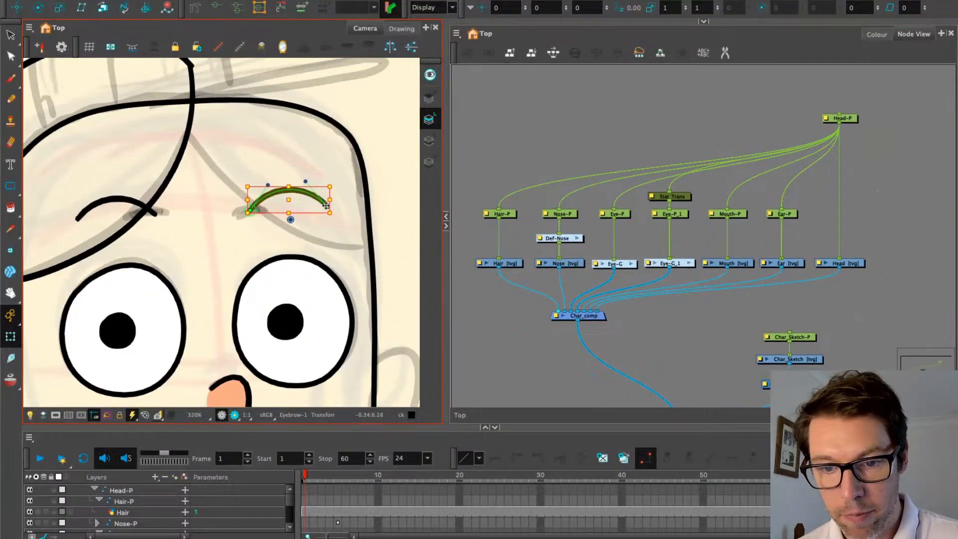
drag(327, 207, 326, 214)
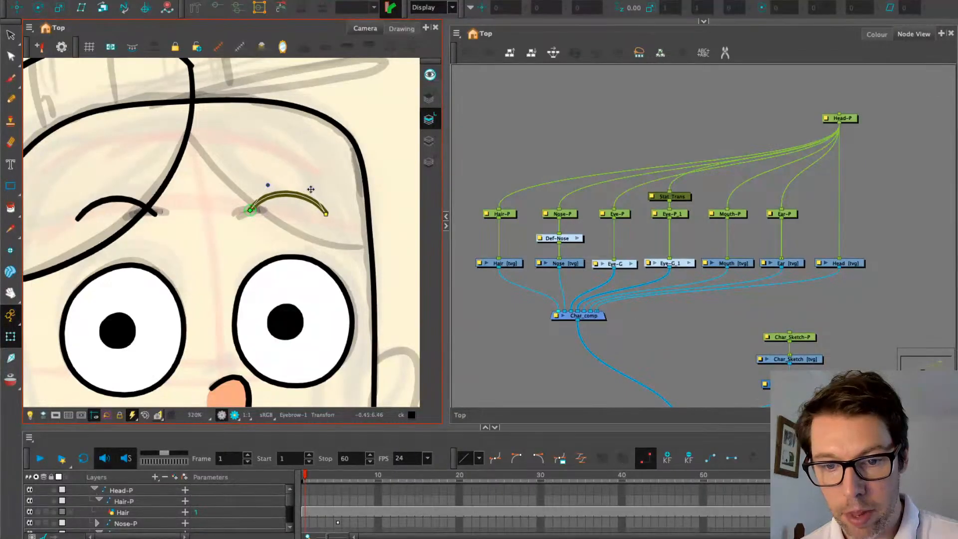
scroll(495, 277, down, 1)
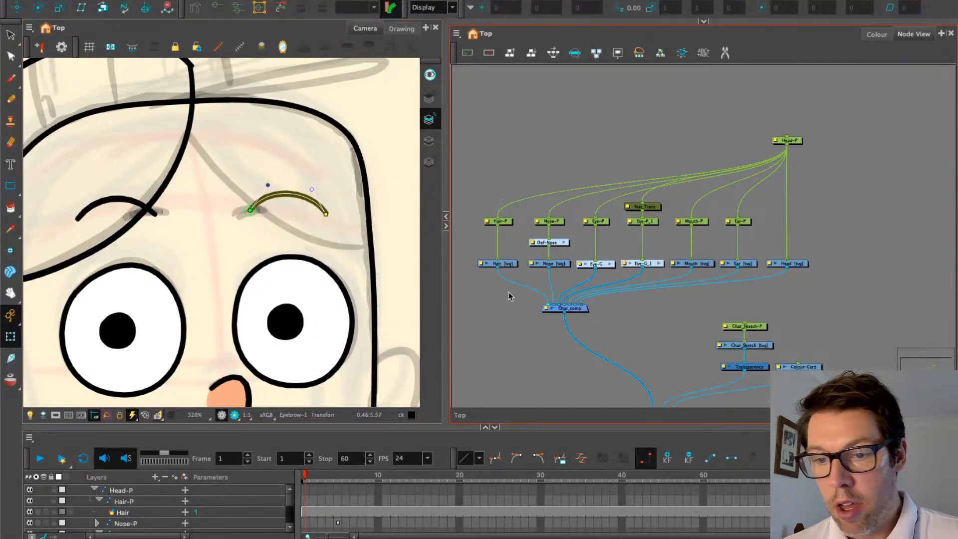
Recentre the face, check the nose's deformer, and hide the deformation controls
drag(201, 246, 243, 180)
scroll(221, 223, down, 1)
click(301, 287)
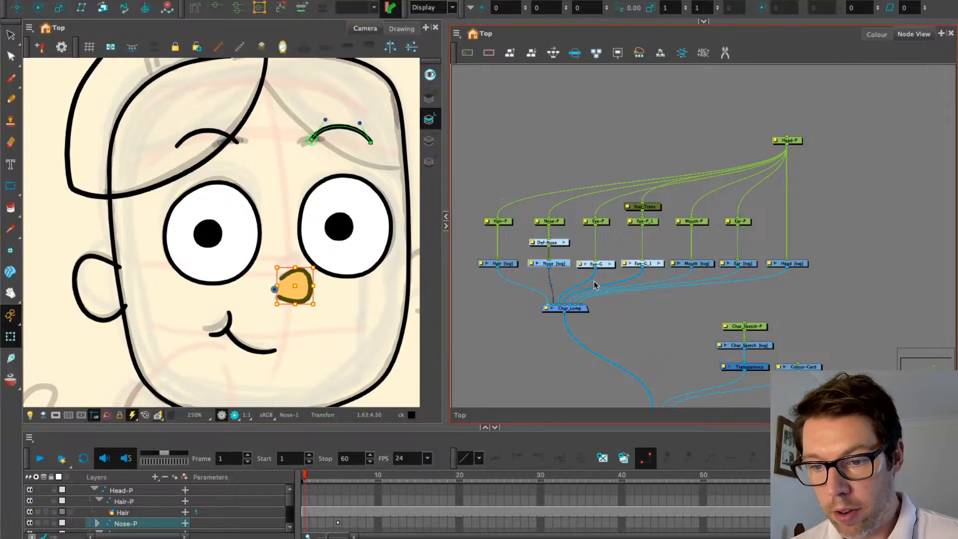
click(291, 270)
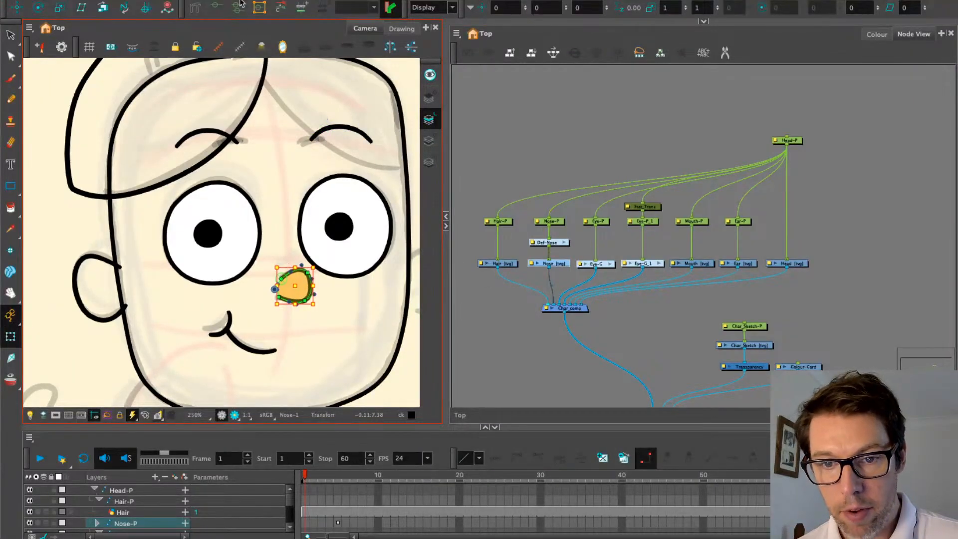
click(241, 48)
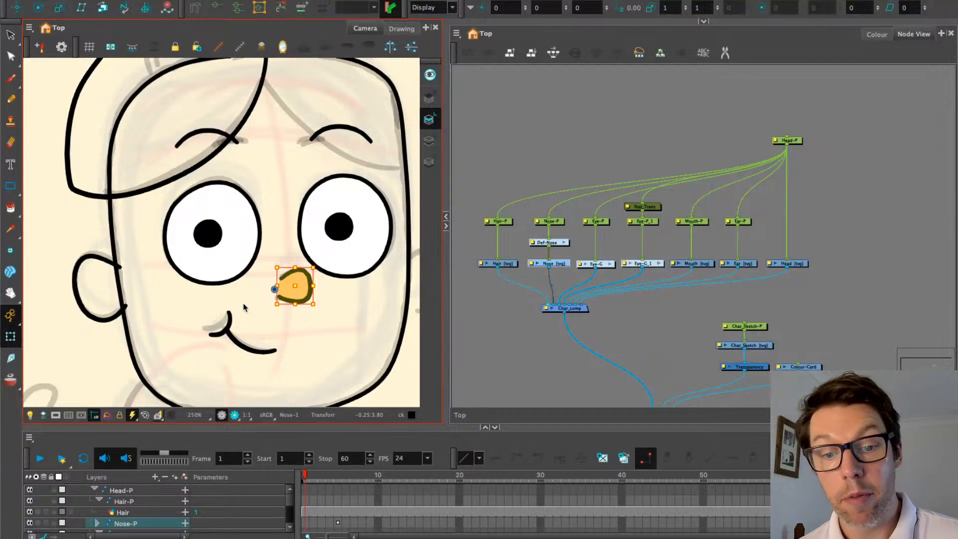
scroll(224, 299, down, 3)
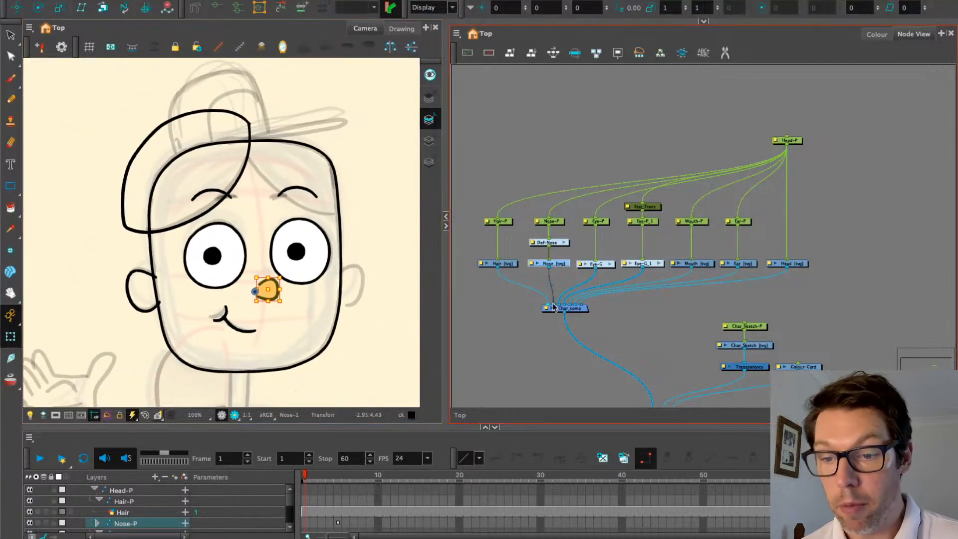
click(749, 263)
Isolate the ear drawing and close the gap between the C-shaped stroke's ends
scroll(120, 296, up, 4)
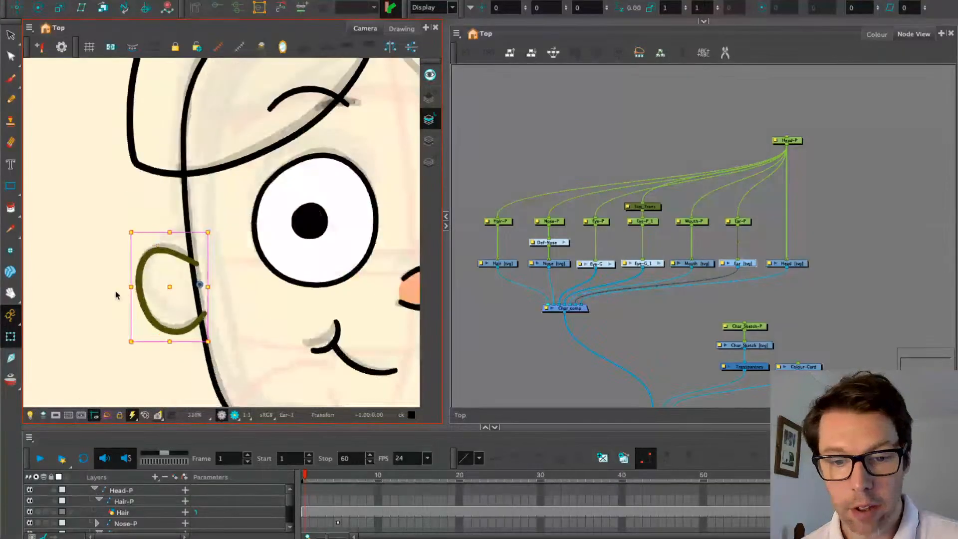
click(402, 29)
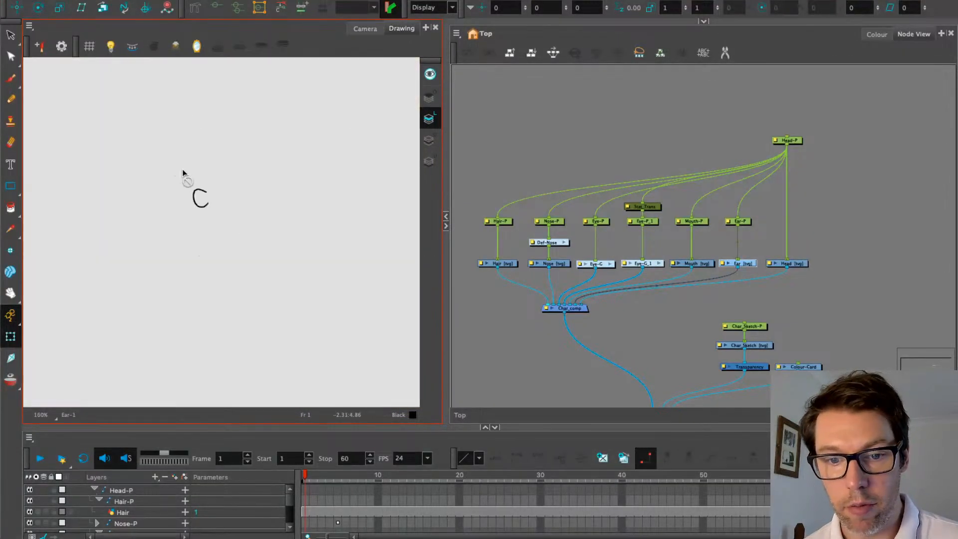
scroll(214, 192, up, 5)
scroll(218, 225, up, 2)
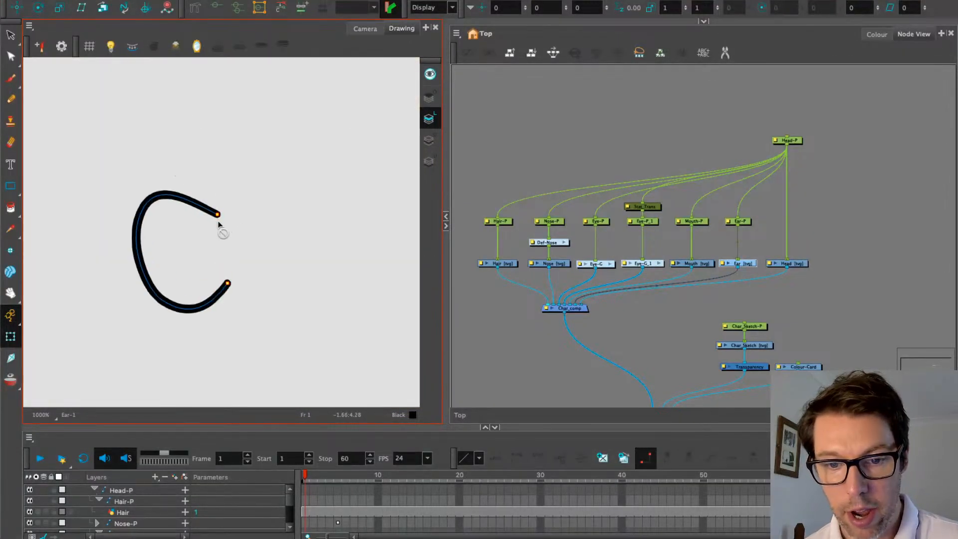
drag(17, 211, 30, 274)
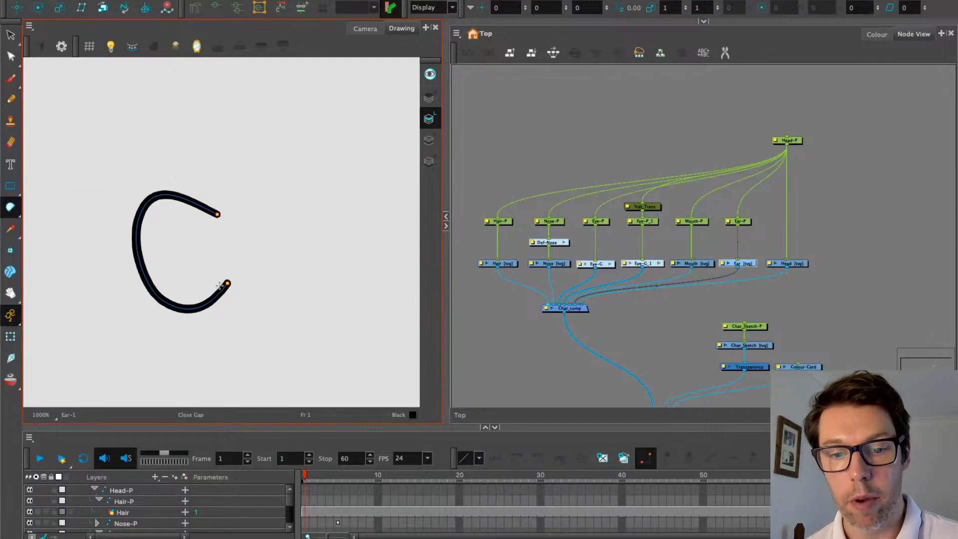
drag(227, 283, 218, 214)
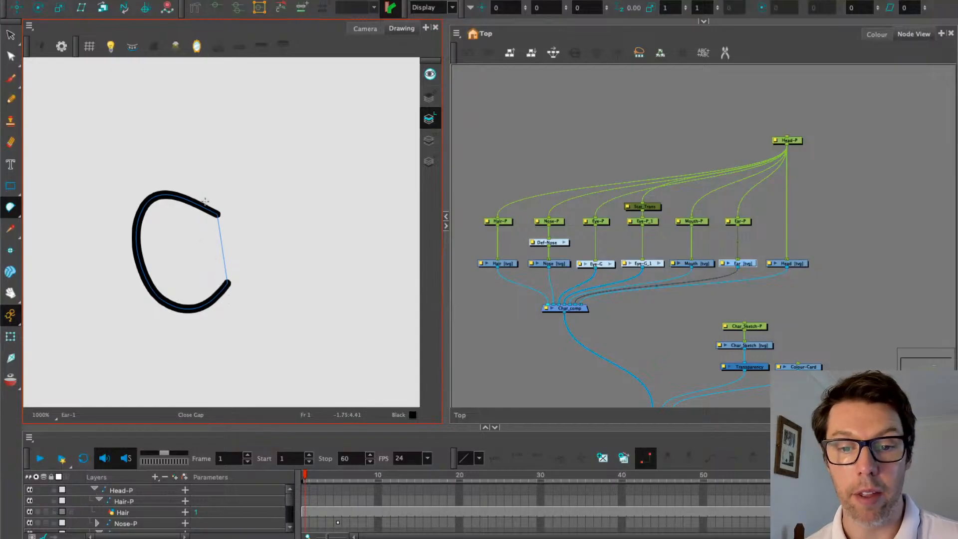
Fill the closed ear shape with the Skin colour
mouse_move(21, 210)
mouse_down()
mouse_move(20, 252)
mouse_move(20, 205)
mouse_up()
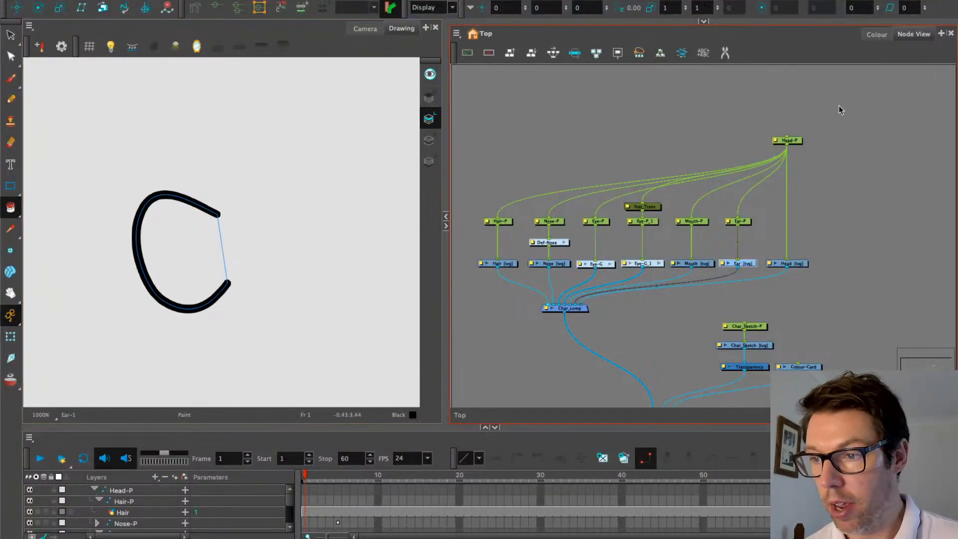
click(877, 34)
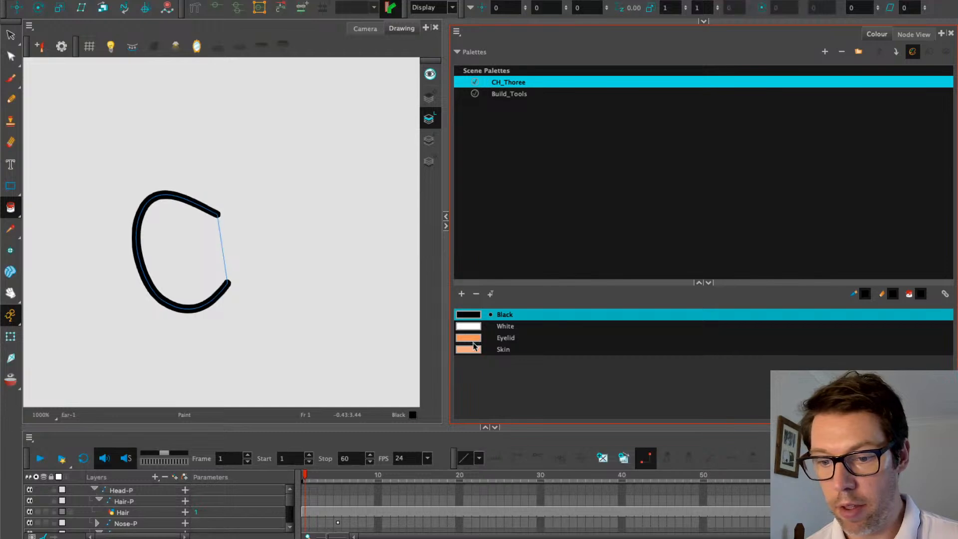
click(473, 349)
click(205, 253)
click(11, 208)
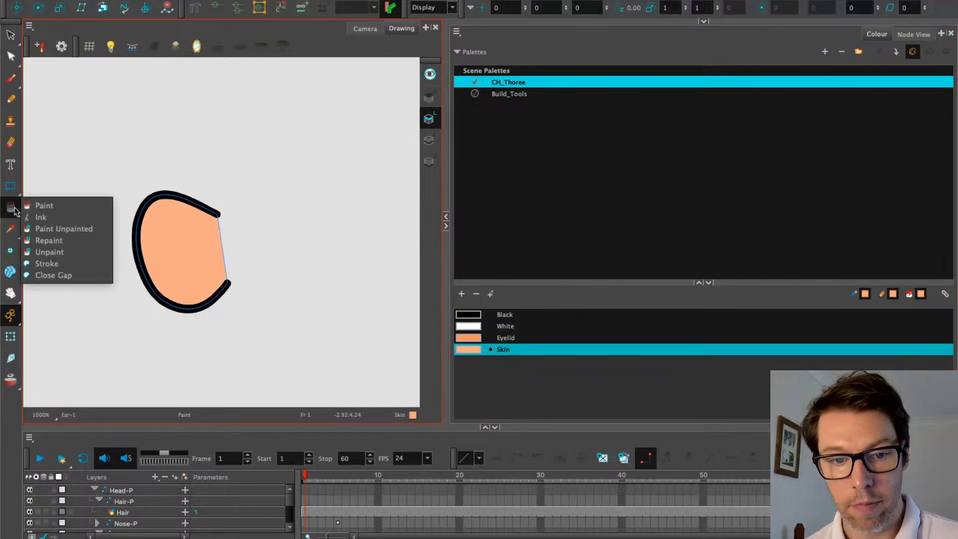
click(364, 28)
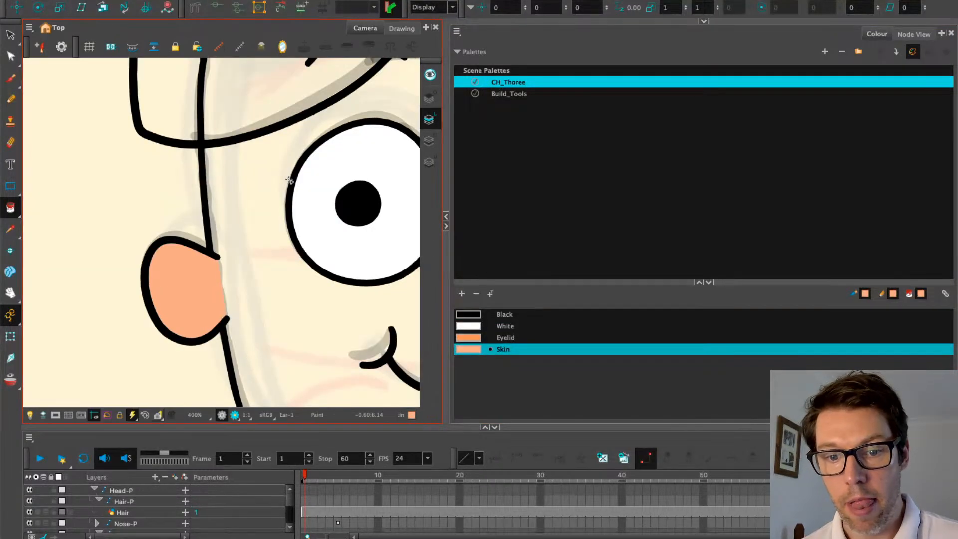
scroll(288, 180, down, 2)
click(914, 34)
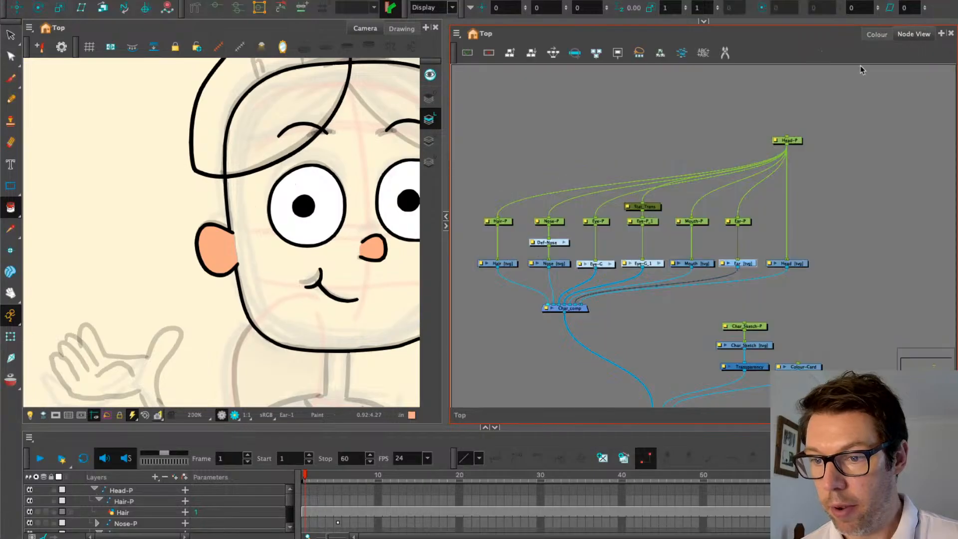
Start a curve deformer on the ear with points along its lower, left and top edges
scroll(714, 281, up, 2)
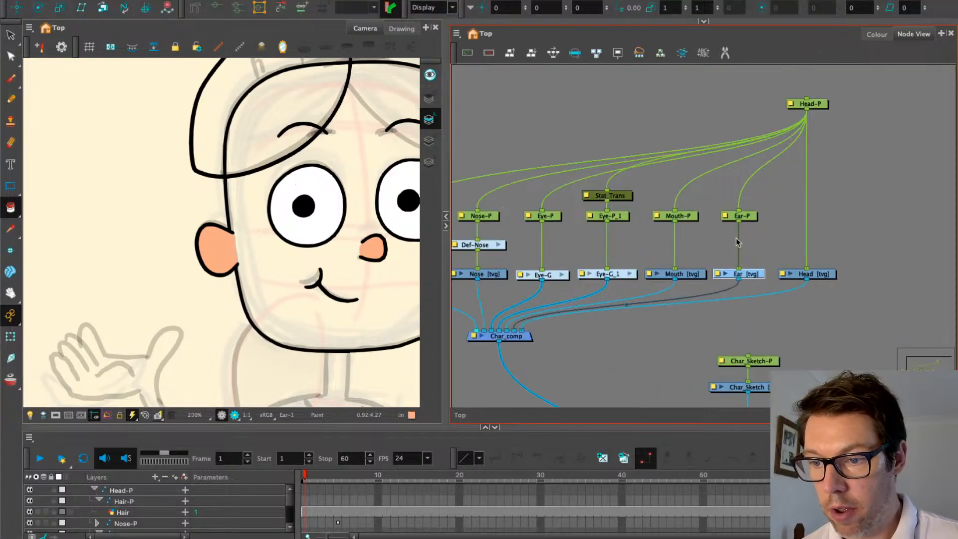
click(194, 7)
scroll(205, 272, up, 3)
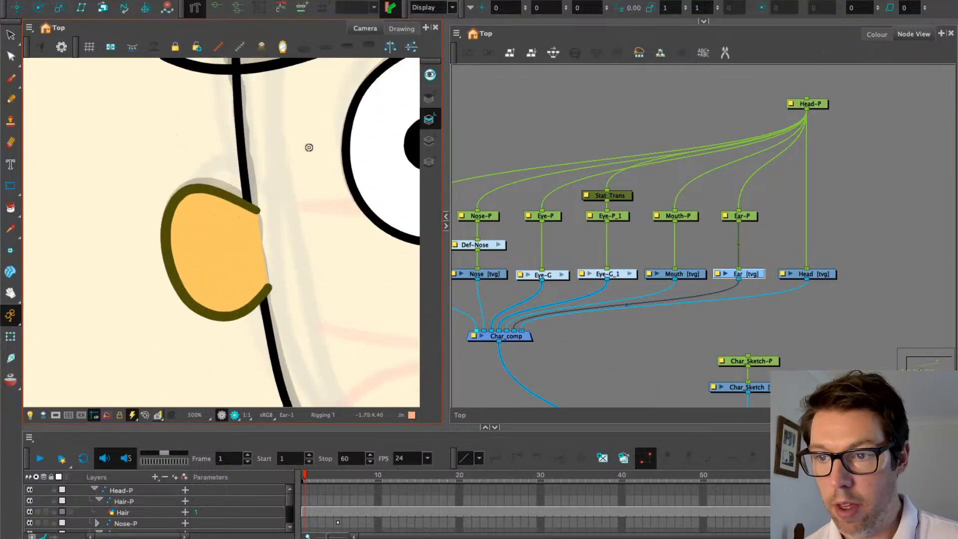
click(901, 35)
click(704, 22)
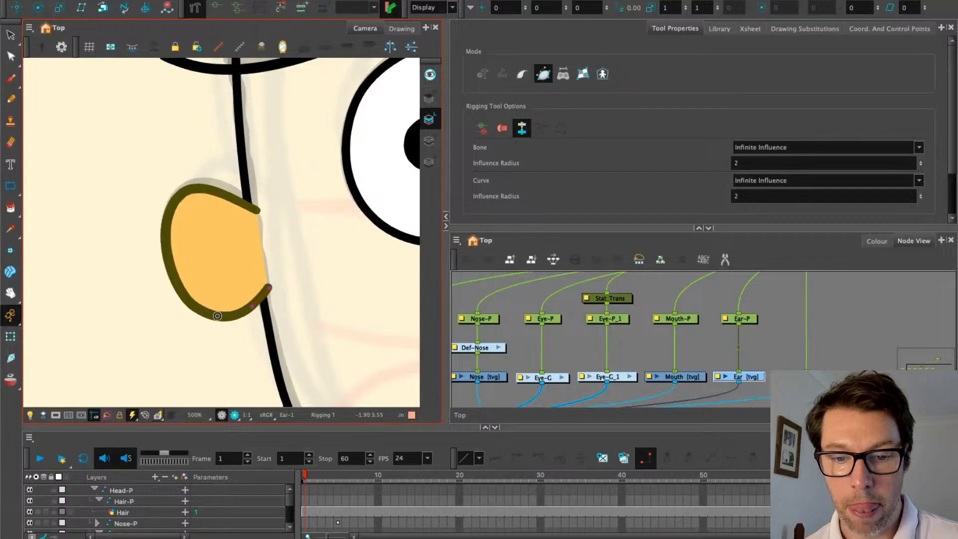
drag(218, 316, 238, 320)
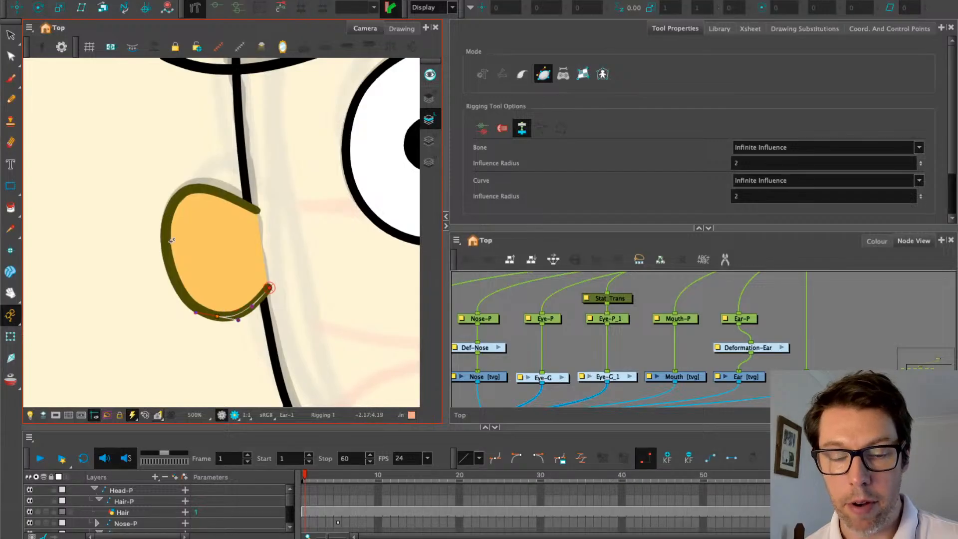
drag(169, 258, 175, 206)
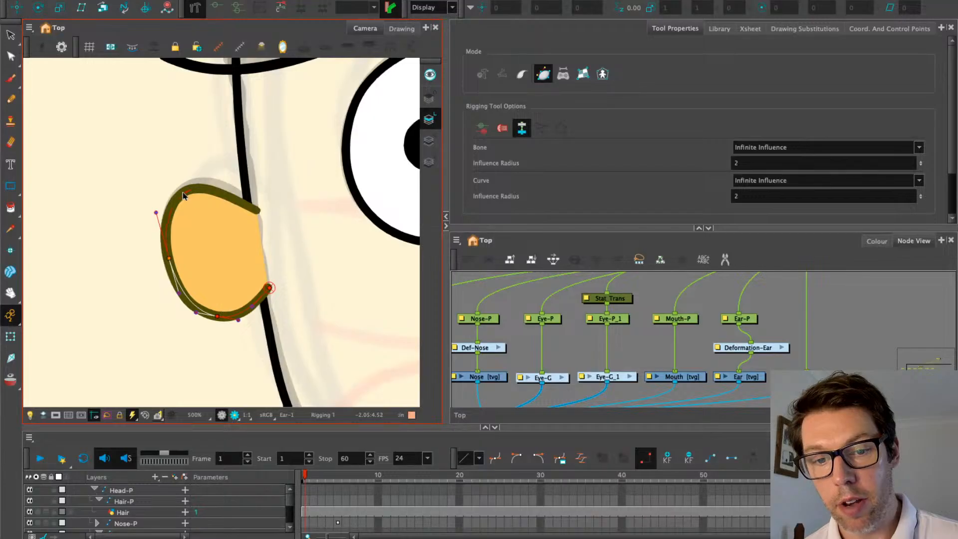
drag(191, 190, 228, 197)
Adjust the ear deformer's tangent handles so the curve hugs the ear outline
click(193, 191)
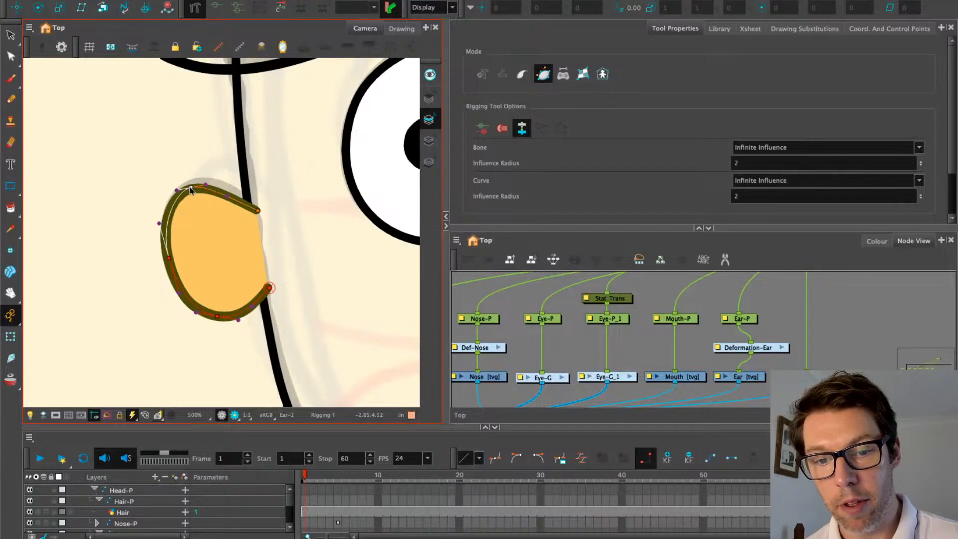
drag(178, 192, 160, 219)
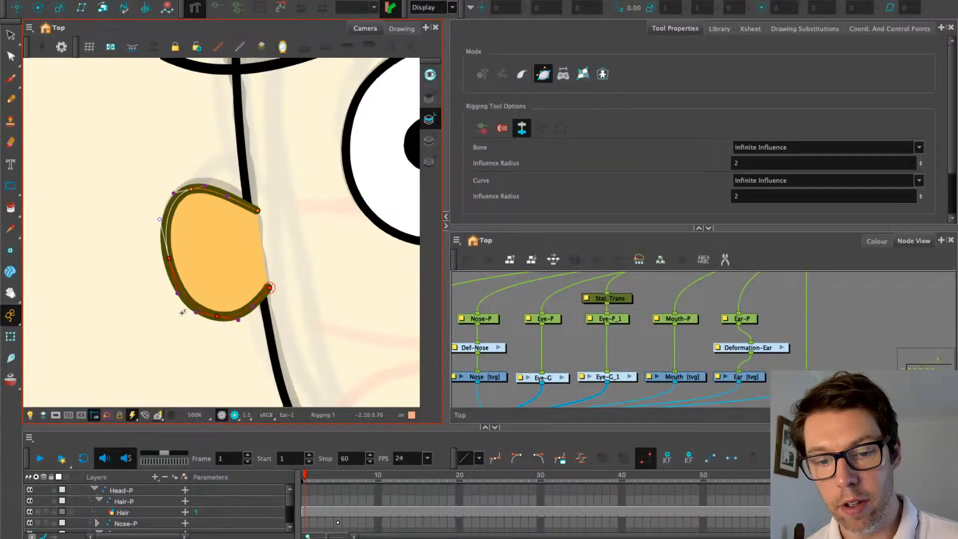
click(258, 209)
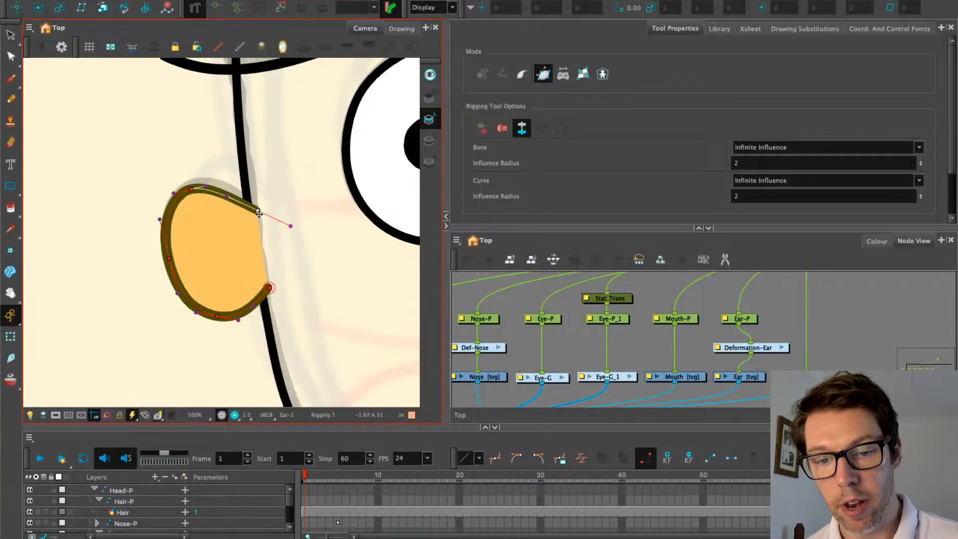
scroll(259, 214, up, 2)
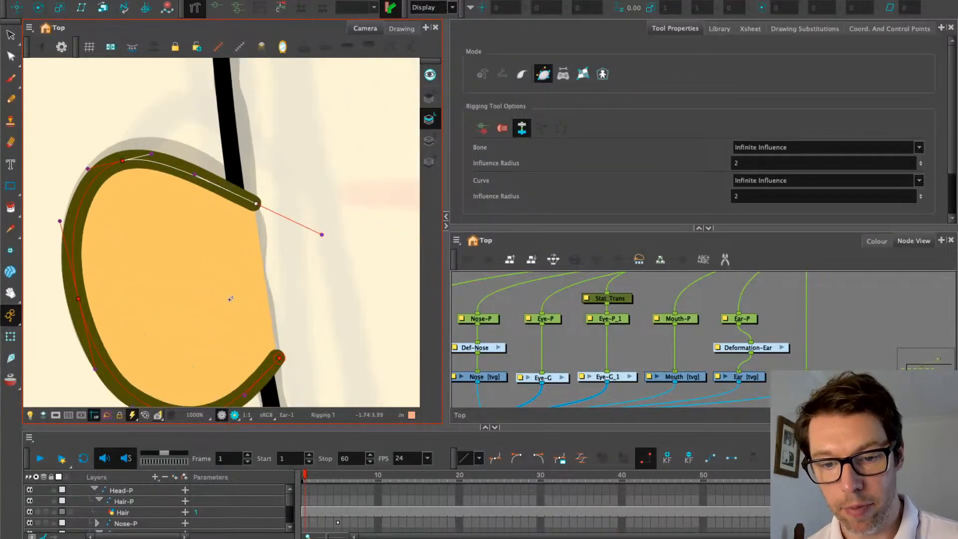
drag(230, 298, 210, 214)
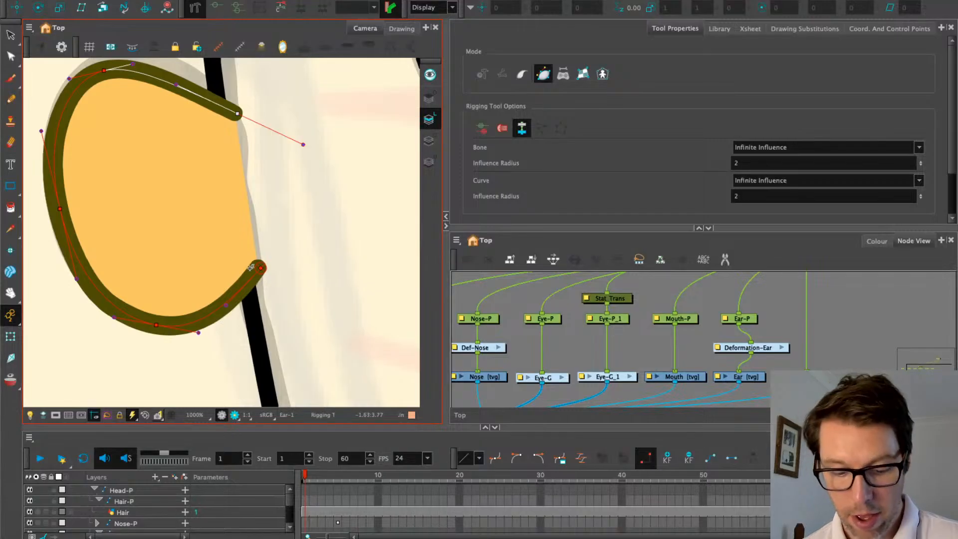
mouse_move(259, 268)
mouse_down()
mouse_move(256, 234)
mouse_move(267, 216)
mouse_move(253, 229)
mouse_up()
drag(299, 143, 241, 156)
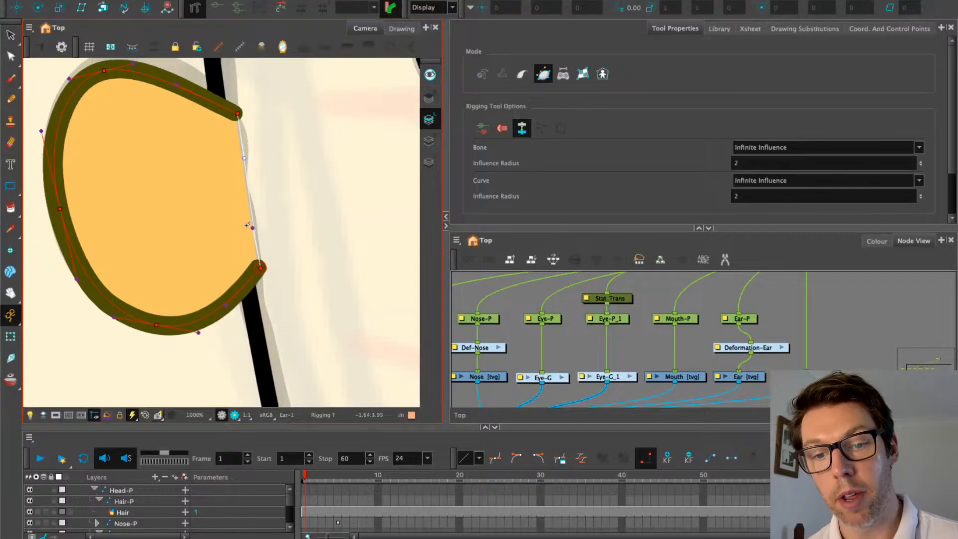
drag(252, 227, 252, 210)
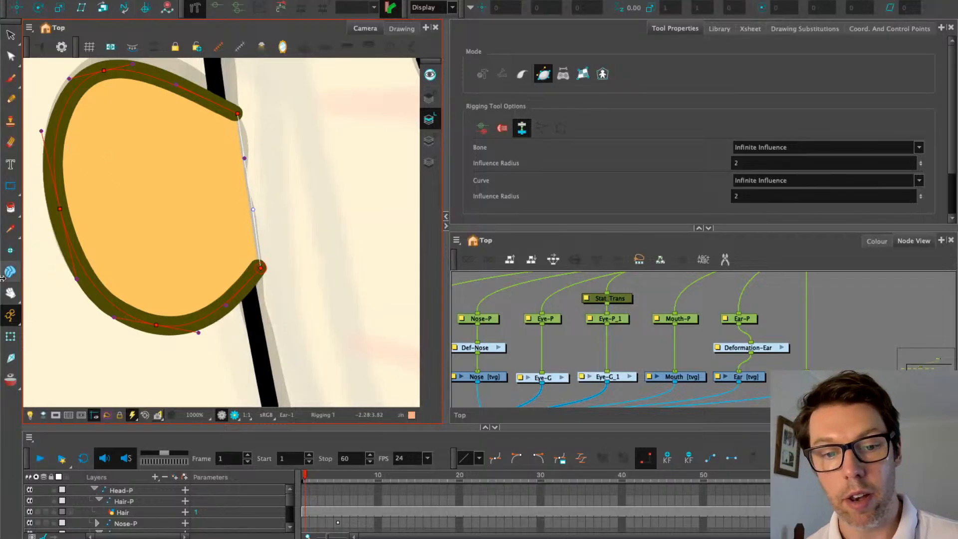
click(10, 336)
scroll(168, 246, down, 3)
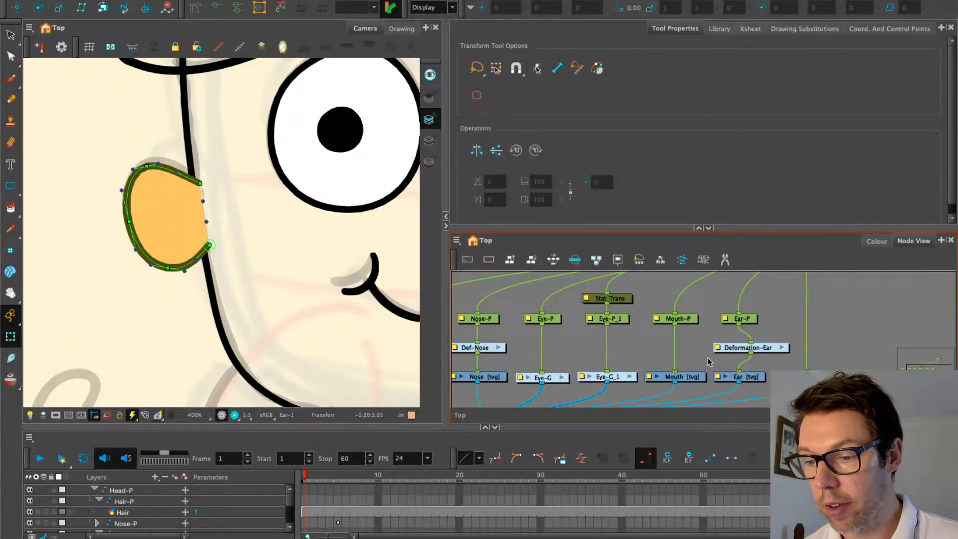
Rename the Deformation-Ear node to Def-Ear and align it under Ear-P
double_click(717, 349)
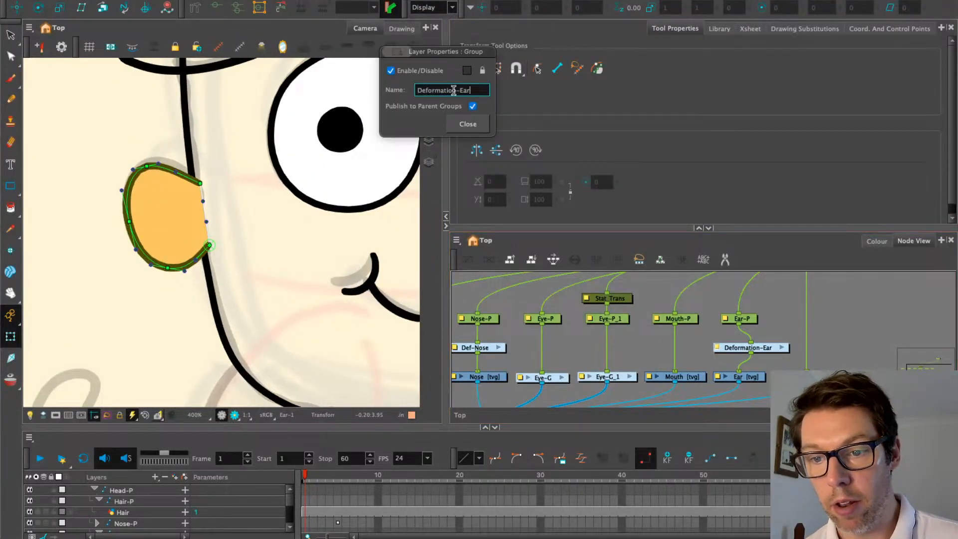
click(454, 90)
key(BackSpace)
key(BackSpace)
key(BackSpace)
key(BackSpace)
key(BackSpace)
key(BackSpace)
key(BackSpace)
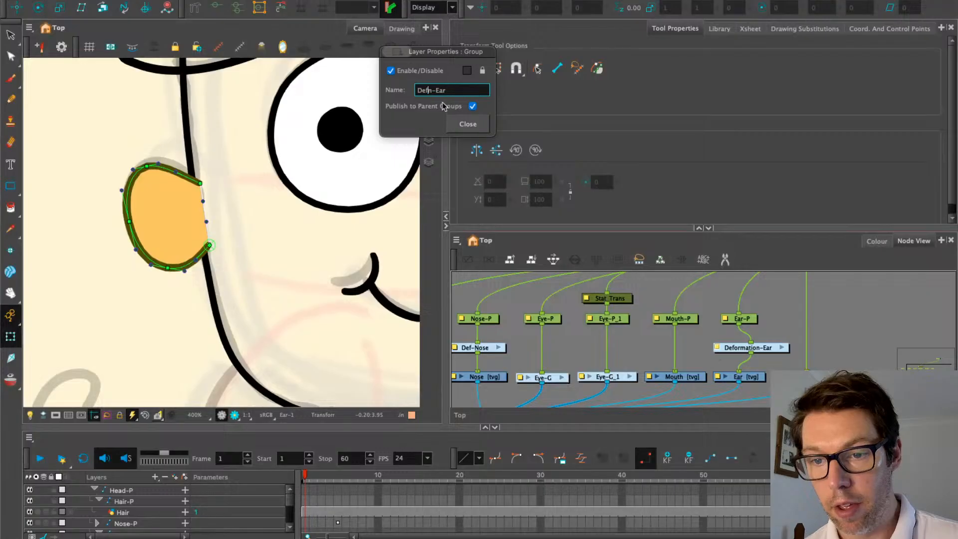
key(Delete)
click(467, 124)
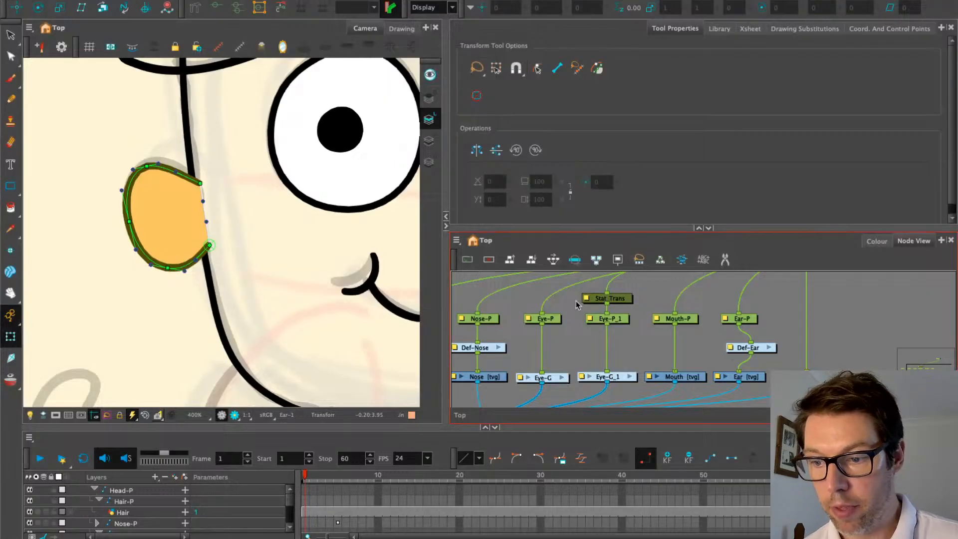
drag(764, 348, 752, 348)
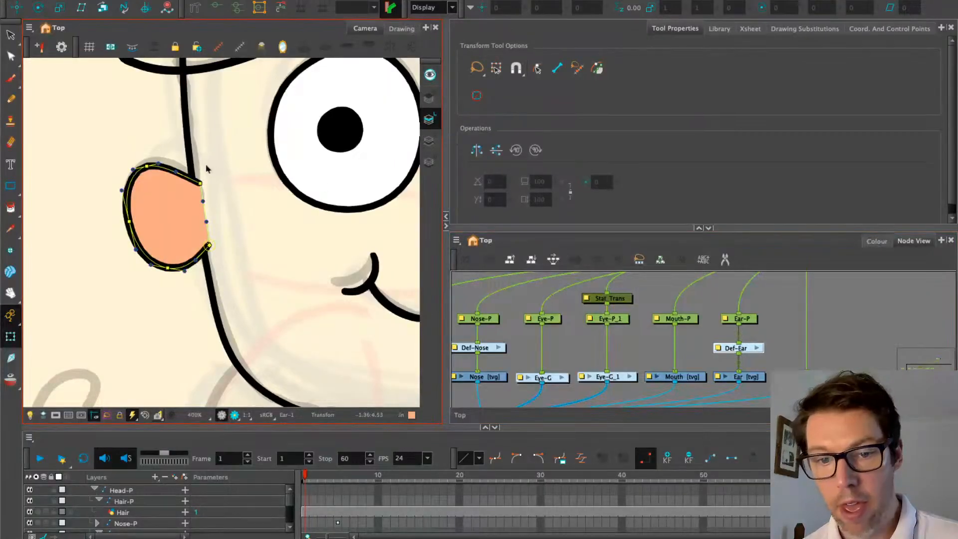
Recentre the camera view on the face, hide the deformation controls and select Ear-P
key(2)
key(2)
drag(196, 160, 187, 176)
key(2)
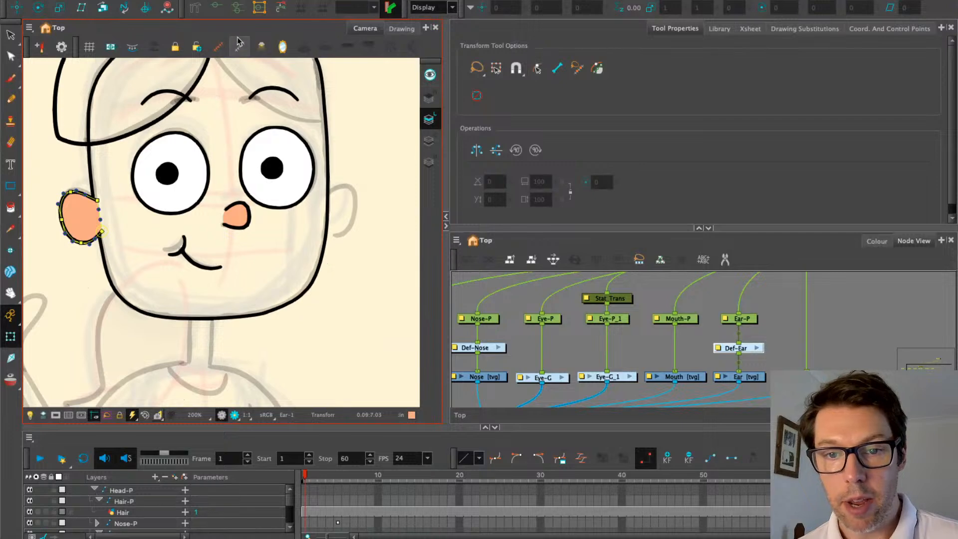
click(240, 46)
click(741, 322)
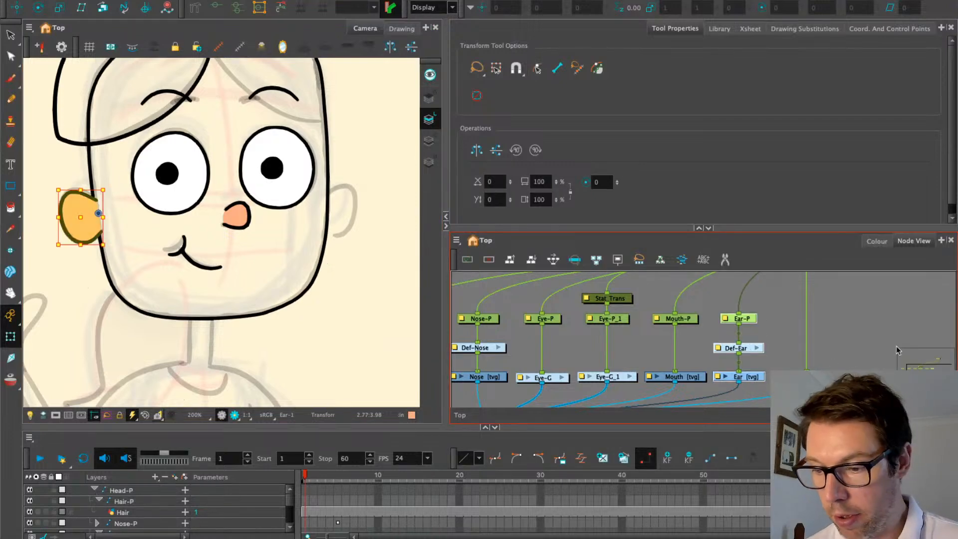
Paste a duplicate of the ear rig (Ear-P_1, Def-Ear_1, Ear_1) into the node view
key(ctrl+b)
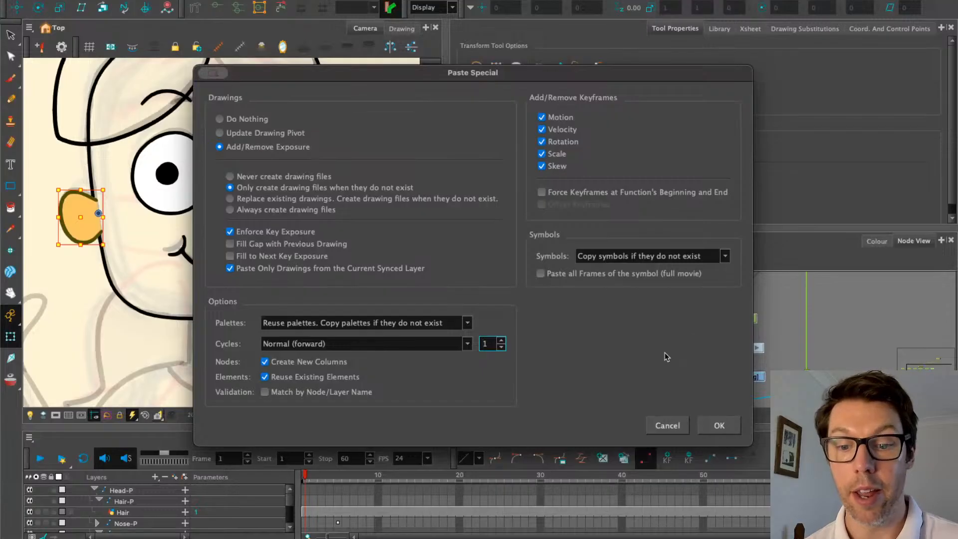
click(712, 427)
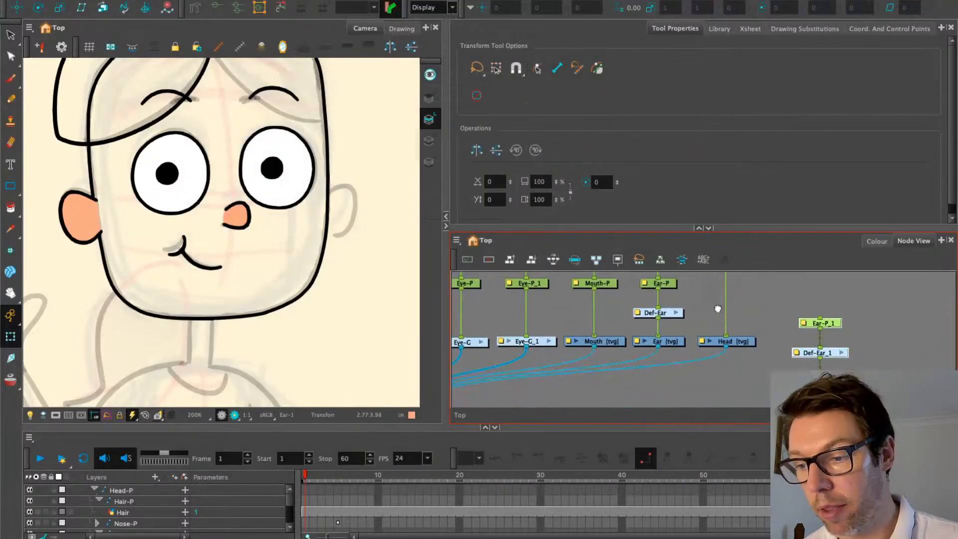
drag(799, 324, 794, 309)
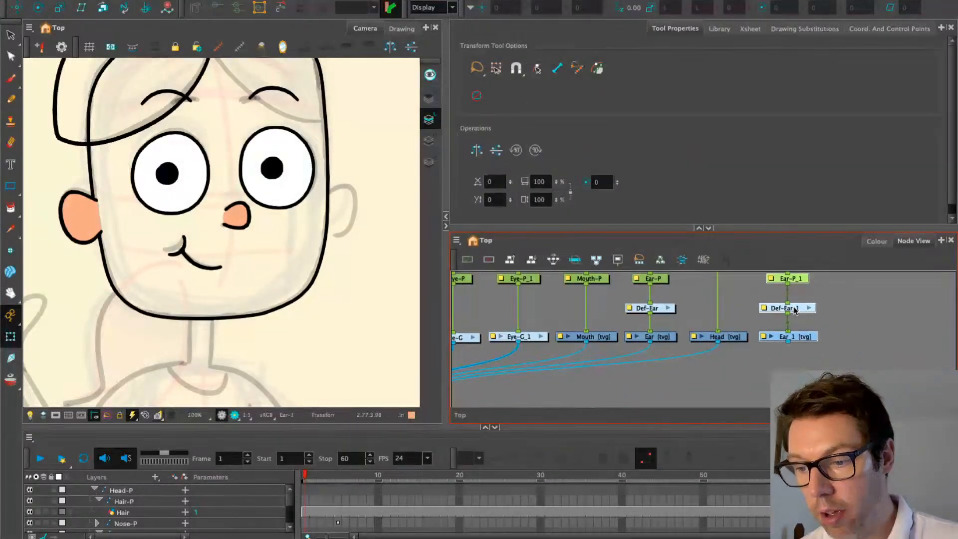
Connect Ear_1 [tvg] to Char_comp and Ear-P_1 to the head peg
mouse_move(788, 343)
mouse_down()
mouse_move(704, 382)
mouse_move(599, 335)
mouse_move(530, 320)
mouse_up()
drag(719, 309, 647, 400)
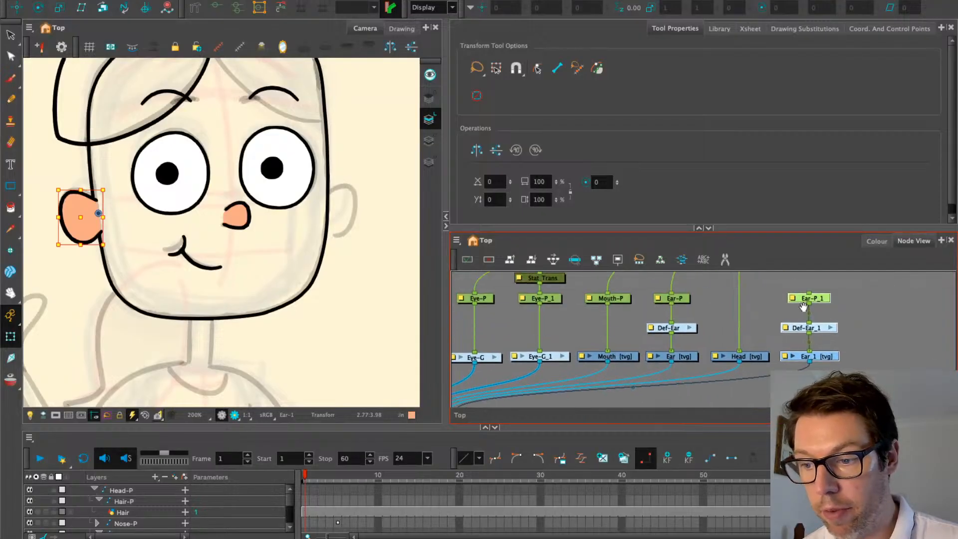
drag(803, 305, 767, 316)
drag(717, 403, 750, 332)
click(756, 308)
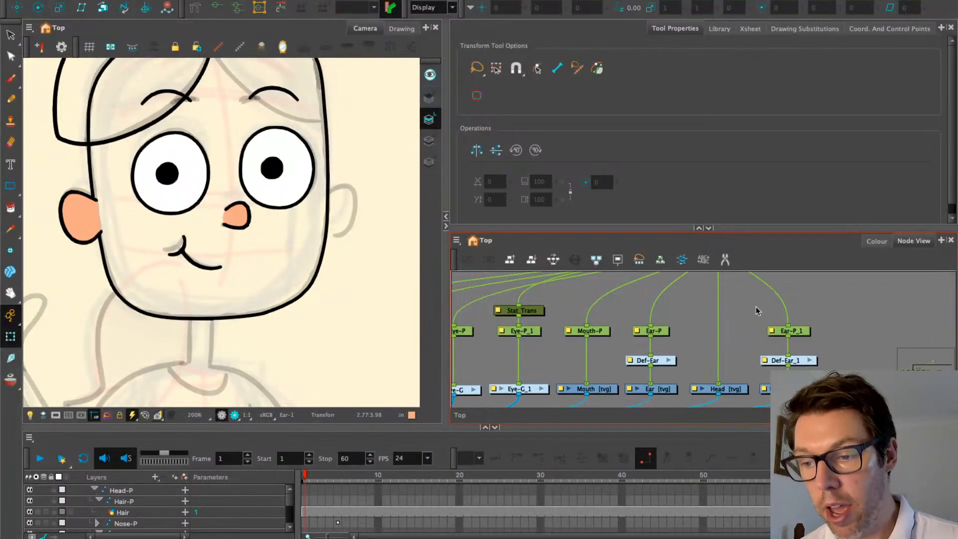
Add a new Peg node above Ear-P_1 and position it in the node graph
key(ctrl+p)
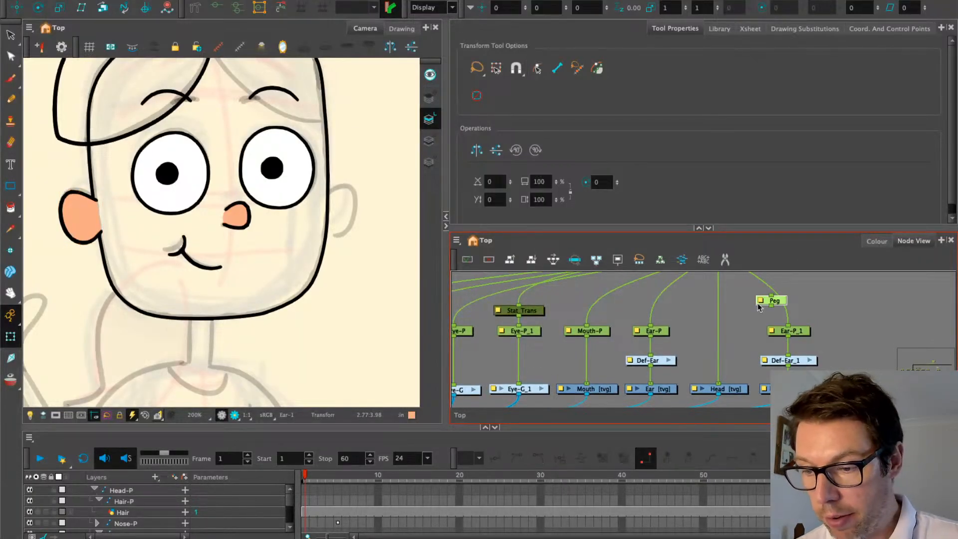
mouse_move(782, 301)
mouse_down()
mouse_move(800, 293)
mouse_move(766, 307)
mouse_up()
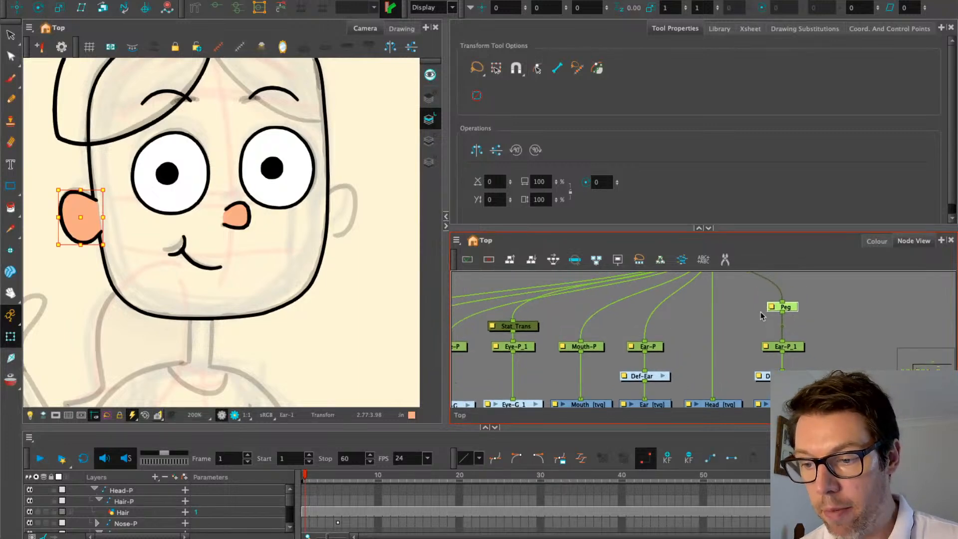
click(731, 339)
click(788, 306)
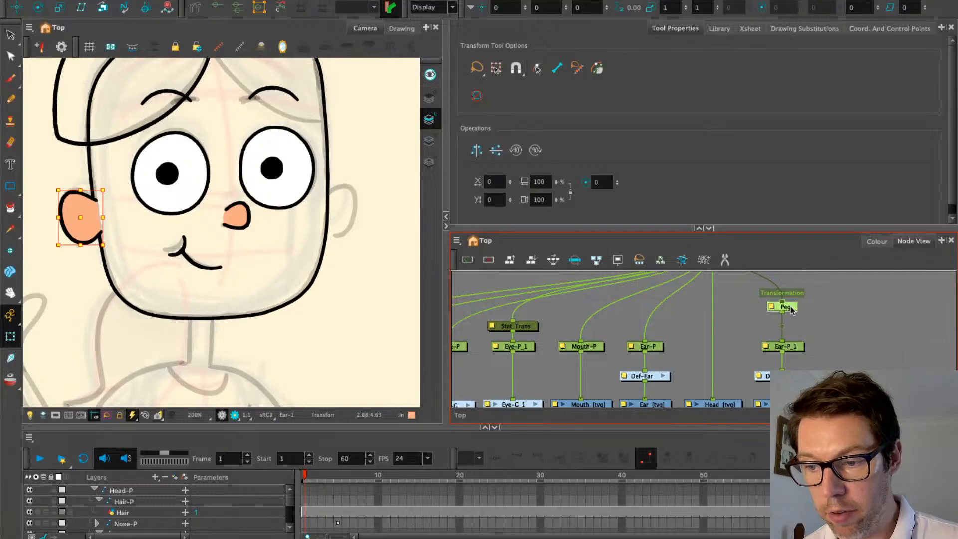
Flip the new peg horizontally so the duplicate ear sits on the right, tilting Ear-P_1 slightly
click(392, 45)
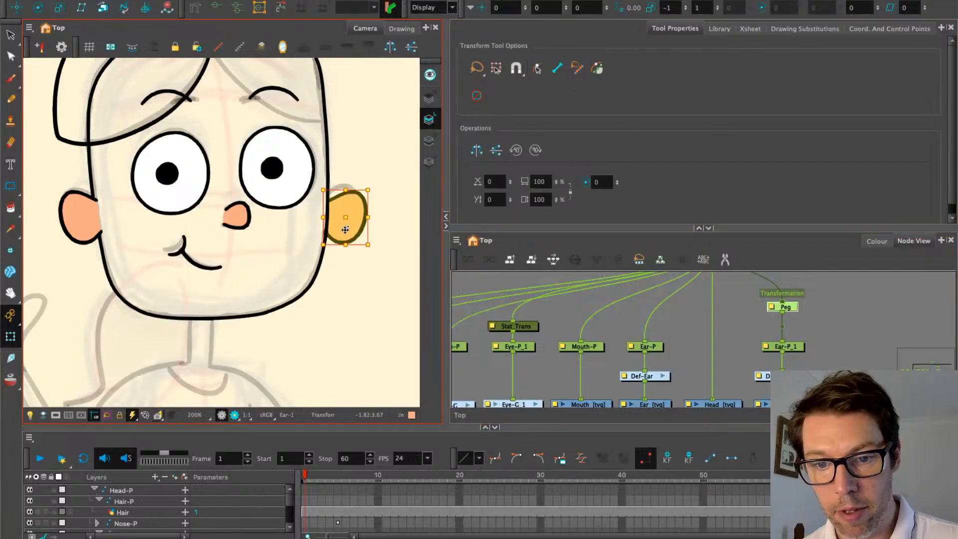
drag(346, 222, 337, 220)
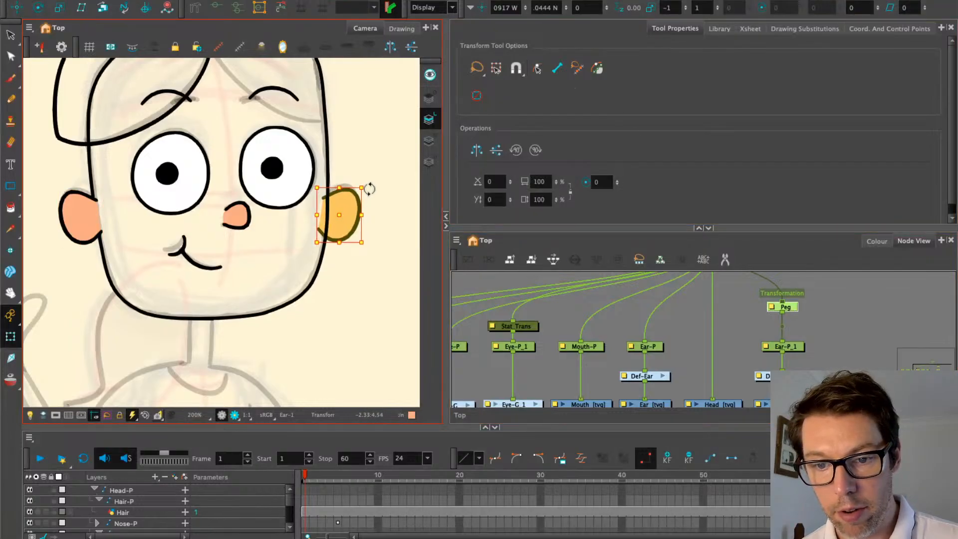
drag(366, 187, 368, 181)
key(ctrl+z)
key(ctrl+z)
key(ctrl+z)
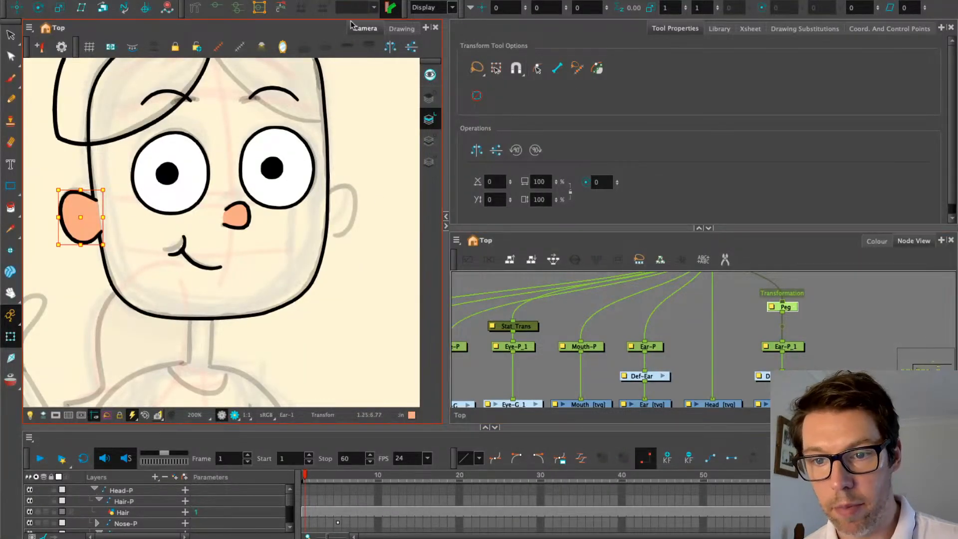
click(391, 47)
click(796, 346)
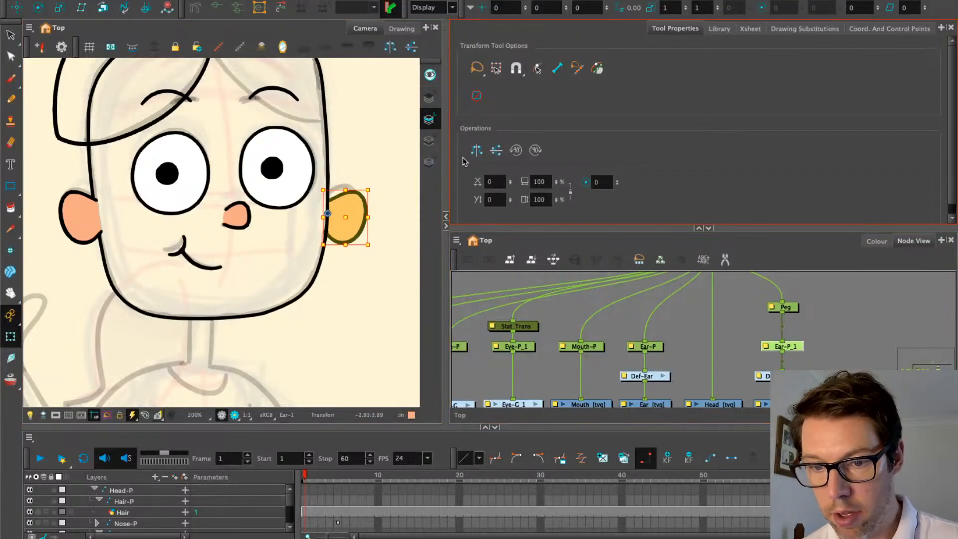
mouse_move(370, 190)
mouse_down()
mouse_move(364, 204)
mouse_move(335, 202)
mouse_move(351, 218)
mouse_up()
click(793, 313)
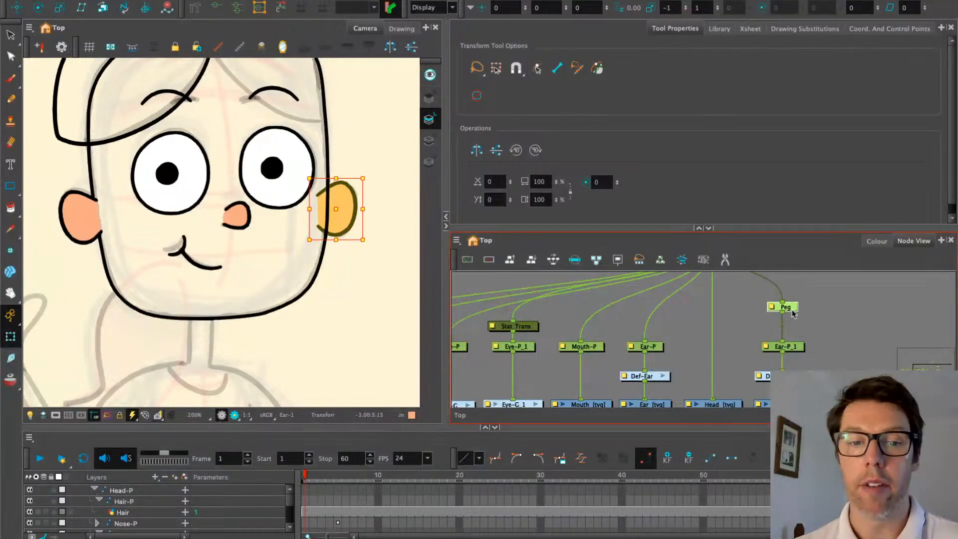
click(732, 327)
key(Tab)
Insert a Static-Transformation between the peg and Ear-P_1 and bake the peg's flip into it
text(st)
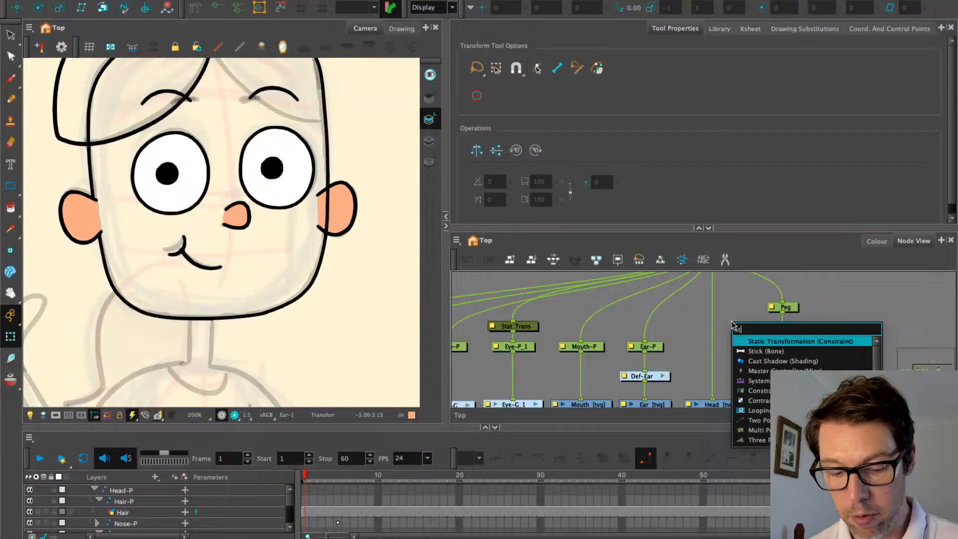
click(767, 342)
click(790, 326)
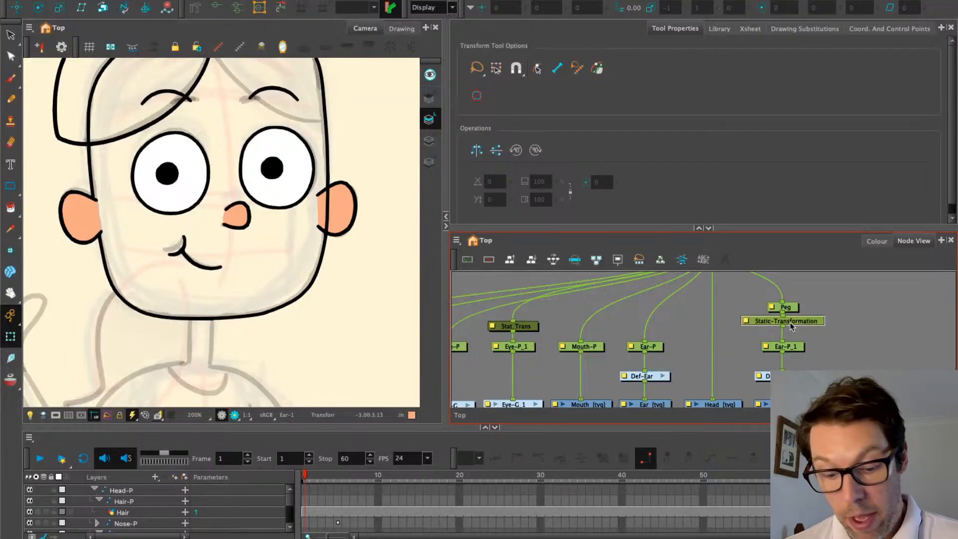
drag(791, 326, 791, 327)
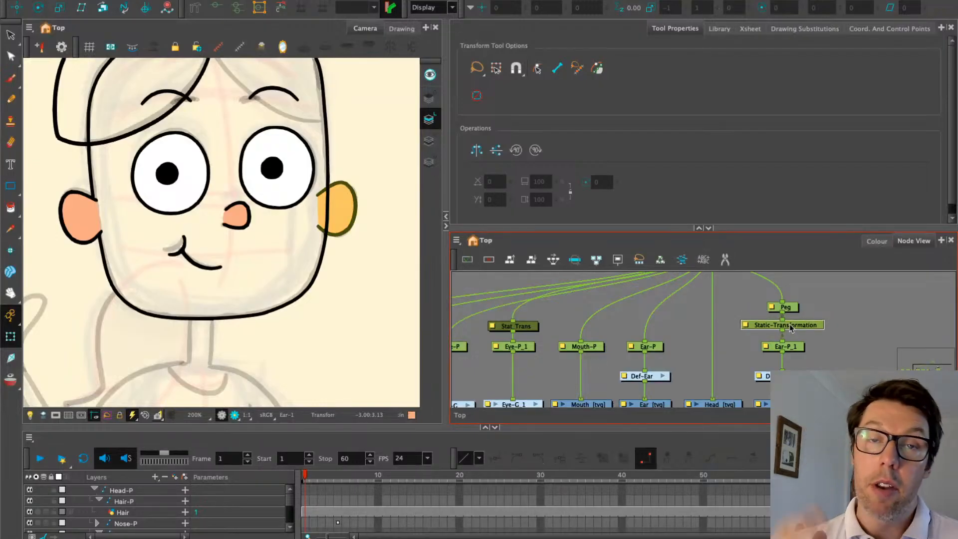
click(747, 327)
click(448, 113)
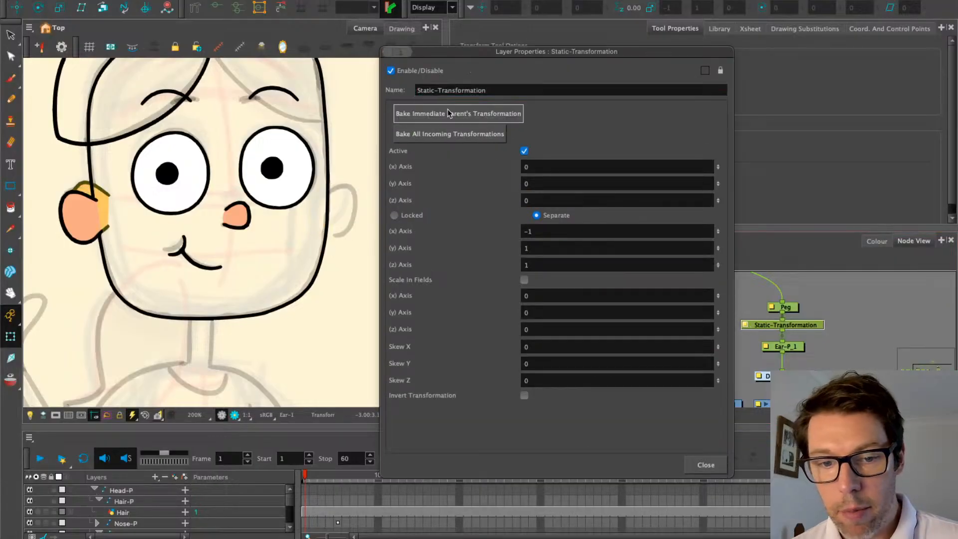
click(706, 464)
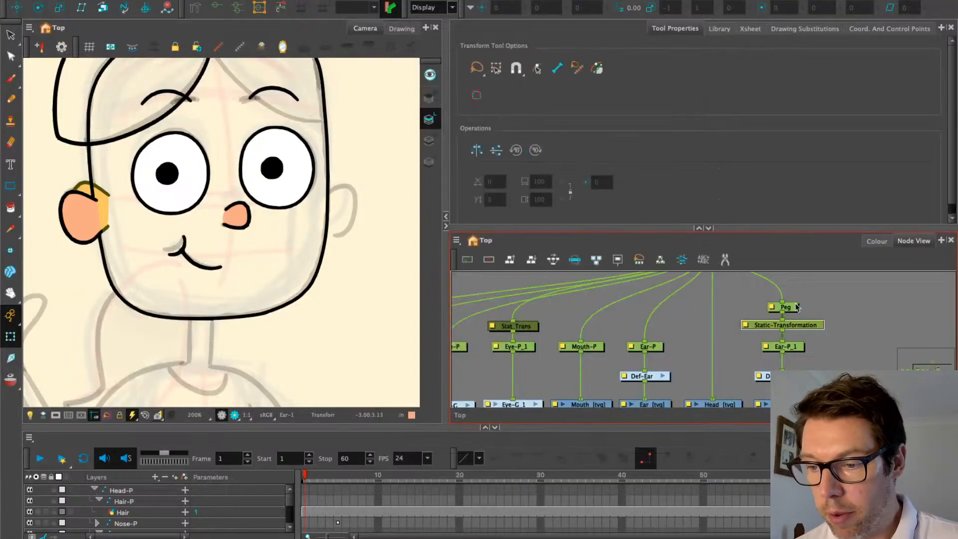
Rename the new static transformation node to Stat_Trans2
click(795, 307)
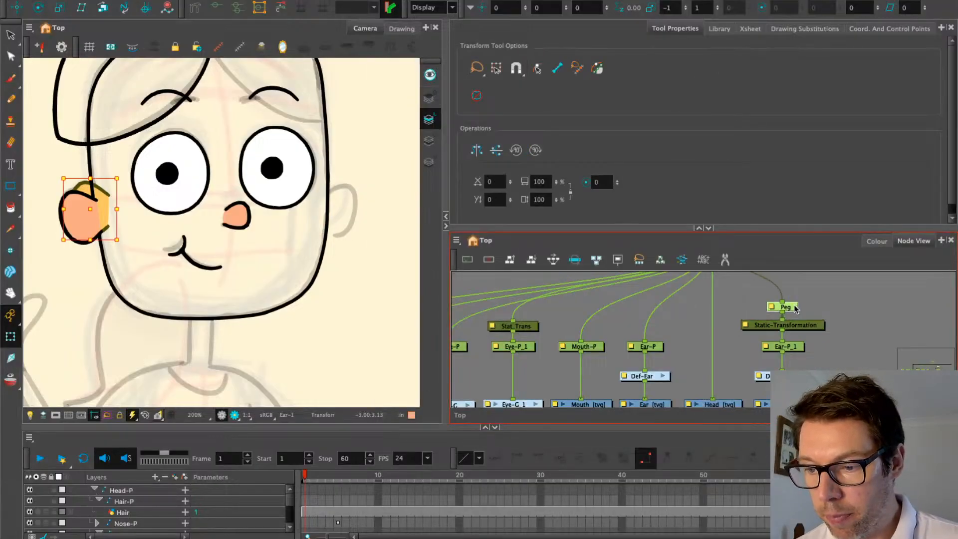
click(767, 325)
double_click(767, 326)
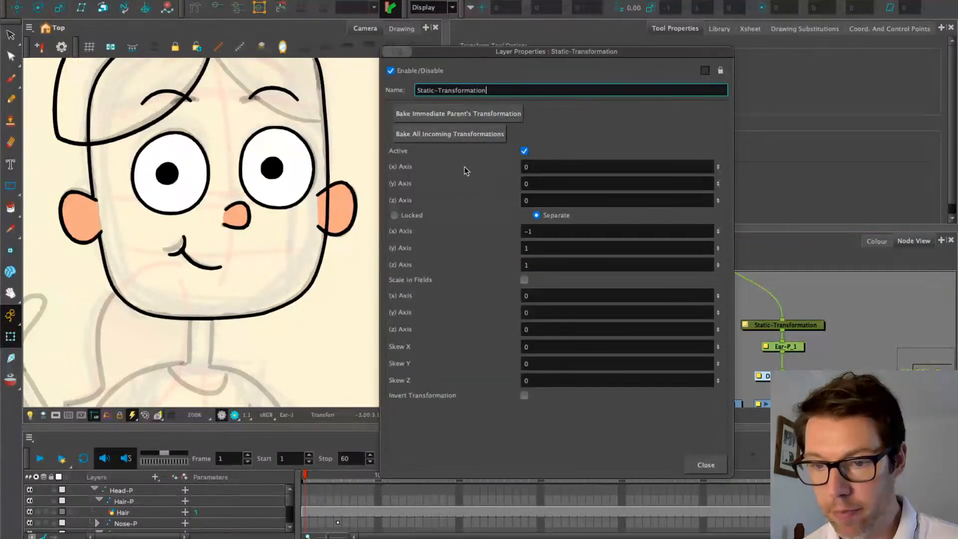
triple_click(488, 91)
text(Stat_Trans2)
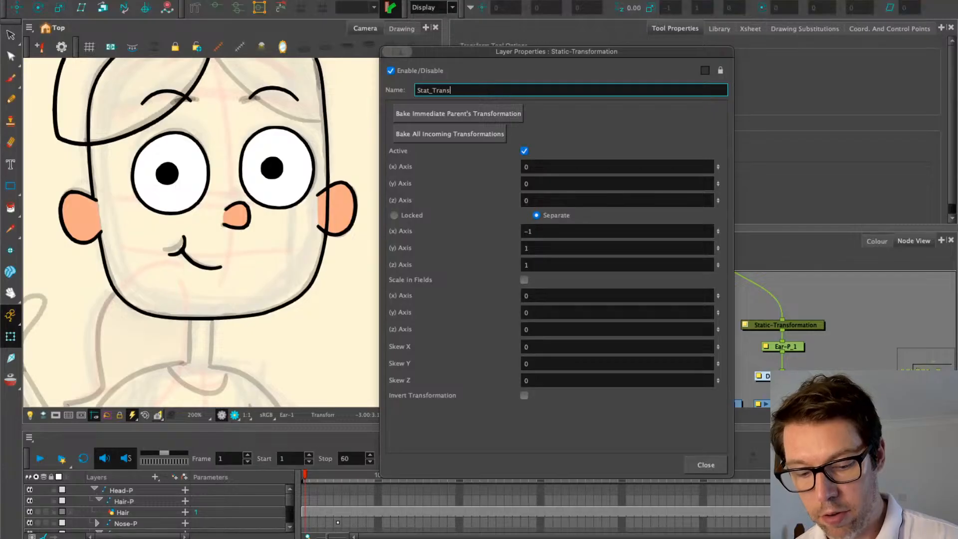
click(705, 465)
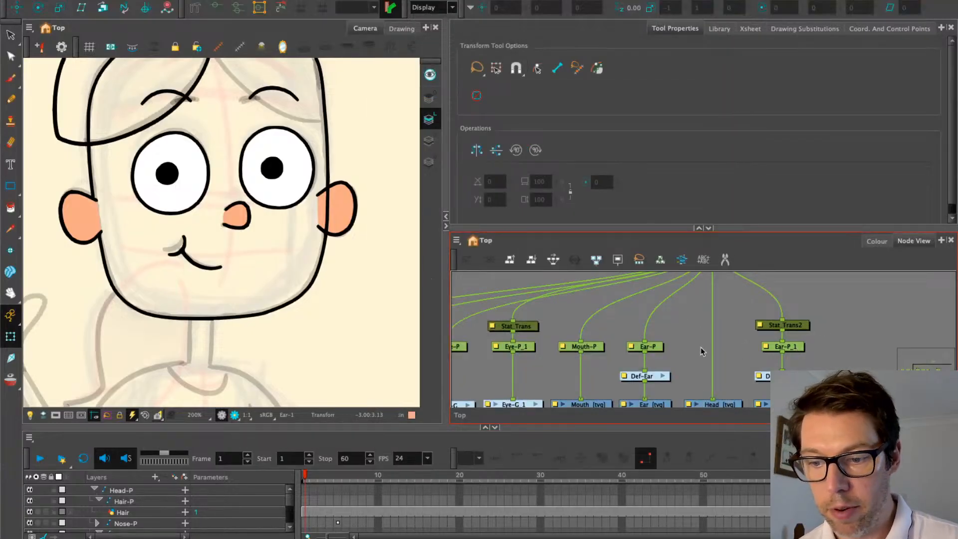
scroll(700, 346, down, 2)
click(334, 208)
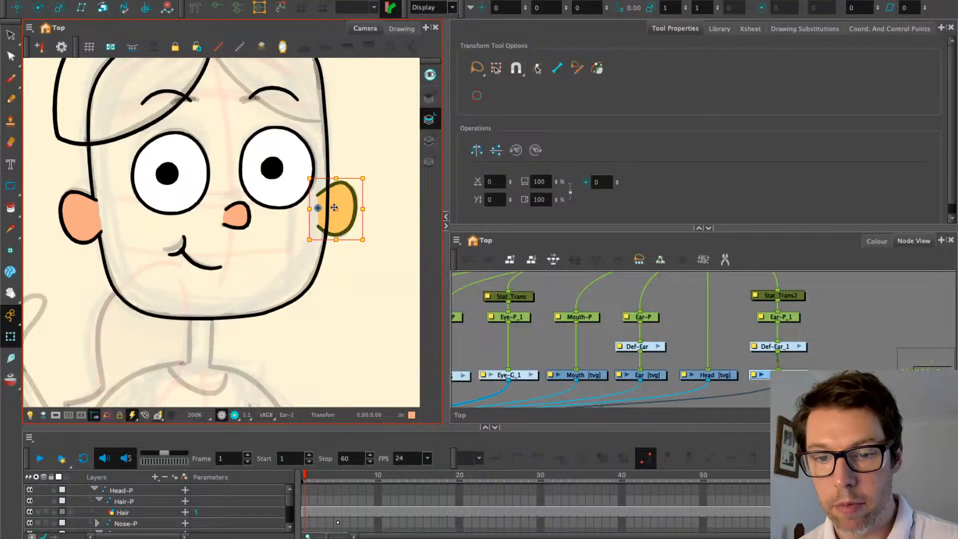
key(2)
key(2)
drag(562, 394, 776, 304)
drag(644, 350, 601, 405)
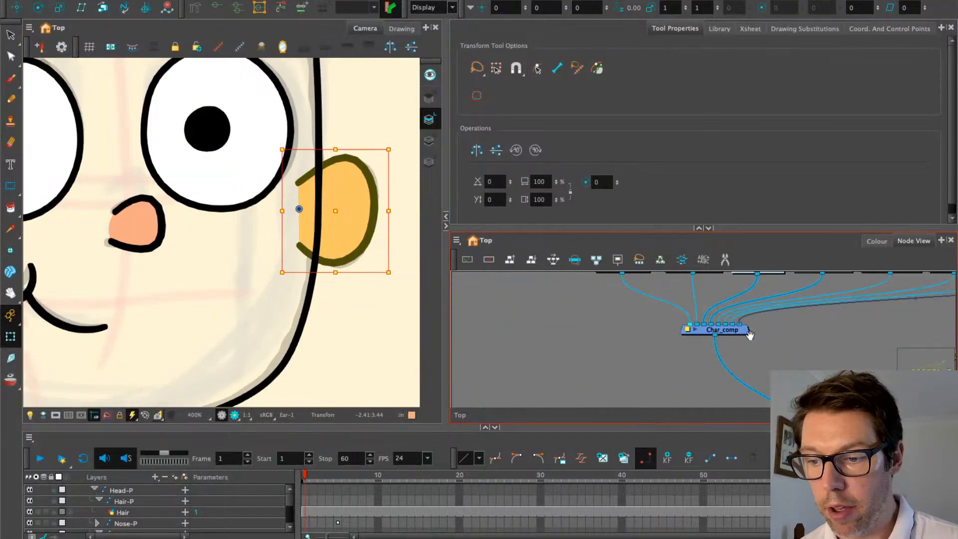
drag(873, 279, 725, 356)
click(801, 367)
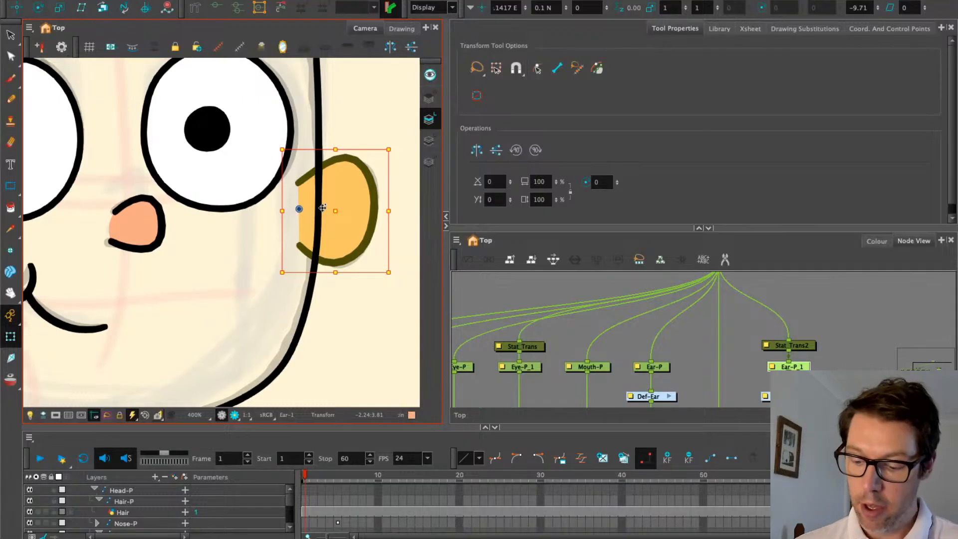
key(alt+Down)
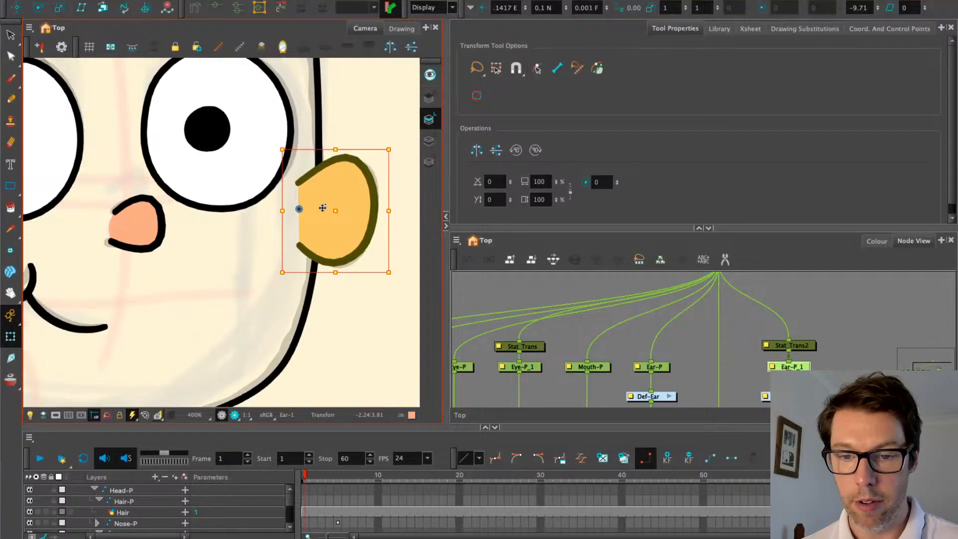
key(alt+Up)
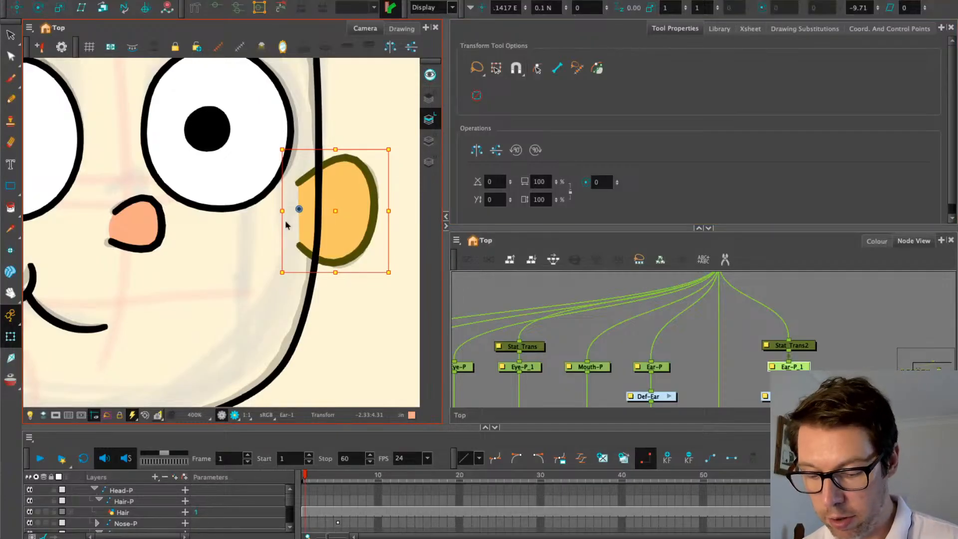
key(alt+Up)
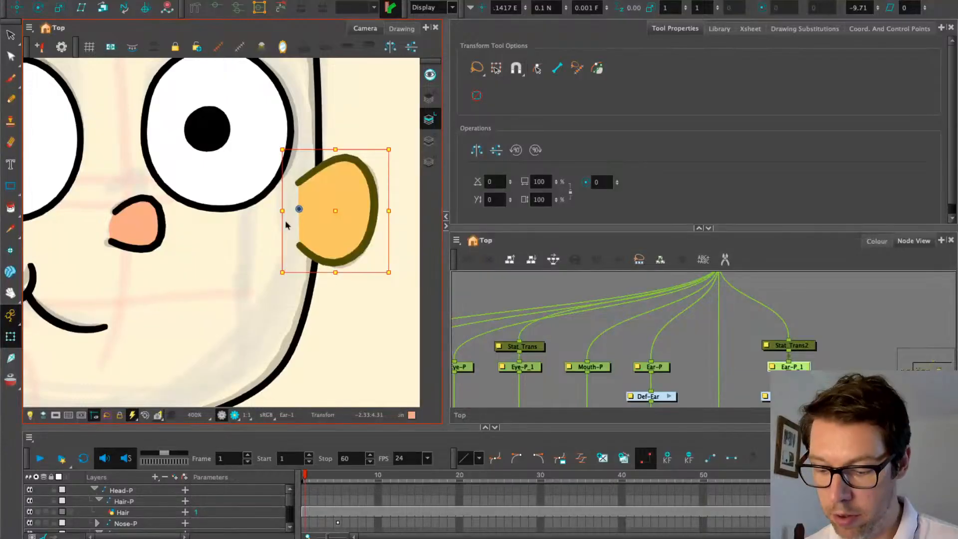
key(alt+Down)
scroll(286, 225, down, 8)
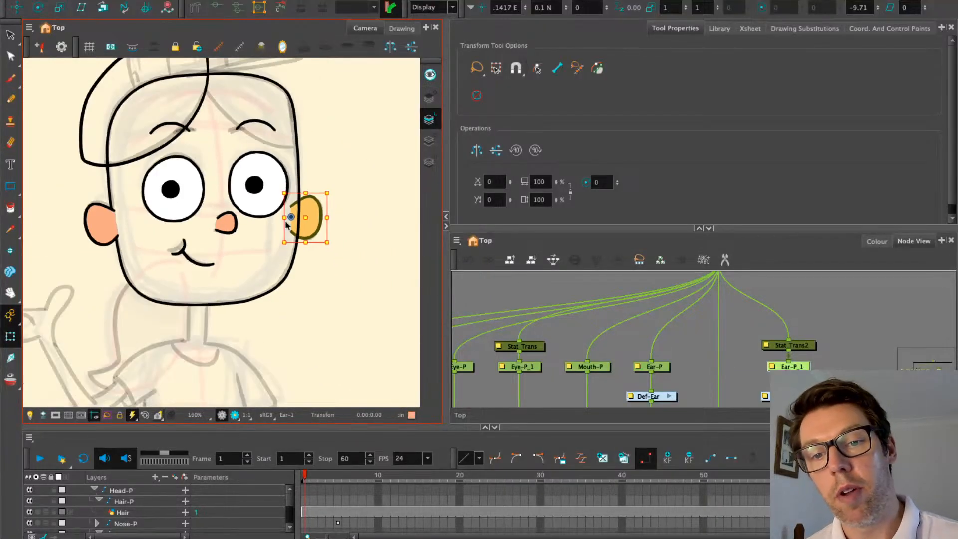
key(space)
drag(117, 143, 108, 172)
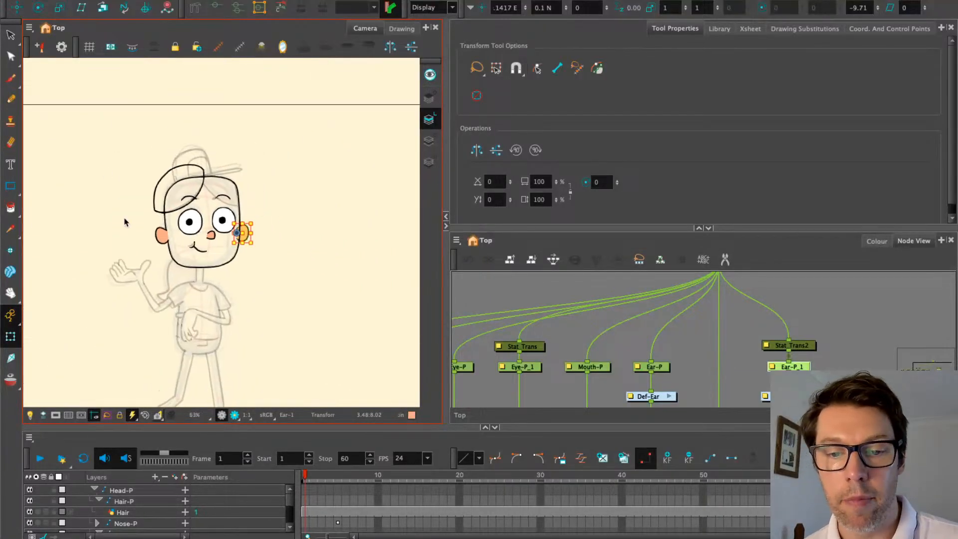
scroll(125, 222, up, 5)
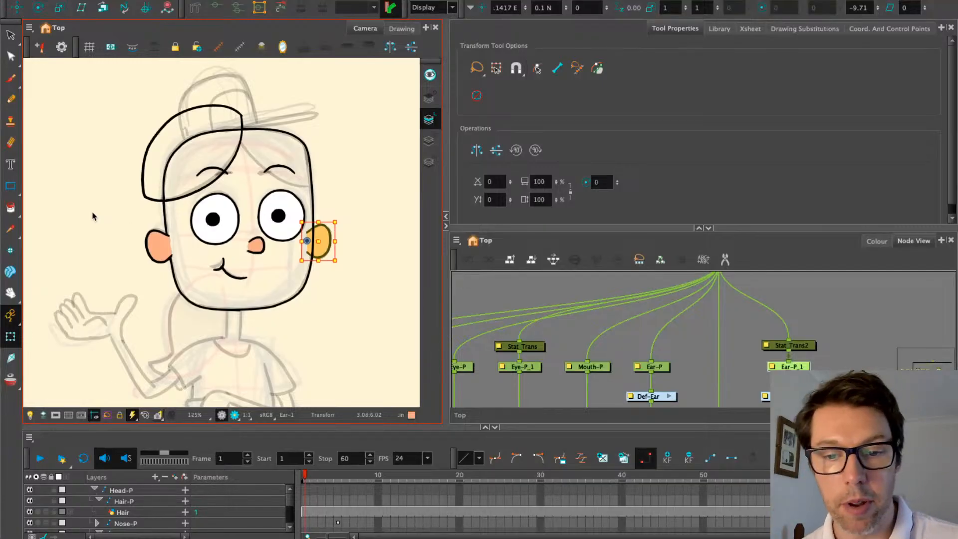
key(shift+m)
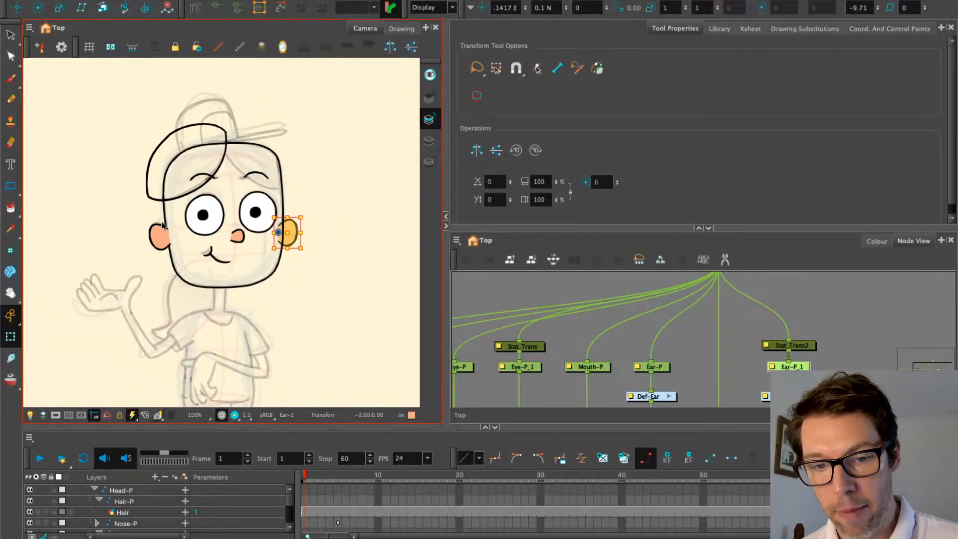
drag(162, 223, 120, 183)
click(67, 96)
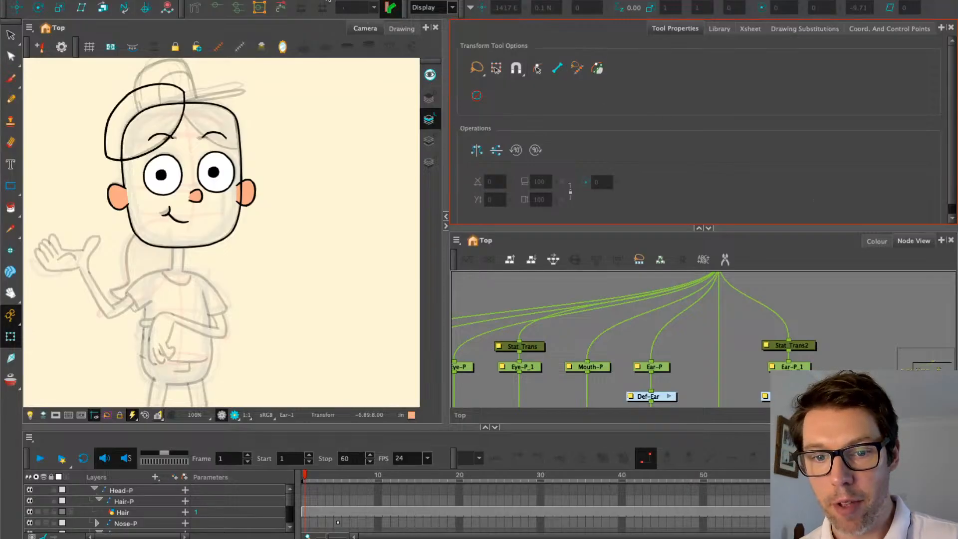
scroll(650, 277, down, 4)
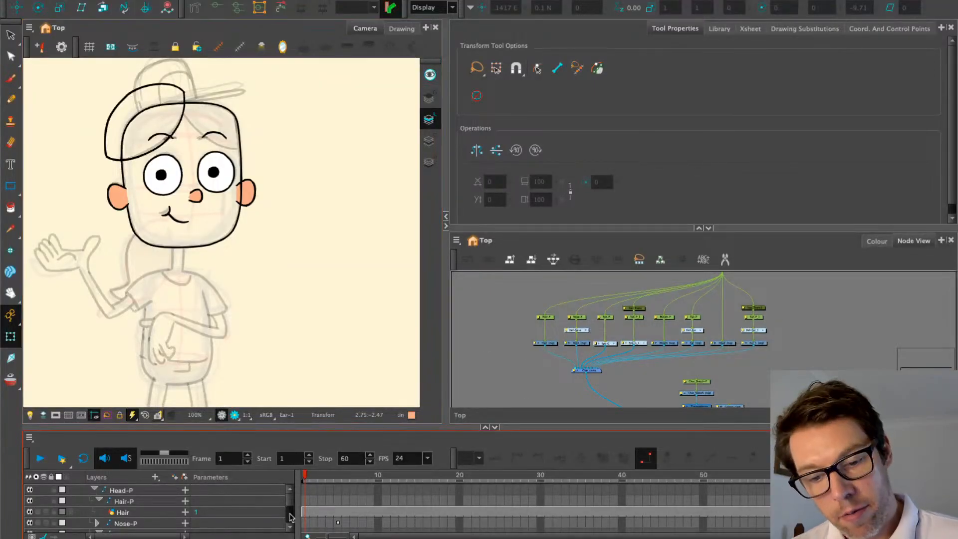
click(313, 477)
scroll(287, 280, down, 4)
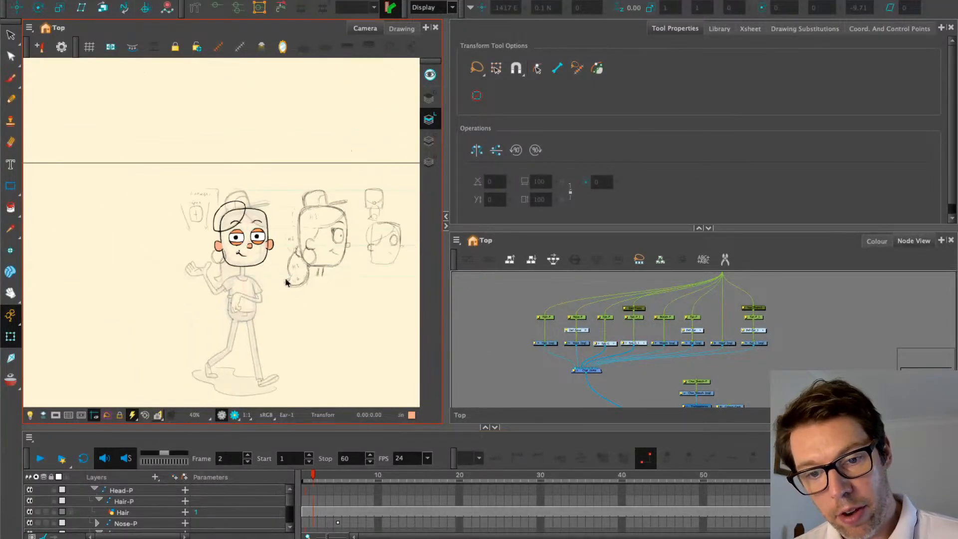
drag(287, 280, 236, 280)
scroll(315, 267, up, 1)
scroll(315, 267, up, 3)
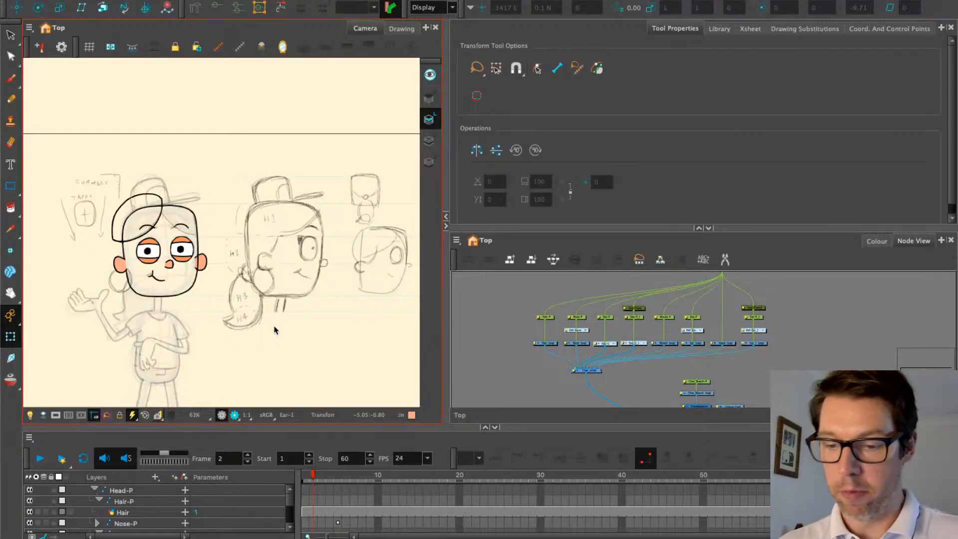
drag(499, 306, 486, 330)
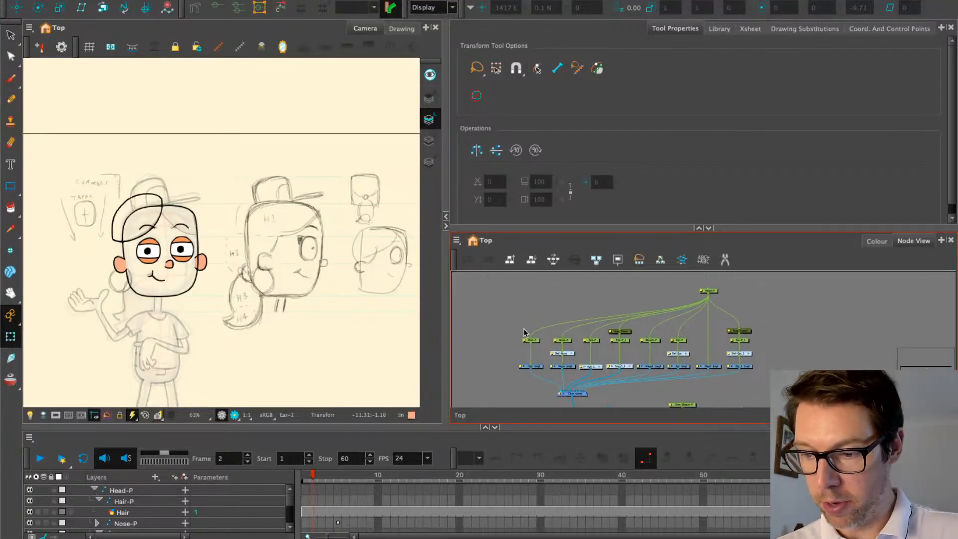
scroll(633, 318, up, 2)
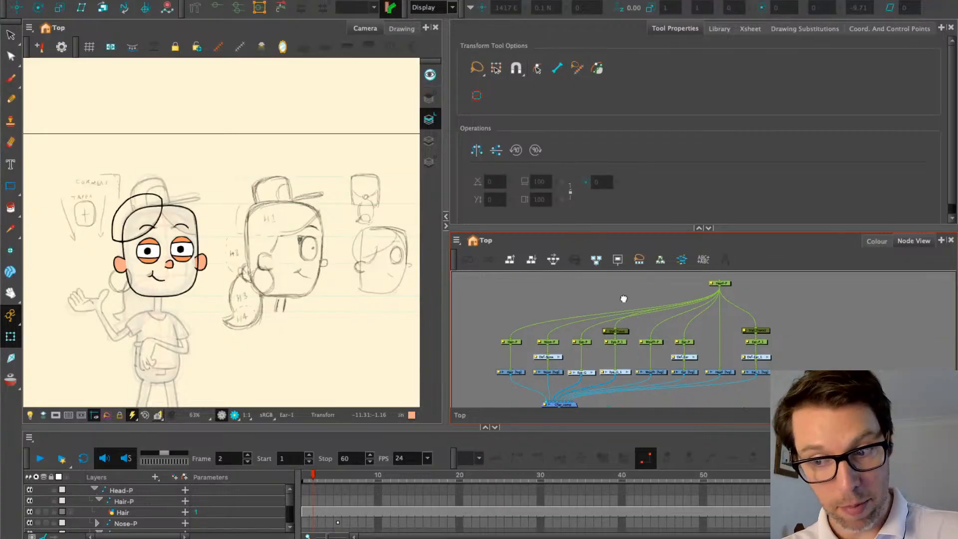
scroll(623, 299, up, 2)
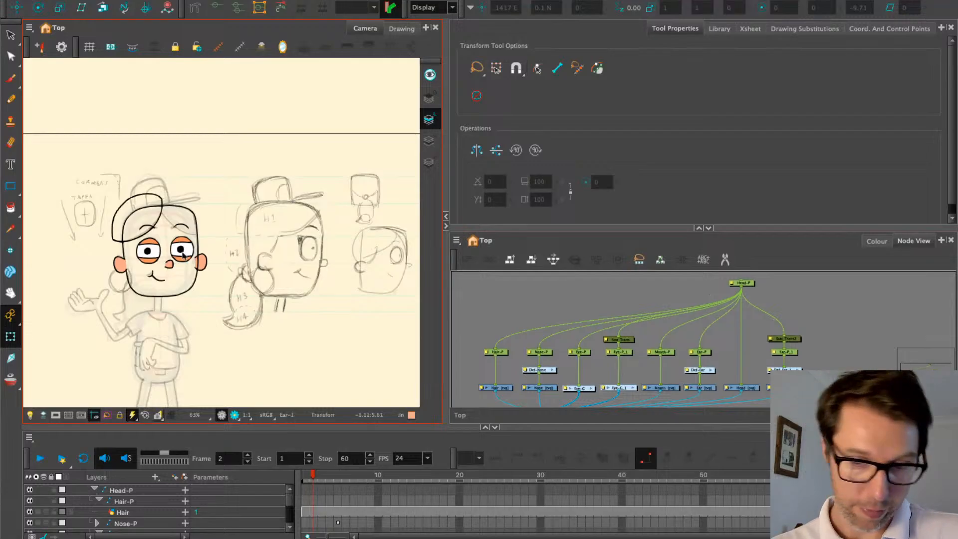
scroll(278, 248, up, 1)
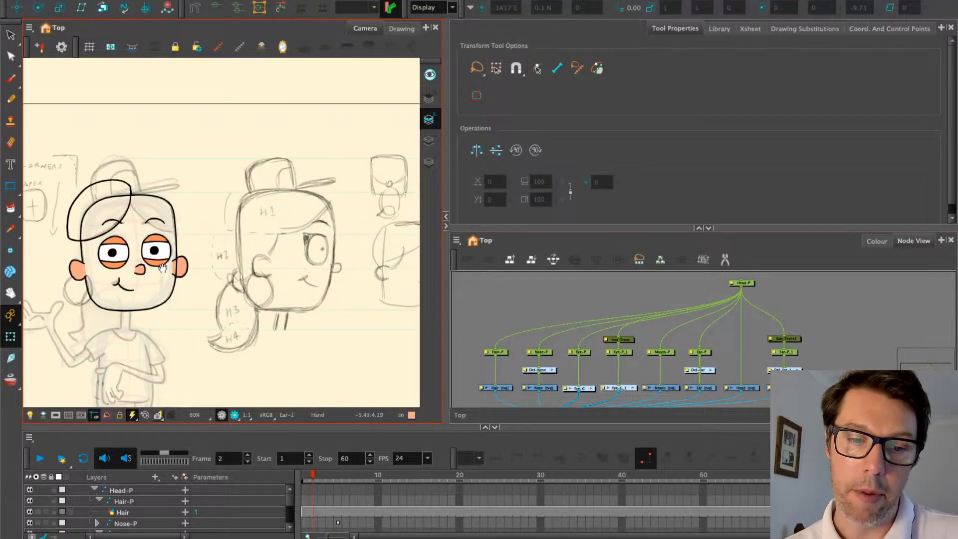
drag(163, 268, 221, 268)
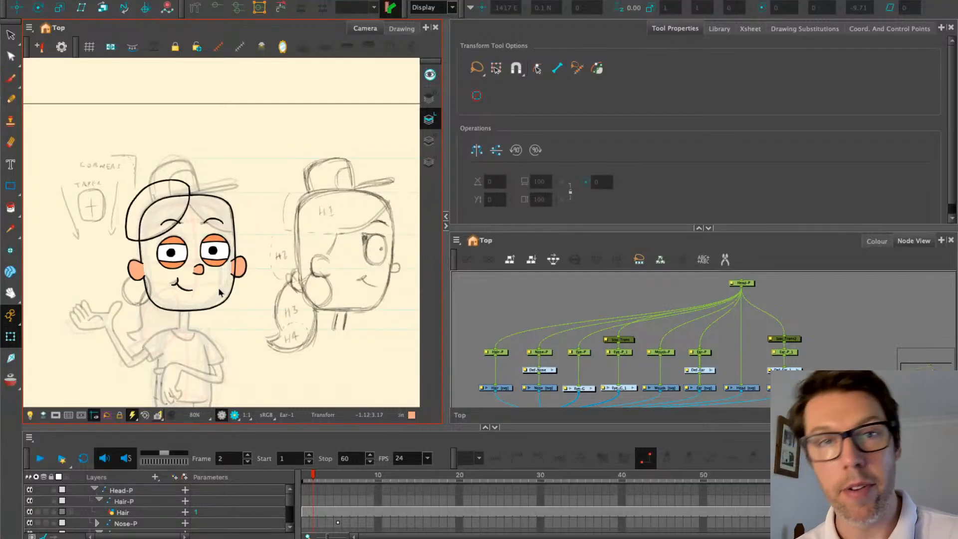
scroll(281, 268, right, 5)
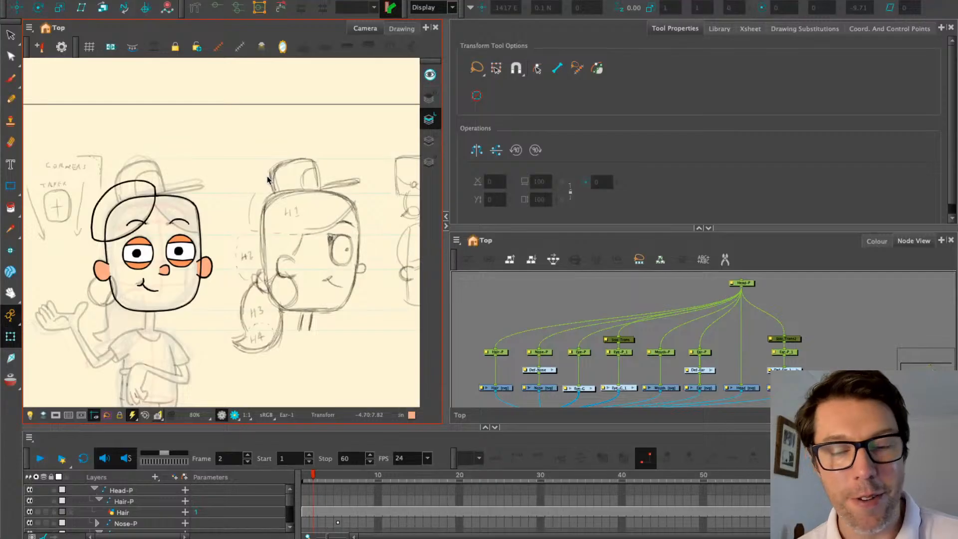
drag(268, 183, 244, 193)
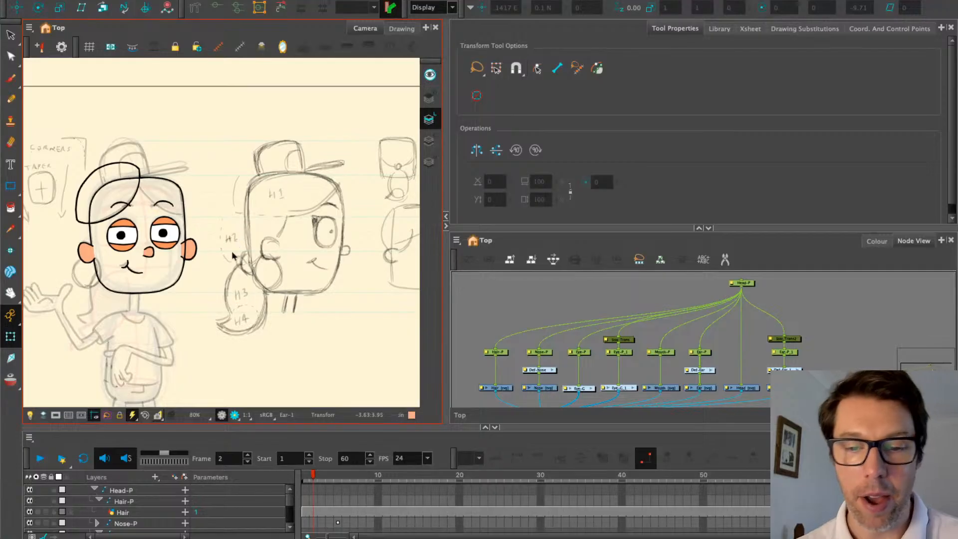
key(space)
drag(225, 221, 265, 216)
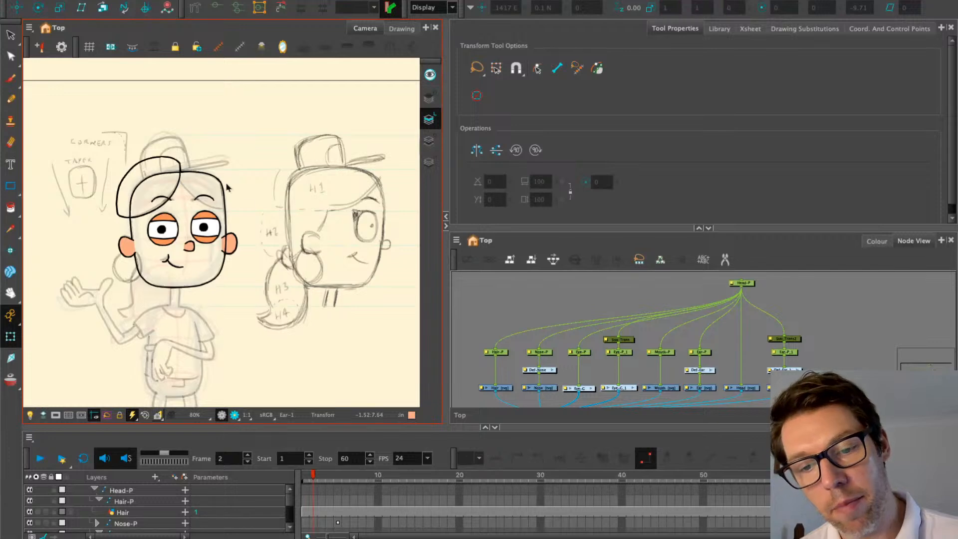
drag(321, 213, 153, 220)
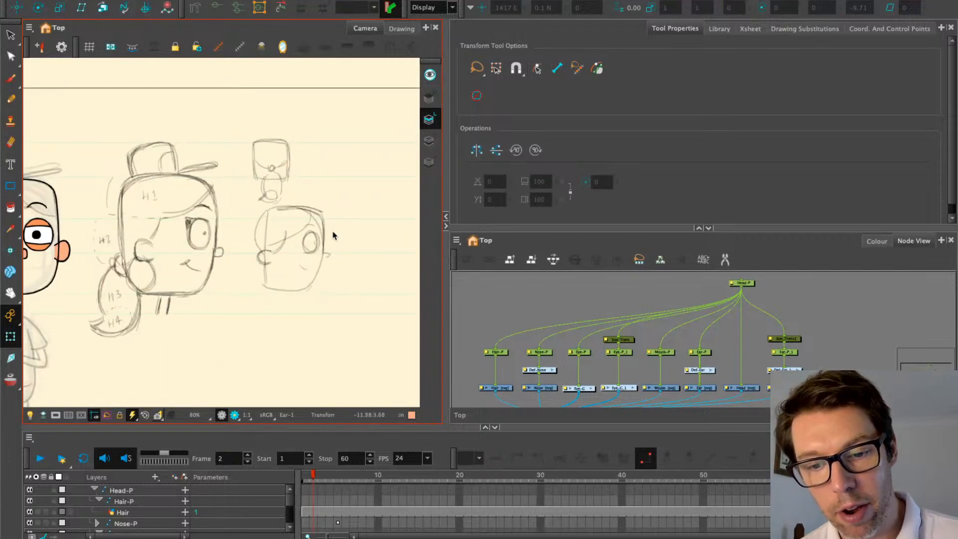
key(space)
drag(202, 290, 268, 274)
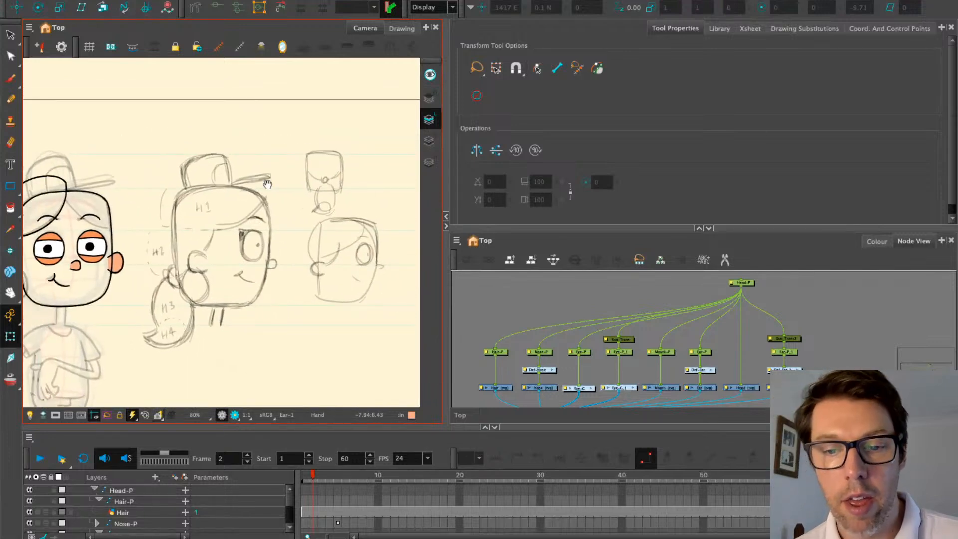
drag(269, 180, 316, 179)
drag(235, 209, 310, 214)
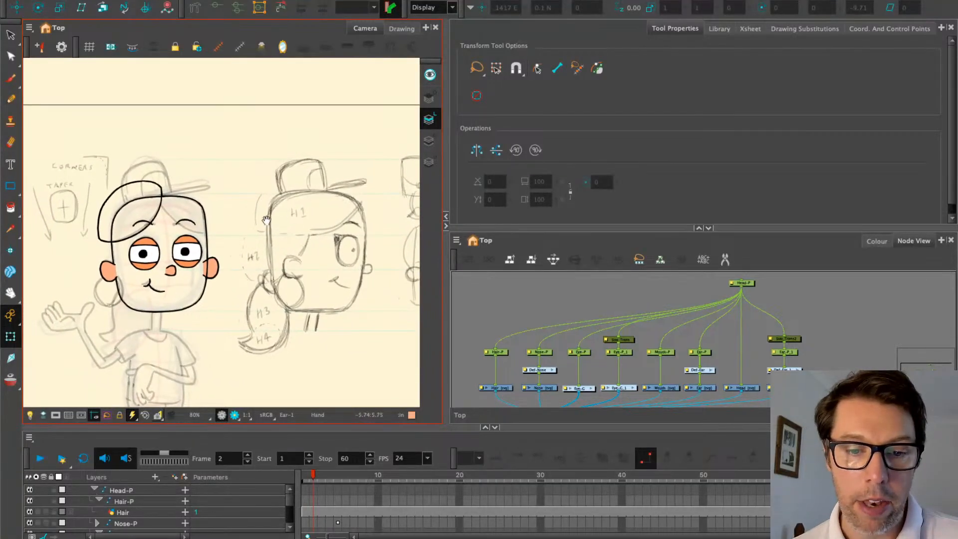
drag(232, 222, 243, 222)
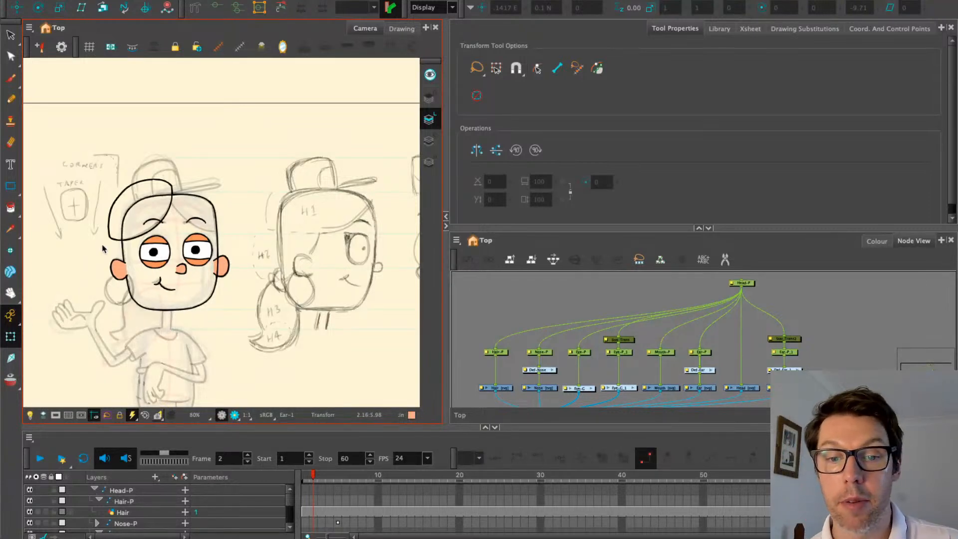
scroll(95, 241, down, 1)
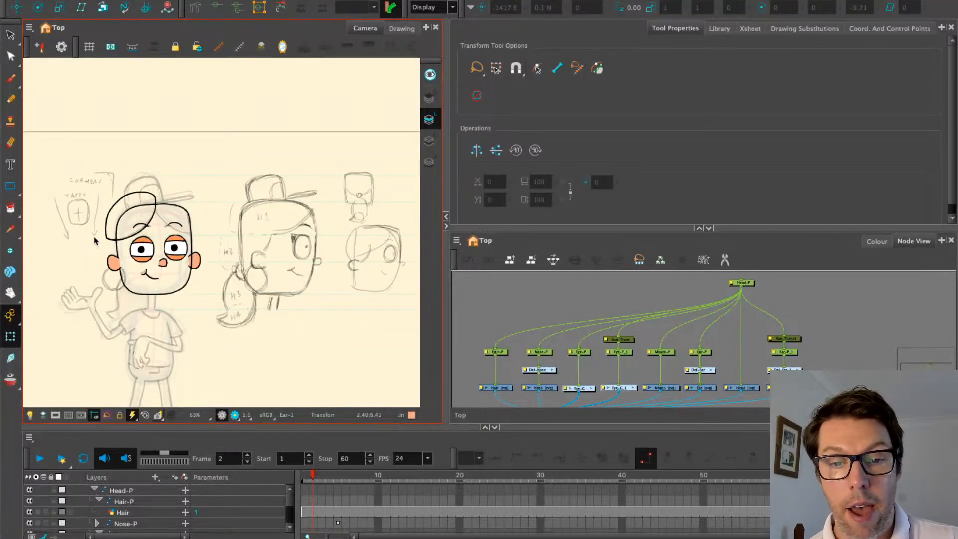
scroll(80, 210, up, 2)
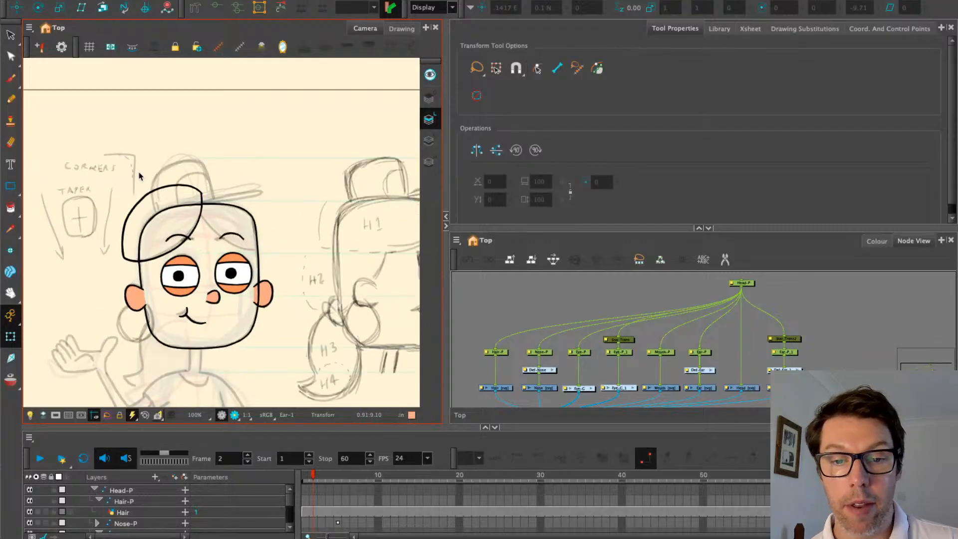
scroll(141, 180, down, 1)
scroll(384, 273, up, 1)
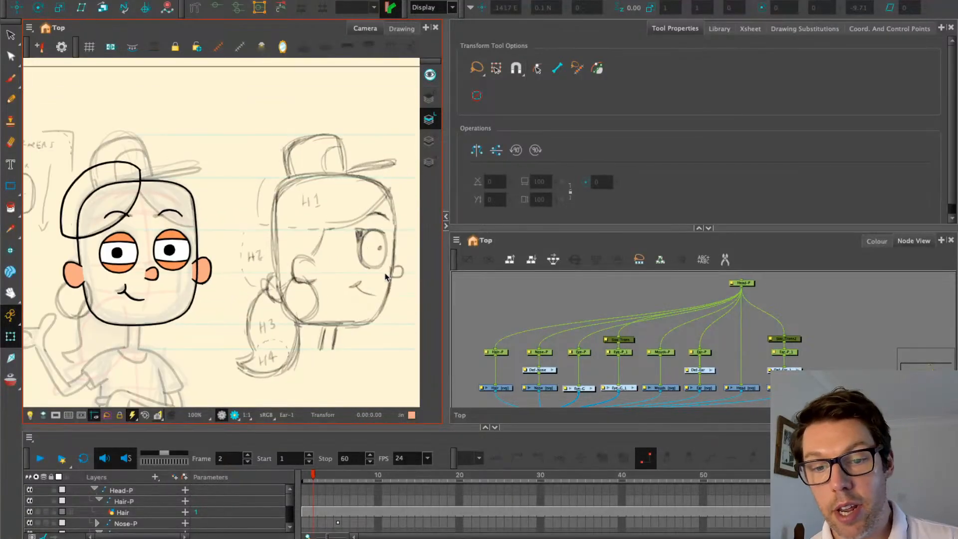
scroll(386, 278, up, 1)
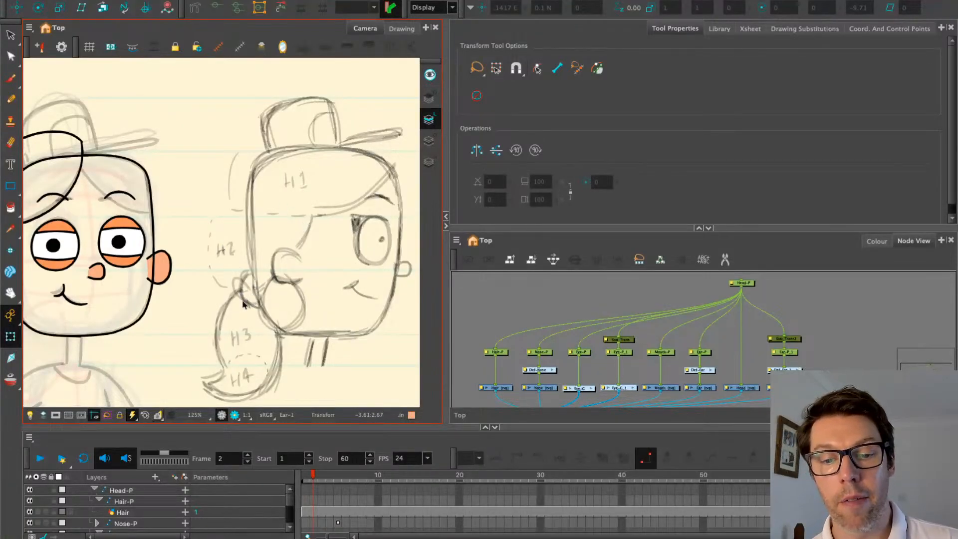
scroll(264, 269, down, 2)
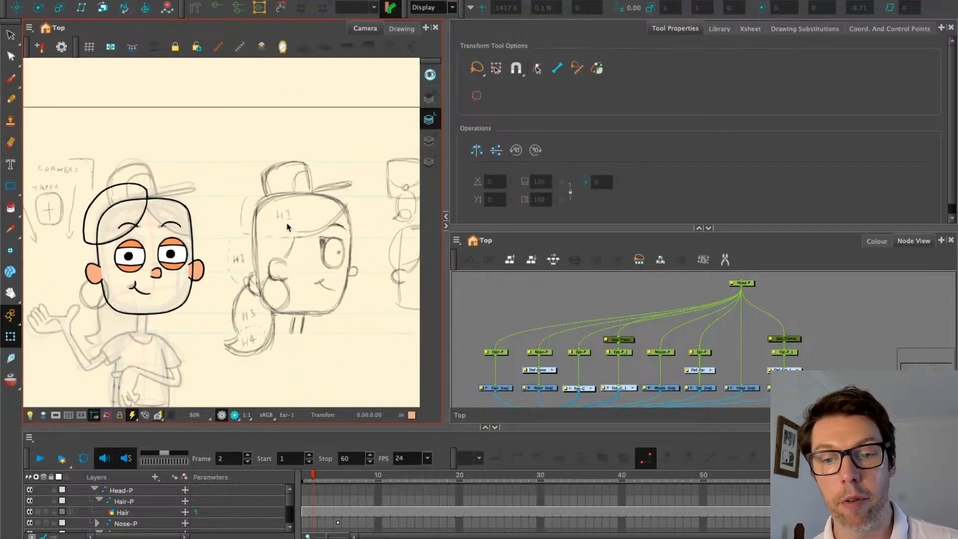
scroll(288, 228, down, 1)
scroll(379, 195, up, 5)
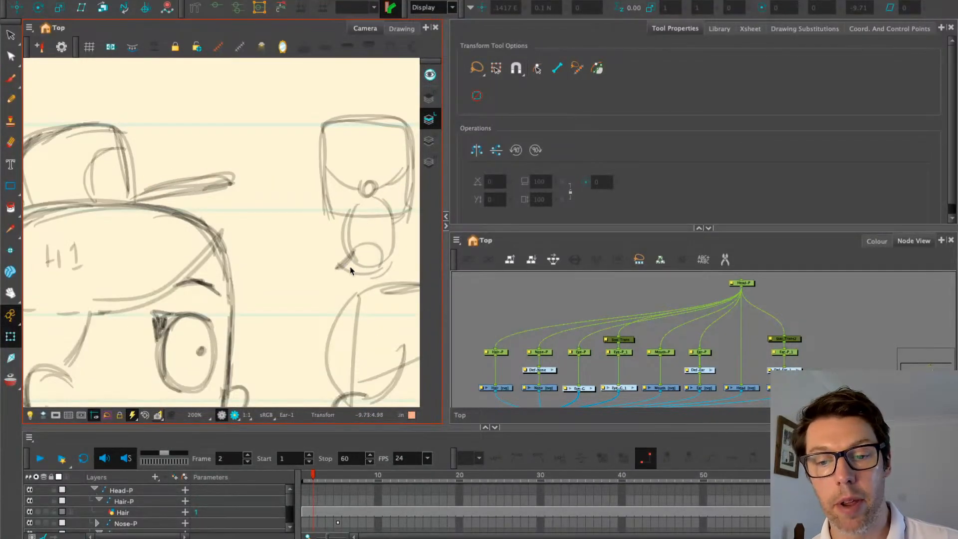
scroll(285, 261, down, 4)
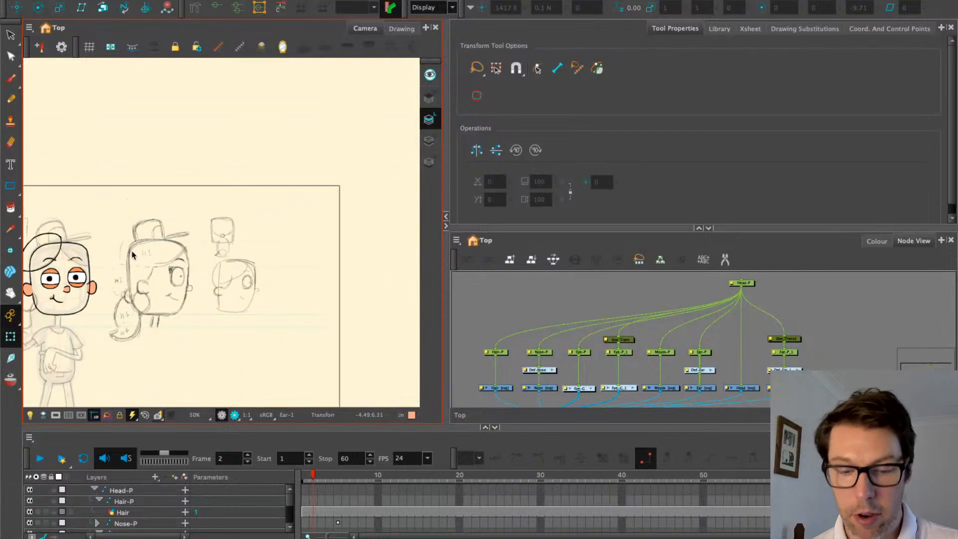
drag(62, 259, 161, 241)
scroll(146, 271, up, 1)
scroll(146, 271, up, 2)
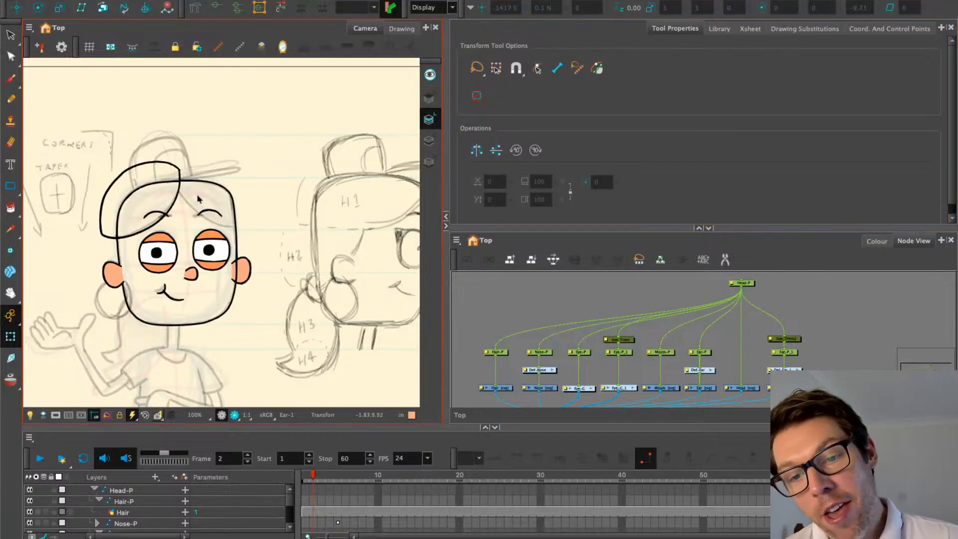
scroll(197, 198, down, 1)
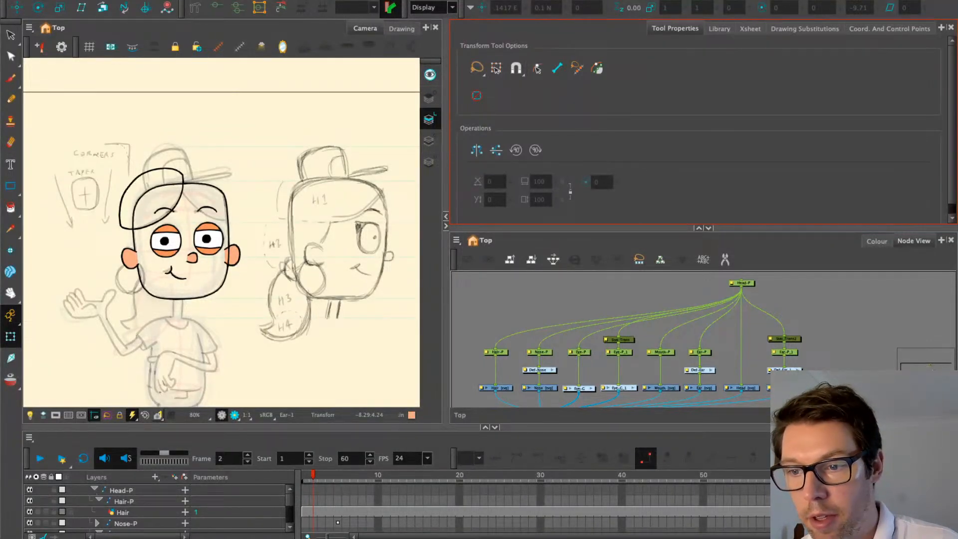
Resize the camera and node view panels and centre the face and hair nodes
key(shift+m)
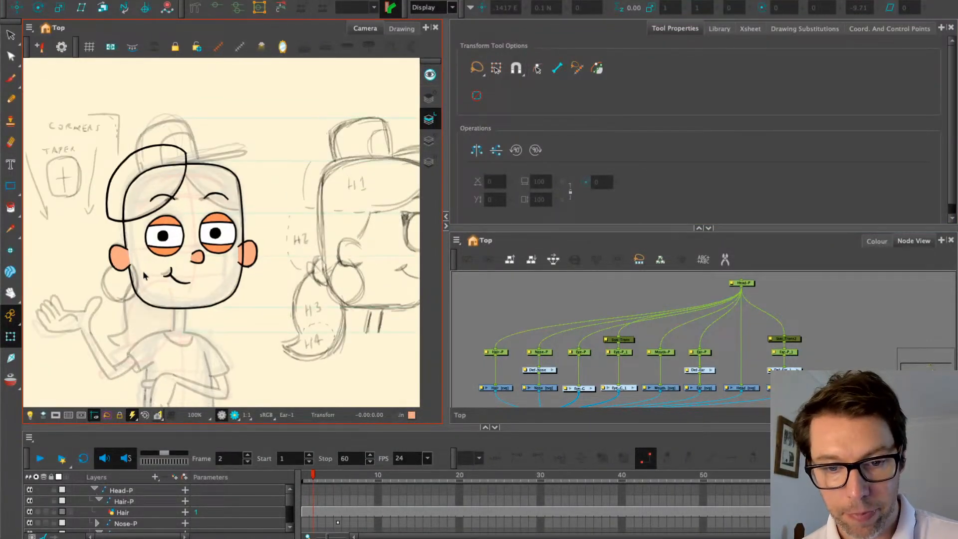
scroll(143, 275, up, 1)
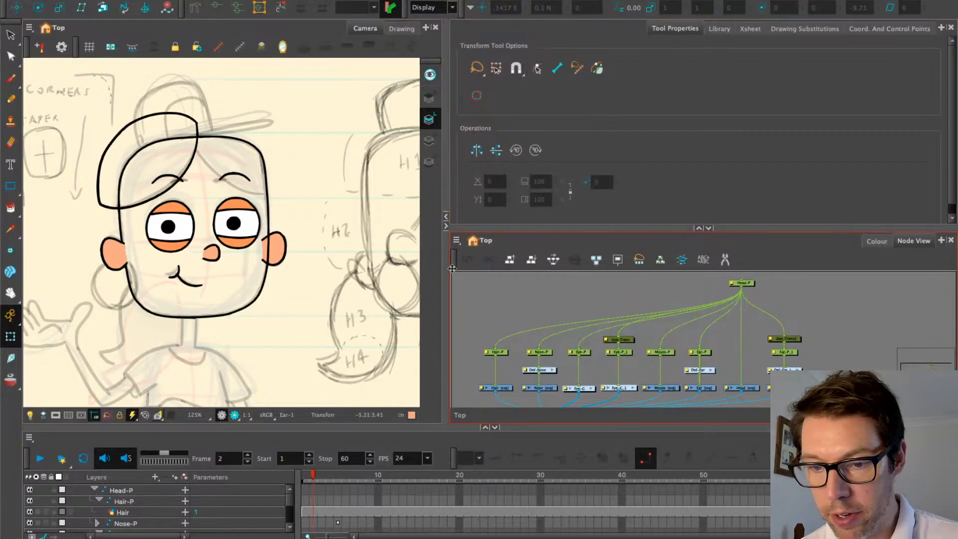
drag(446, 268, 396, 264)
drag(297, 257, 328, 201)
drag(537, 228, 536, 213)
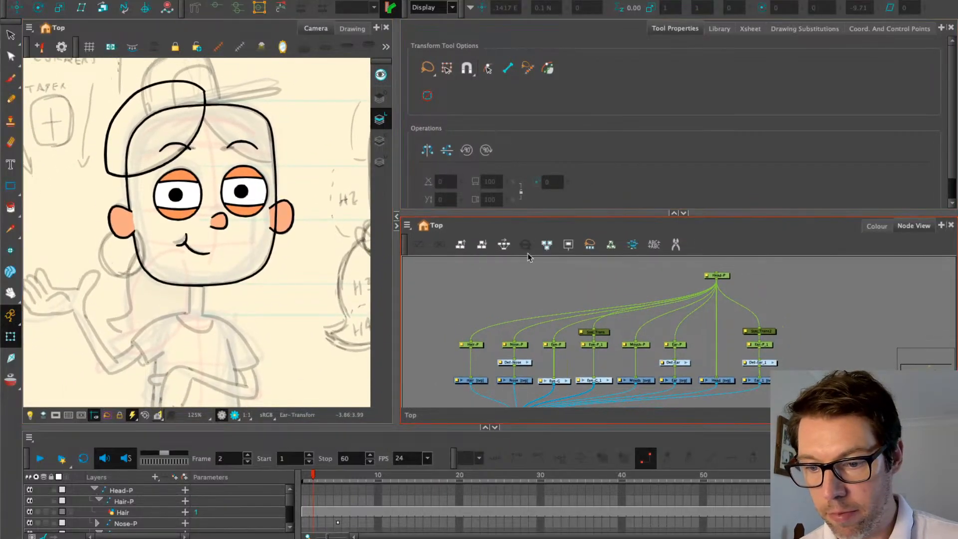
drag(494, 309, 502, 273)
scroll(462, 331, up, 1)
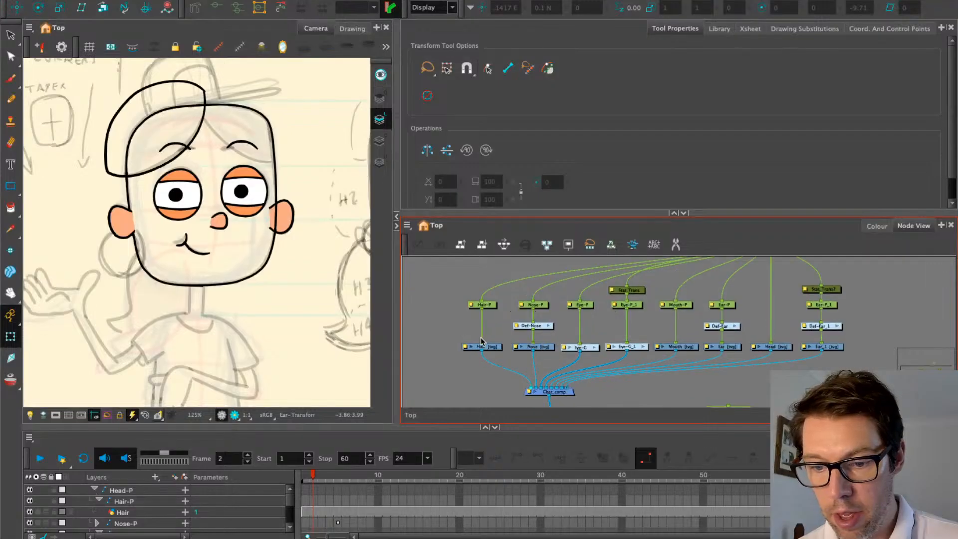
Select the Hair drawing node and show the hair drawing on its own
click(489, 348)
scroll(469, 329, up, 3)
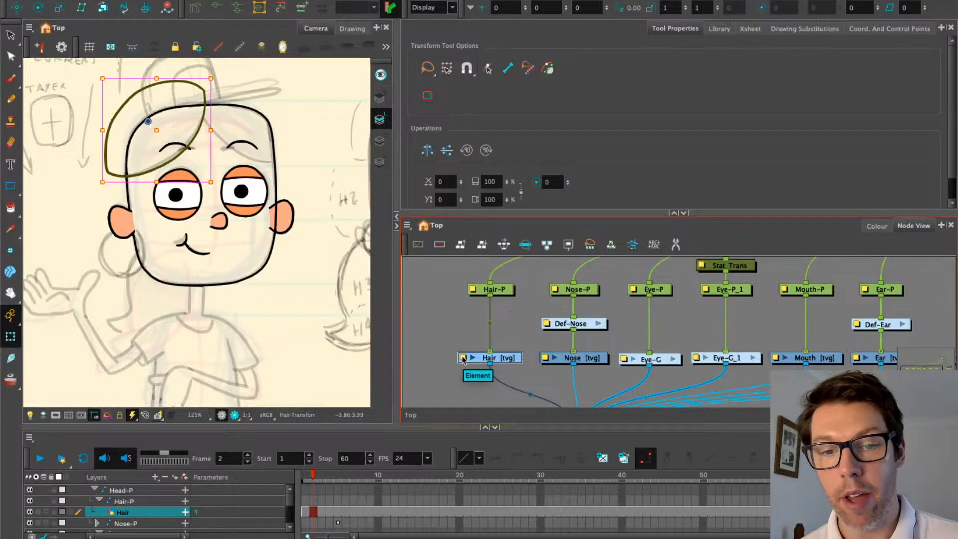
scroll(273, 179, down, 4)
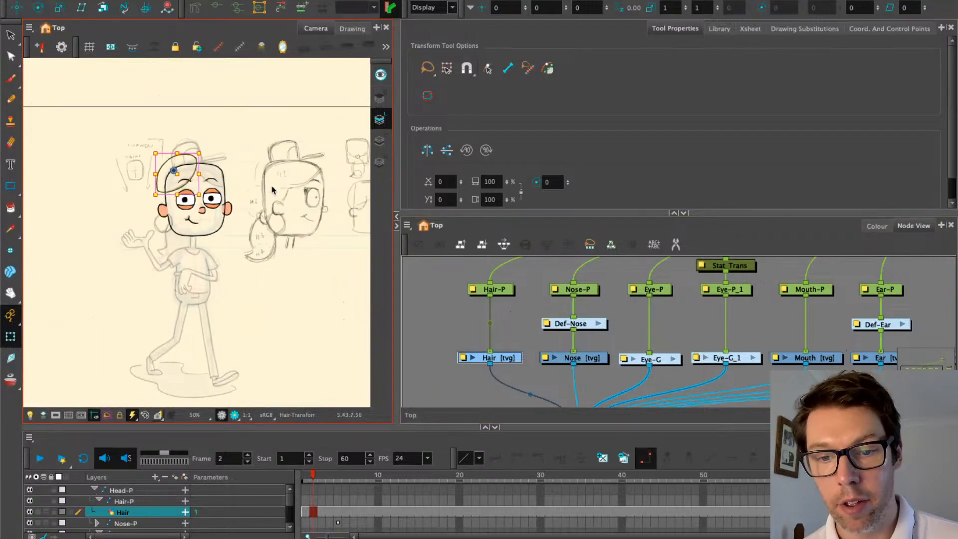
scroll(272, 179, up, 3)
mouse_move(273, 180)
mouse_down()
mouse_move(140, 203)
mouse_move(348, 198)
mouse_up()
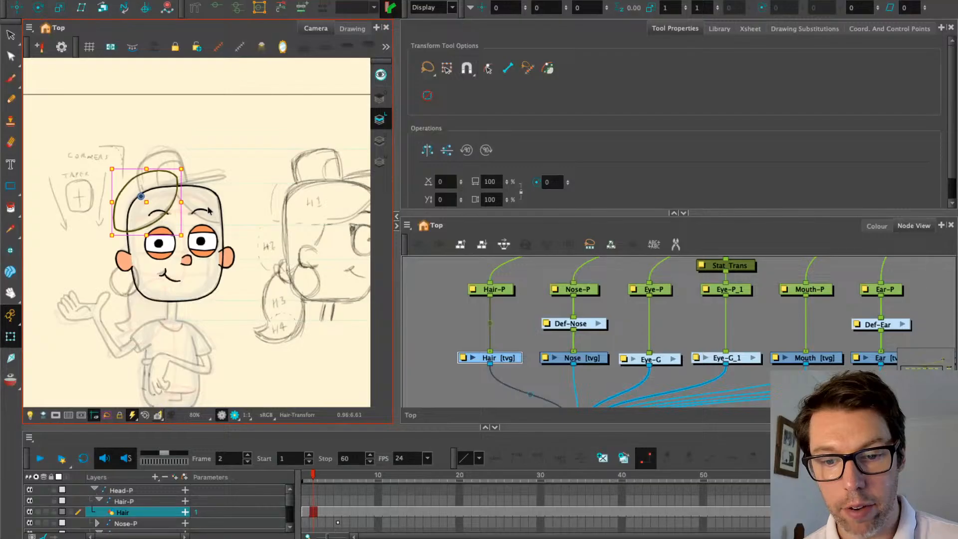
drag(205, 199, 157, 199)
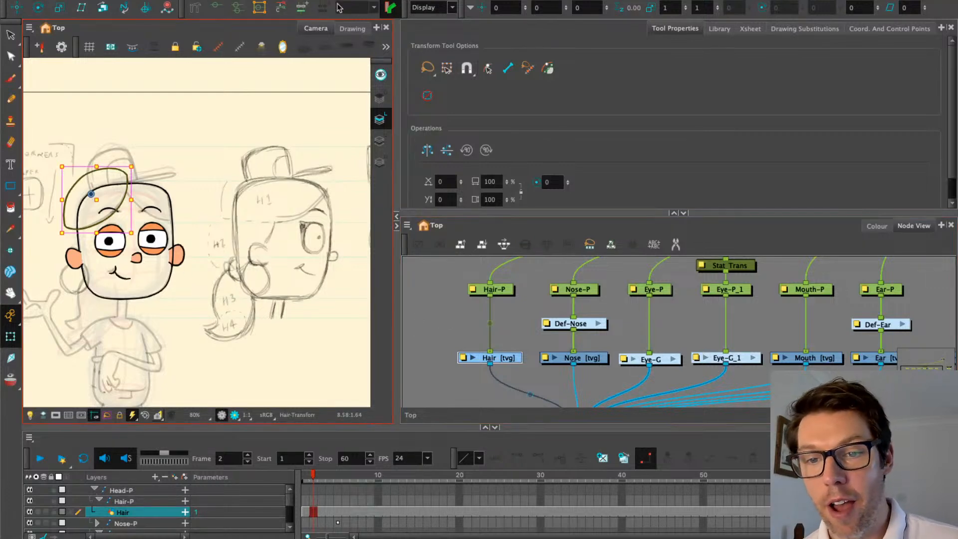
click(353, 28)
Select the Char_Sketch node and display the character sketch in the Drawing view
scroll(504, 262, down, 5)
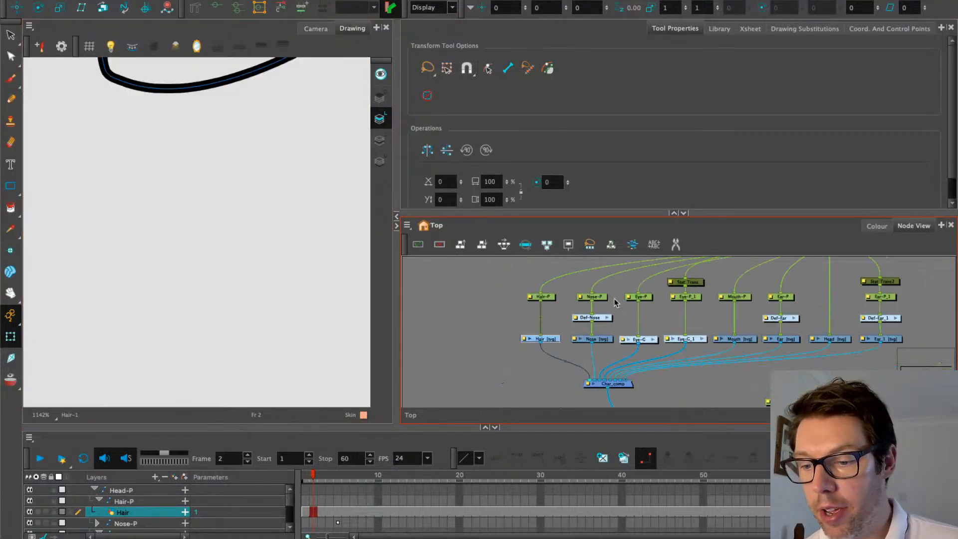
scroll(655, 302, up, 2)
click(606, 302)
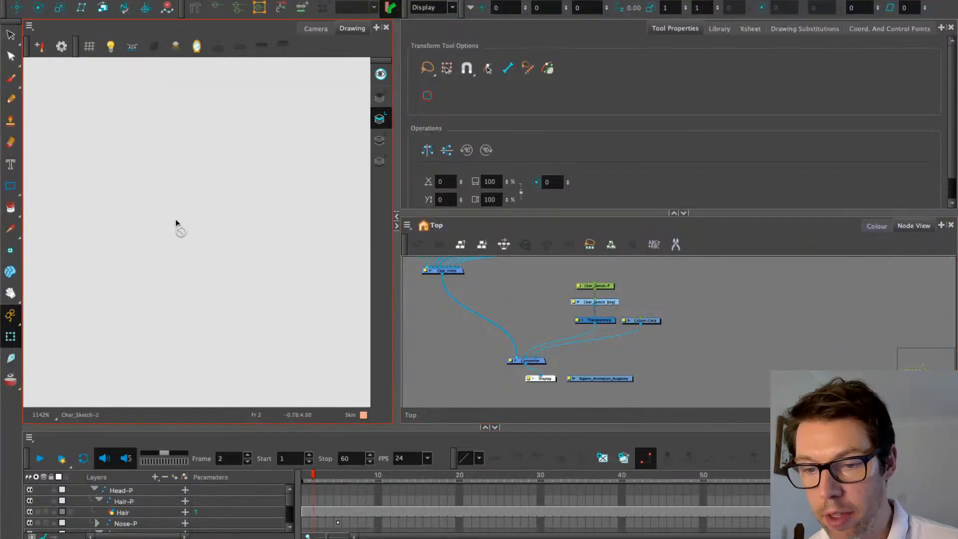
drag(152, 204, 200, 308)
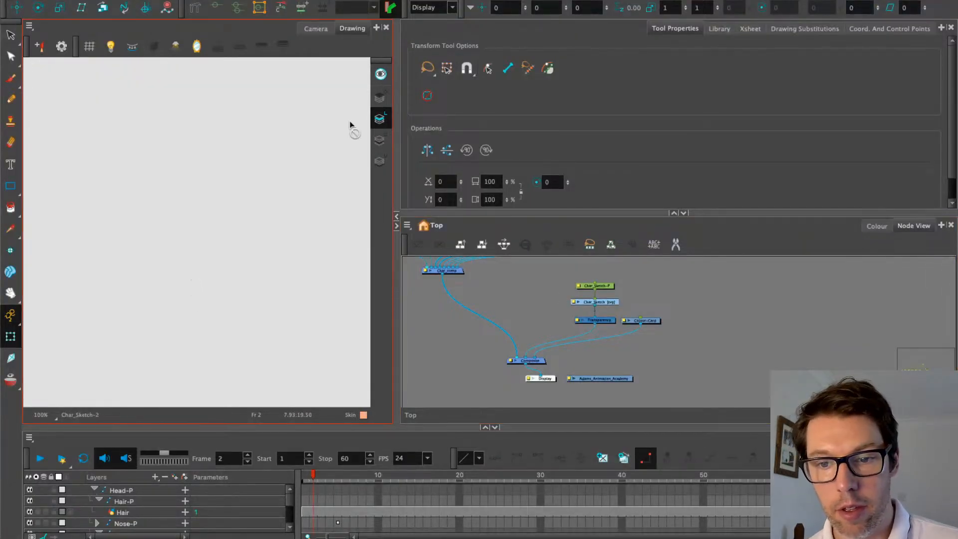
key(shift+m)
scroll(256, 214, down, 2)
click(381, 160)
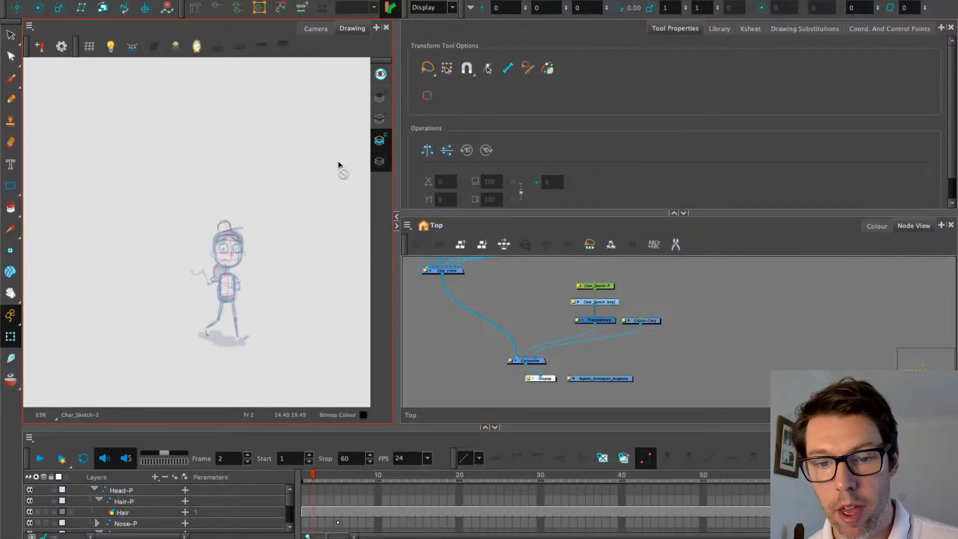
Zoom in to 200% on the hair sketch and switch to the Eraser
scroll(232, 202, up, 2)
scroll(208, 216, up, 1)
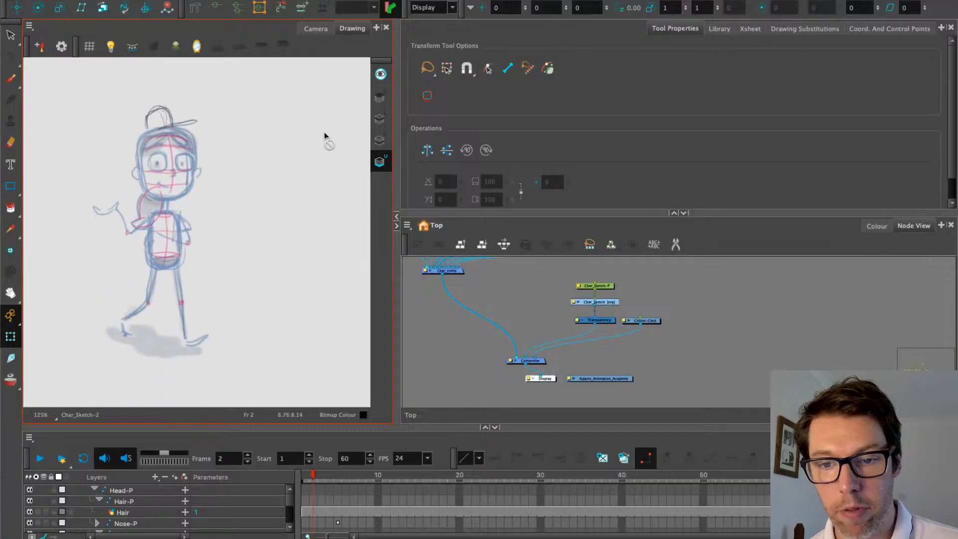
click(380, 139)
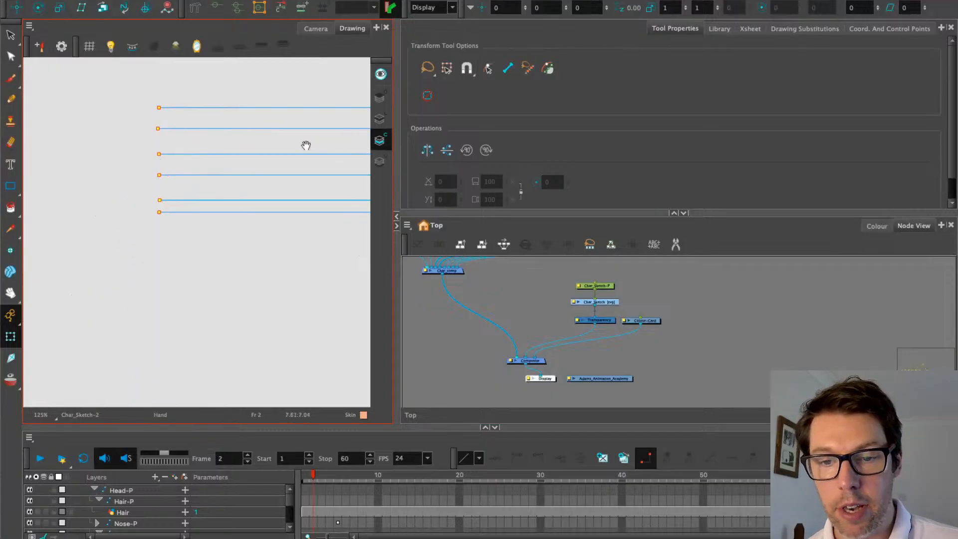
drag(306, 143, 229, 194)
click(380, 97)
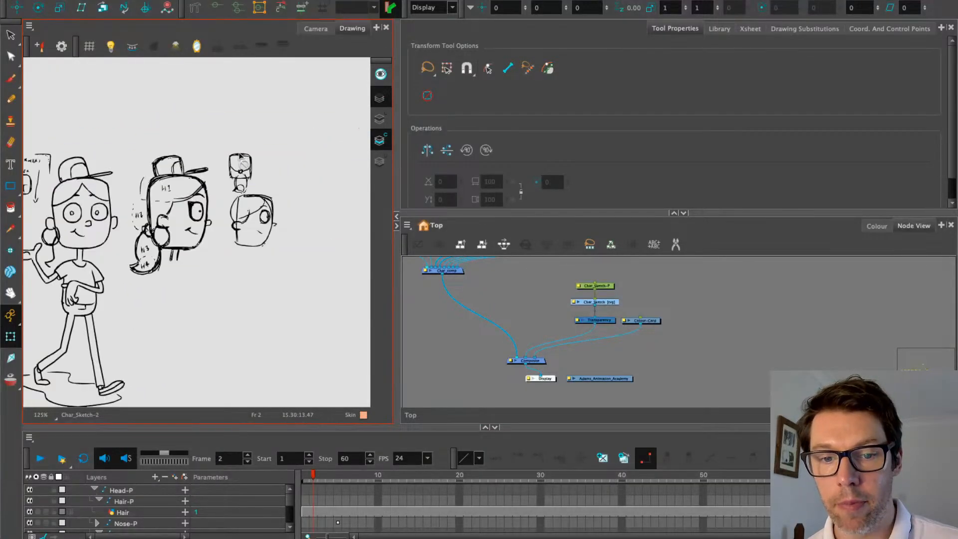
scroll(205, 209, up, 3)
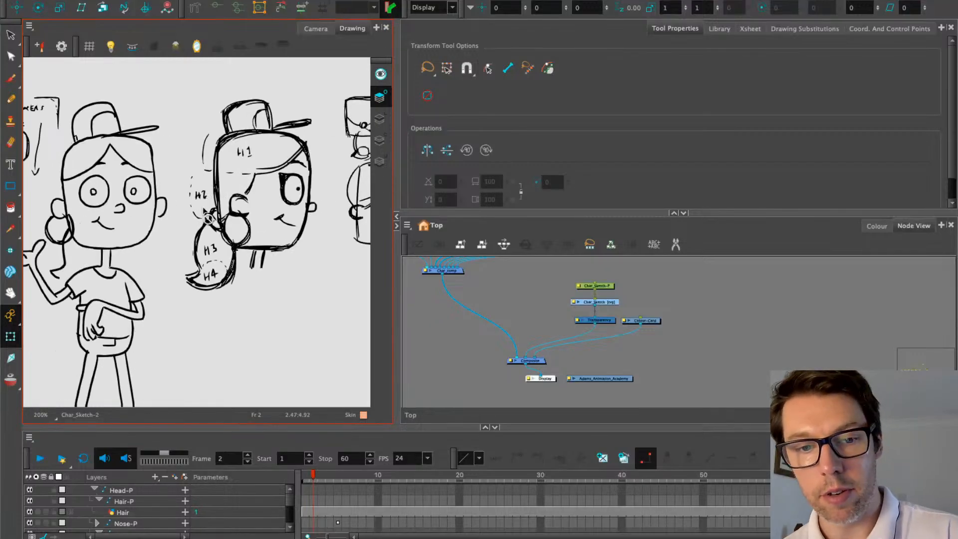
key(alt+e)
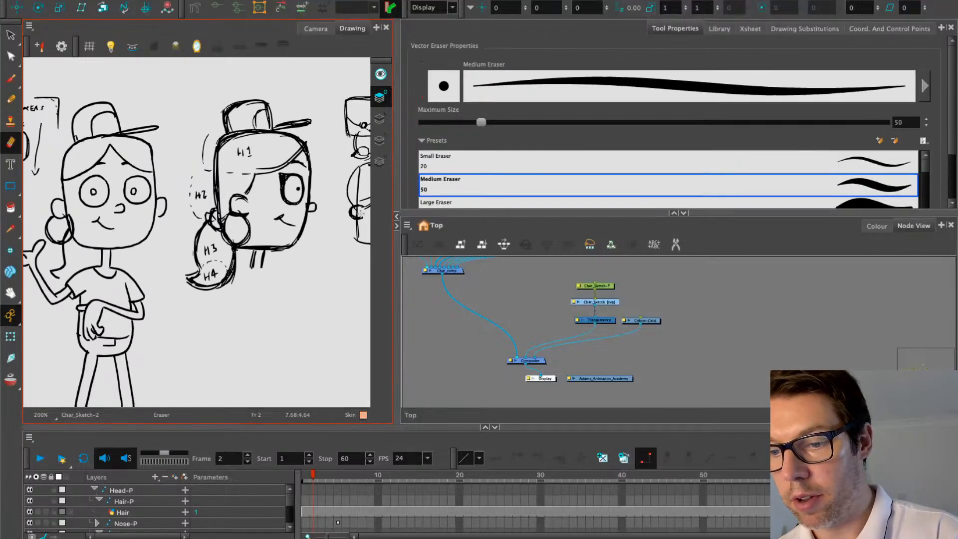
Switch to the Build_Tools palette and erase the numbers from the H2, H3 and H4 labels
click(877, 226)
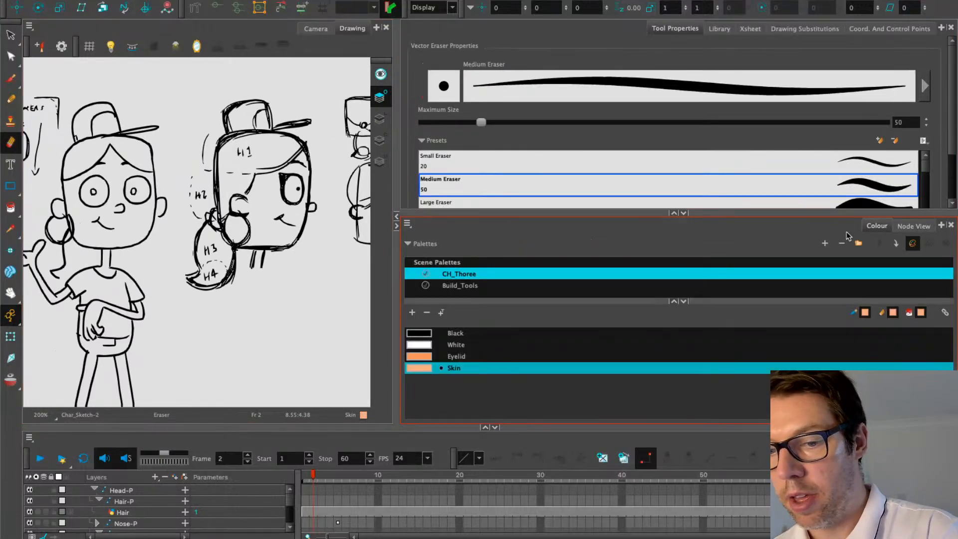
click(451, 287)
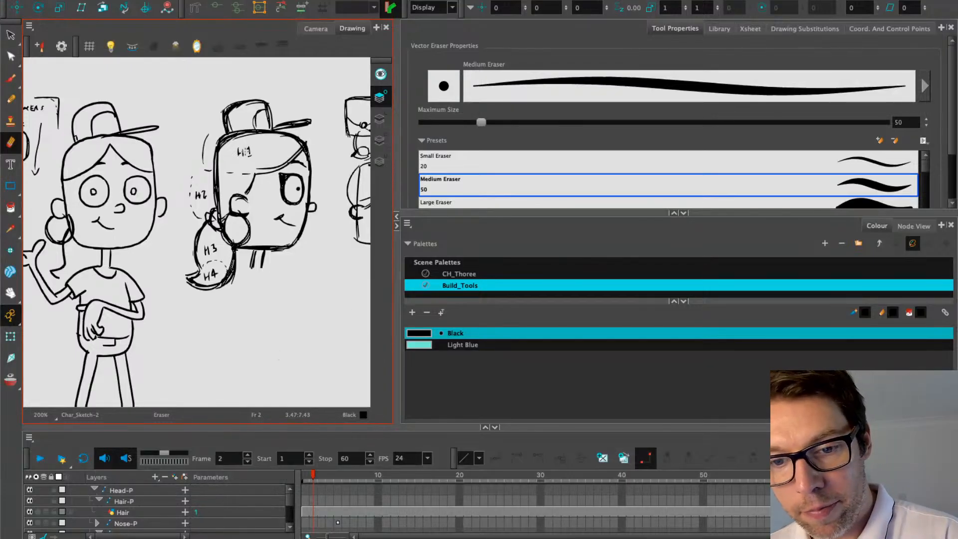
drag(201, 189, 199, 209)
drag(215, 251, 216, 274)
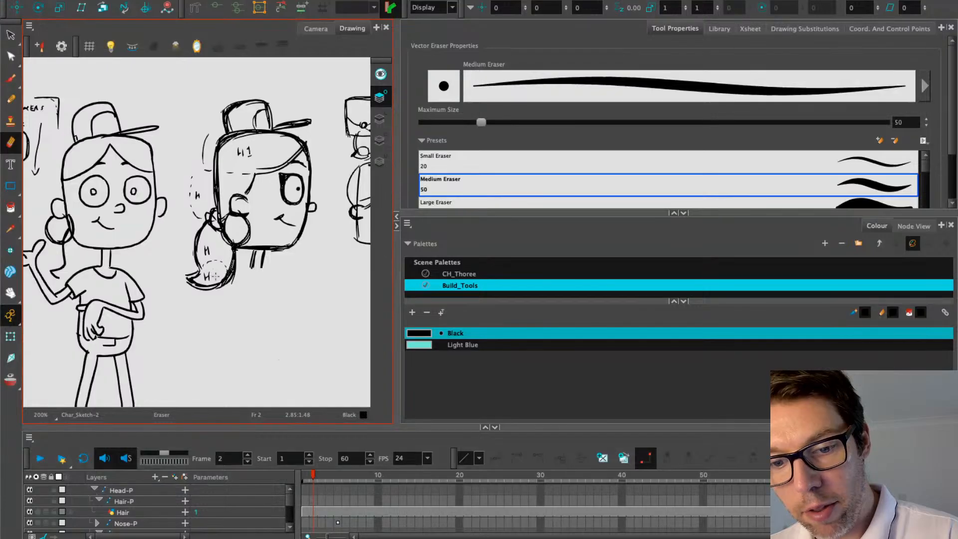
Pencil in new numbers H3, H4 and H5, and write a new H2 label
click(11, 99)
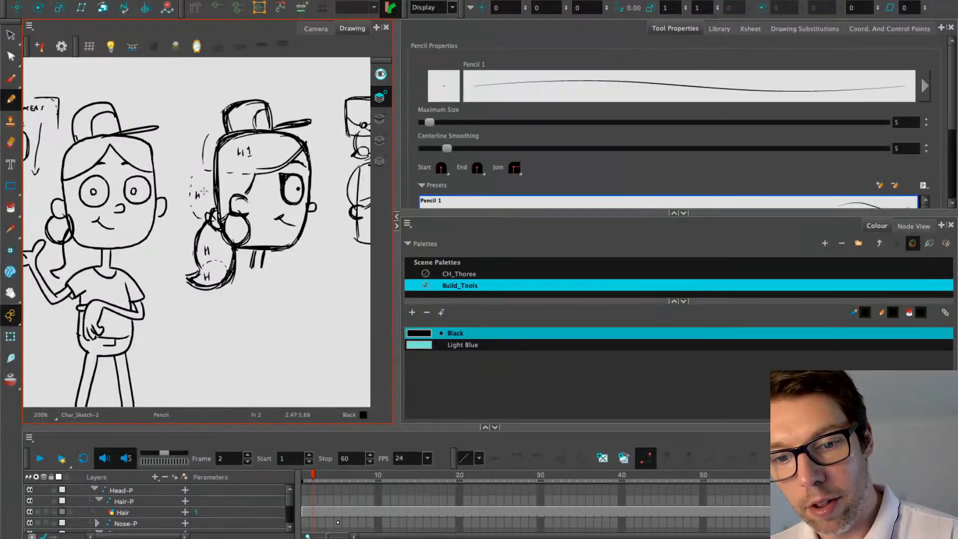
drag(202, 190, 202, 198)
drag(210, 242, 210, 276)
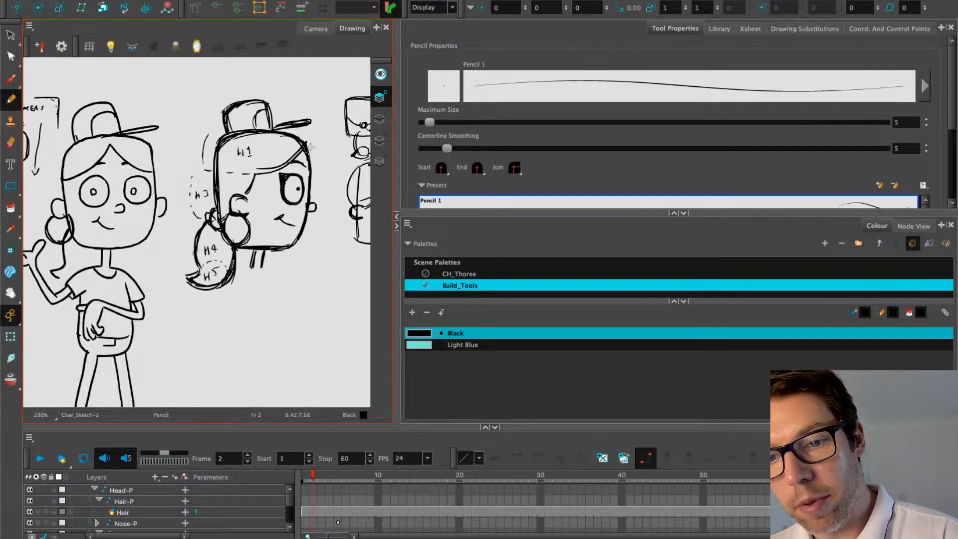
drag(132, 150, 131, 157)
drag(136, 150, 136, 153)
drag(139, 149, 144, 155)
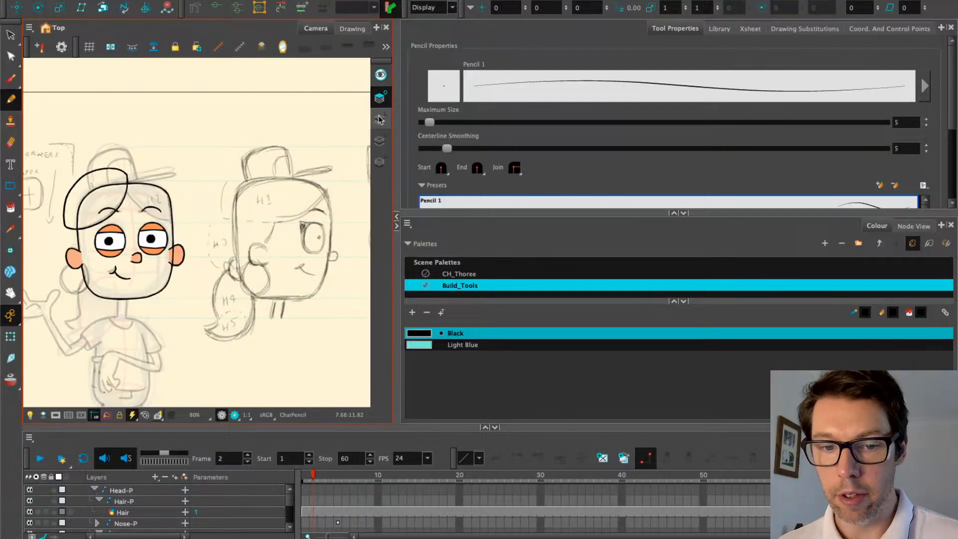
Bring the Hair nodes into view in the node graph and open the Hair layer's properties
click(380, 120)
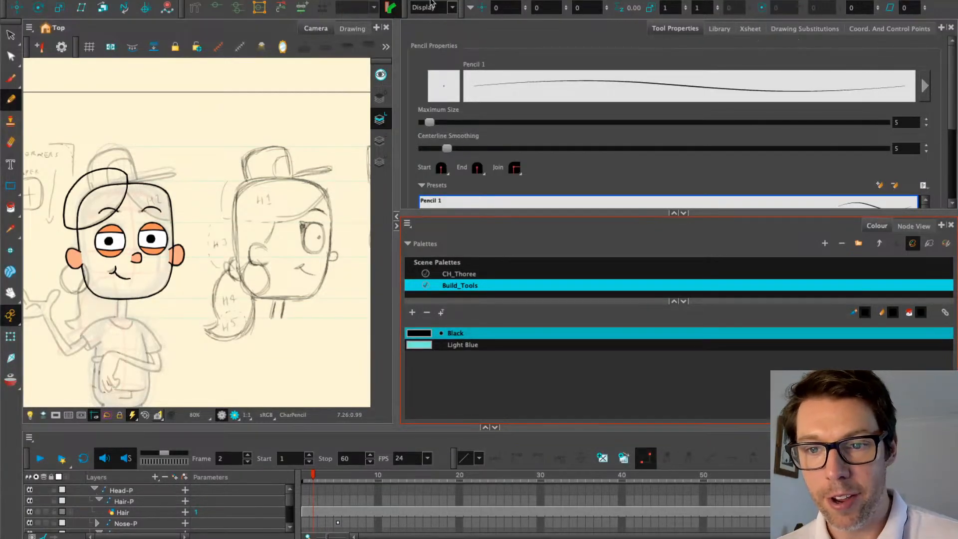
click(800, 30)
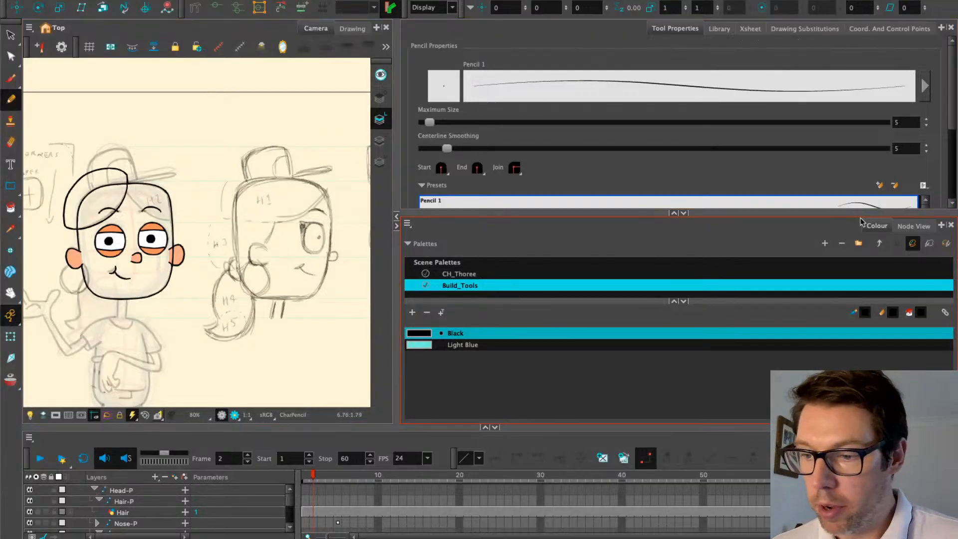
click(914, 225)
click(434, 306)
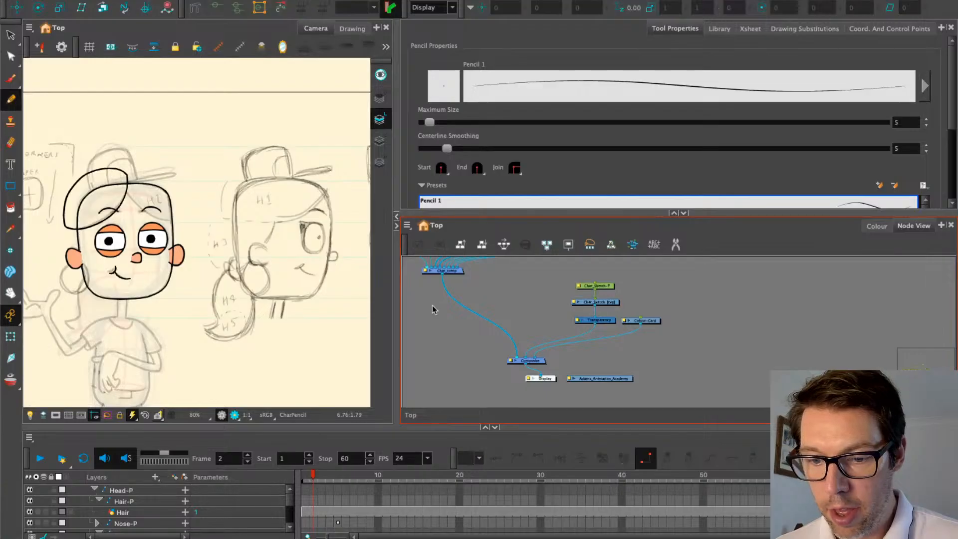
drag(433, 306, 624, 385)
scroll(611, 314, up, 3)
scroll(611, 314, up, 3)
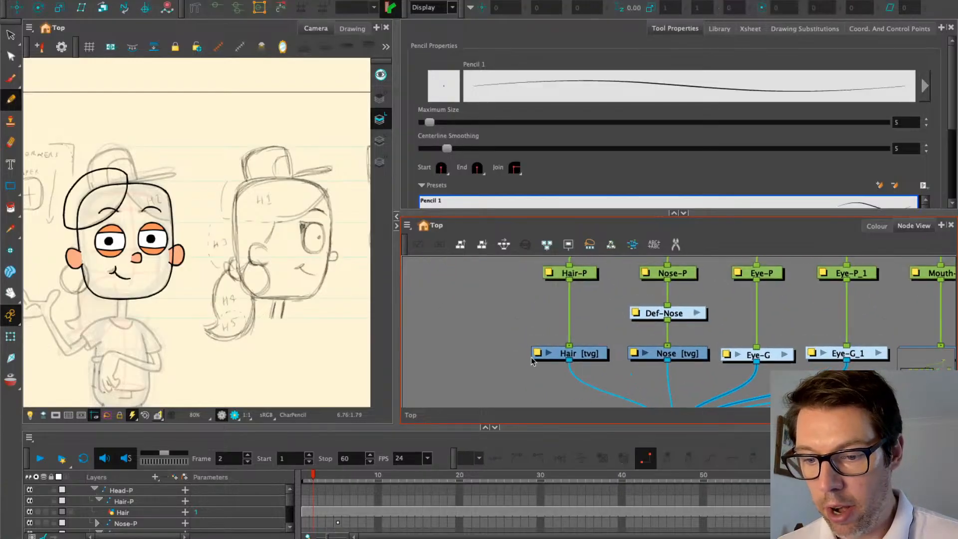
click(534, 356)
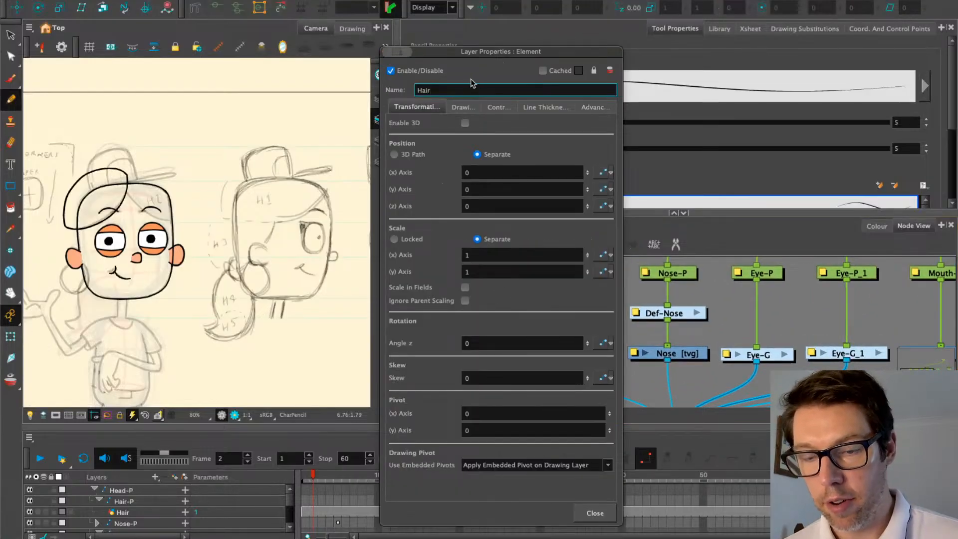
Append _1 to the Hair layer and Hair-P peg names, making Hair_1 and Hair_1-P
text(_1)
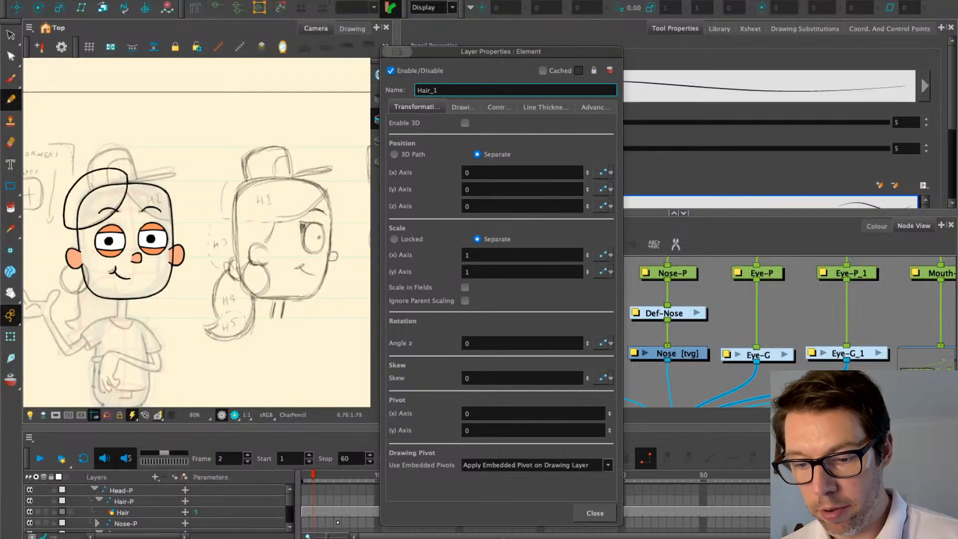
click(591, 513)
click(549, 272)
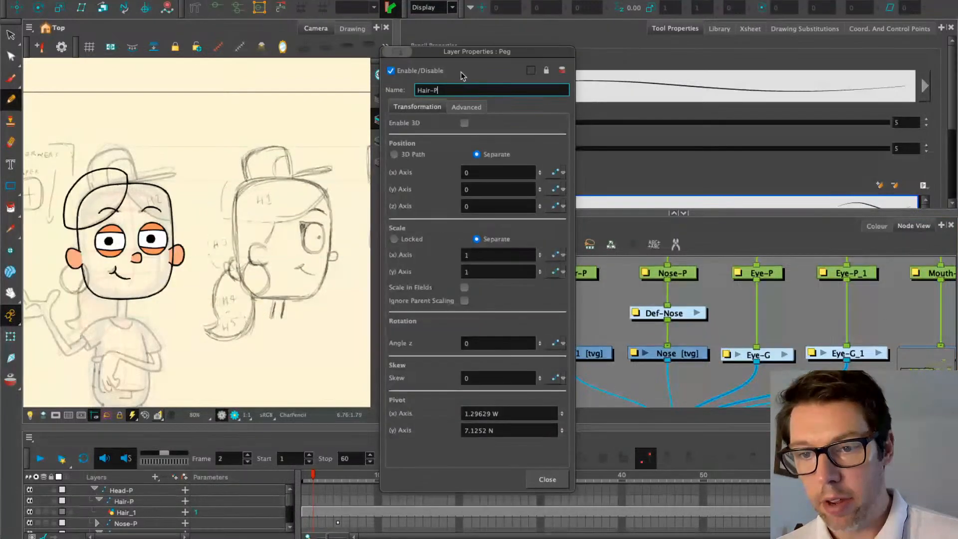
click(433, 90)
text(_1)
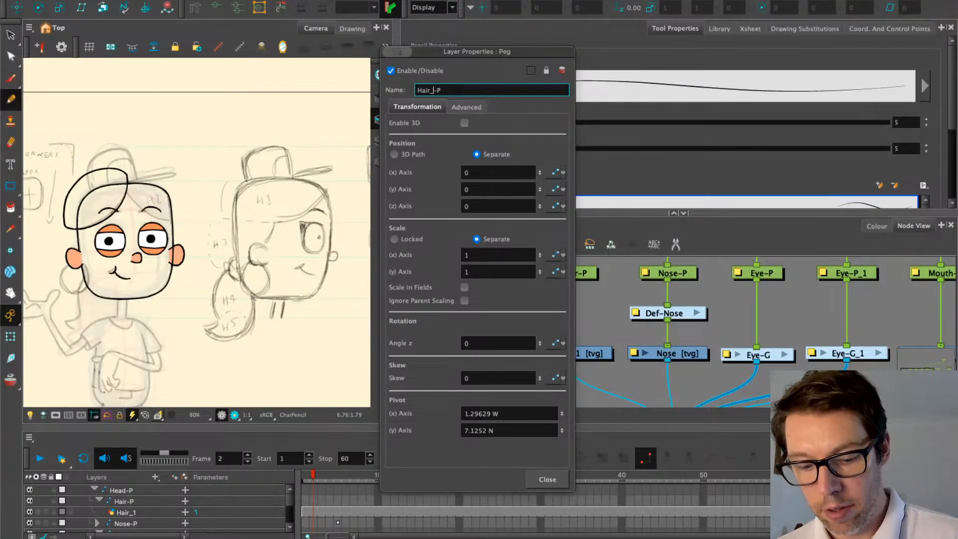
click(559, 478)
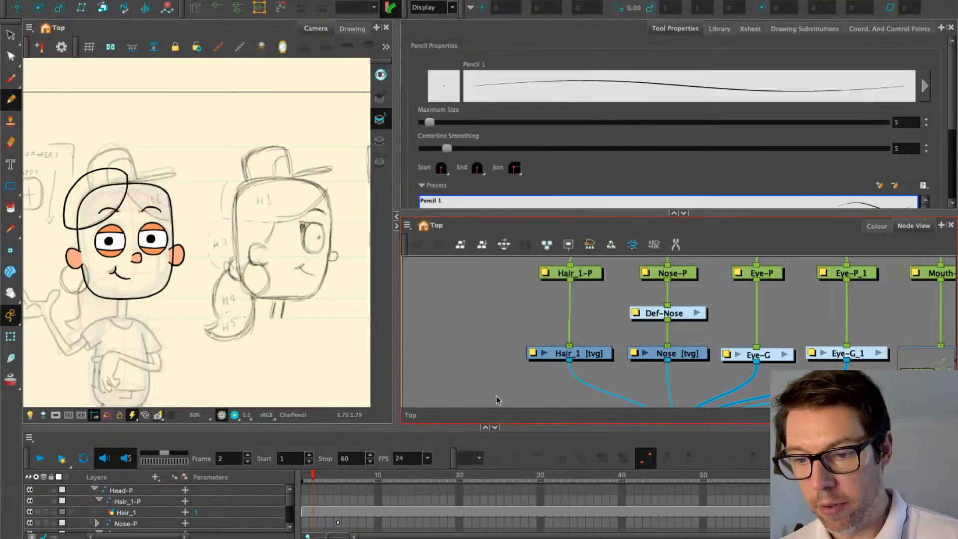
drag(473, 354, 461, 393)
click(556, 313)
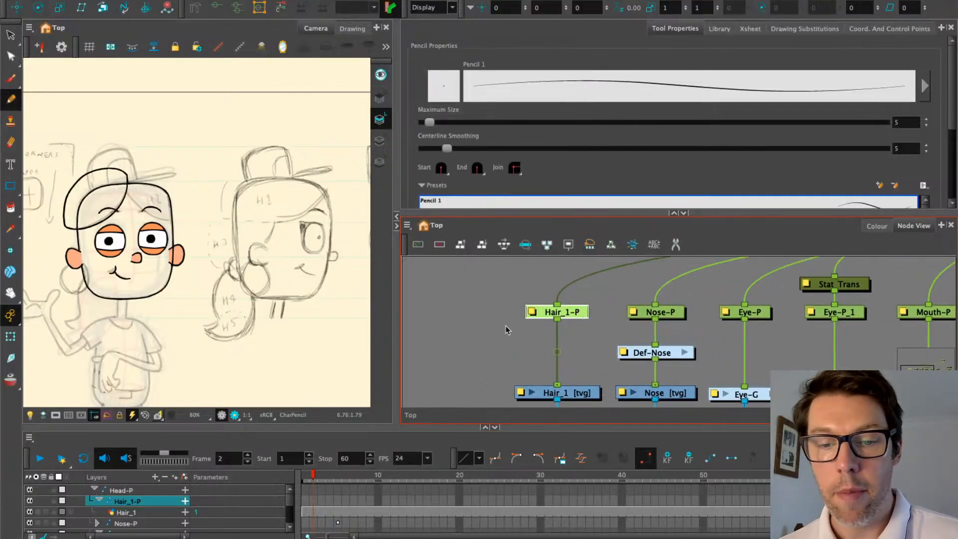
Enlarge the node graph, copy Hair_1-P, and place the pasted duplicate above the original
drag(494, 330, 509, 305)
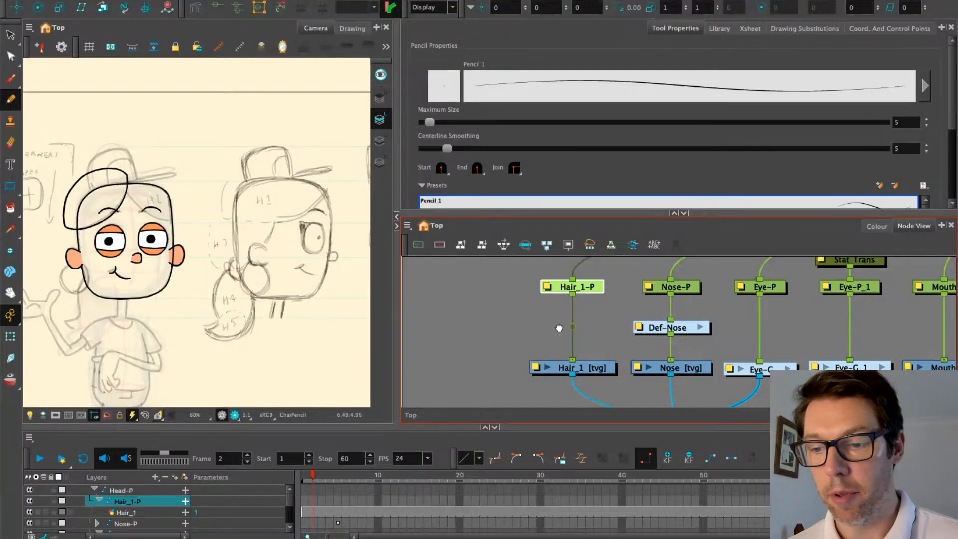
drag(558, 327, 633, 395)
click(673, 213)
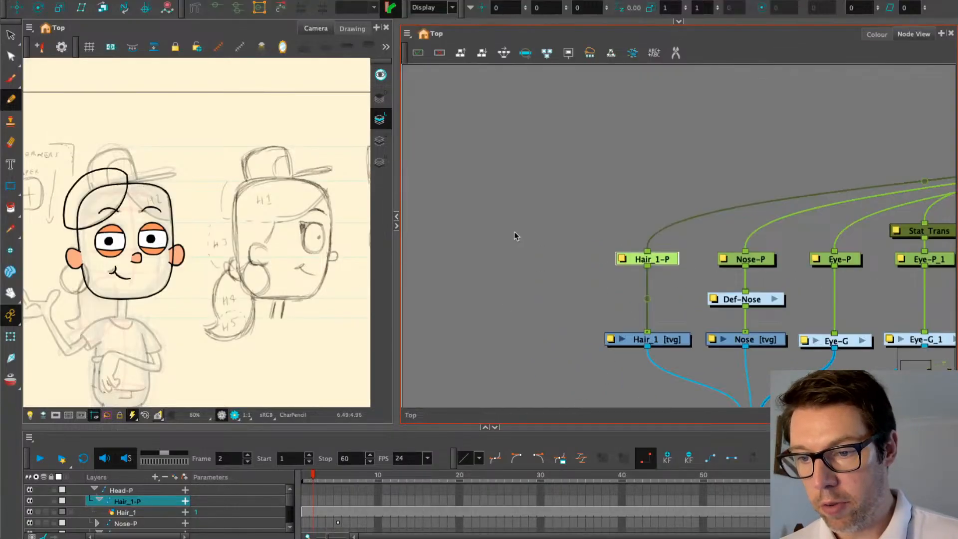
mouse_move(513, 235)
mouse_down()
mouse_move(513, 204)
mouse_move(505, 235)
mouse_up()
key(ctrl+c)
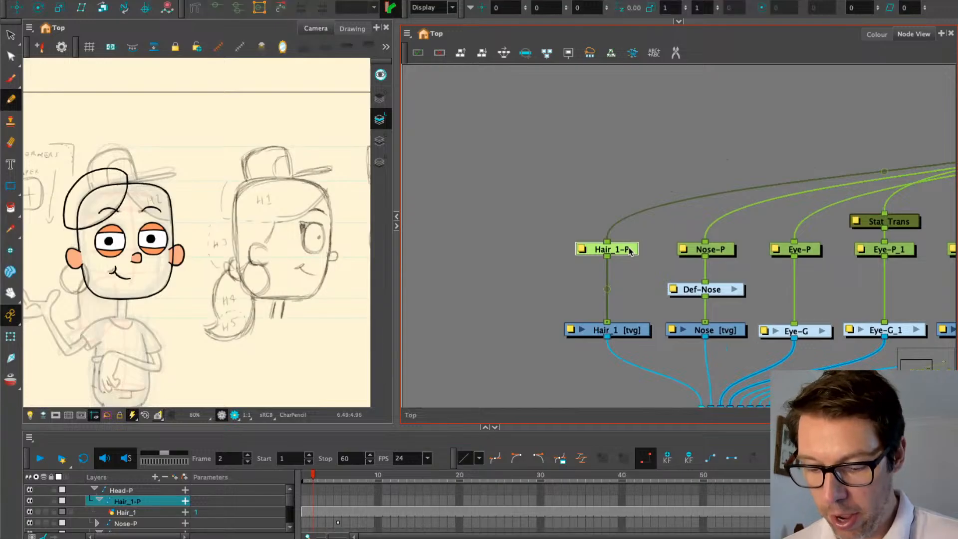
key(ctrl+v)
drag(631, 168, 621, 167)
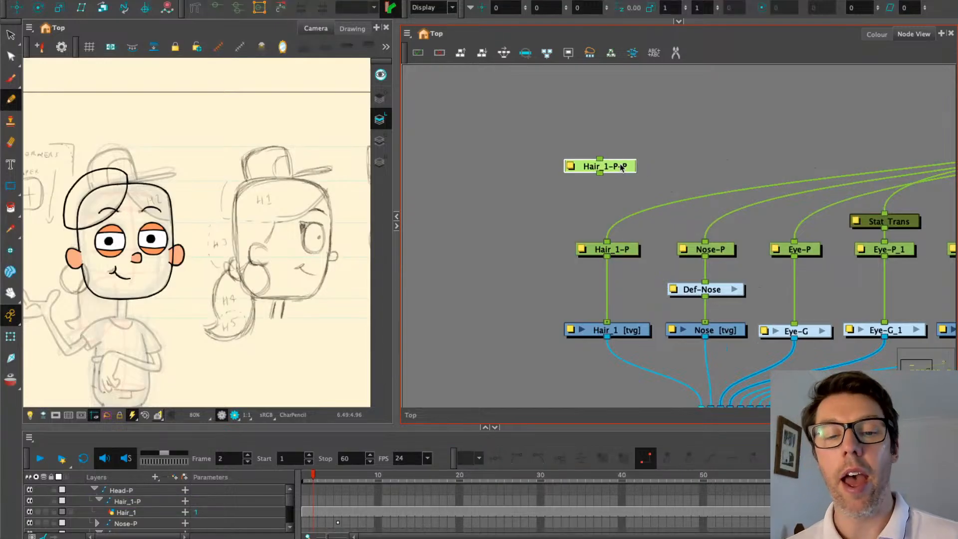
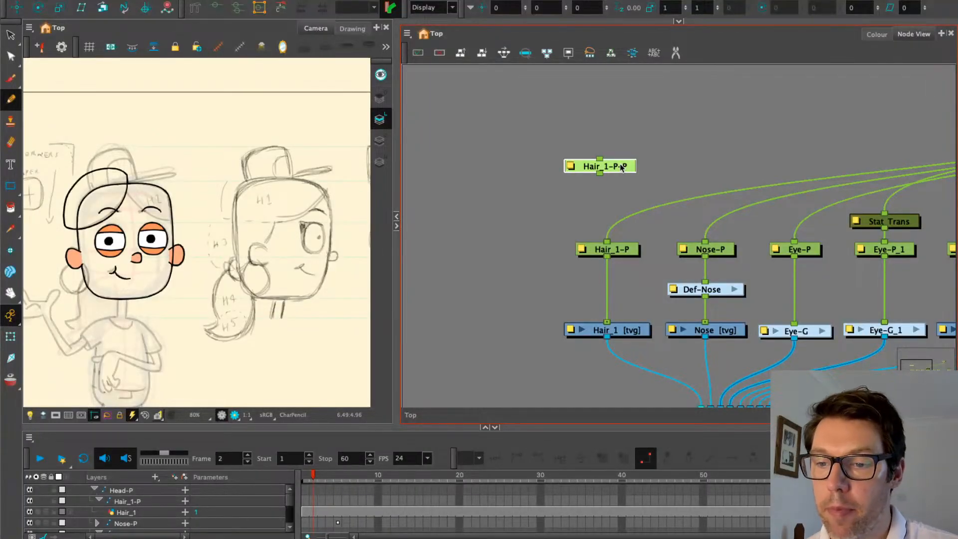
Rename the duplicated hair peg to Hair_top-P in its Layer Properties
click(569, 167)
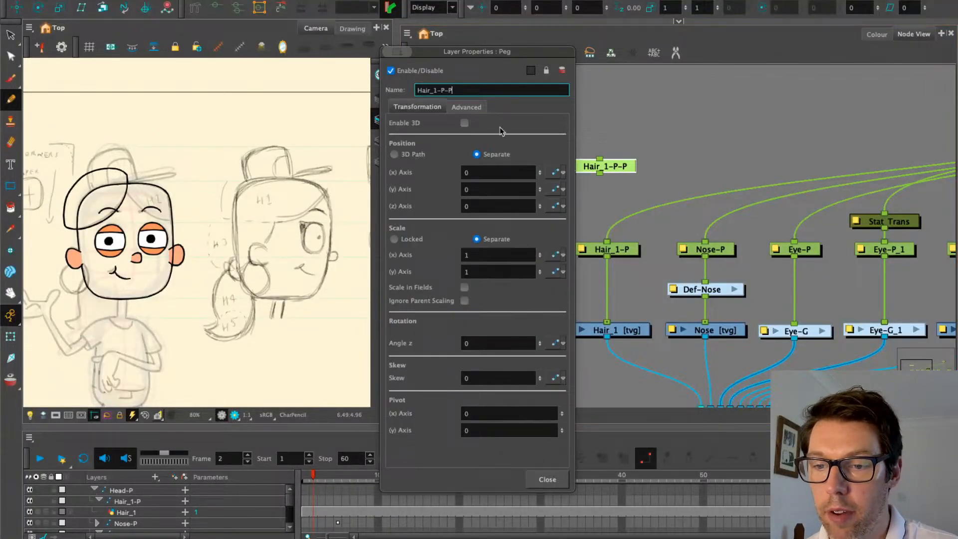
click(442, 90)
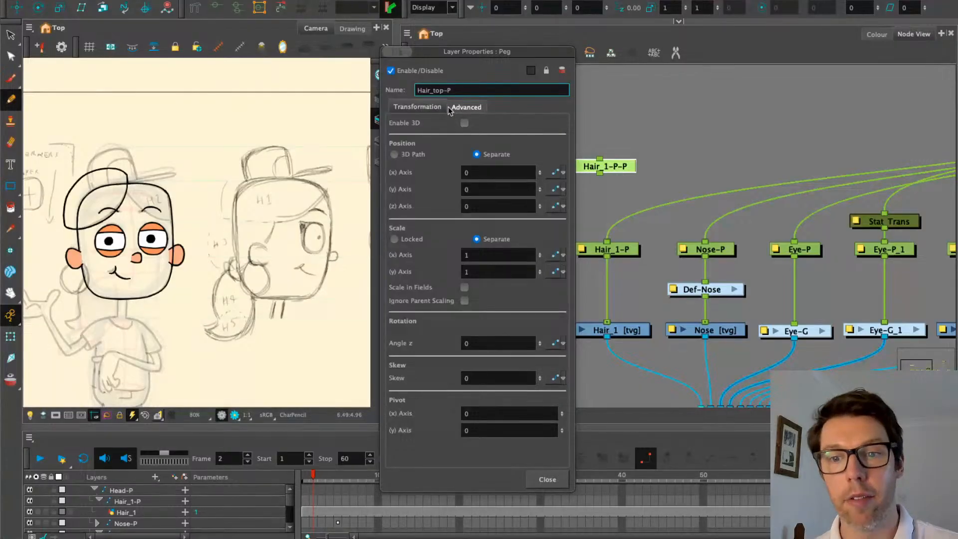
click(538, 480)
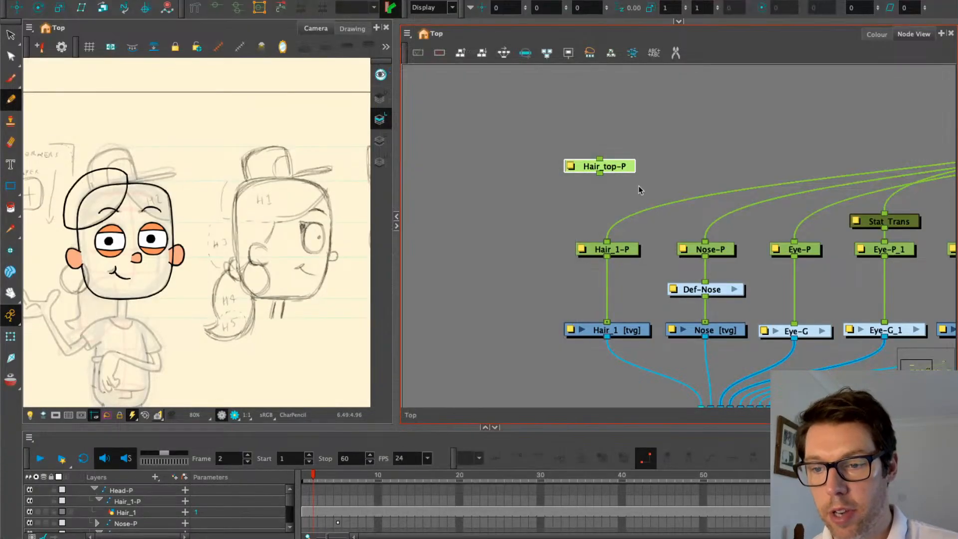
Connect Hair_top-P above Hair_1-P as its parent and rearrange the hair nodes
drag(631, 171, 574, 151)
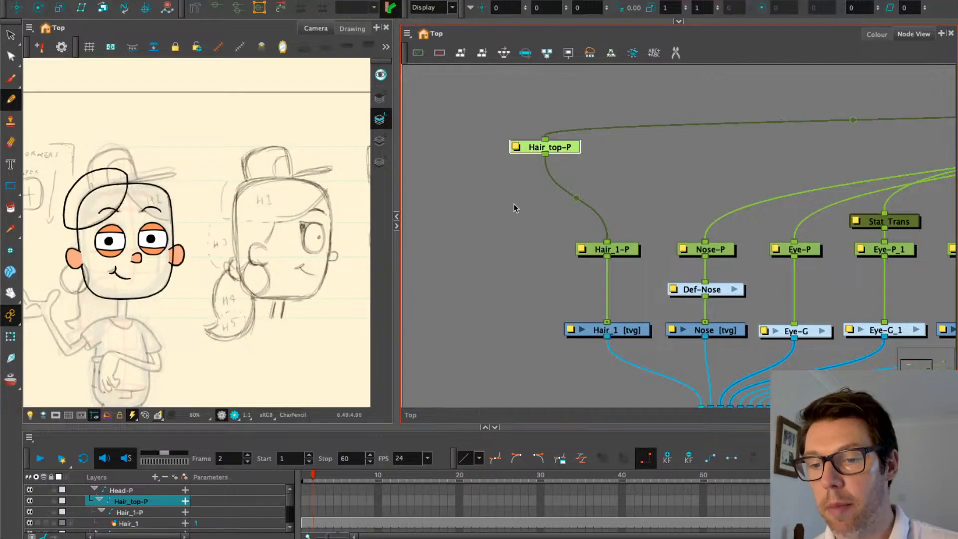
drag(514, 203, 494, 228)
drag(467, 258, 510, 240)
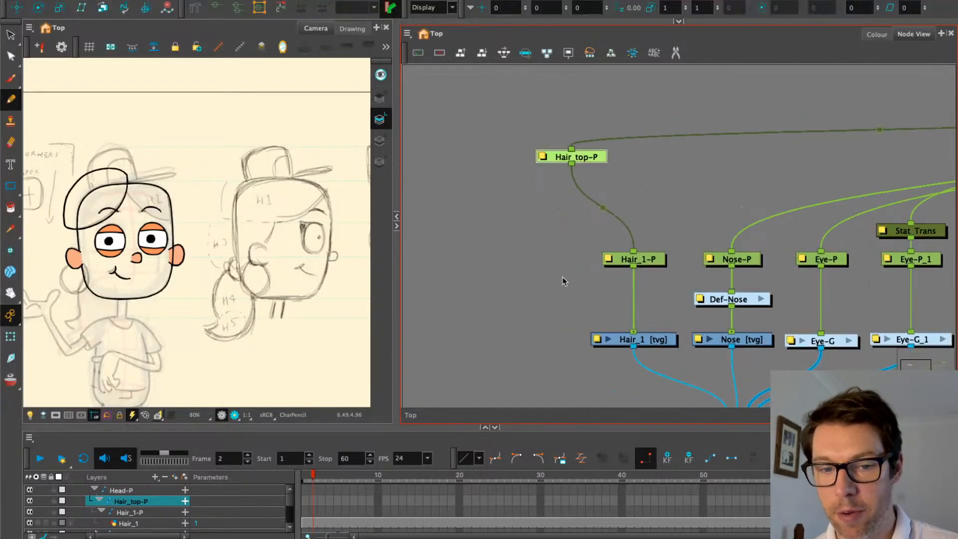
click(651, 344)
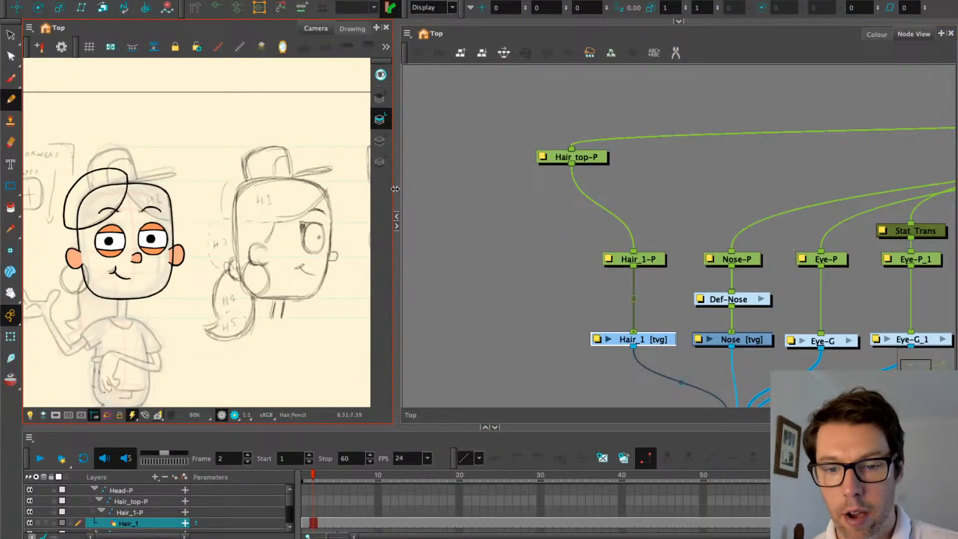
With the Paint tool active, bring up the CH_Thoree palette in the Colour view
click(10, 207)
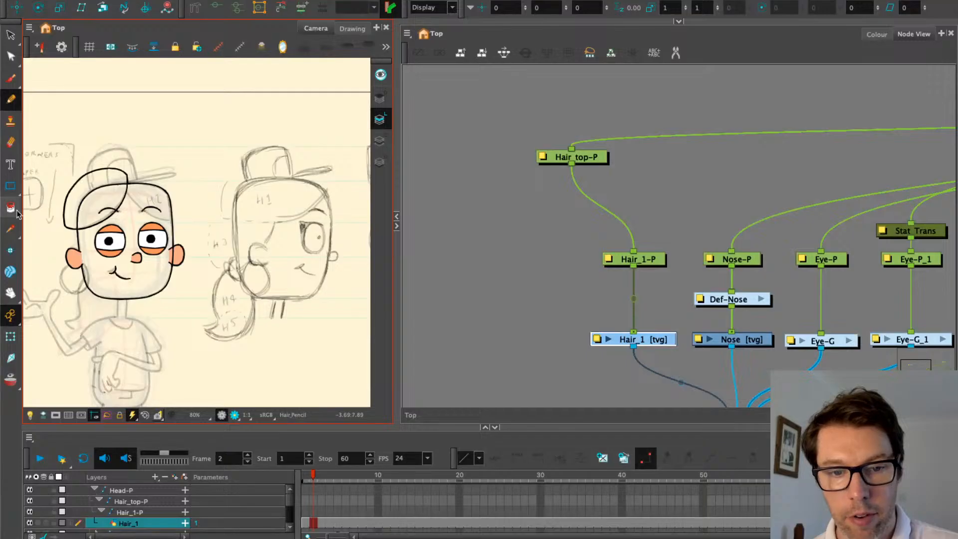
click(871, 34)
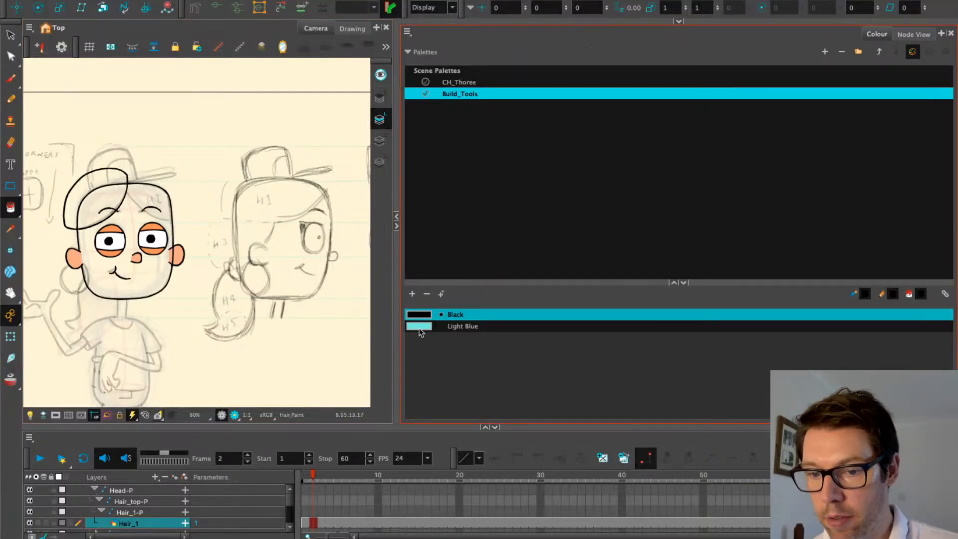
click(481, 83)
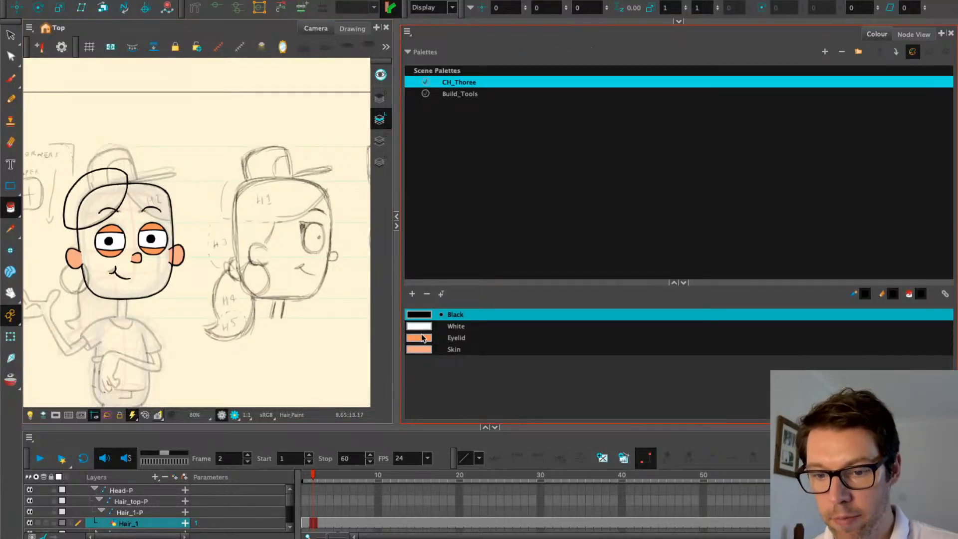
click(422, 339)
Add a new swatch, make it deep orange (246, 87, 0) and name it Hair
click(412, 294)
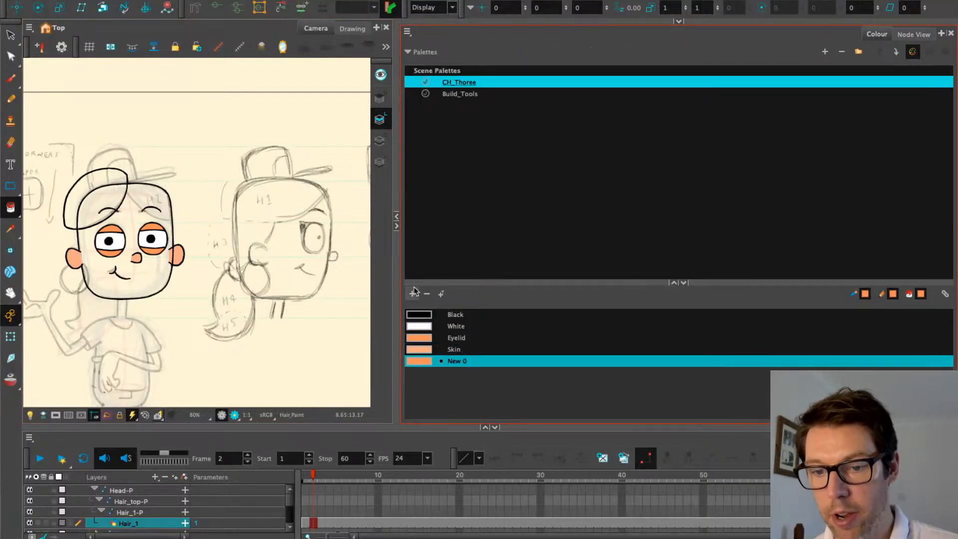
double_click(418, 361)
click(519, 220)
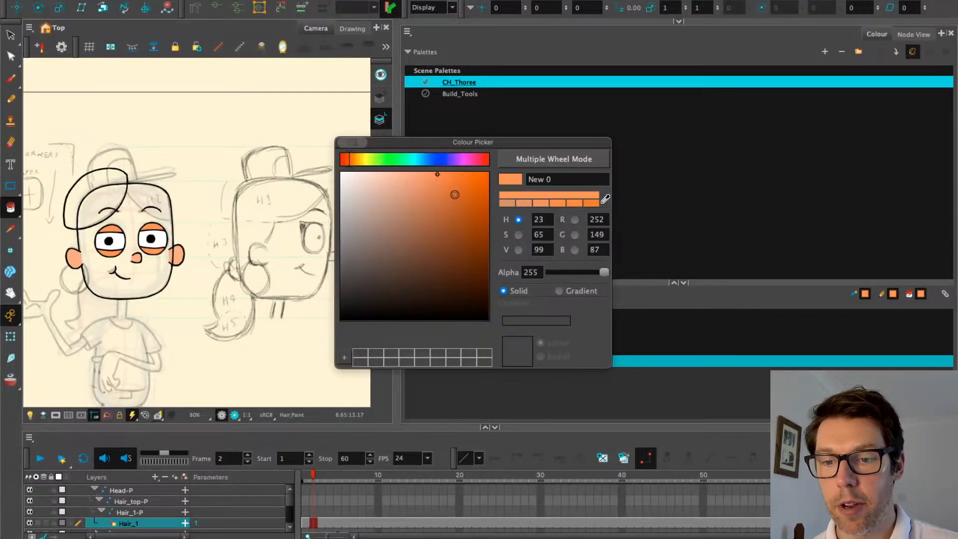
drag(455, 175, 491, 178)
drag(566, 178, 490, 170)
text(Hair)
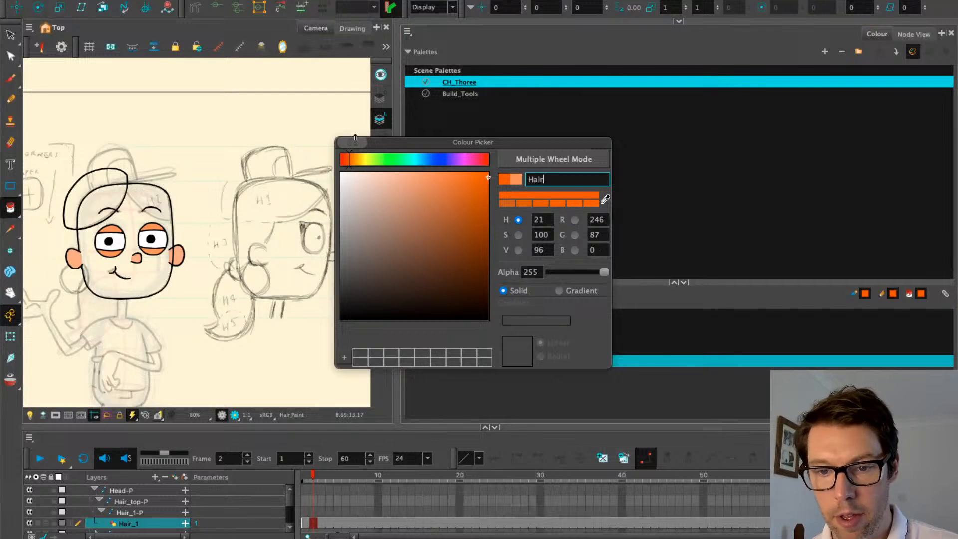
key(Return)
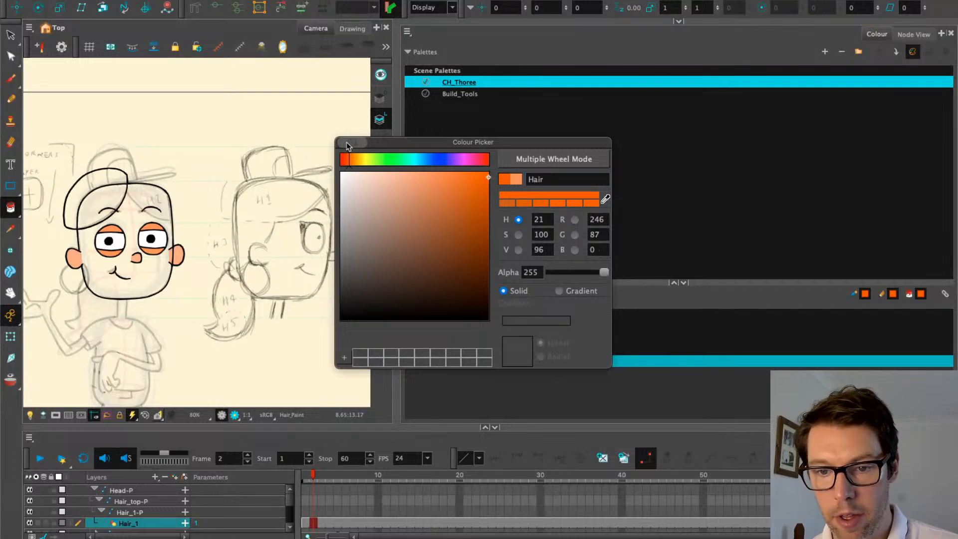
click(343, 143)
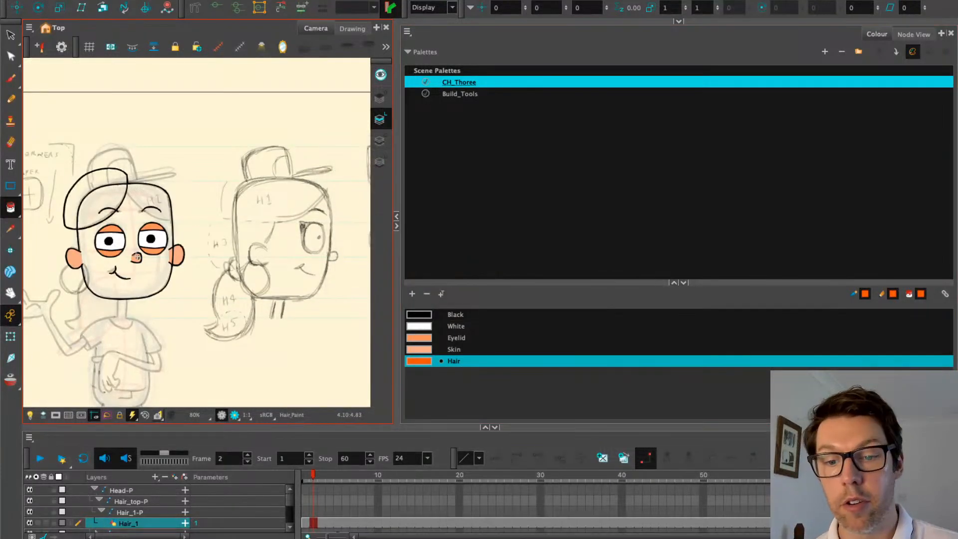
Fill the hair shape with Hair orange and view the Hair_1 drawing on its own
click(79, 203)
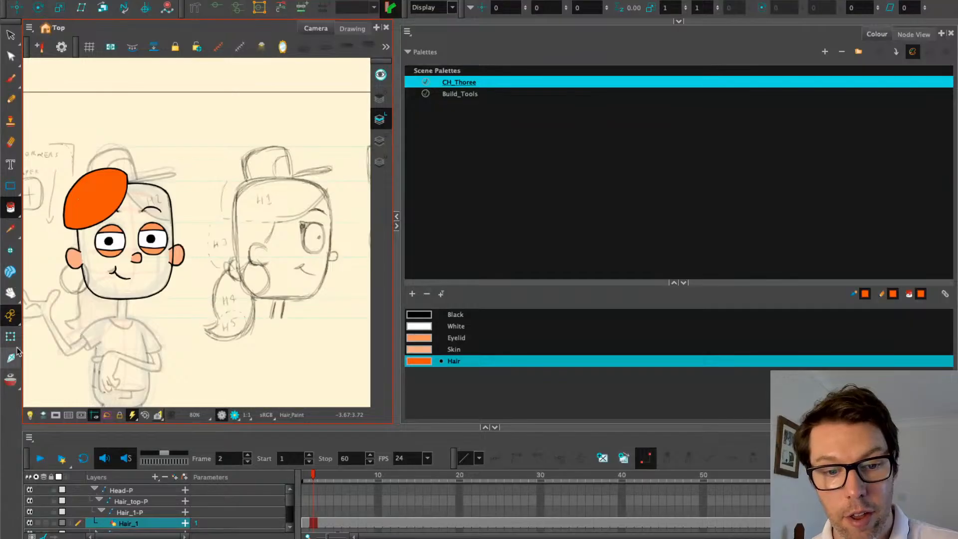
click(10, 336)
click(78, 221)
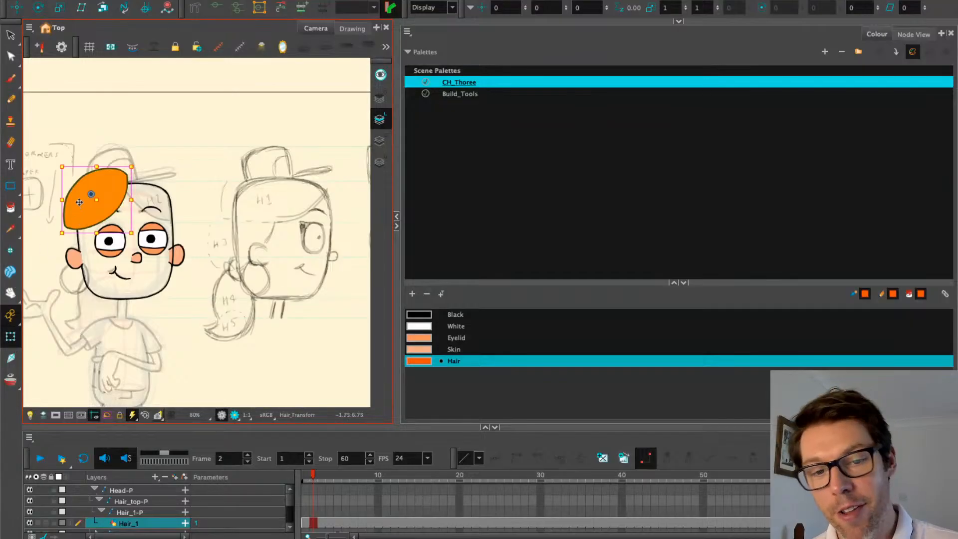
scroll(79, 203, up, 6)
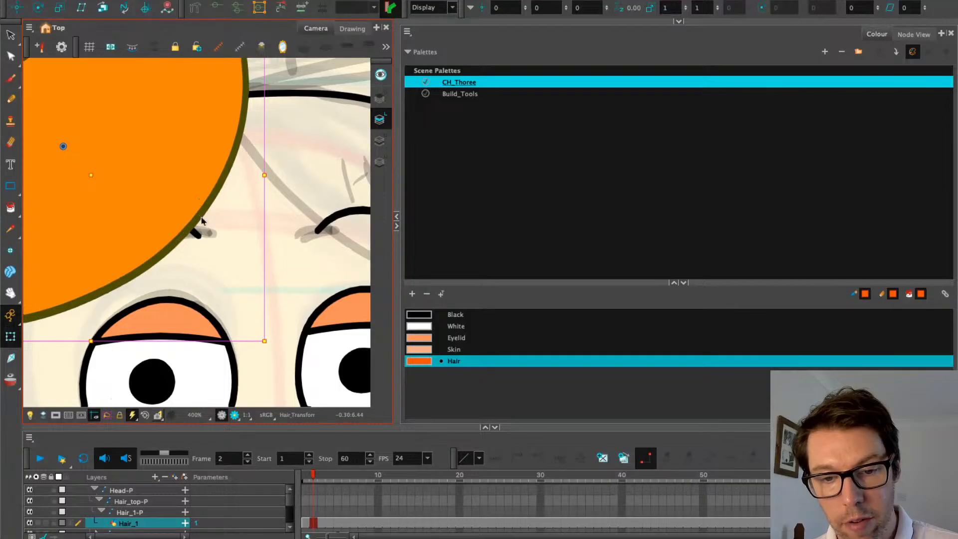
scroll(191, 216, down, 4)
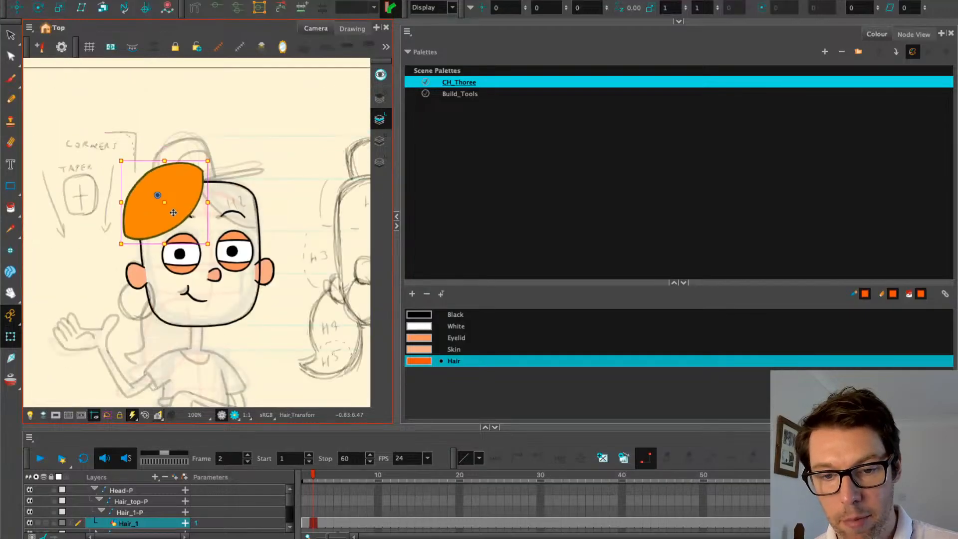
scroll(173, 213, up, 1)
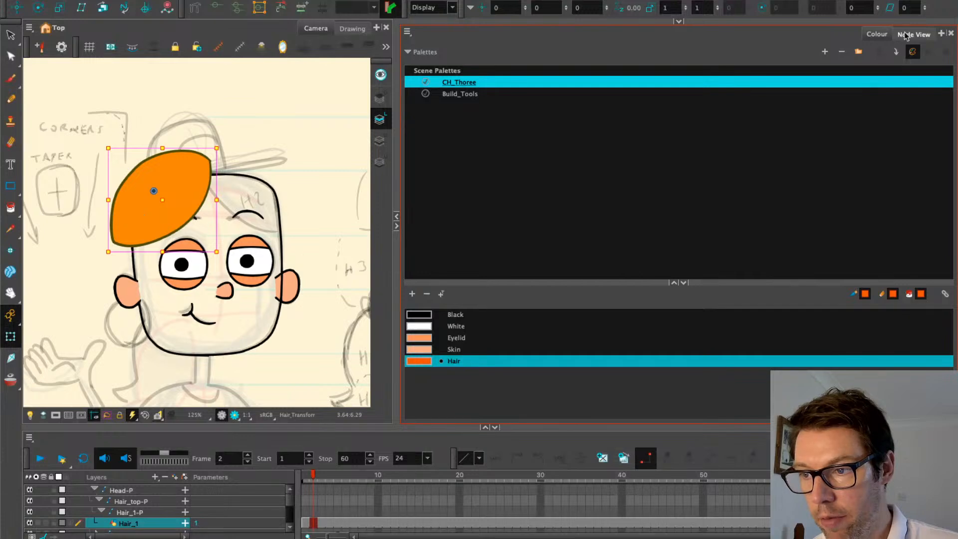
click(353, 28)
scroll(124, 154, up, 2)
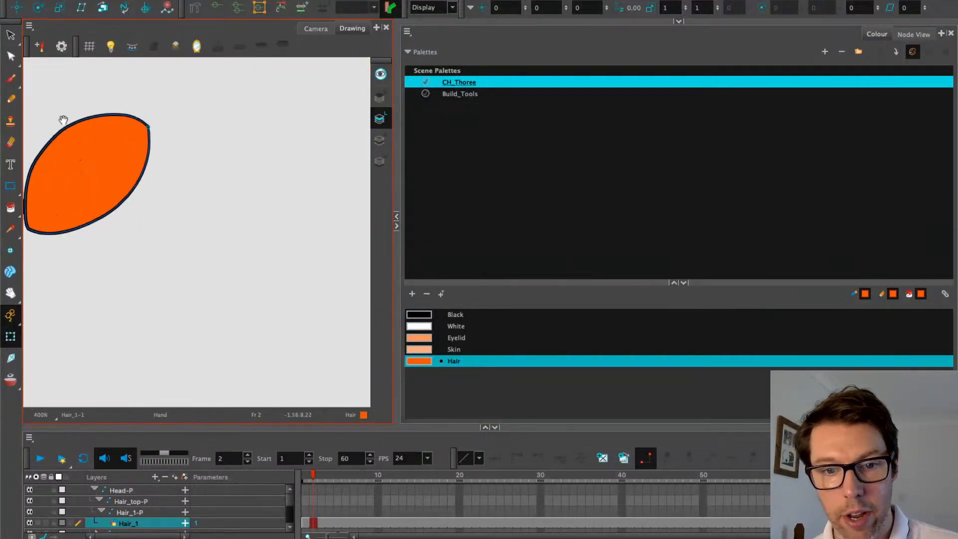
drag(63, 120, 143, 160)
Cut the orange hair fill from the line art and paste it onto the Colour Art layer
click(10, 34)
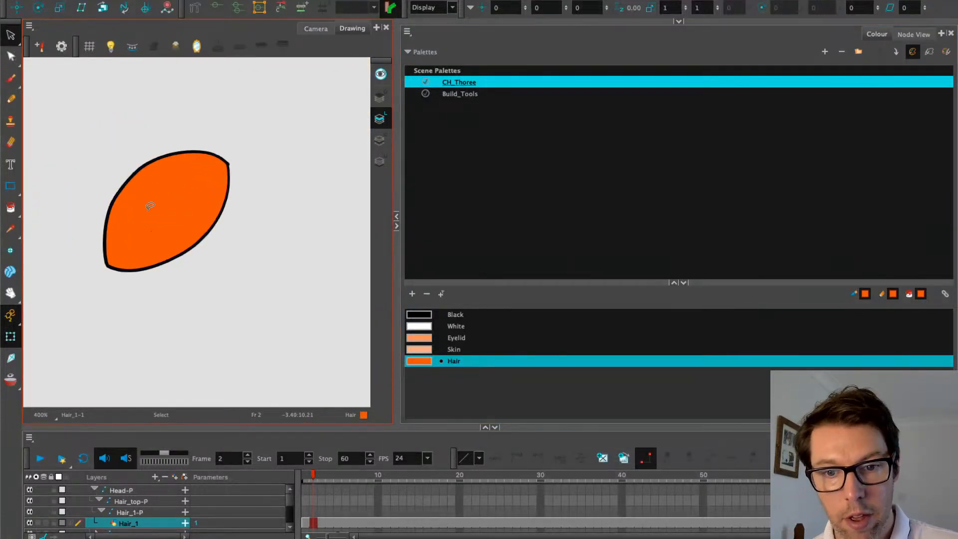
click(164, 218)
key(ctrl+x)
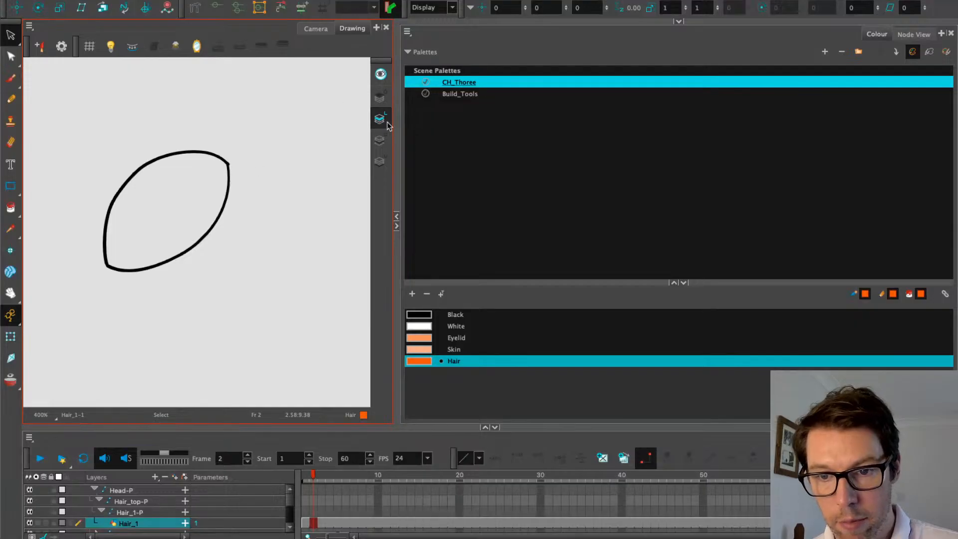
click(379, 140)
key(ctrl+v)
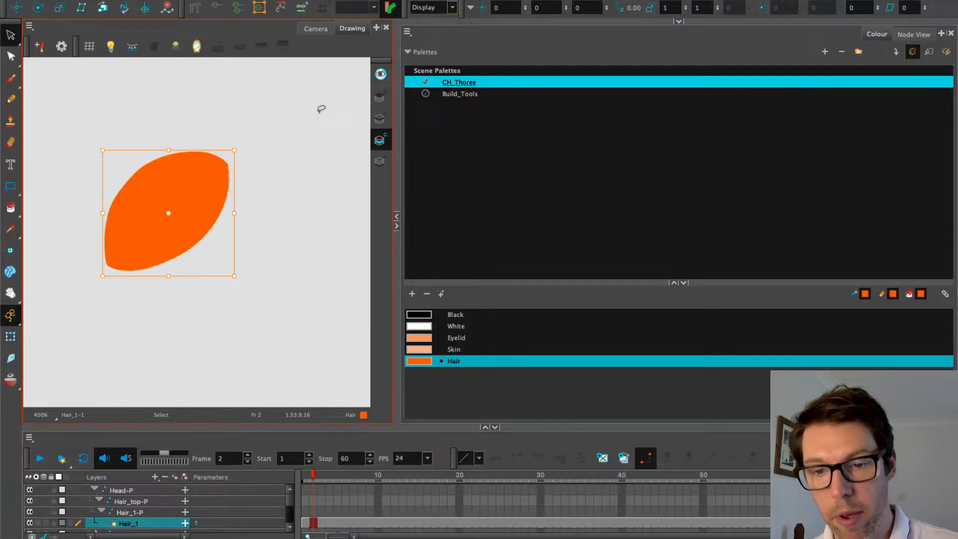
click(379, 118)
Select the hair outline's corner point with the Contour Editor, undoing an accidental deletion
scroll(225, 145, up, 5)
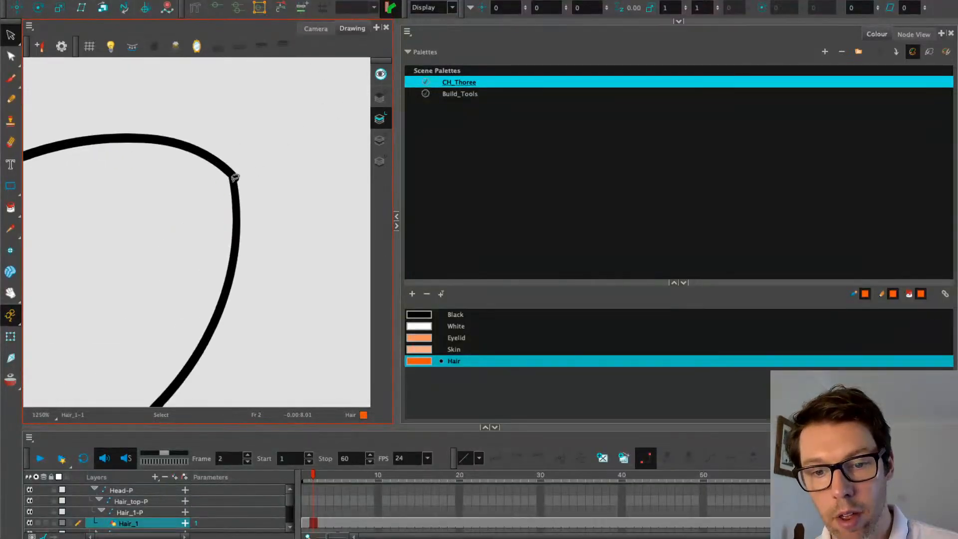
drag(10, 50, 40, 46)
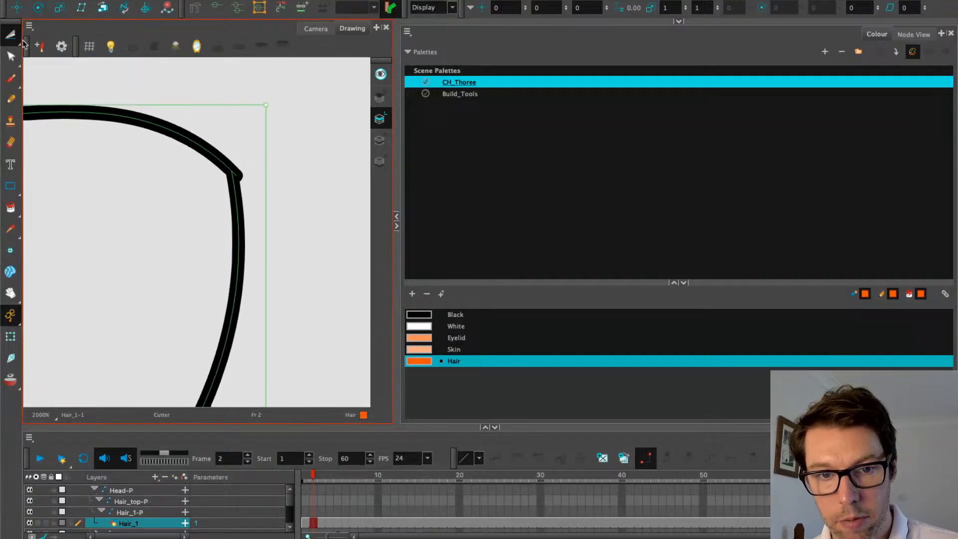
key(alt+q)
scroll(240, 185, up, 3)
scroll(245, 193, up, 1)
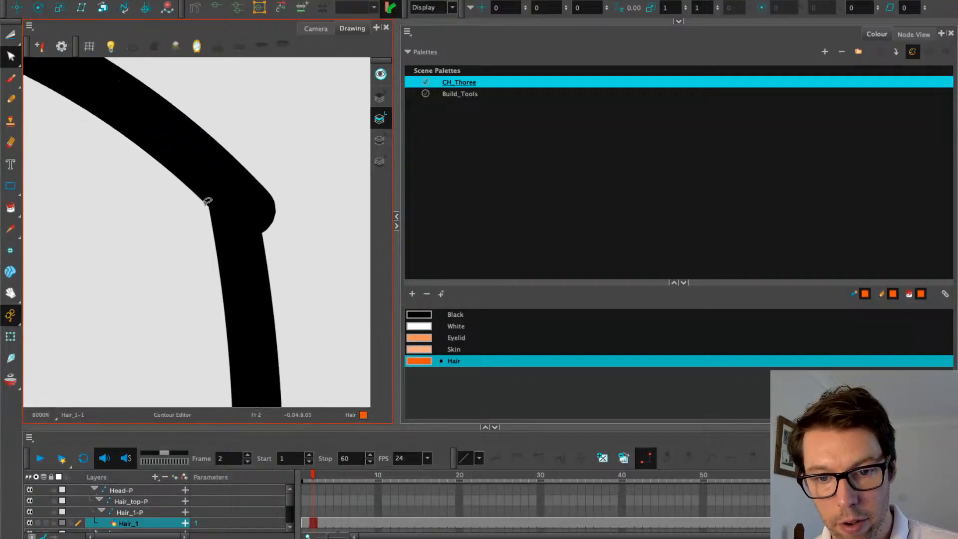
click(252, 211)
key(Delete)
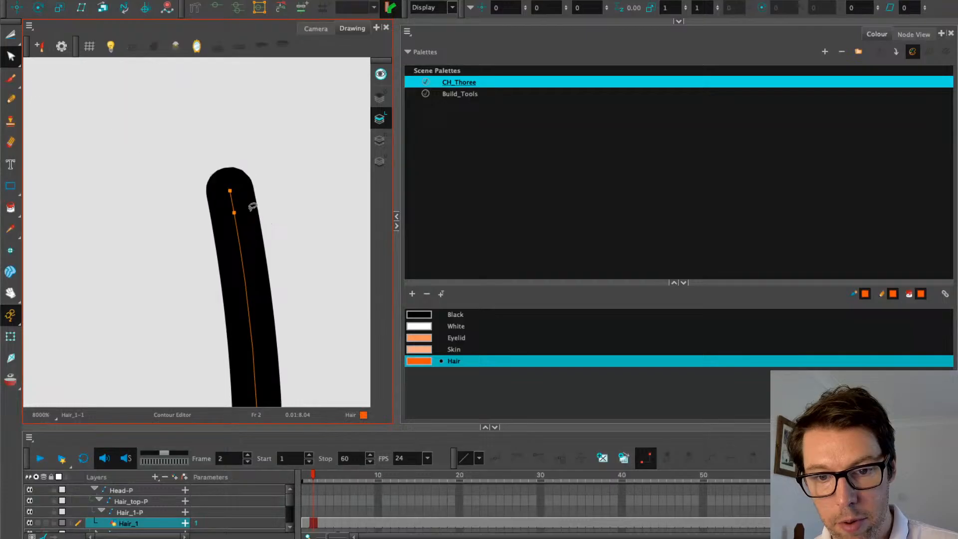
key(ctrl+z)
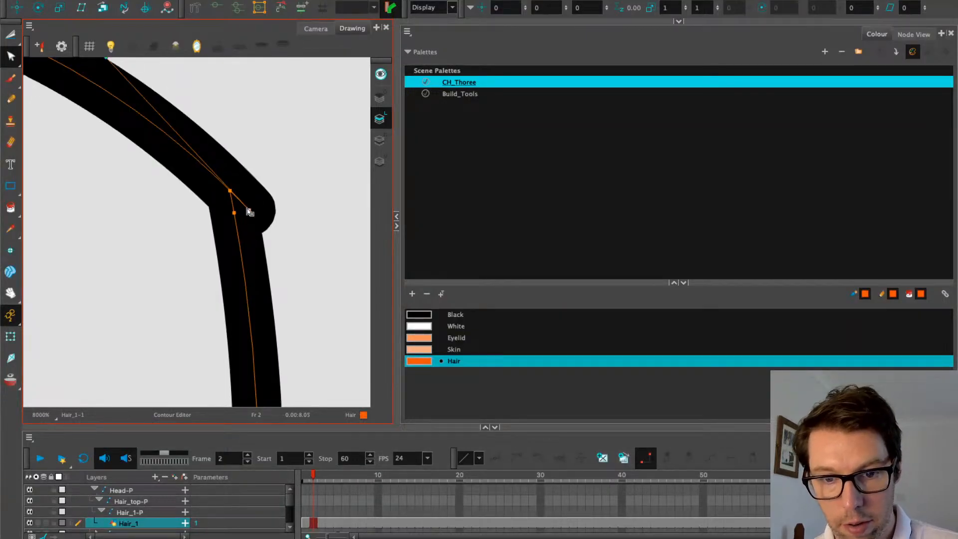
click(248, 211)
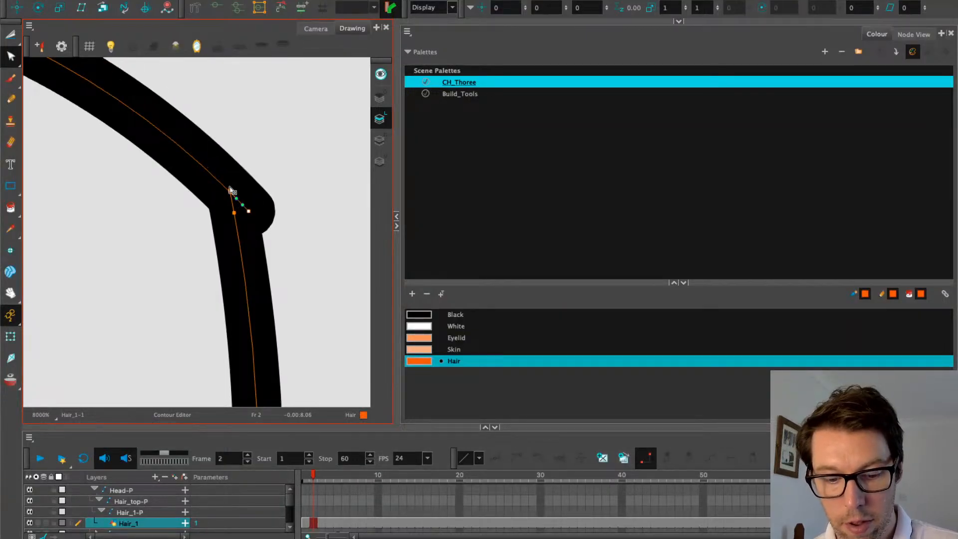
Enable contour snapping and snap the stroke's loose end onto the corner point
click(679, 21)
click(447, 68)
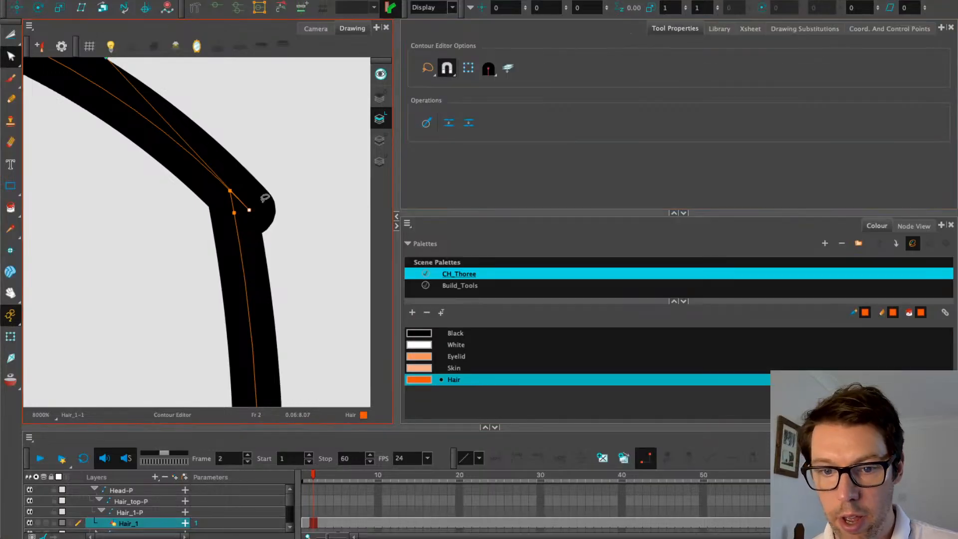
mouse_move(250, 210)
mouse_down()
mouse_move(242, 208)
mouse_move(249, 211)
mouse_up()
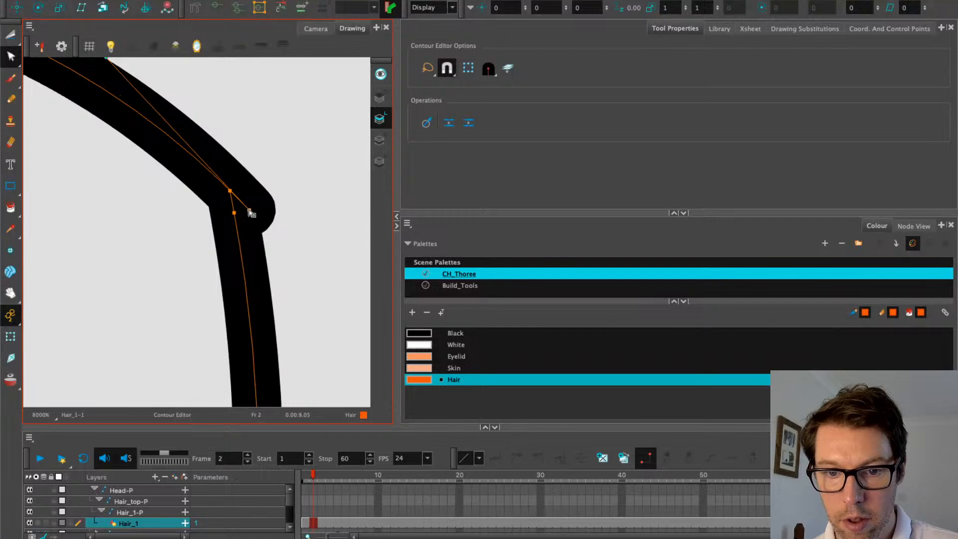
click(141, 204)
click(239, 203)
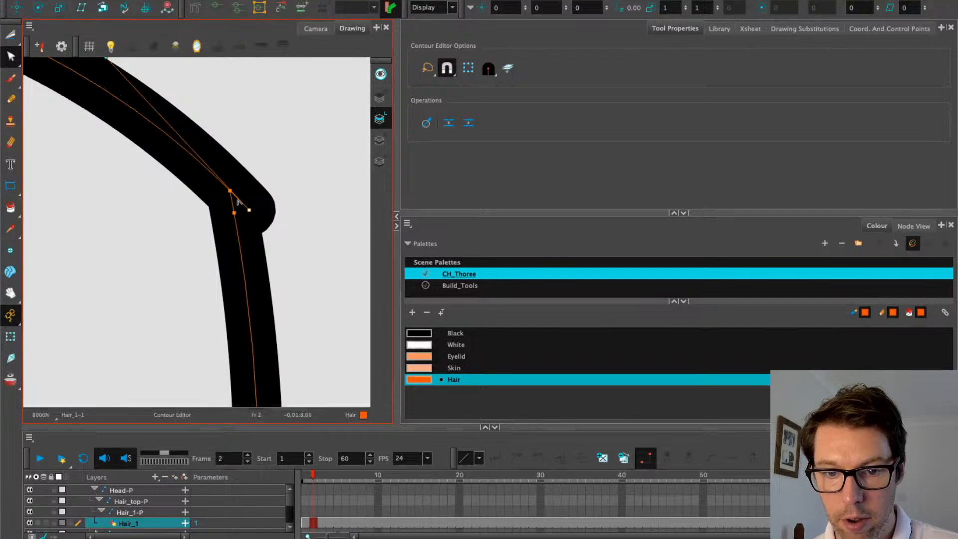
click(240, 203)
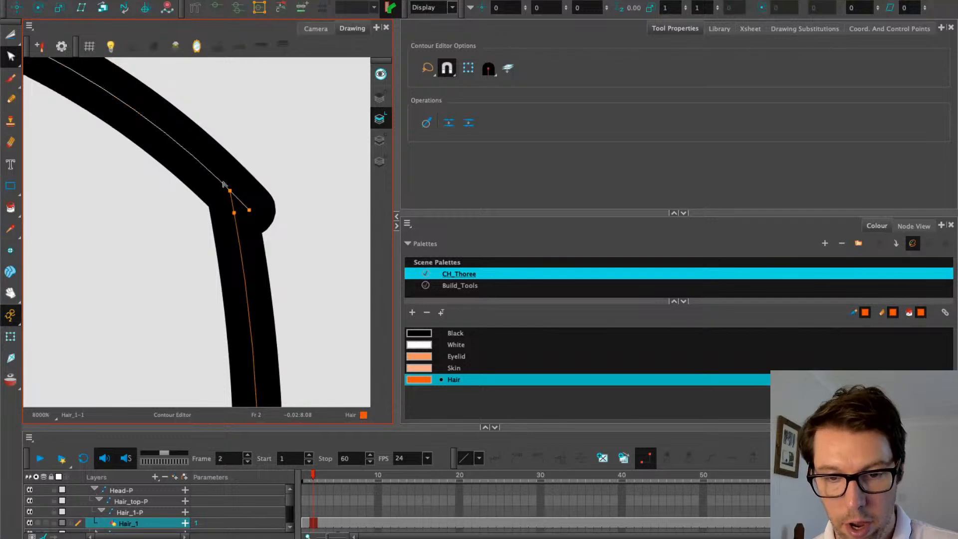
scroll(223, 185, up, 8)
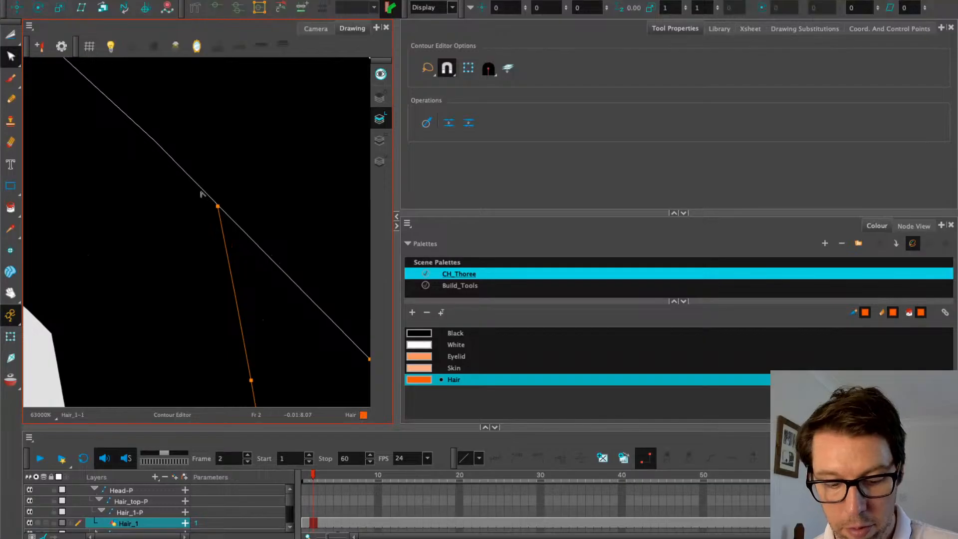
click(213, 200)
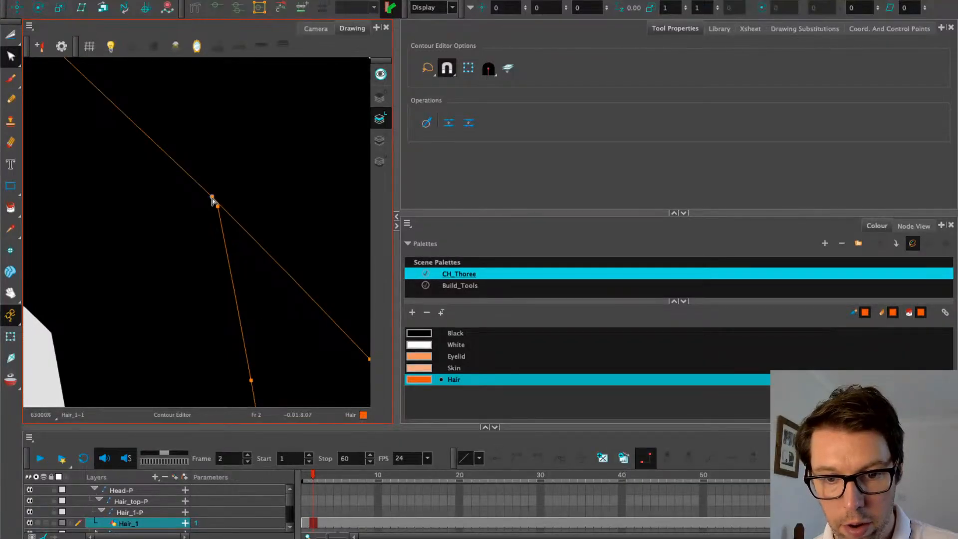
scroll(235, 219, down, 3)
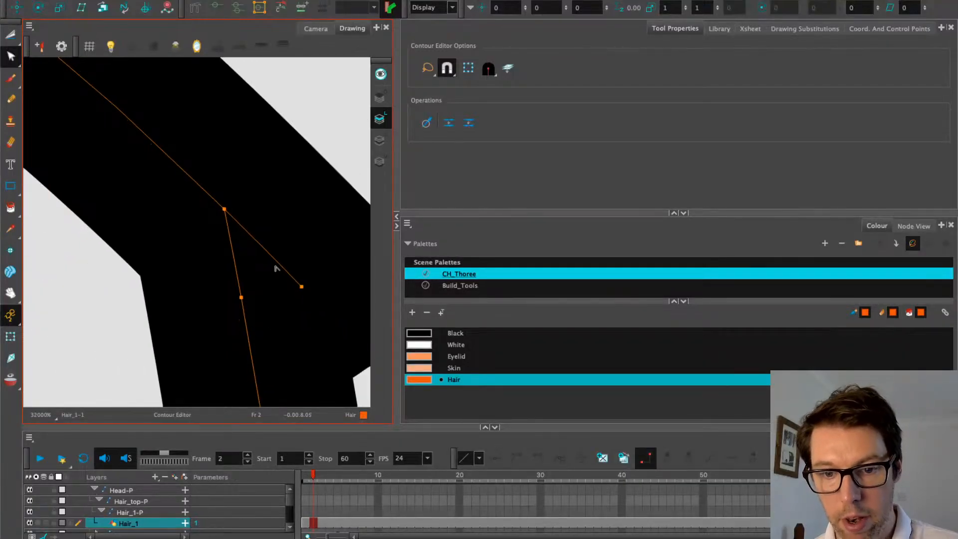
scroll(274, 263, down, 10)
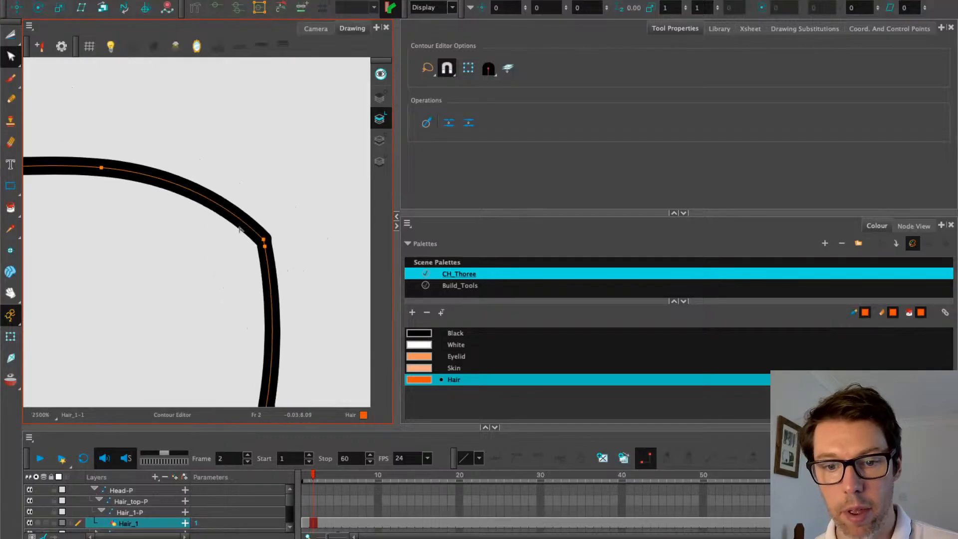
click(15, 52)
Thin the hair stroke at the corner point to a maximum size of 4.6
click(56, 78)
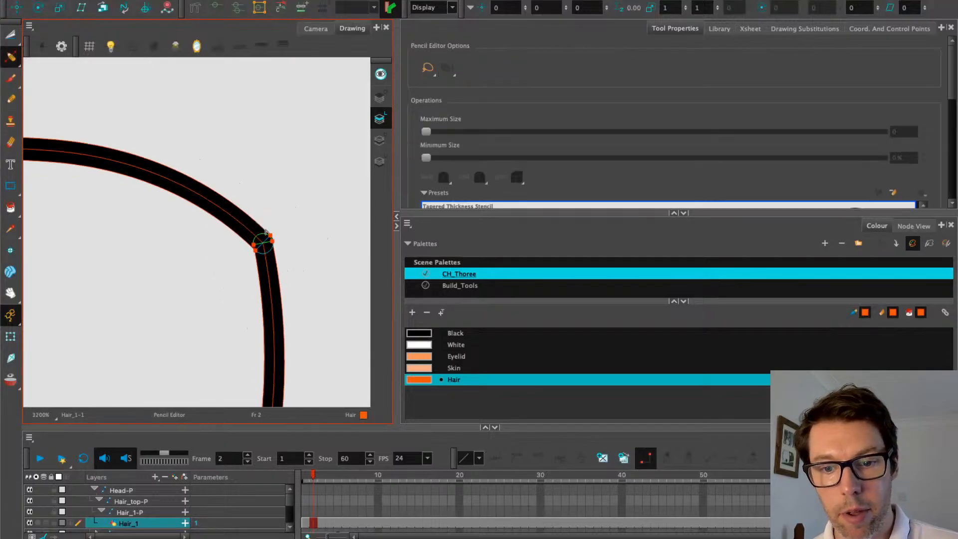
scroll(270, 245, up, 8)
click(303, 194)
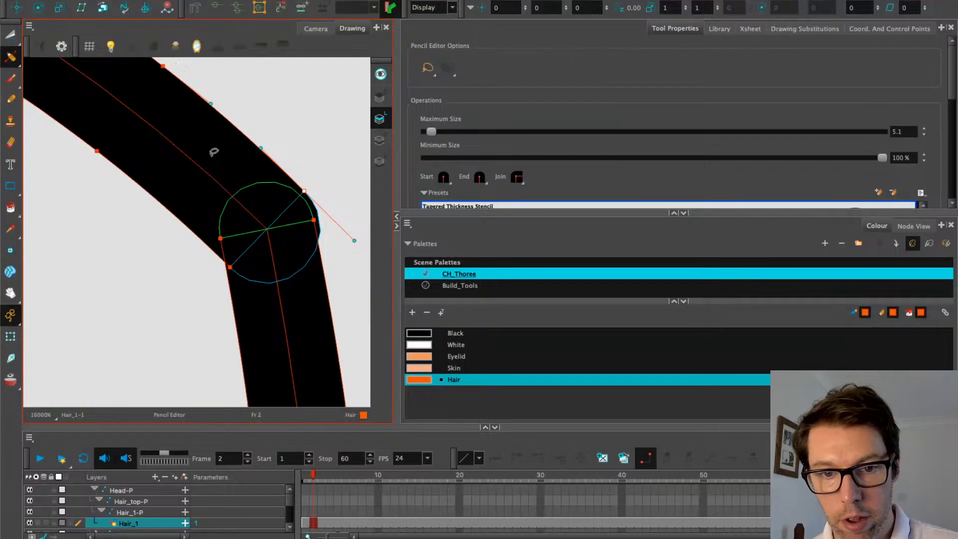
drag(308, 199, 303, 202)
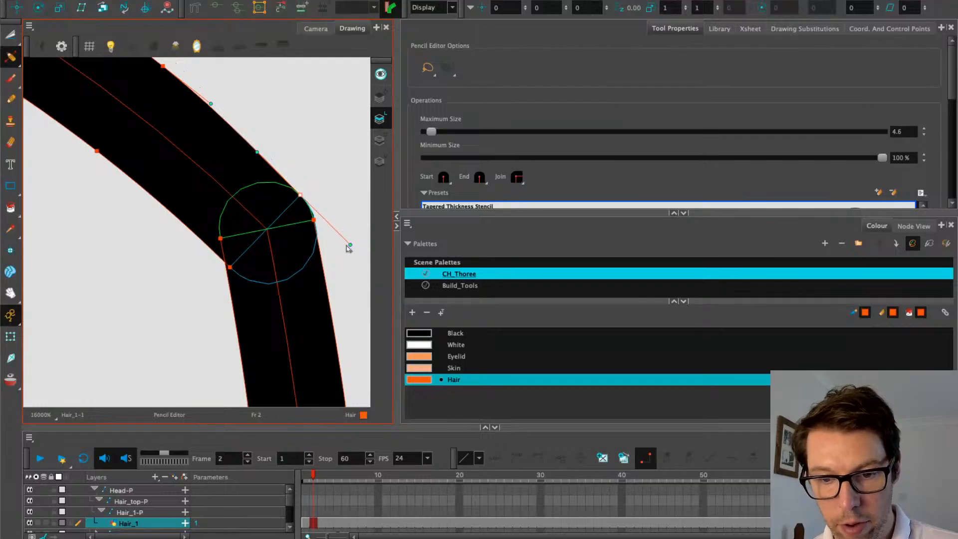
drag(351, 245, 344, 239)
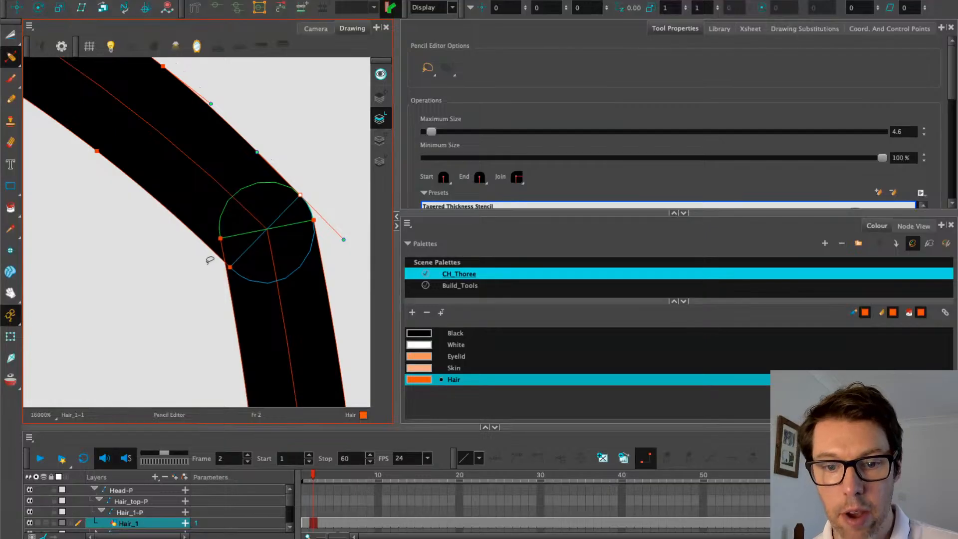
scroll(203, 258, down, 4)
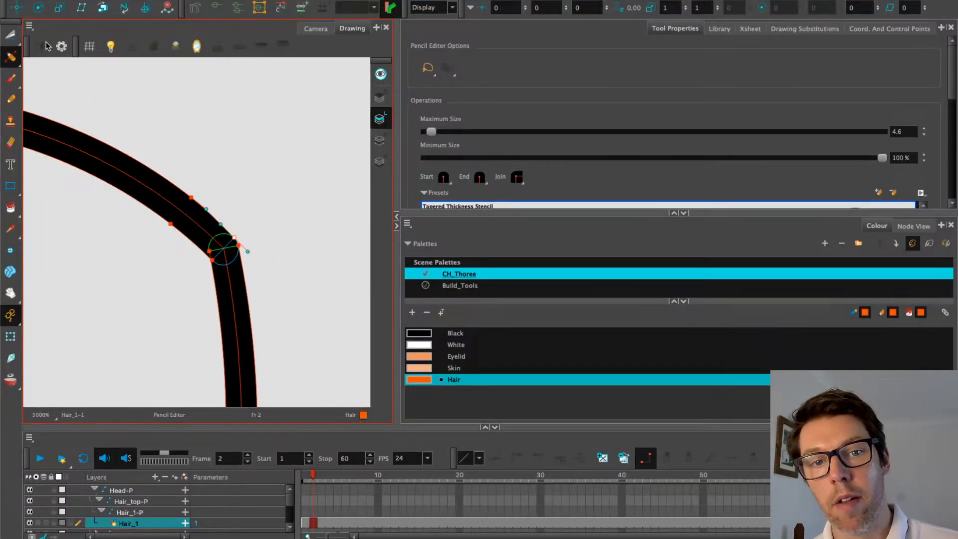
Return to the Camera view of the whole character with the Node View showing
drag(10, 56, 53, 37)
scroll(150, 186, down, 3)
key(space)
drag(95, 221, 179, 220)
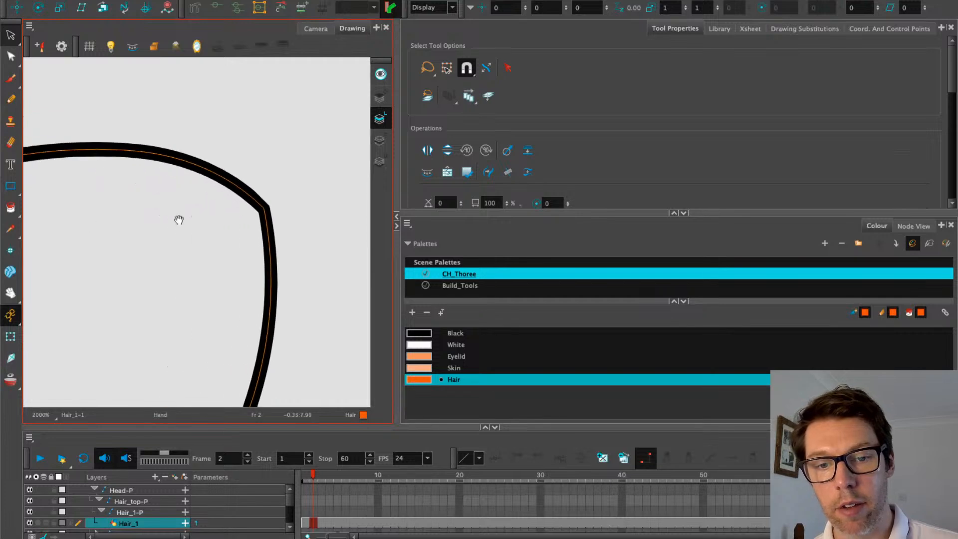
scroll(178, 220, down, 1)
key(space)
drag(129, 190, 274, 87)
click(316, 29)
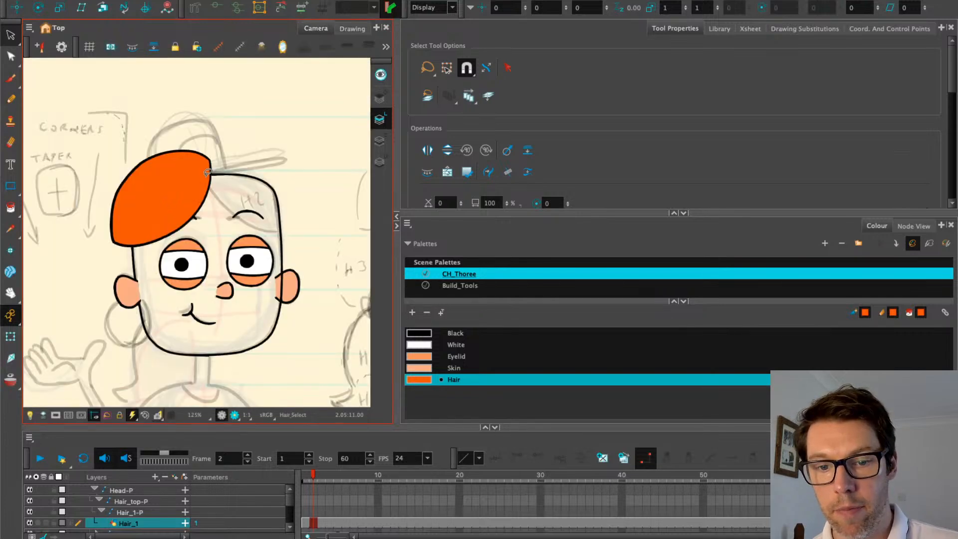
scroll(207, 172, down, 2)
key(shift+t)
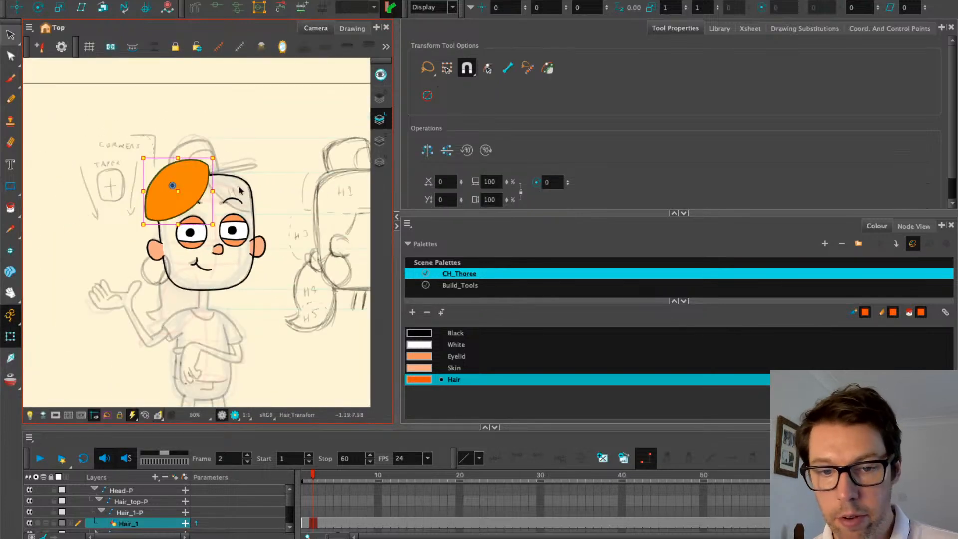
click(914, 225)
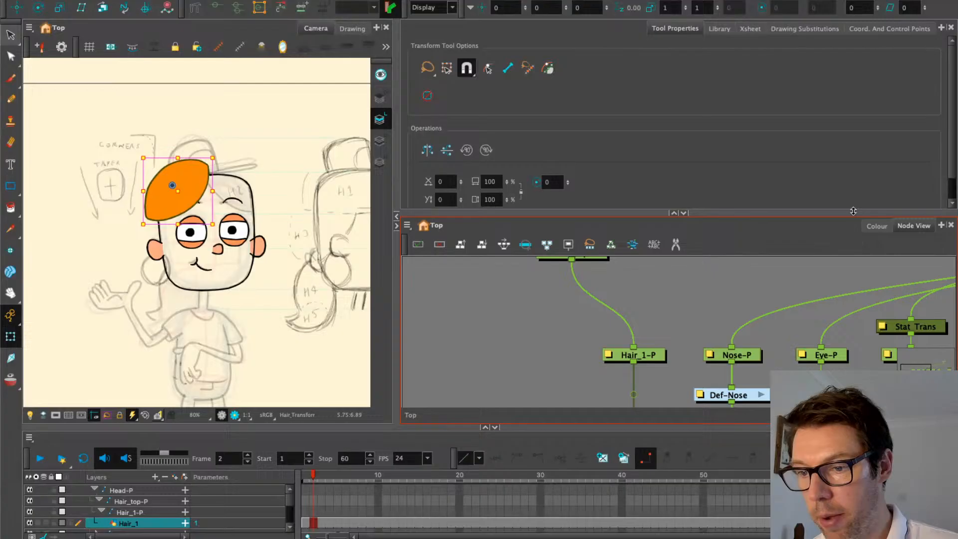
Paste Special the copied hair peg and drawing nodes and place them left of Hair_1
click(674, 213)
drag(499, 176, 564, 302)
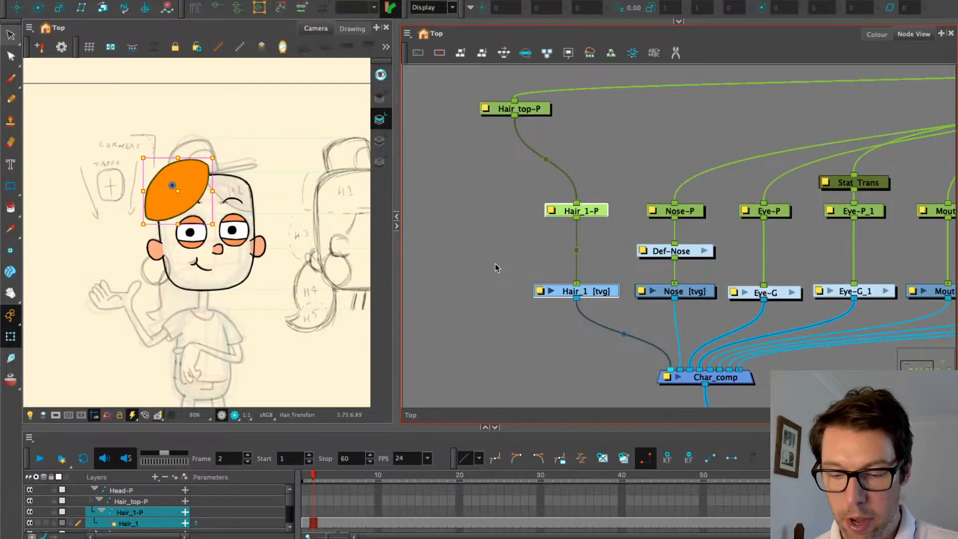
key(ctrl+b)
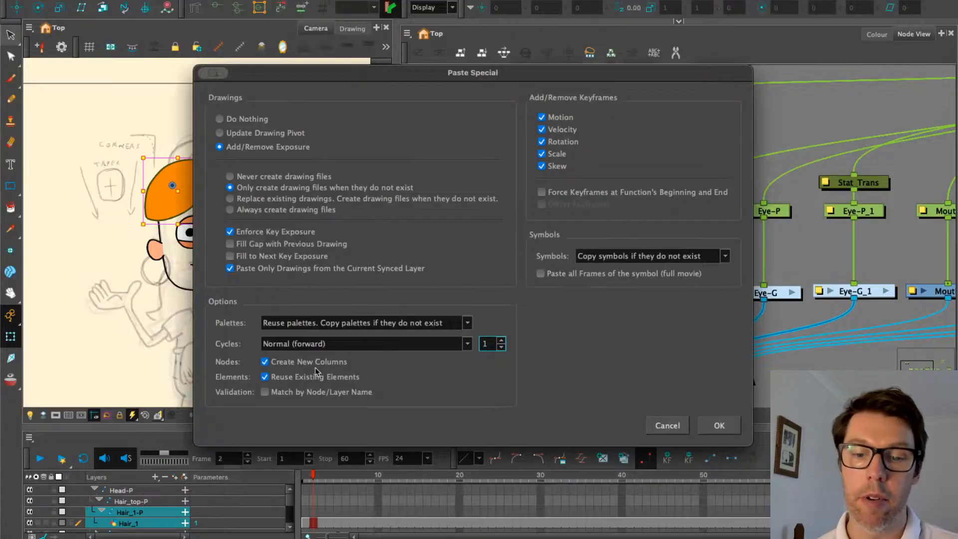
click(725, 424)
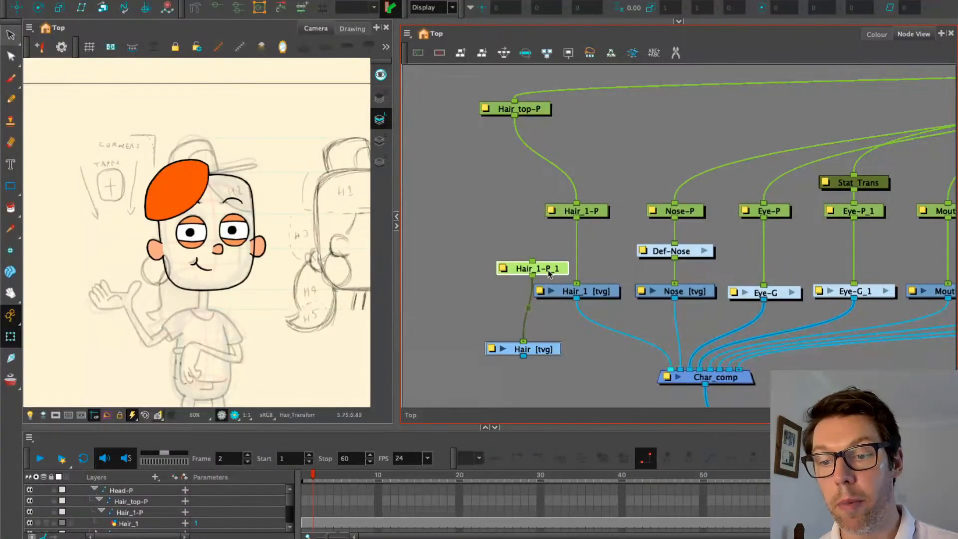
drag(563, 269, 526, 211)
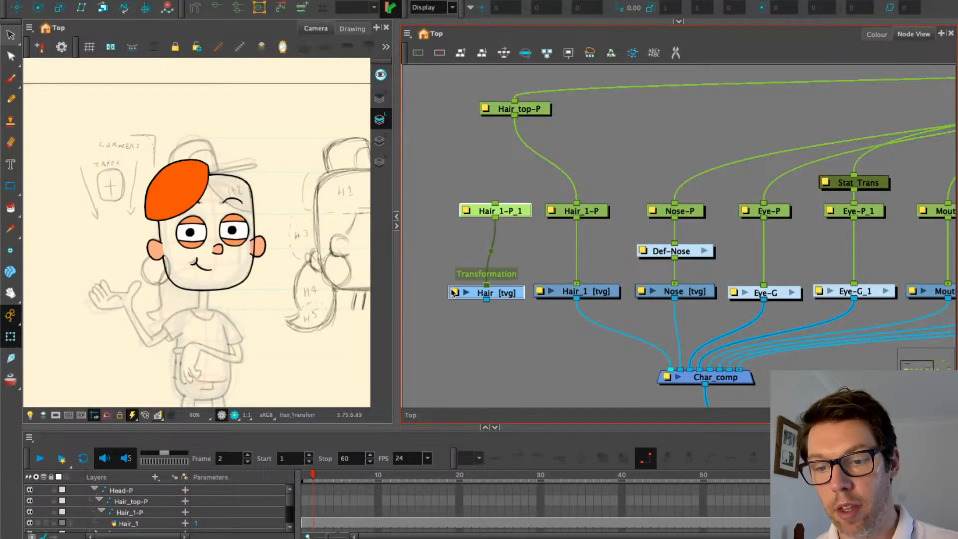
Rename the pasted peg to Hair_2-P and the pasted drawing to Hair_2
double_click(462, 212)
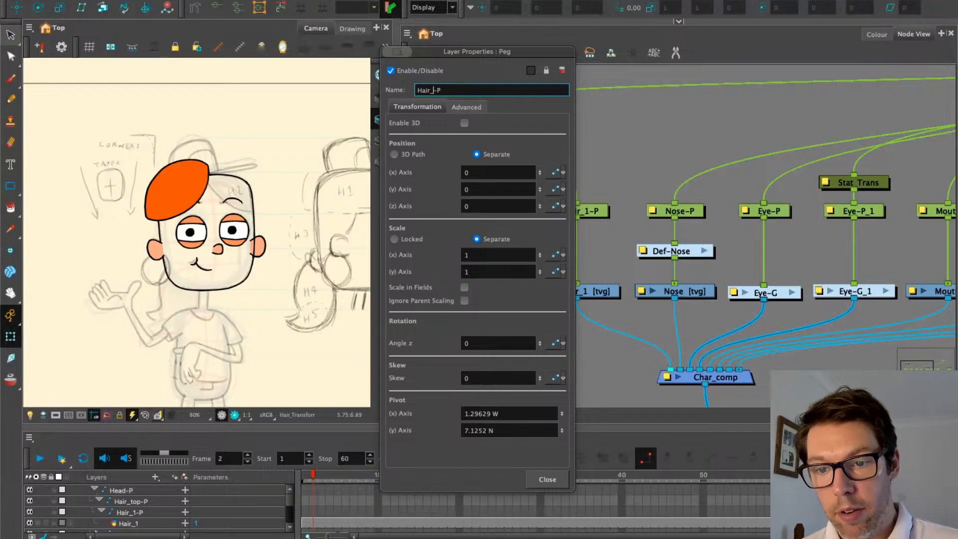
text(2)
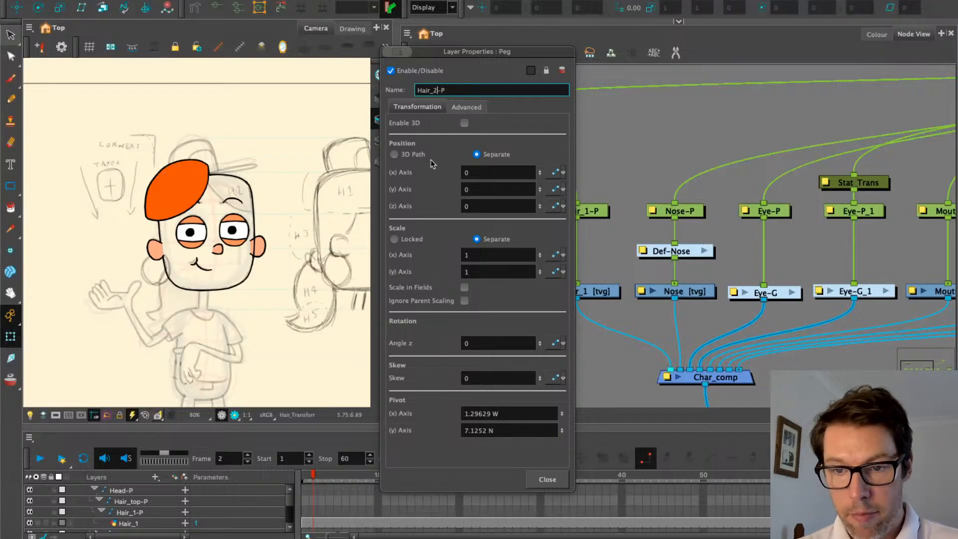
click(544, 481)
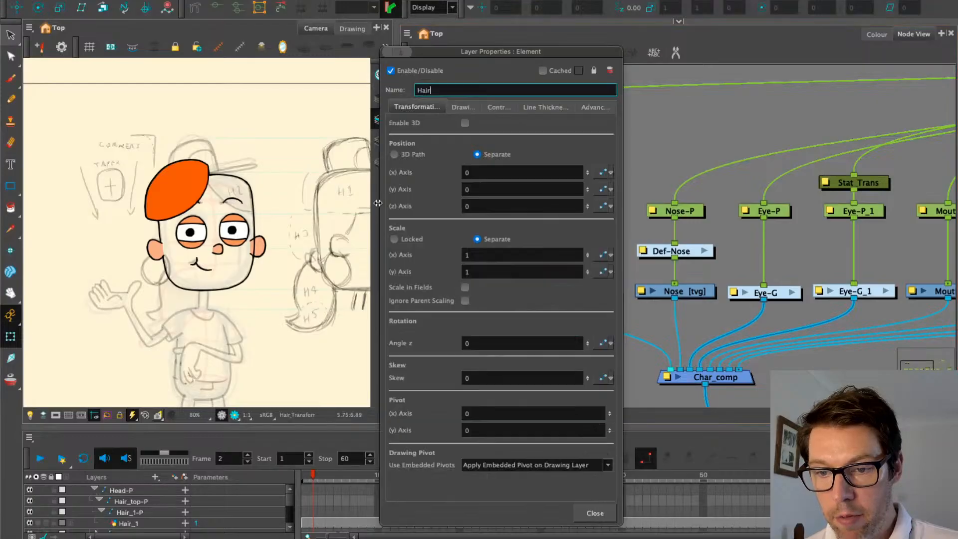
double_click(458, 295)
click(456, 88)
text(_2)
click(594, 512)
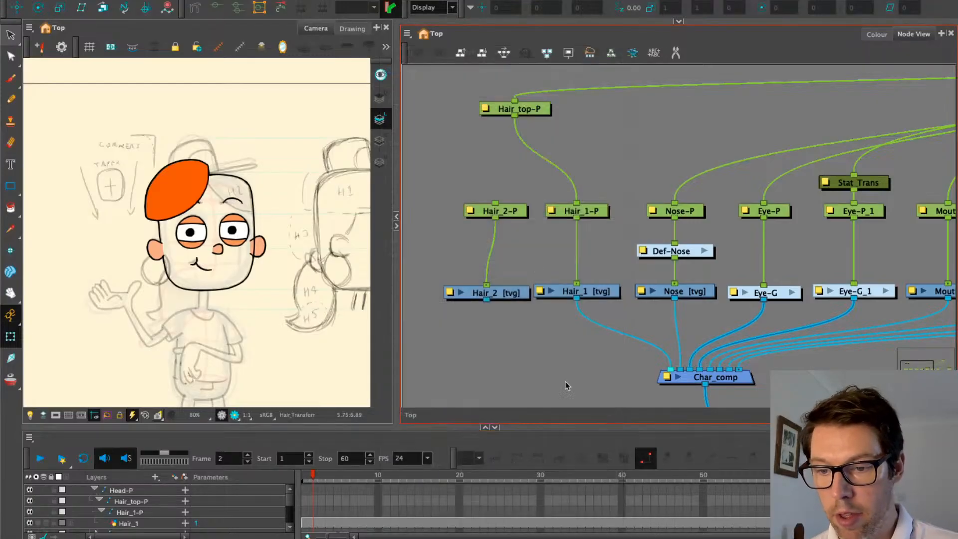
Connect Hair_2-P under Hair_top-P and plug Hair_2 into Char_comp
drag(517, 213, 509, 214)
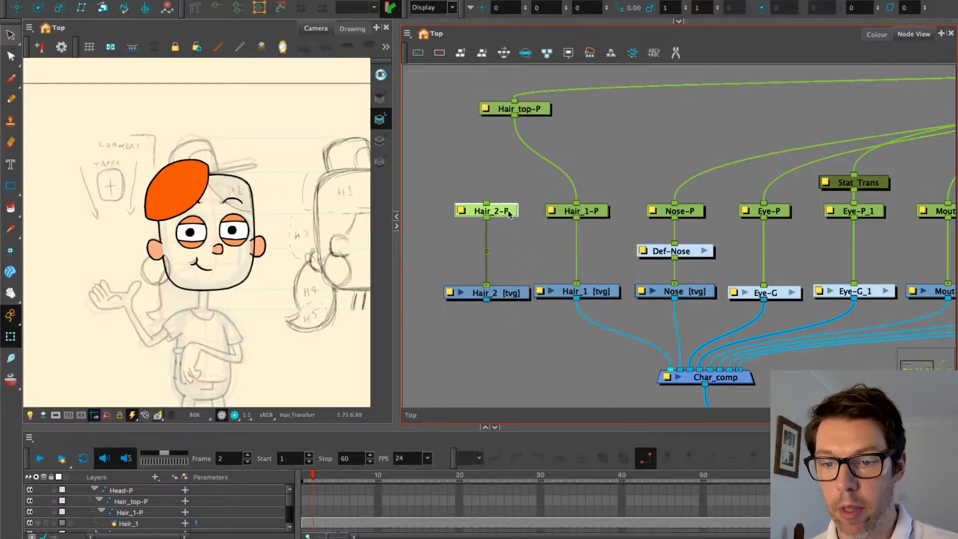
drag(515, 116, 487, 204)
drag(496, 349, 479, 312)
drag(491, 262, 675, 364)
click(670, 344)
Duplicate Char_comp, wire Hair_2 and Hair_1 into the copy, and rename it Hair_comp
drag(601, 335, 562, 237)
key(super+c)
key(super+v)
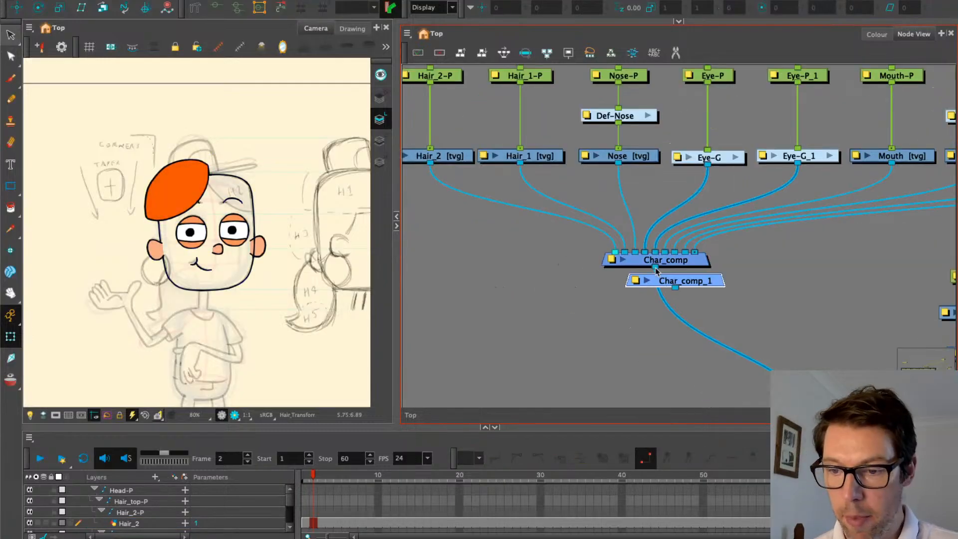
drag(713, 281, 486, 215)
drag(485, 215, 540, 230)
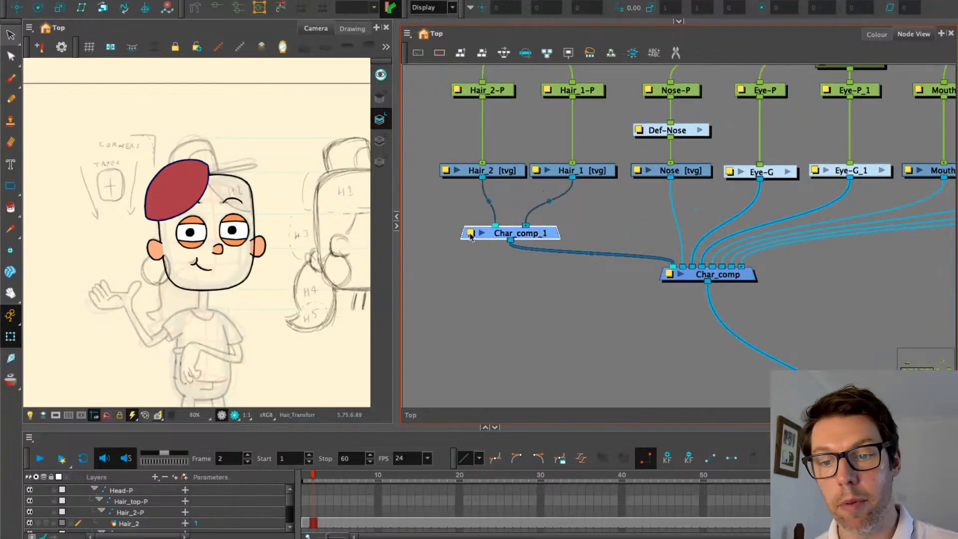
click(470, 233)
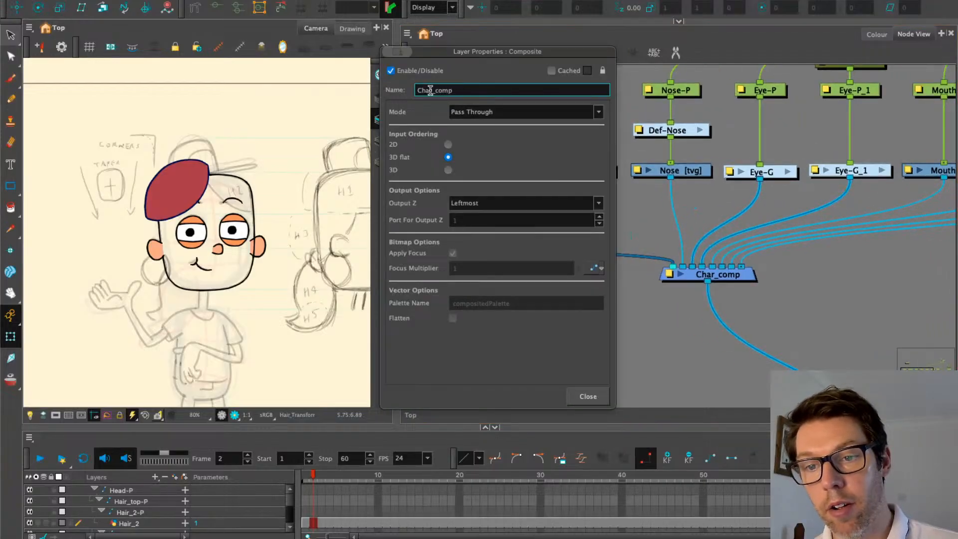
drag(434, 90, 418, 90)
text(Hair_)
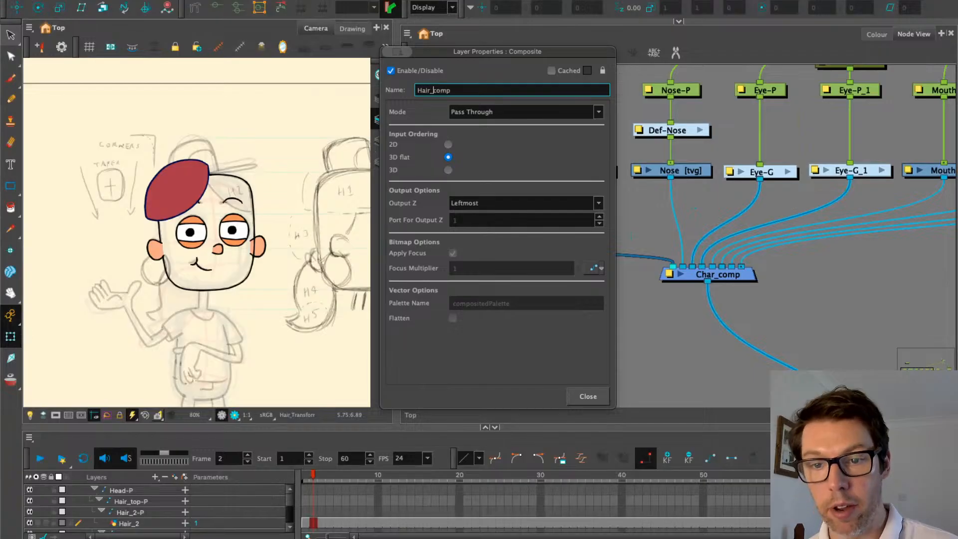
click(588, 396)
scroll(571, 331, up, 3)
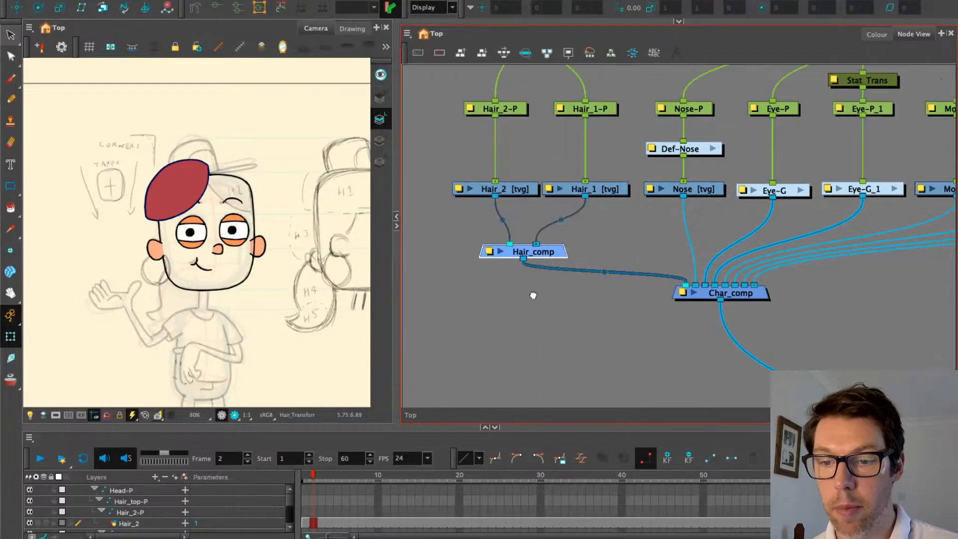
Add a parent peg Hair_2-P-P between Hair_top-P and Hair_2-P
drag(570, 316, 579, 318)
click(512, 277)
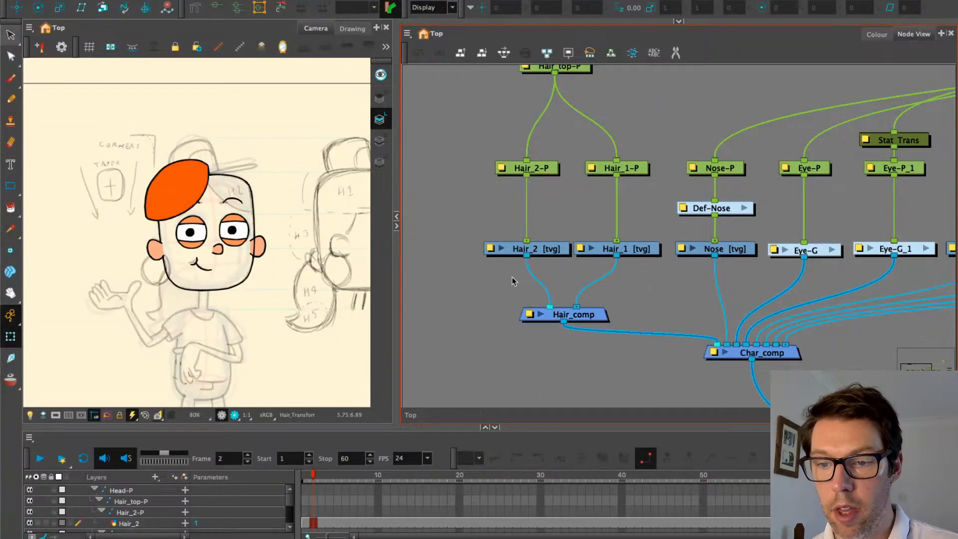
click(527, 169)
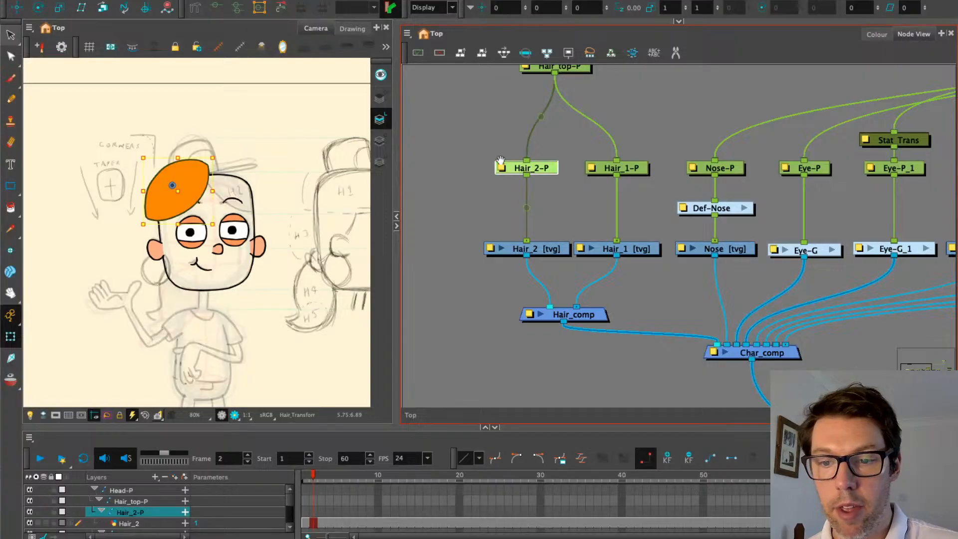
scroll(504, 236, up, 3)
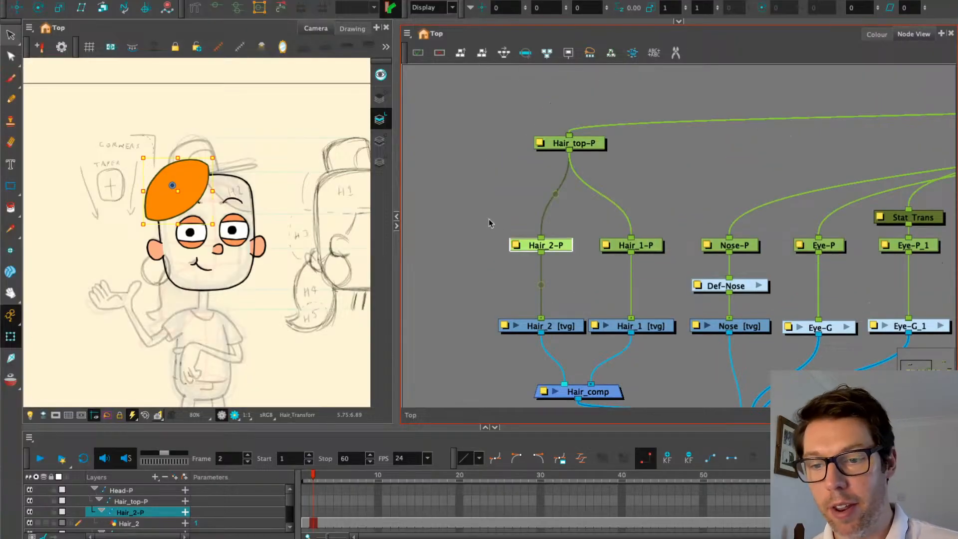
key(ctrl+p)
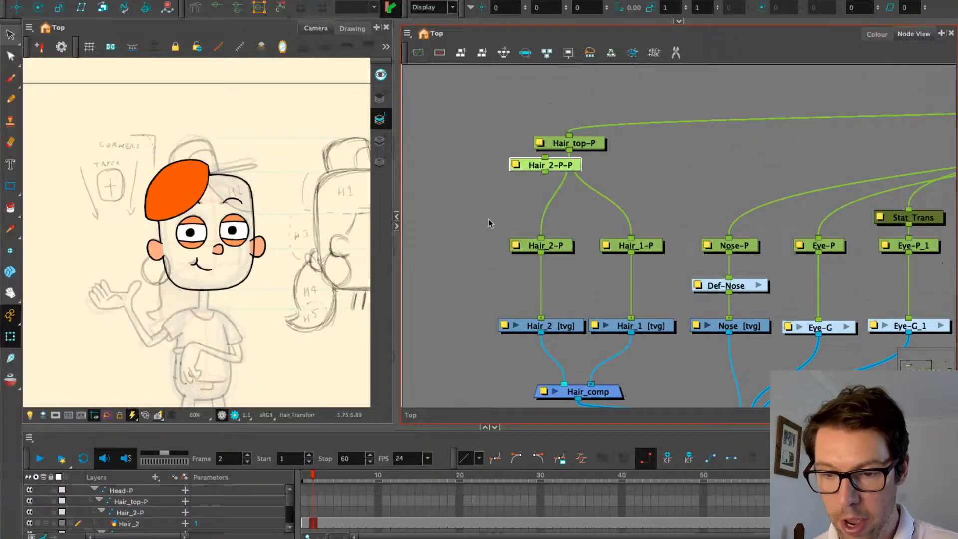
drag(557, 167, 555, 191)
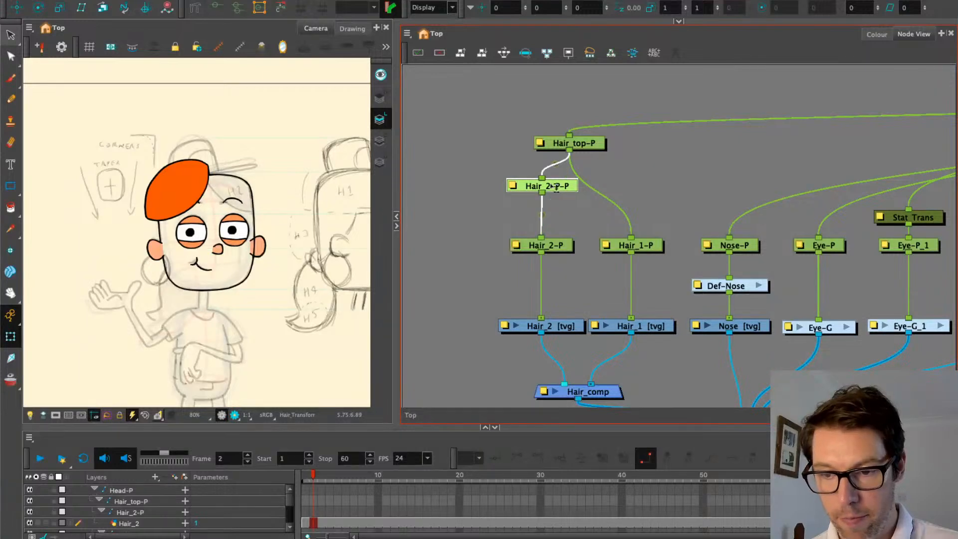
click(501, 213)
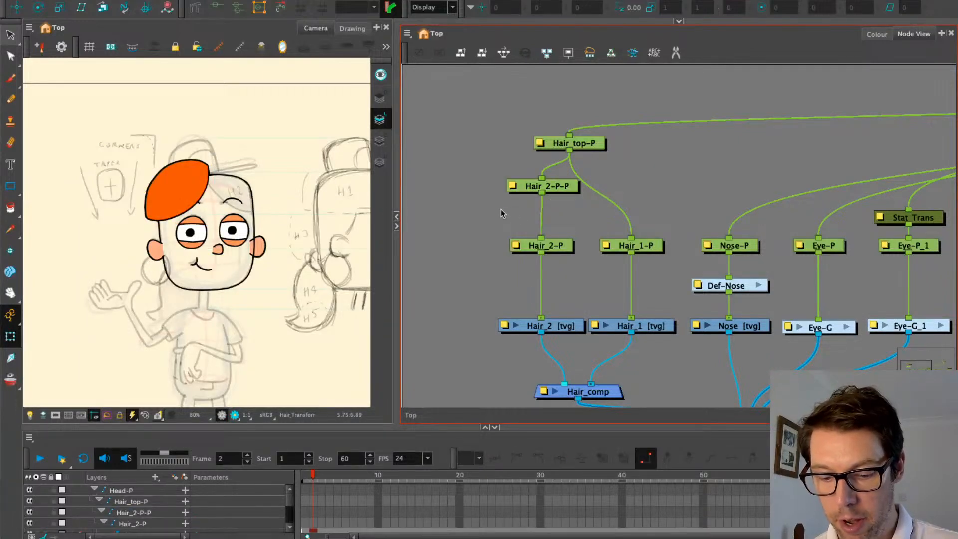
Create a Static-Transformation node and insert it between Hair_2-P-P and Hair_2-P
key(Return)
text(st)
double_click(529, 228)
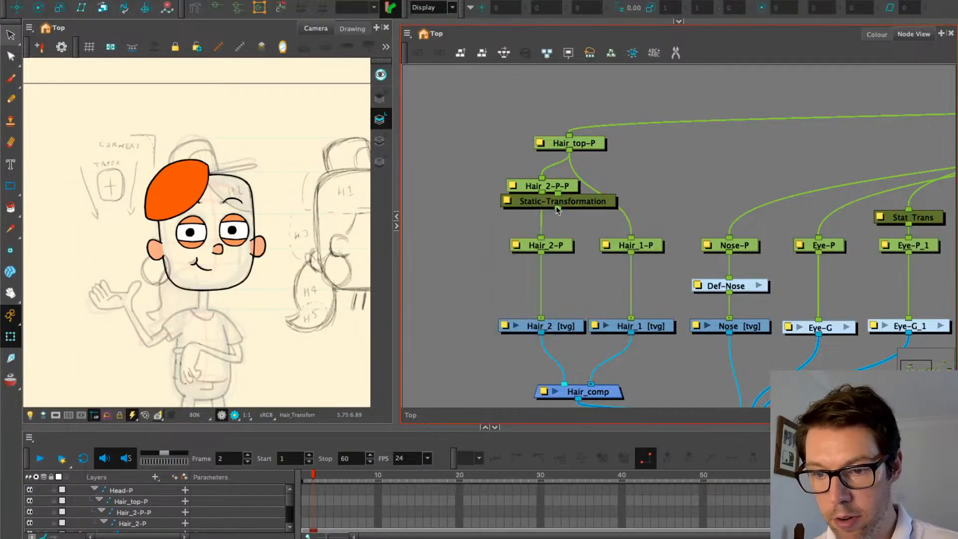
mouse_move(557, 209)
mouse_down()
mouse_move(522, 216)
mouse_move(543, 221)
mouse_up()
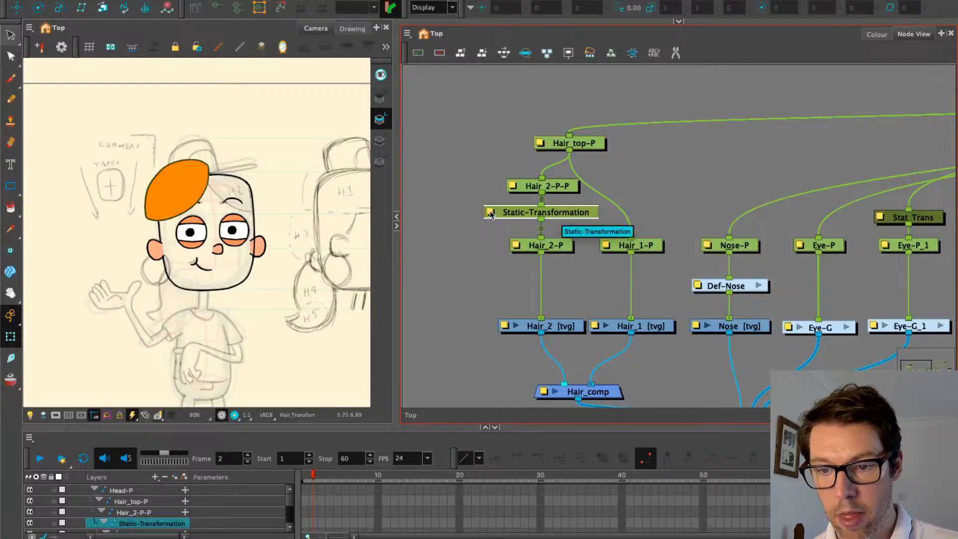
click(547, 186)
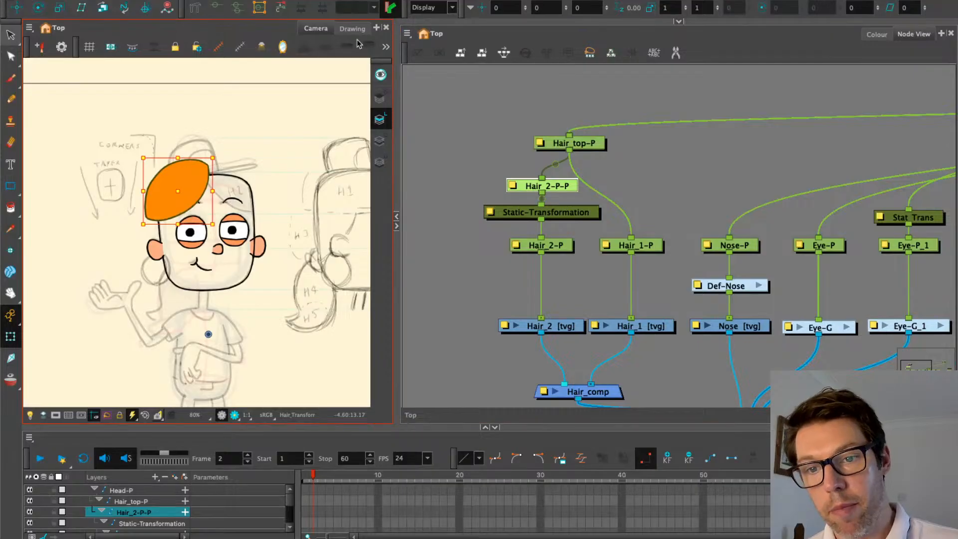
click(386, 47)
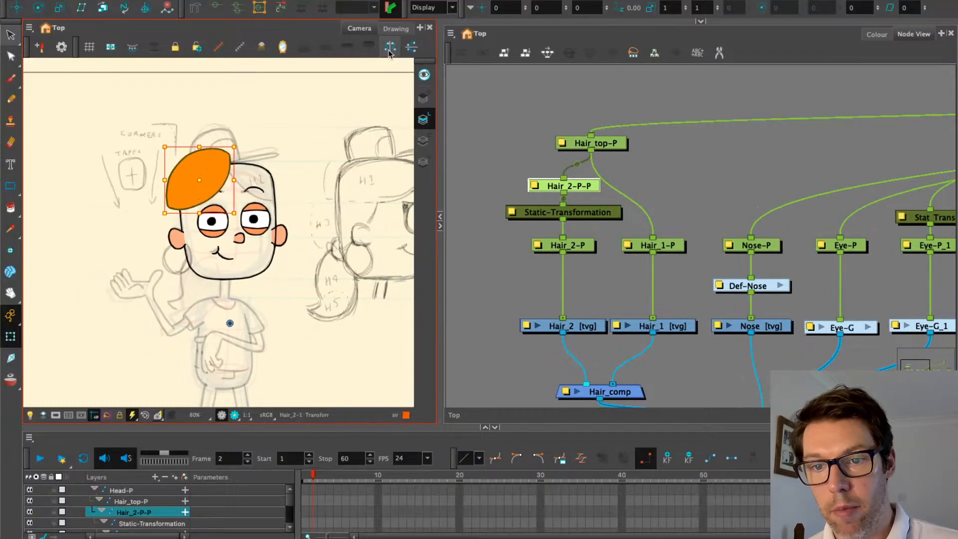
Flip the second hair piece horizontally, then nudge and rotate it onto the head's right side
click(389, 48)
click(272, 165)
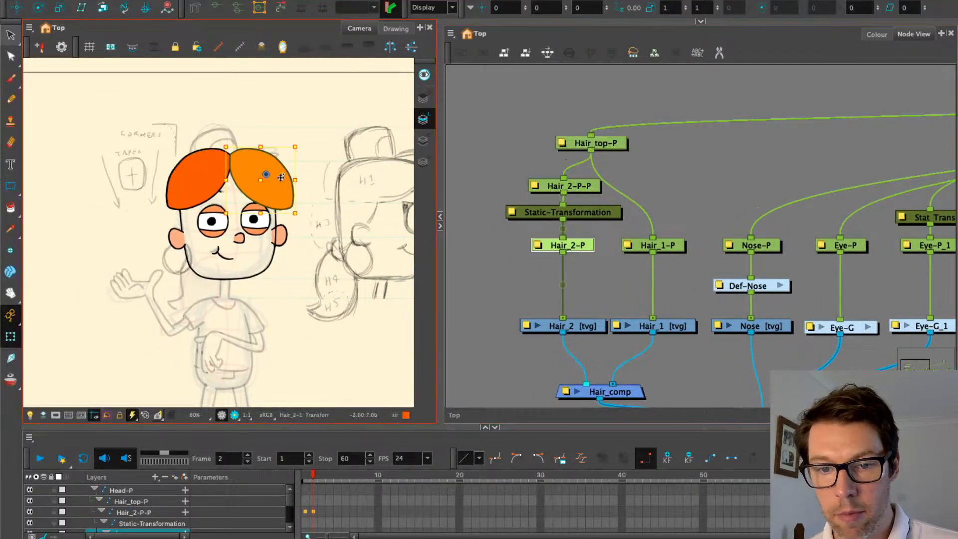
mouse_move(280, 177)
mouse_down()
mouse_move(299, 152)
mouse_move(286, 174)
mouse_up()
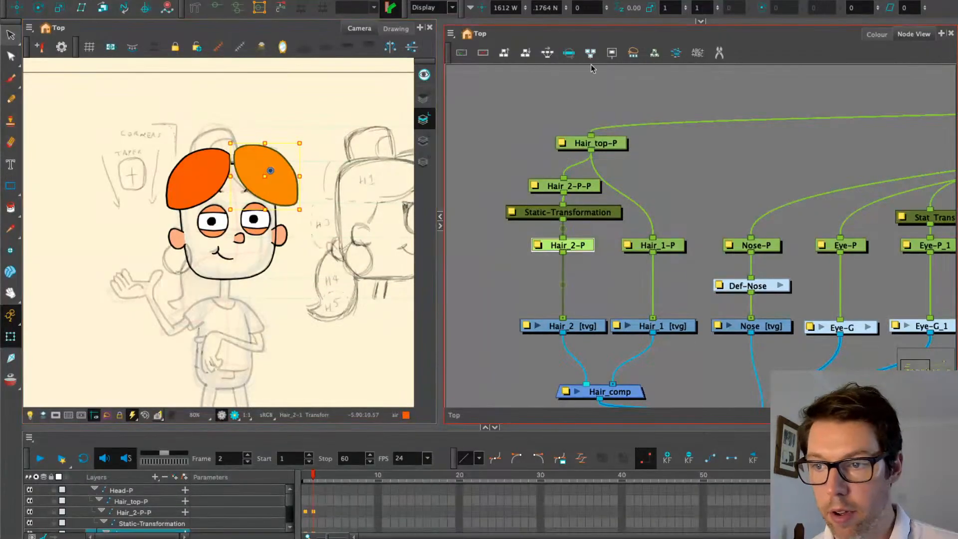
click(701, 22)
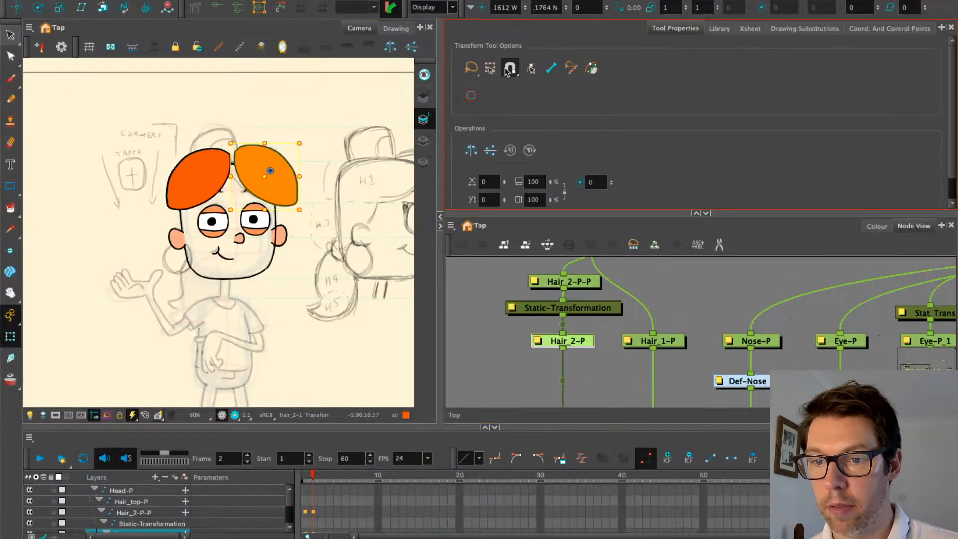
click(698, 214)
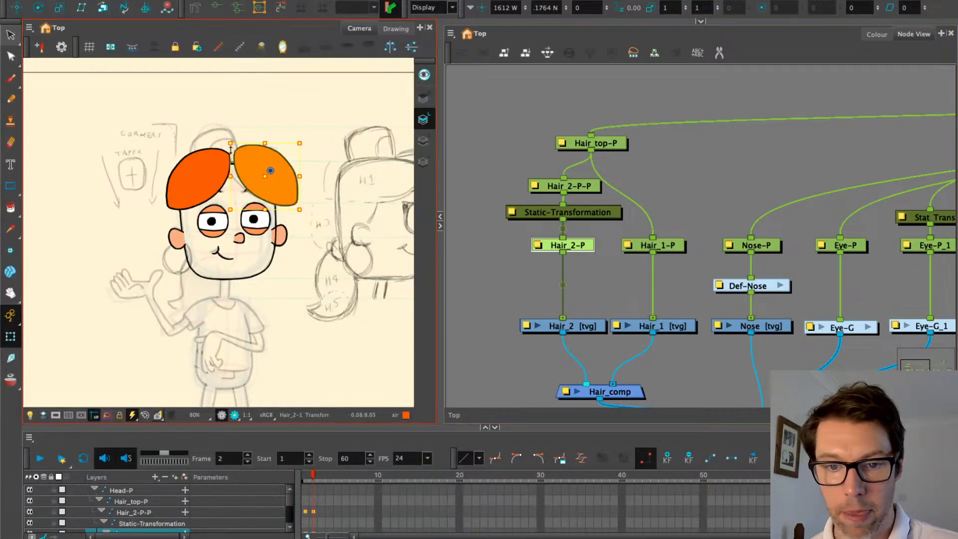
drag(224, 140, 252, 168)
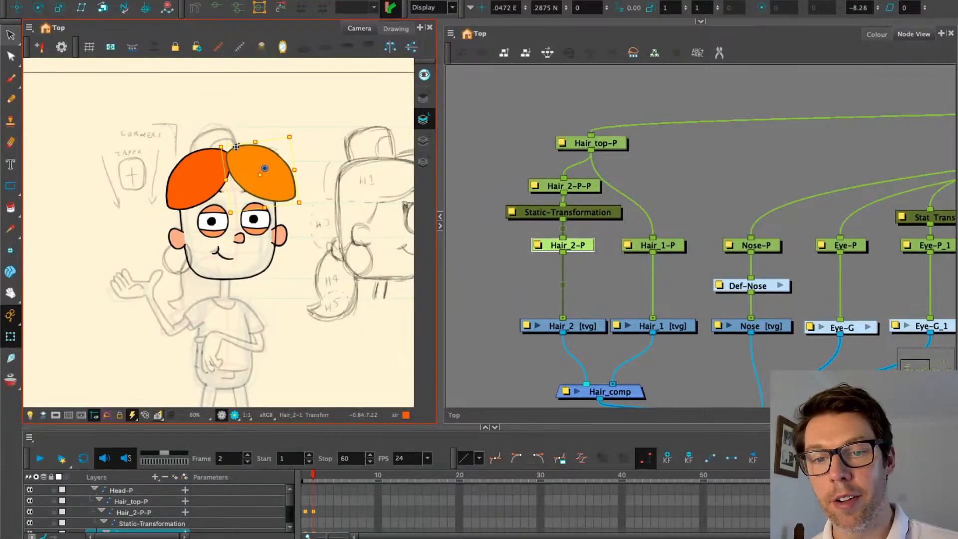
Bake the parent peg's transformation into Static-Transformation and delete the Hair_2-P-P peg
click(577, 195)
double_click(515, 215)
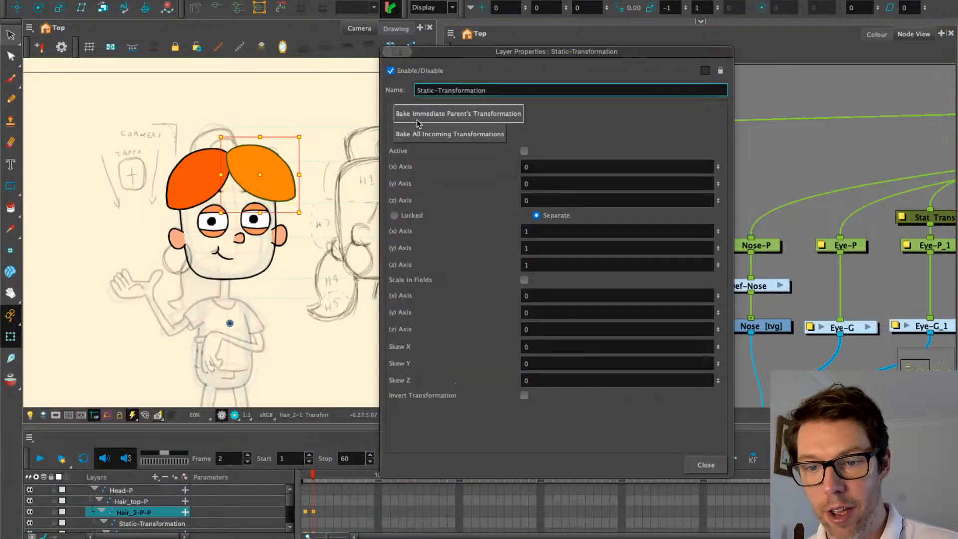
click(418, 118)
click(705, 465)
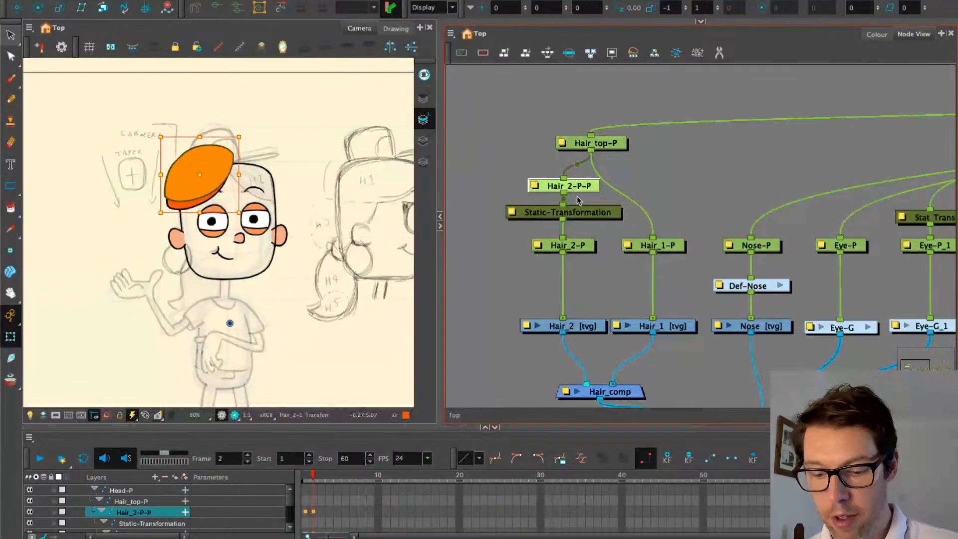
key(Delete)
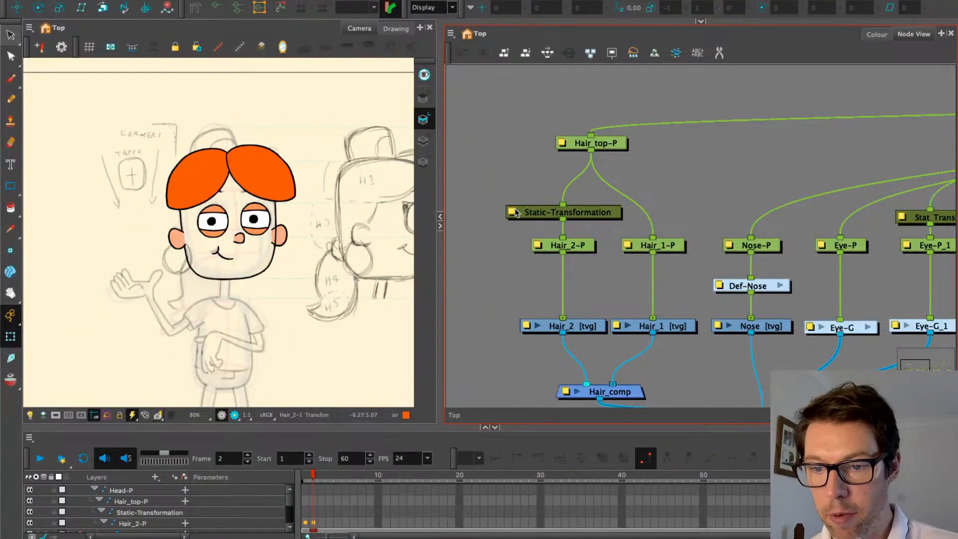
Change the Static-Transformation node's Name field to Stat_Trans_3 and pan the node graph up
double_click(515, 213)
drag(499, 88, 328, 88)
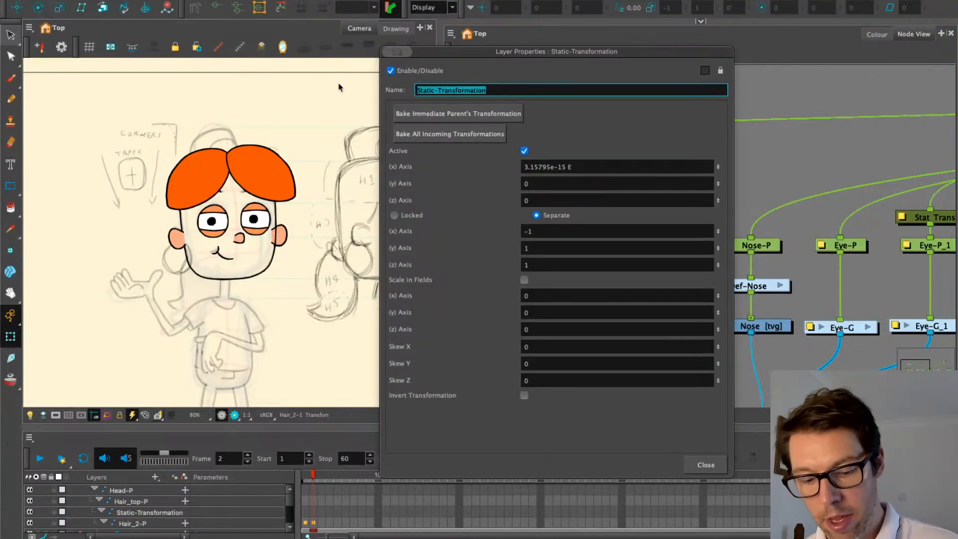
text(Stat_Trans_3)
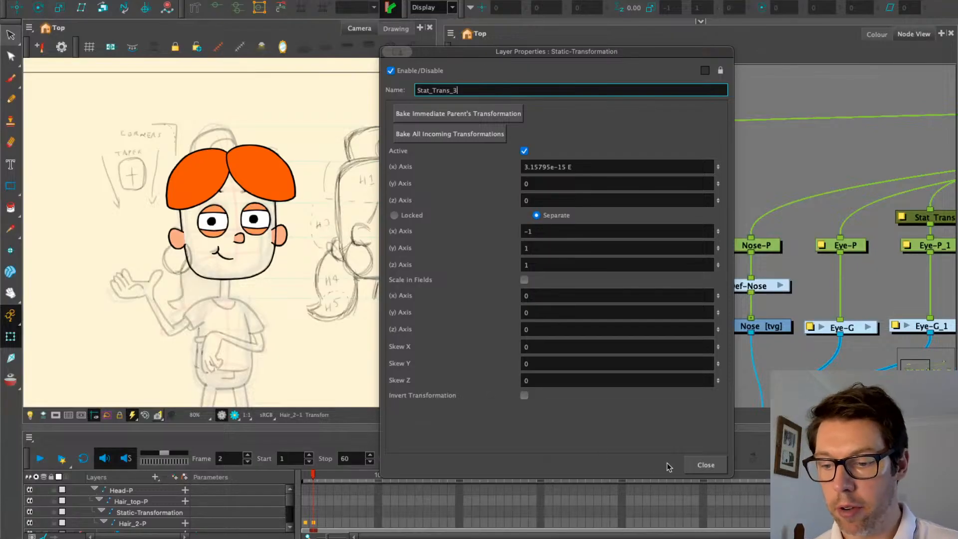
click(706, 464)
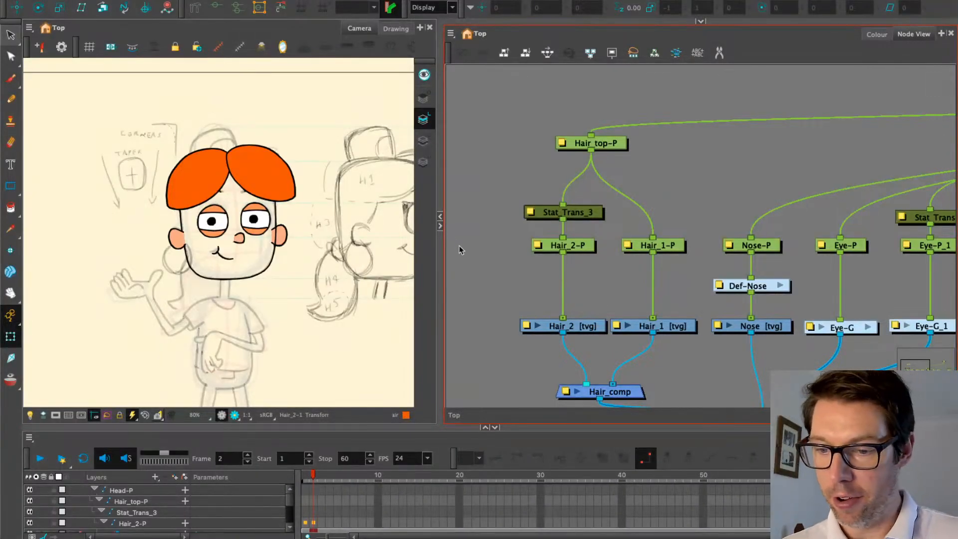
drag(485, 274, 478, 248)
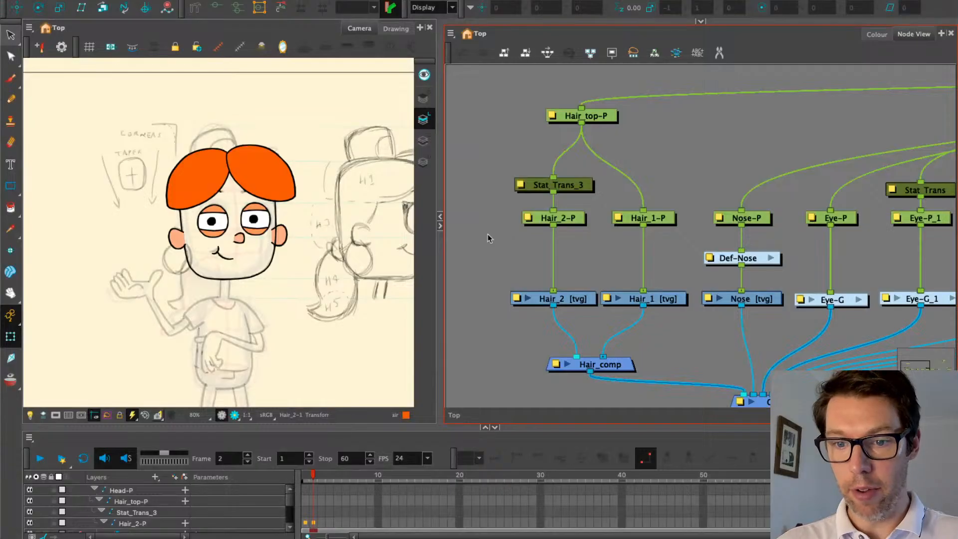
Add an Auto-Patch node to the hair chain and rename it AP
scroll(489, 238, down, 2)
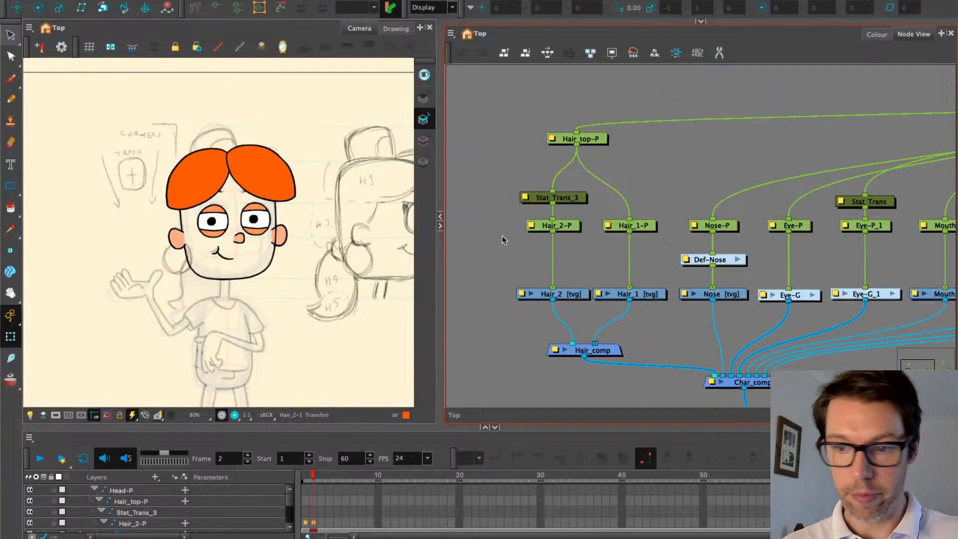
scroll(527, 295, down, 2)
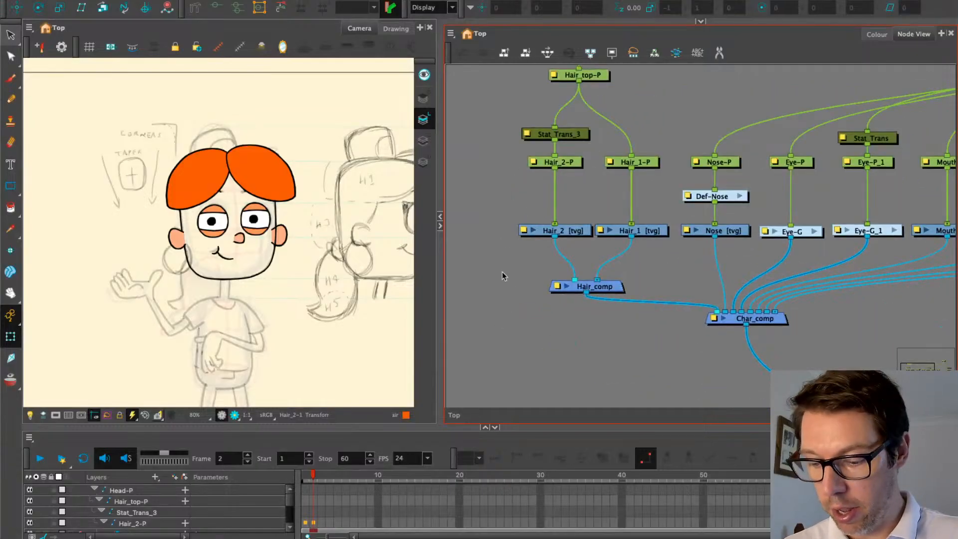
key(Tab)
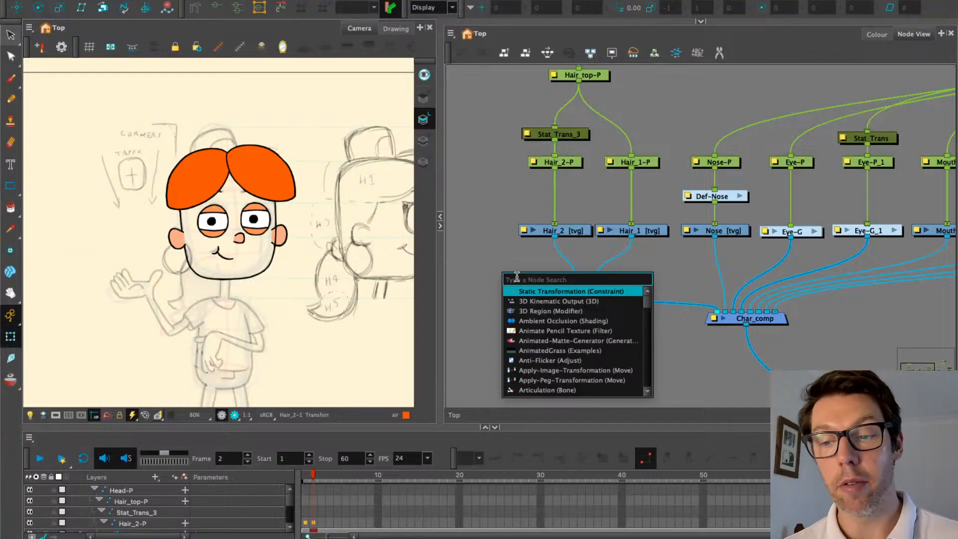
text(auto)
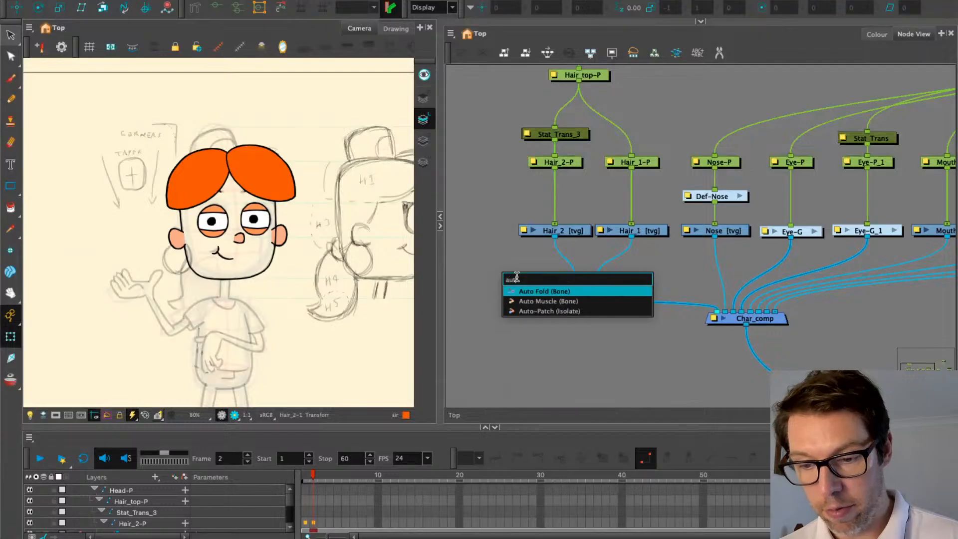
click(544, 311)
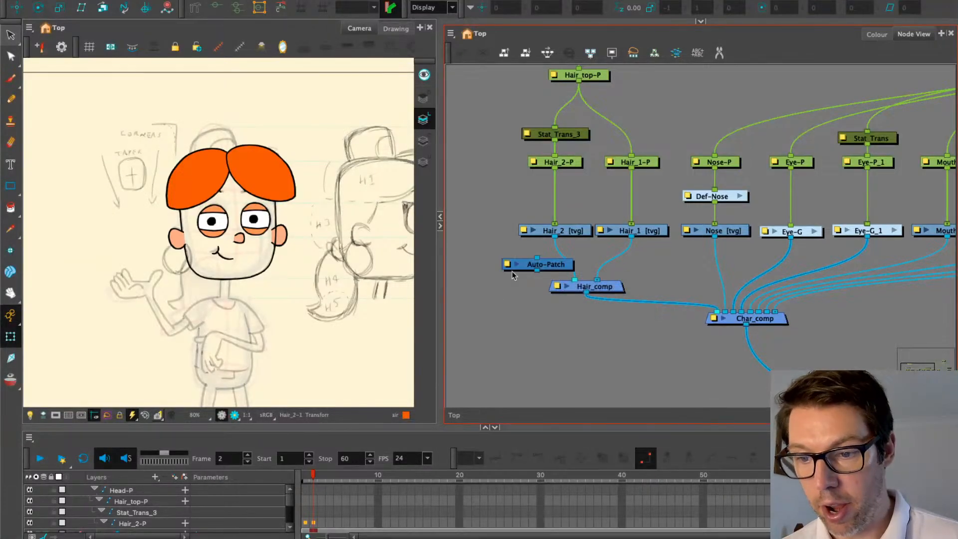
drag(551, 271, 605, 197)
double_click(599, 191)
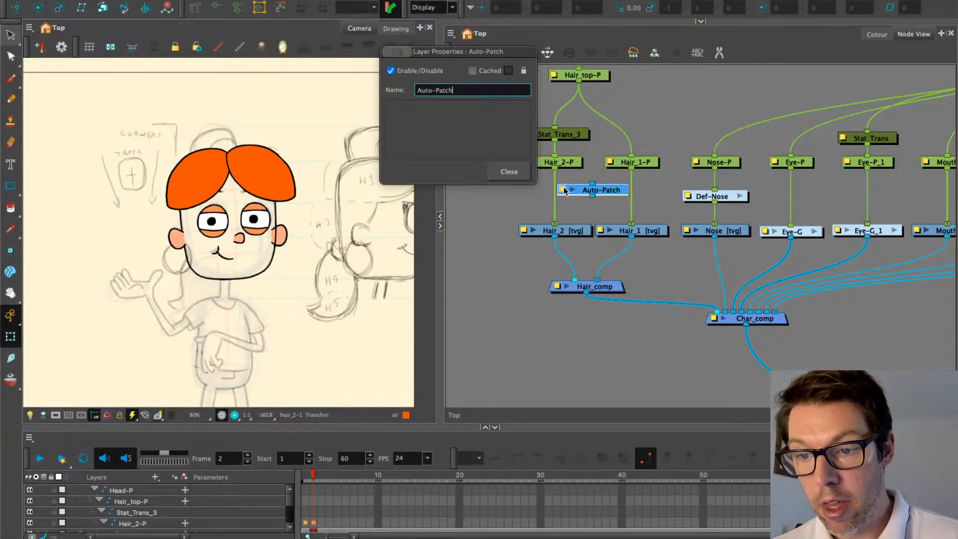
triple_click(471, 89)
text(A)
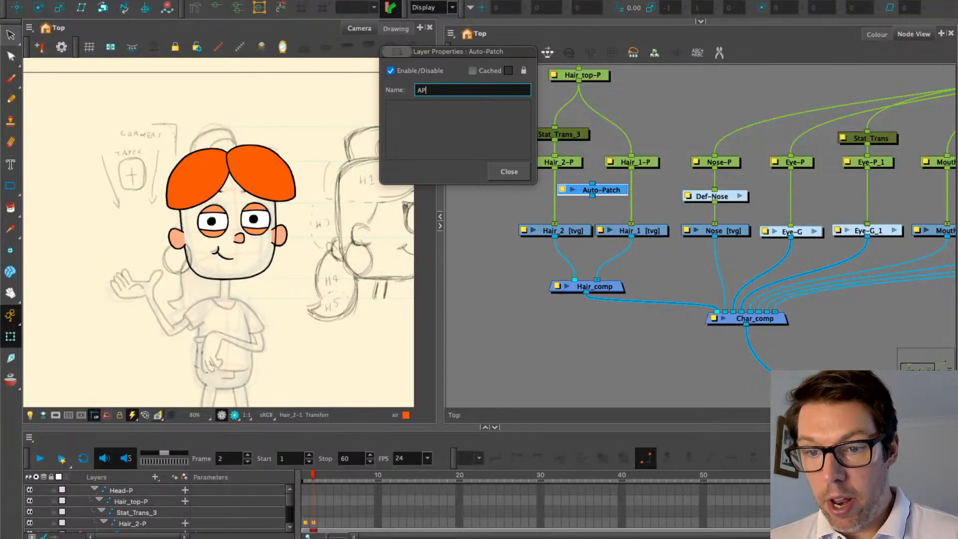
text(P)
click(509, 171)
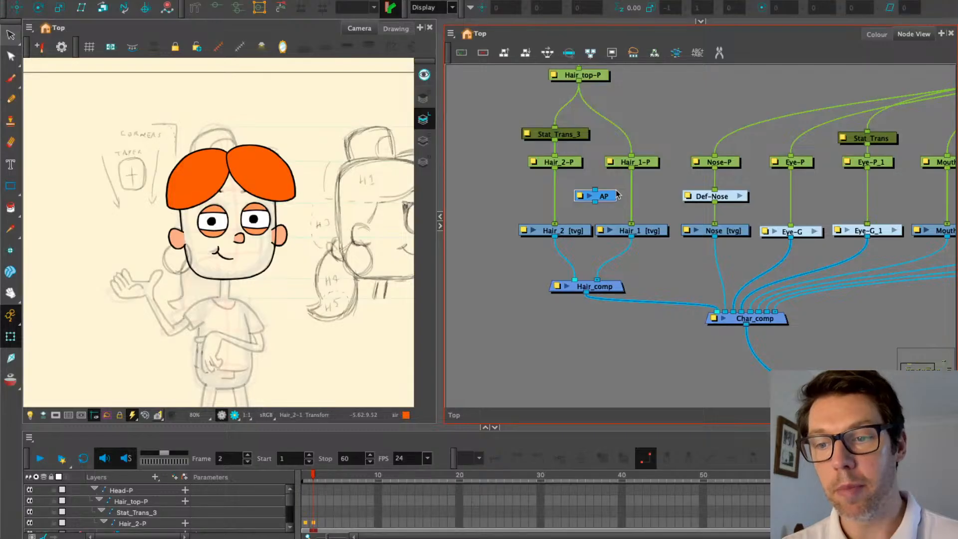
Move the AP node between the Hair_2 and Hair_1 drawings, just above Hair_comp
scroll(573, 270, down, 8)
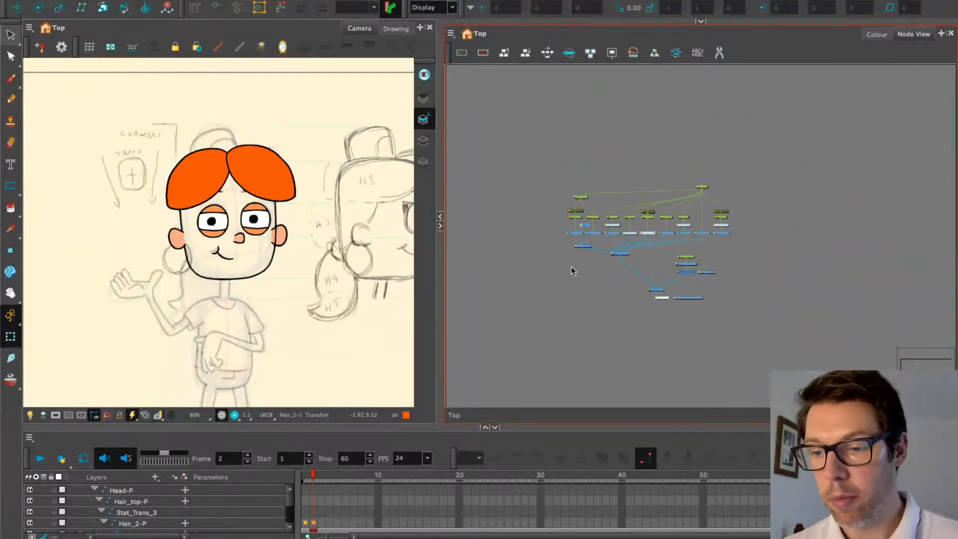
scroll(593, 233, up, 8)
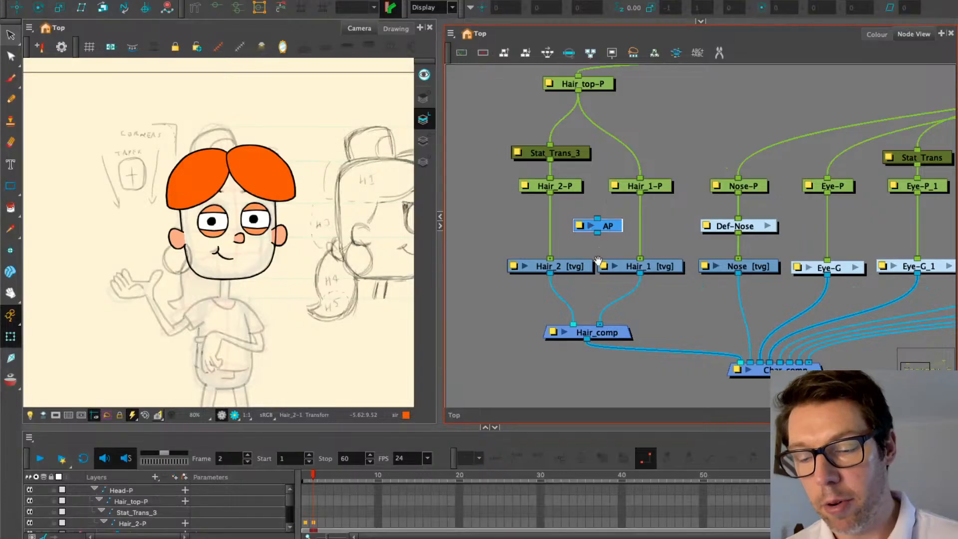
drag(602, 286, 601, 246)
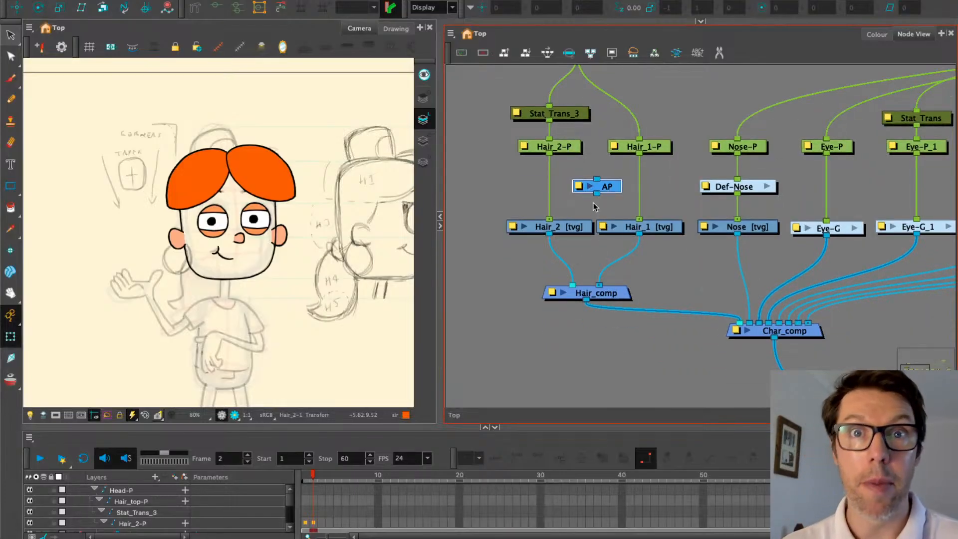
drag(612, 189, 598, 256)
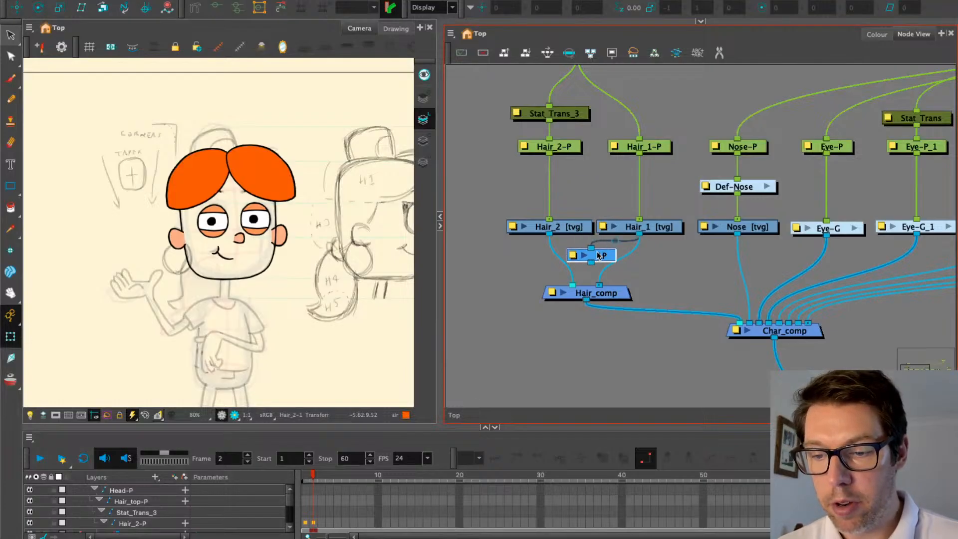
Connect AP's output port into a Hair_comp input
scroll(599, 255, up, 3)
drag(502, 265, 529, 259)
drag(614, 265, 573, 298)
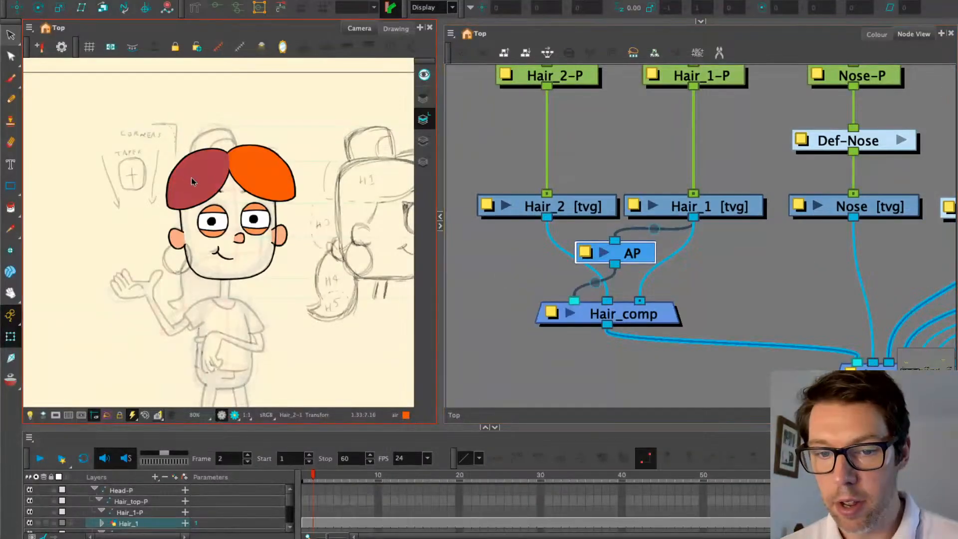
Test the right hair shape's draw order with Alt+Down and Alt+Up
scroll(191, 178, up, 2)
click(282, 209)
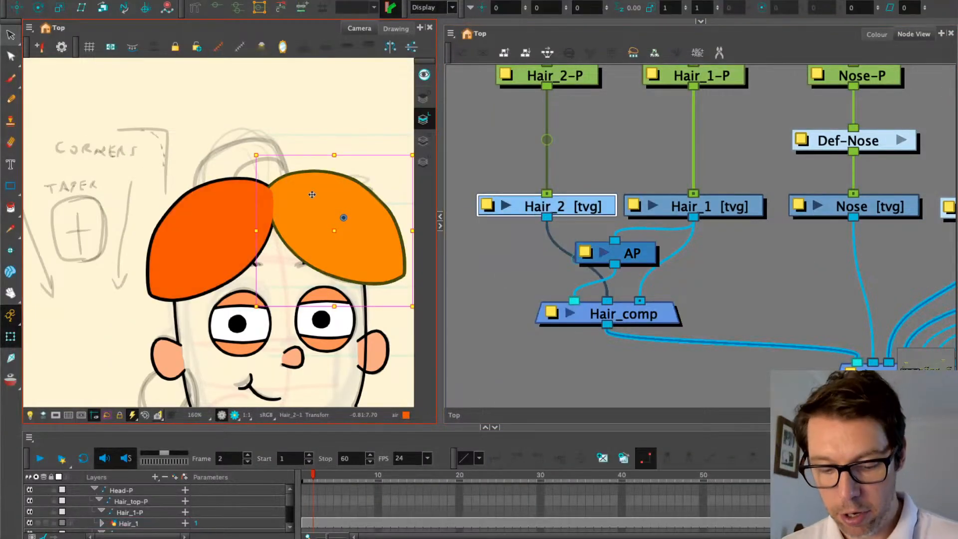
key(alt+Down)
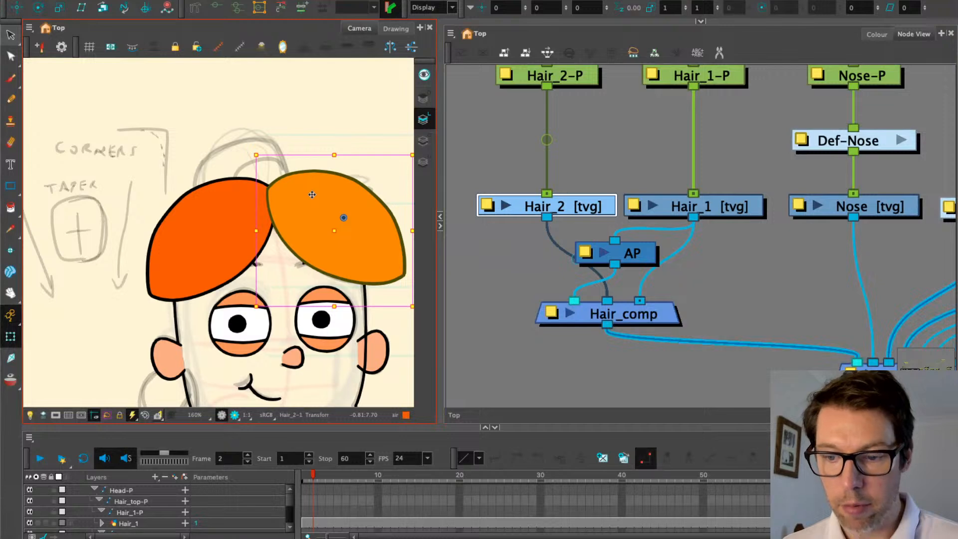
key(alt+Up)
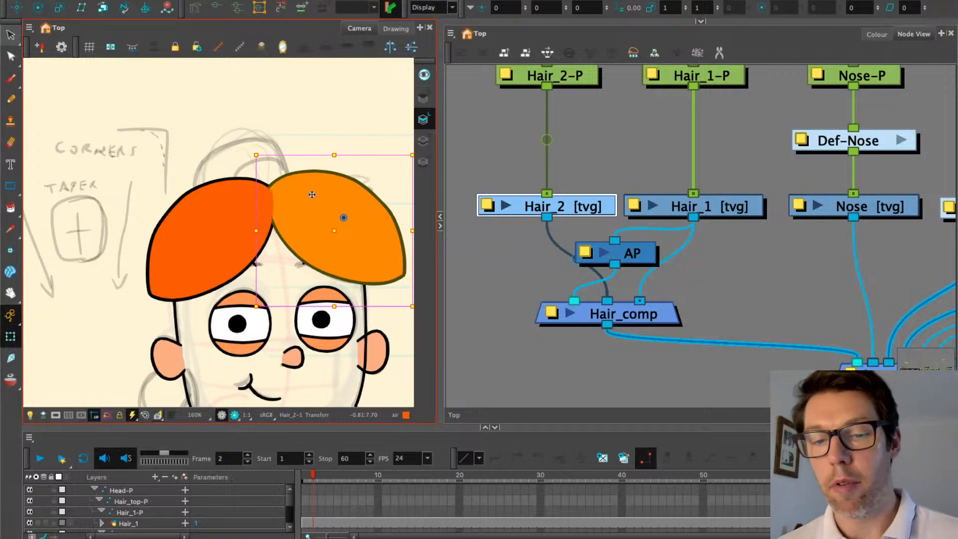
Nudge the AP node further left into a tidy position and recentre the character artwork
scroll(312, 194, down, 2)
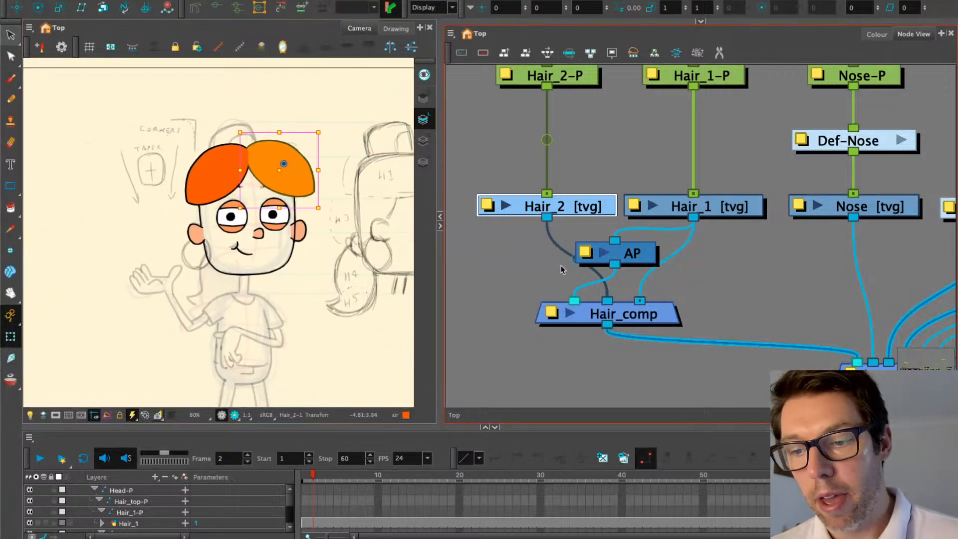
click(560, 266)
mouse_move(646, 251)
mouse_down()
mouse_move(632, 249)
mouse_move(647, 250)
mouse_up()
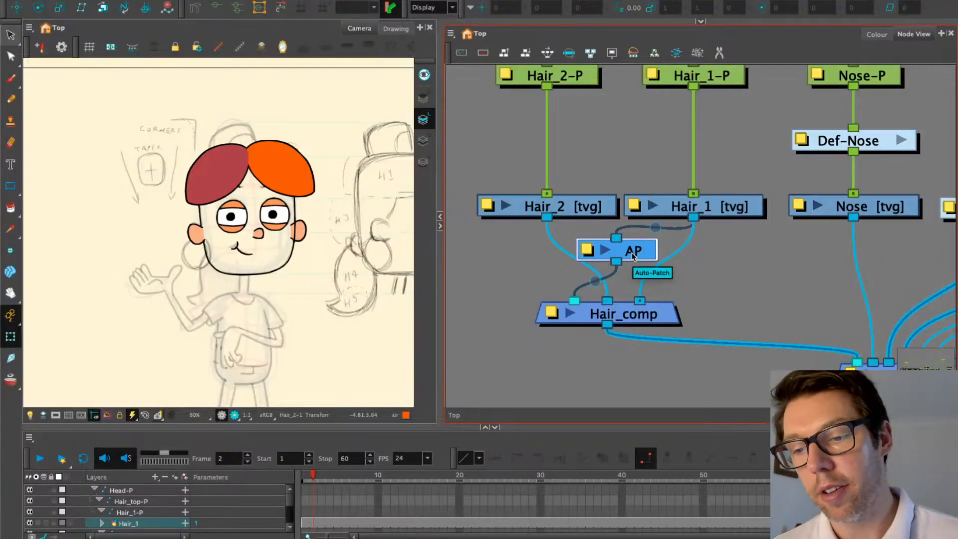
drag(653, 253, 645, 256)
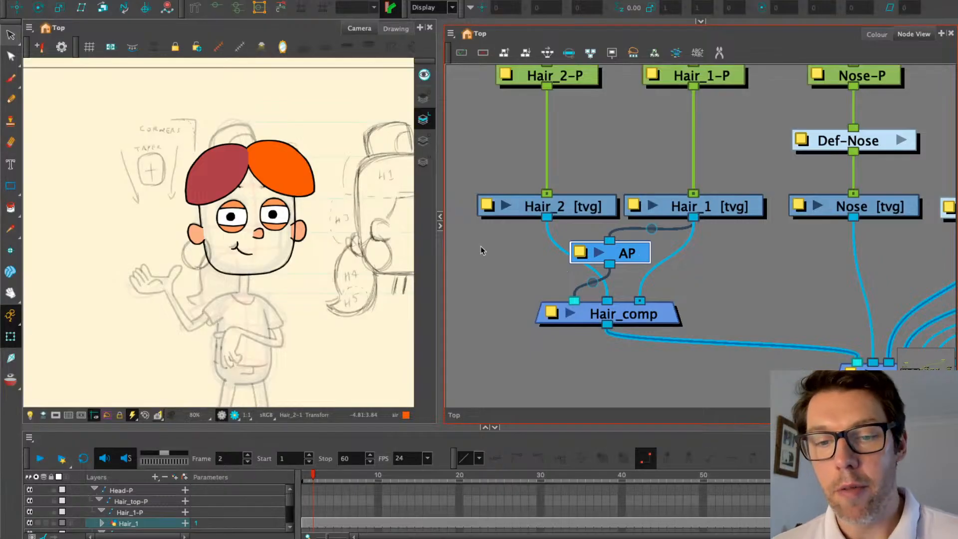
click(561, 279)
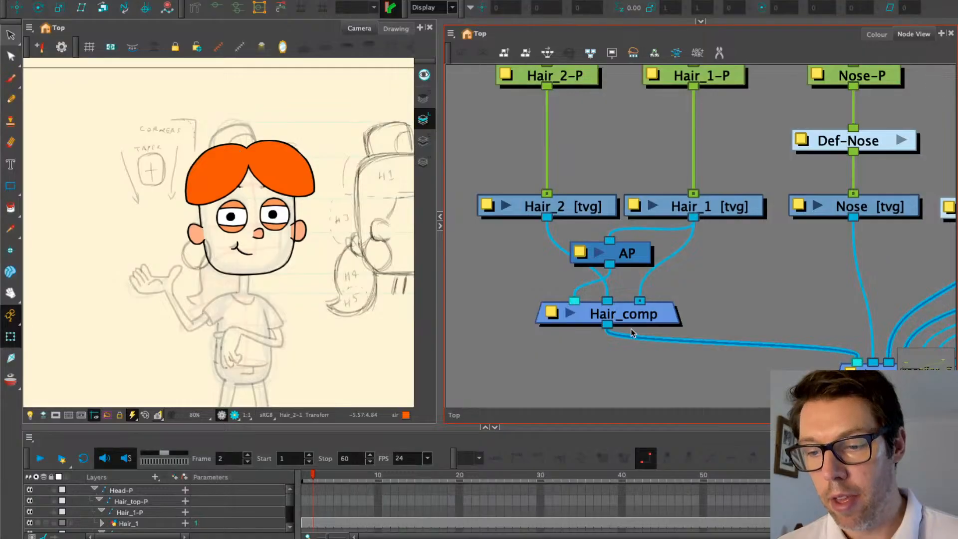
drag(631, 250, 595, 250)
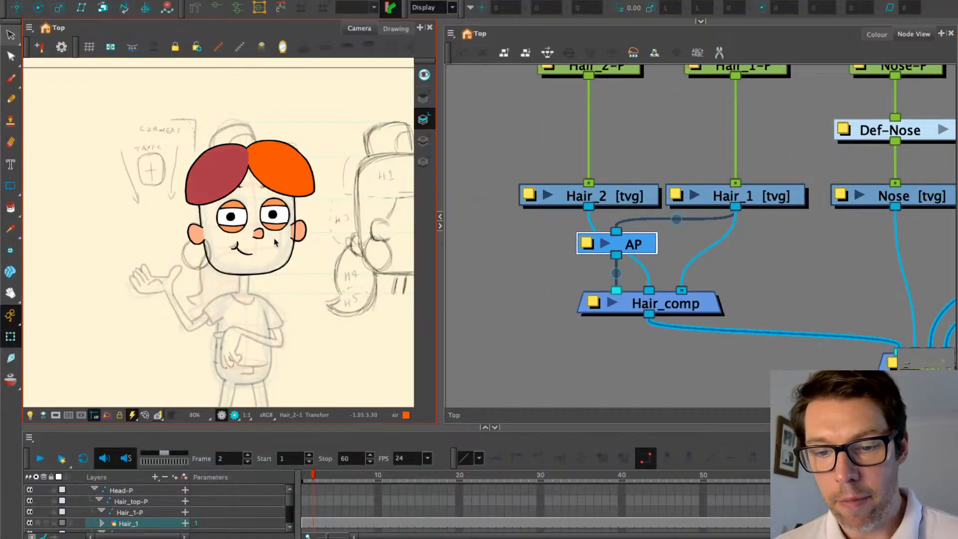
drag(338, 208, 263, 199)
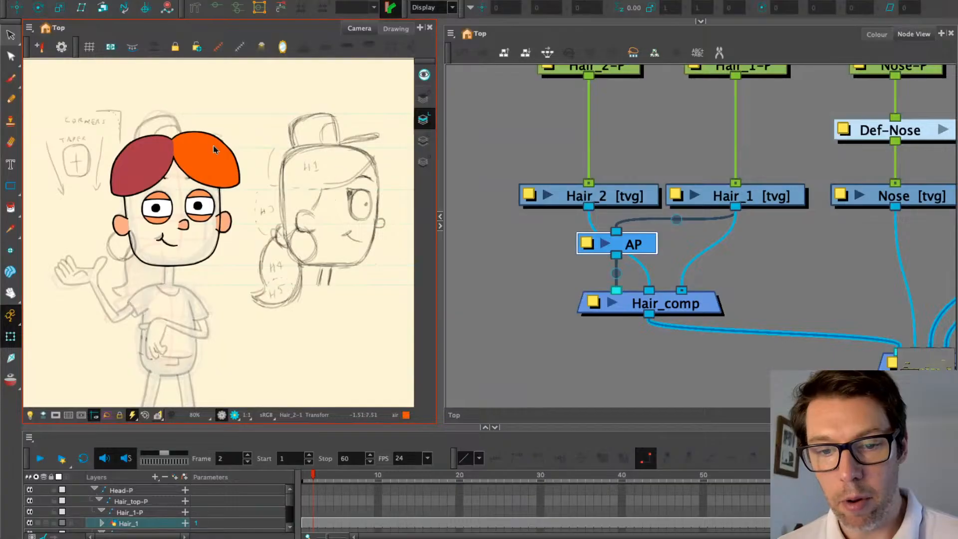
click(624, 196)
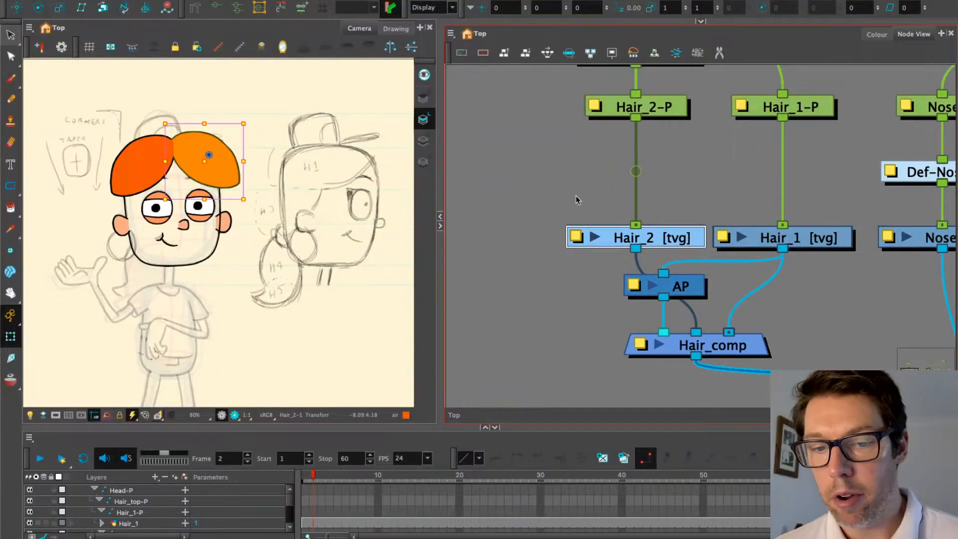
click(472, 188)
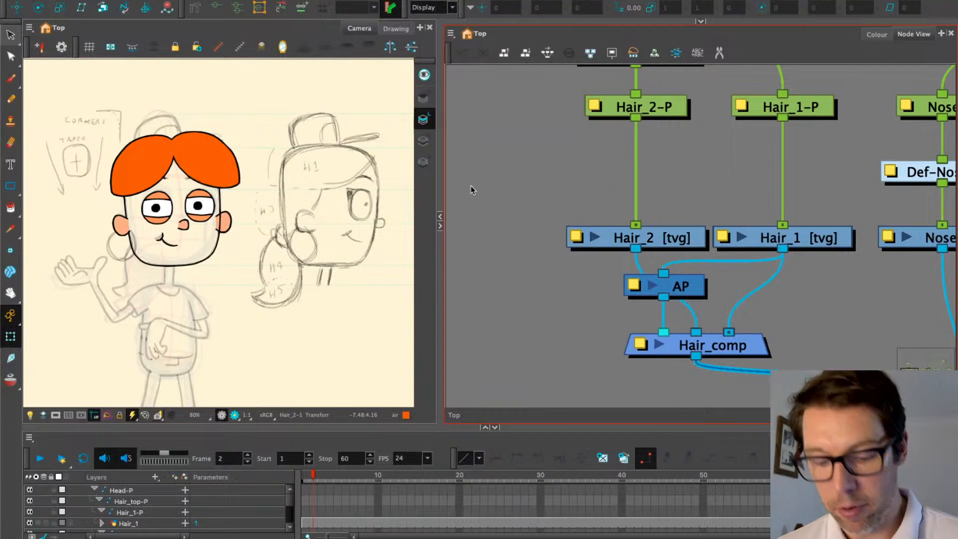
Create a new Hair_3 drawing layer with Extend Exposure enabled
key(super+r)
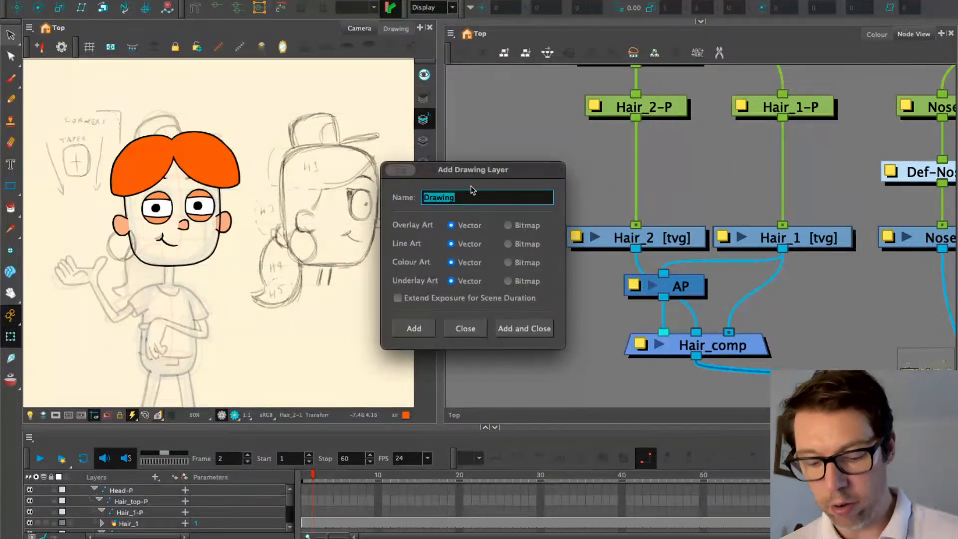
text(Hair_3)
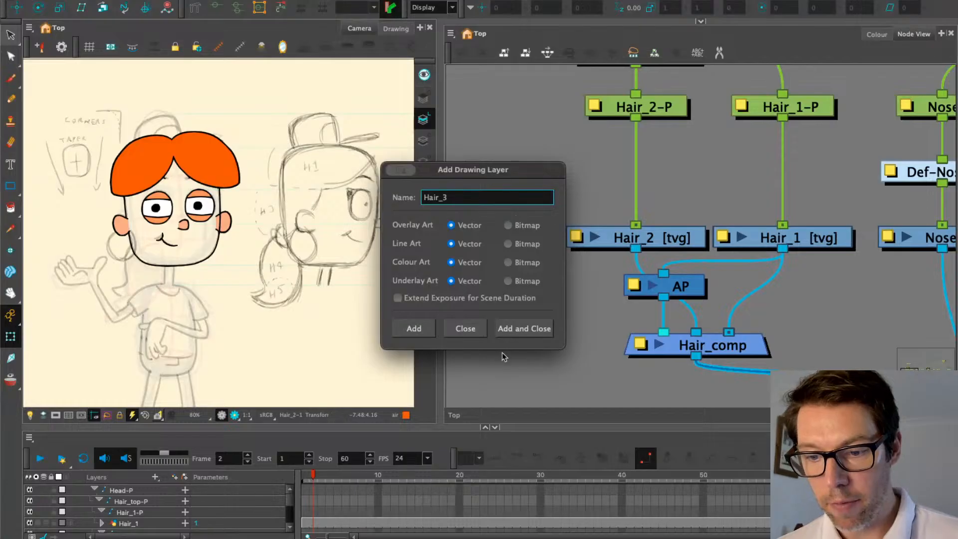
click(449, 301)
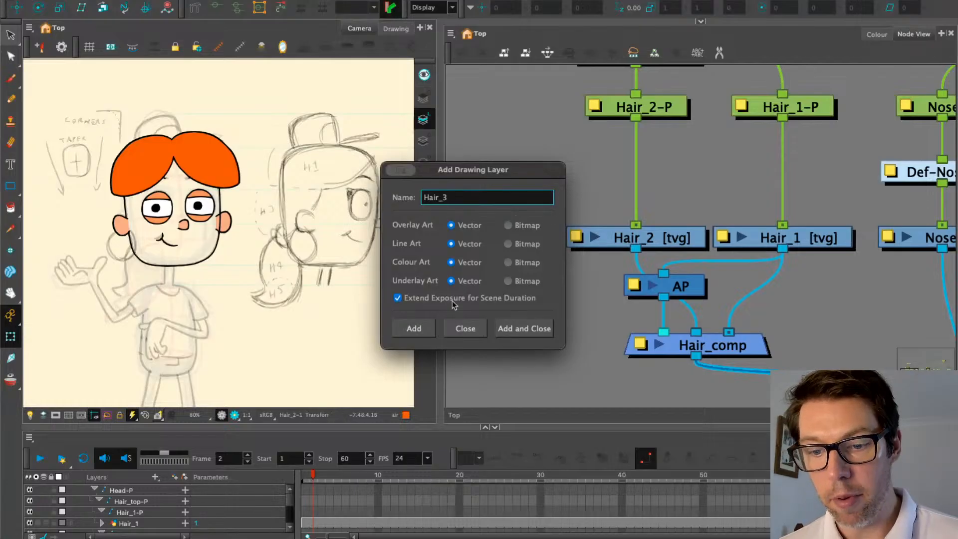
click(524, 329)
Wire Hair_3 into a new Hair_comp input and add a Hair_3-P peg above it
drag(790, 229, 539, 231)
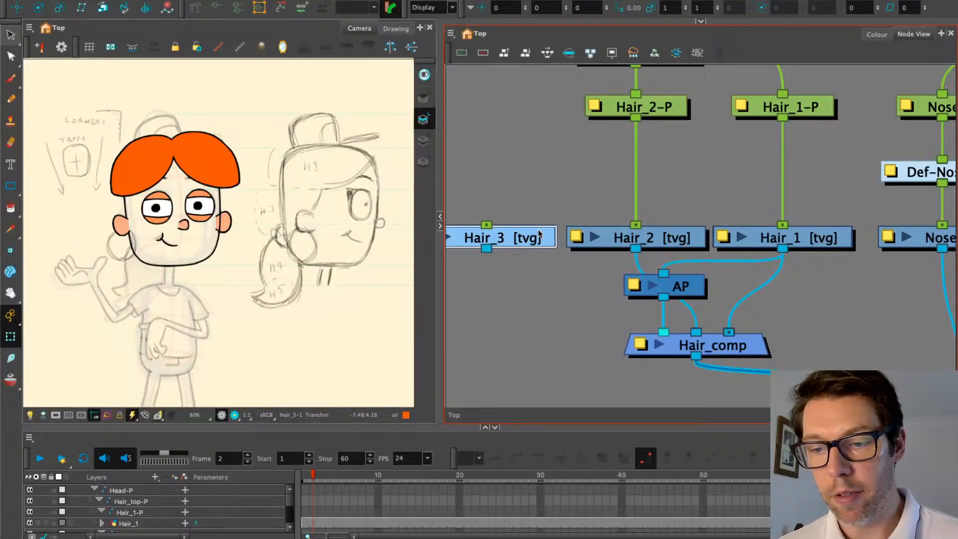
drag(487, 248, 648, 334)
click(510, 441)
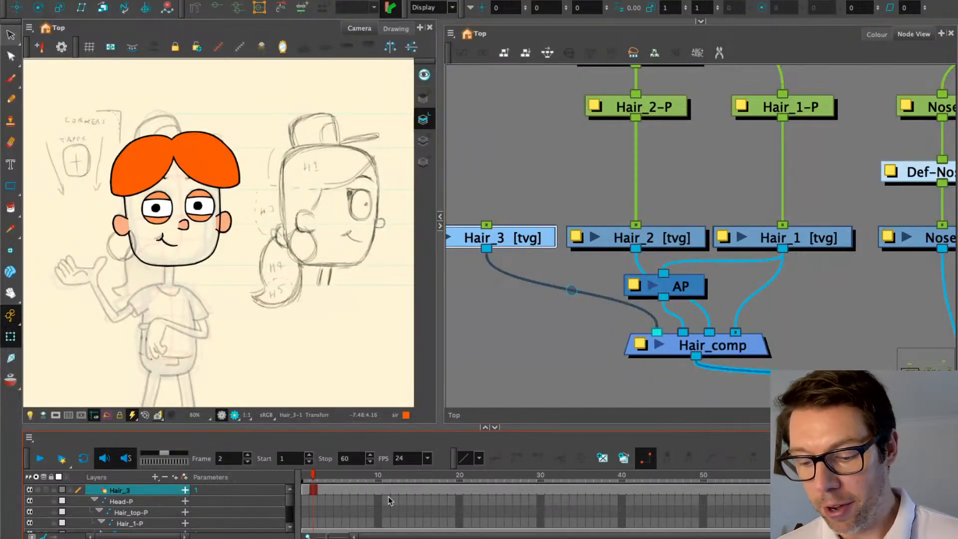
scroll(389, 498, down, 1)
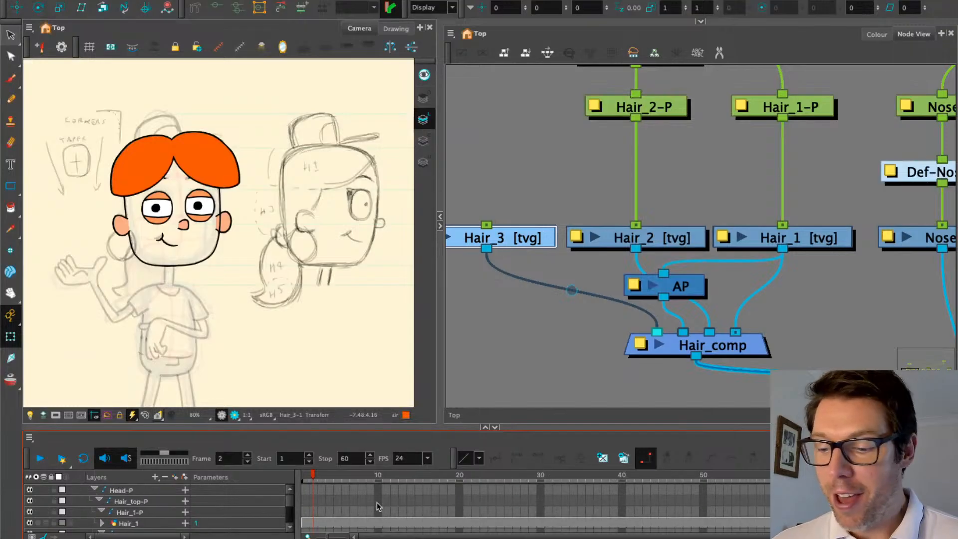
scroll(379, 506, up, 1)
scroll(379, 506, down, 5)
scroll(335, 498, up, 4)
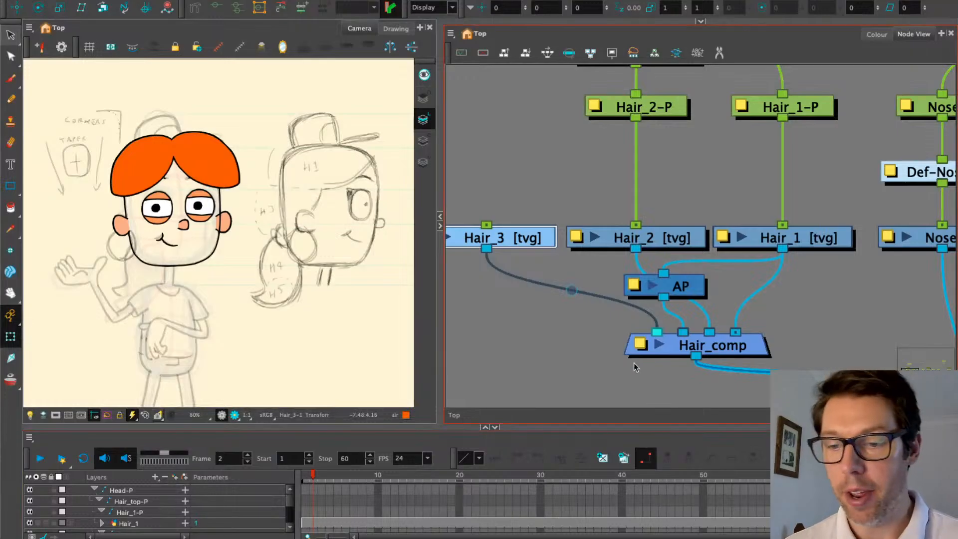
mouse_move(524, 319)
mouse_down()
mouse_move(572, 342)
mouse_move(585, 361)
mouse_up()
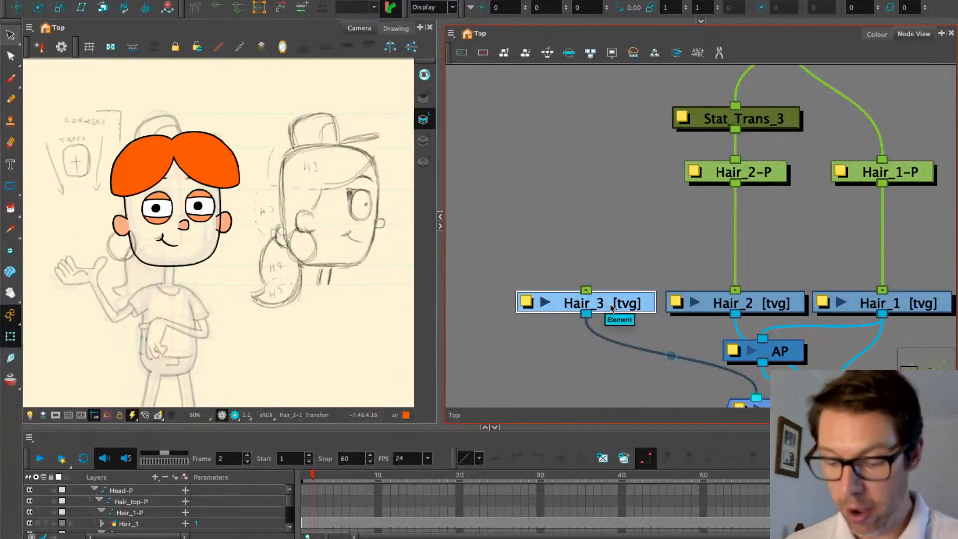
key(super+p)
Align the Hair_3-P peg above Hair_3 and attach it under Hair_top-P
click(612, 234)
drag(607, 173, 600, 287)
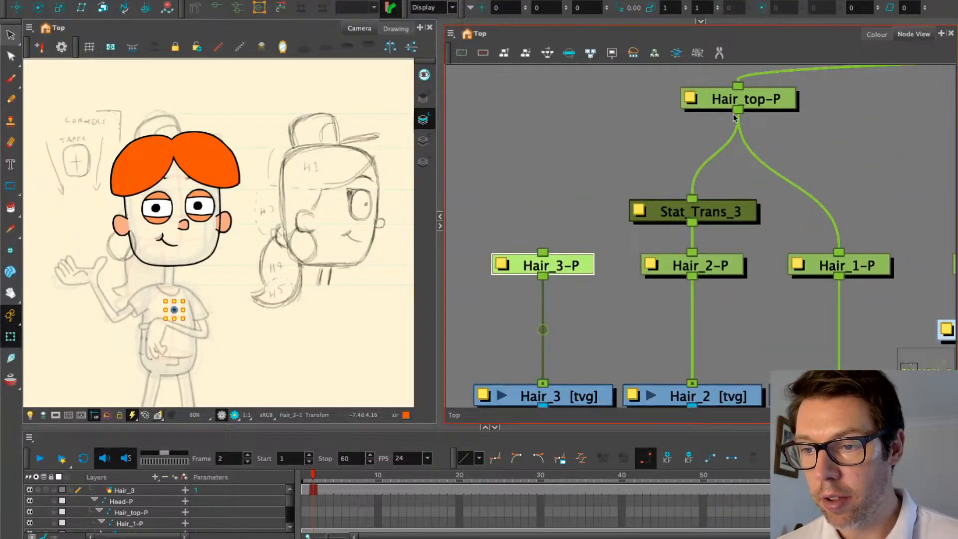
drag(738, 110, 543, 253)
scroll(576, 249, down, 5)
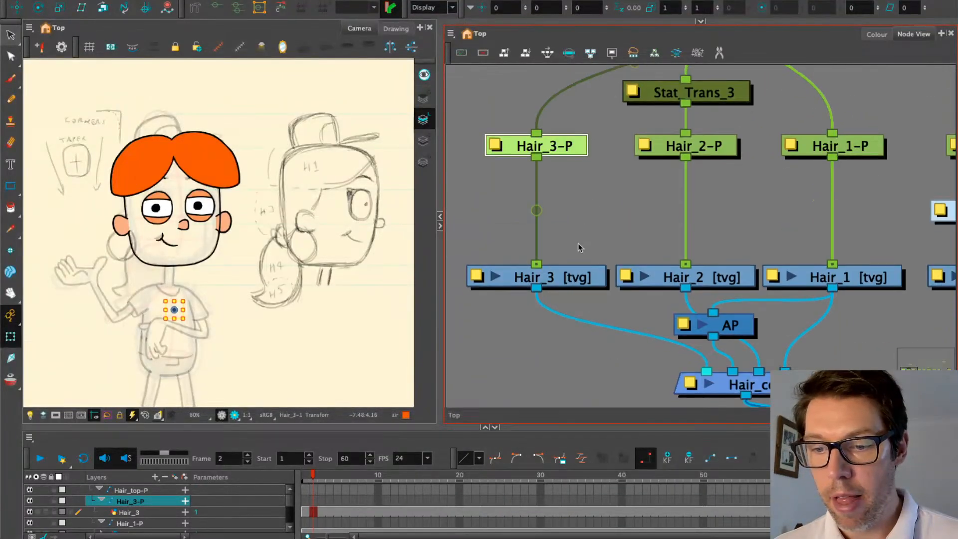
click(576, 280)
Select the Hair_2 hair shape and briefly view the Hair_2 drawing on its own
click(697, 281)
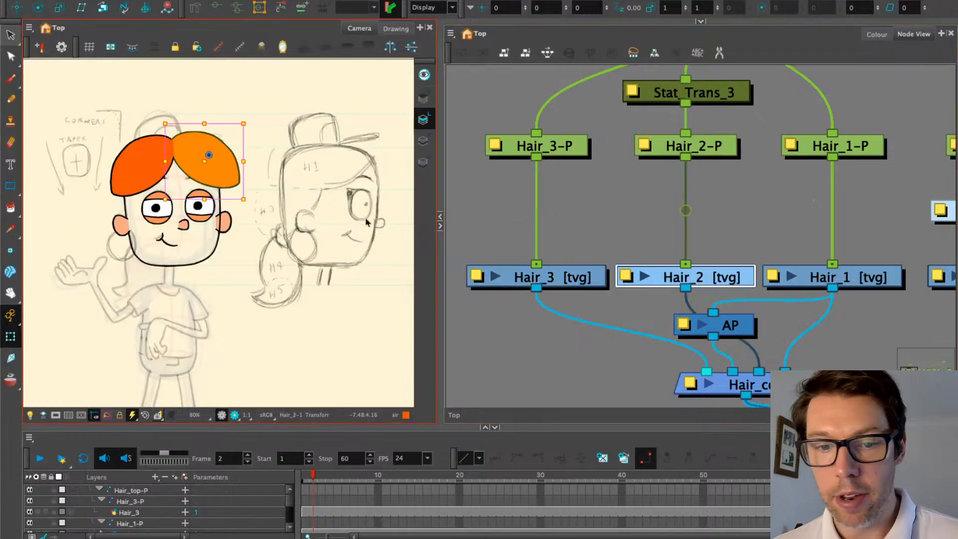
click(11, 36)
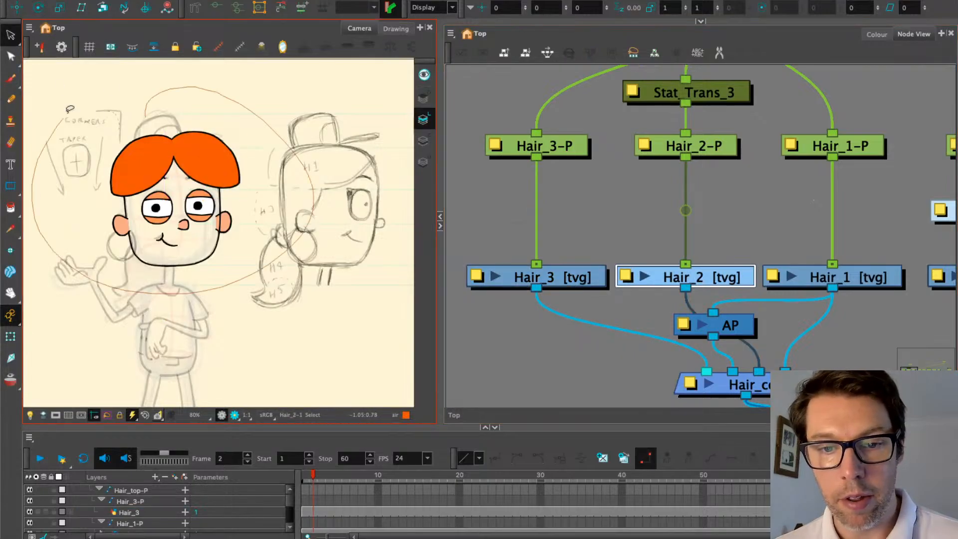
click(173, 141)
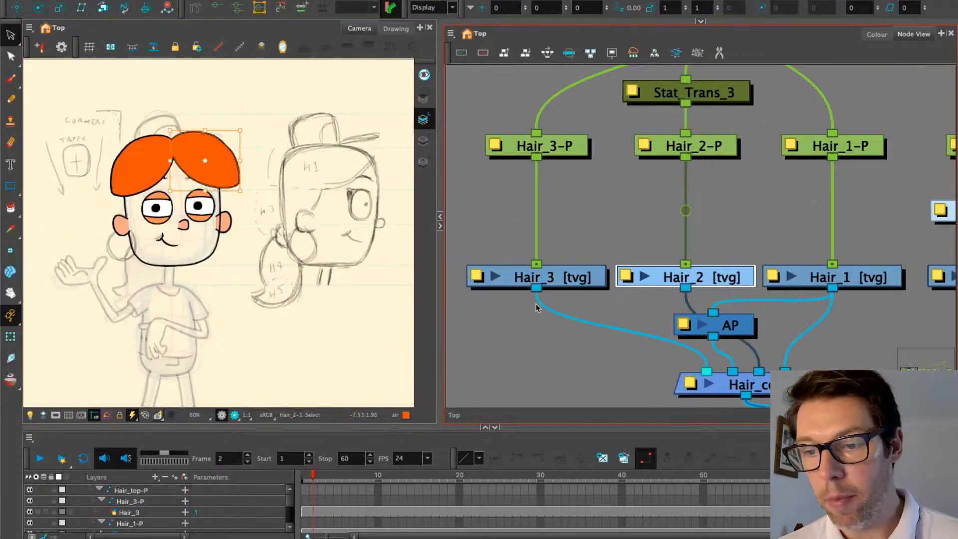
click(396, 29)
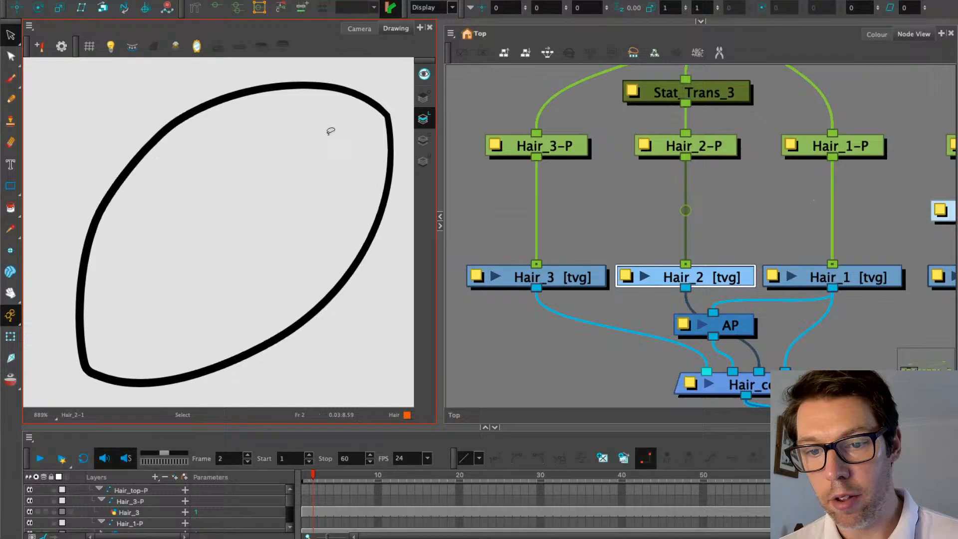
click(359, 28)
Select all of Hair_3 and move the leaf shape onto the H3 sketch, rotating it slightly clockwise
click(592, 283)
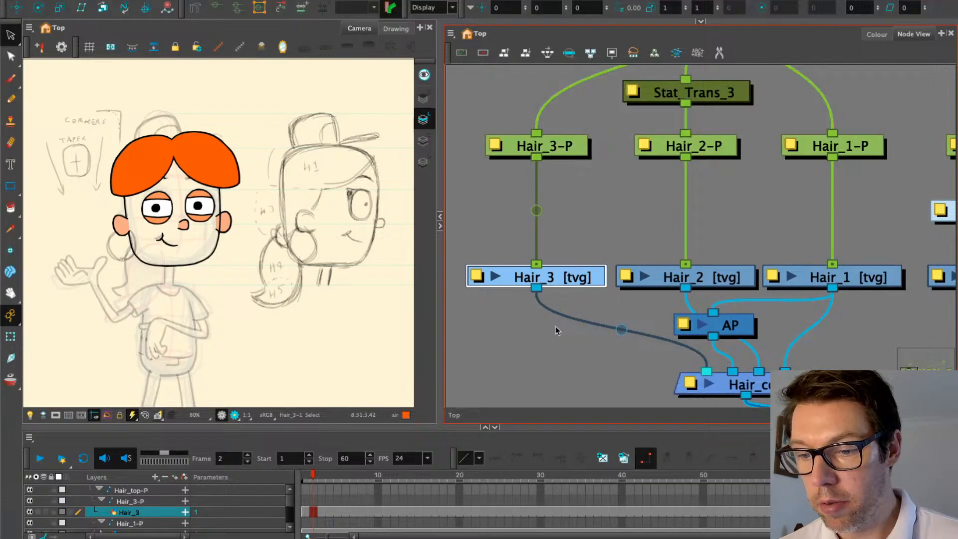
key(ctrl+a)
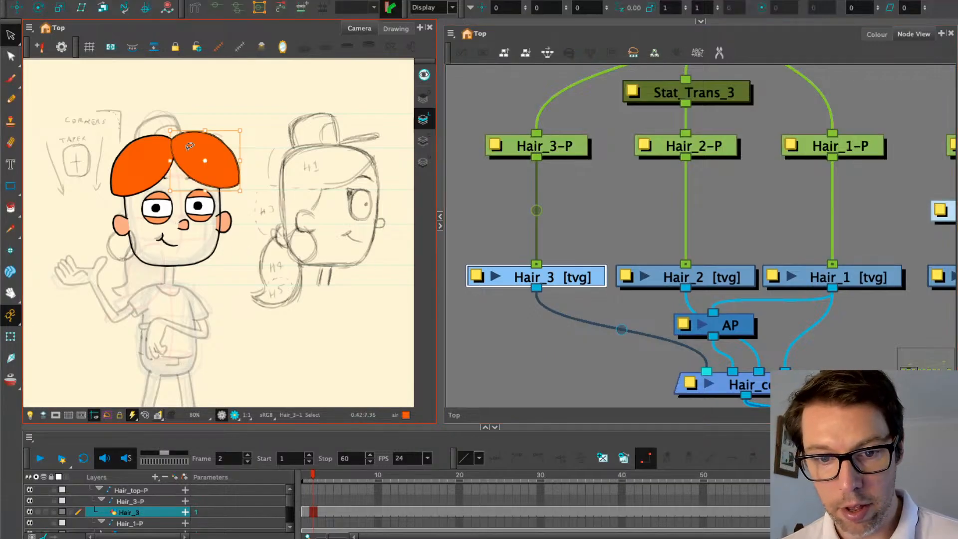
mouse_move(195, 156)
mouse_down()
mouse_move(213, 175)
mouse_move(280, 200)
mouse_up()
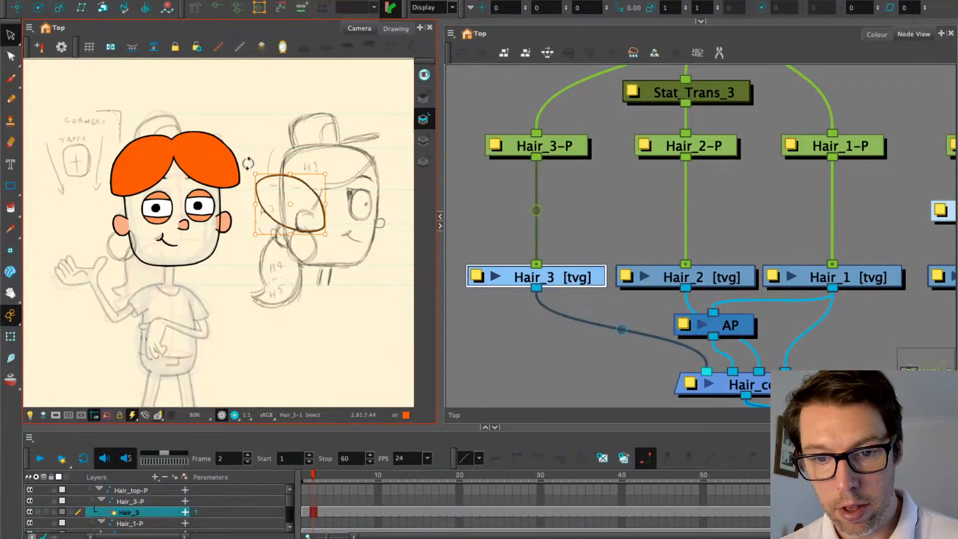
drag(248, 166, 337, 147)
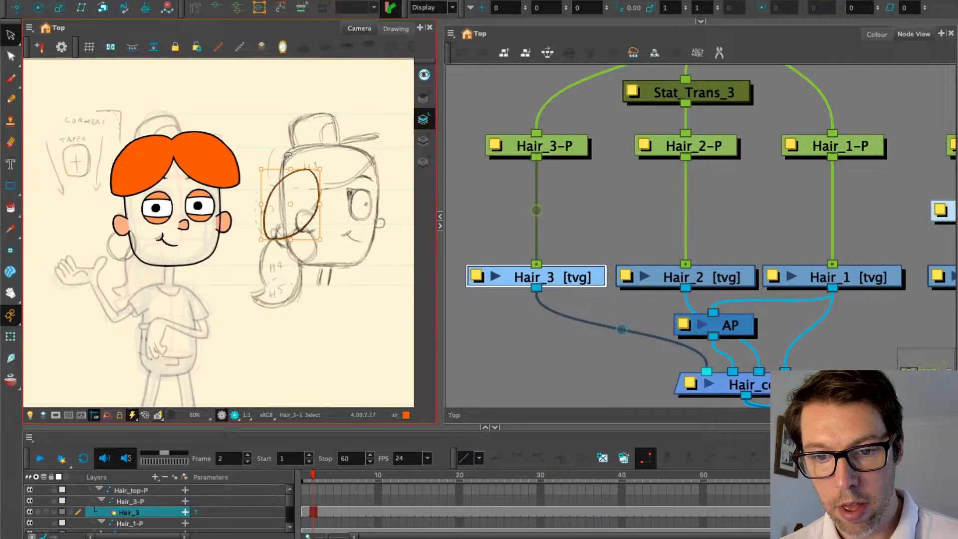
mouse_move(261, 245)
mouse_down()
mouse_move(238, 244)
mouse_move(245, 249)
mouse_up()
drag(279, 210, 284, 203)
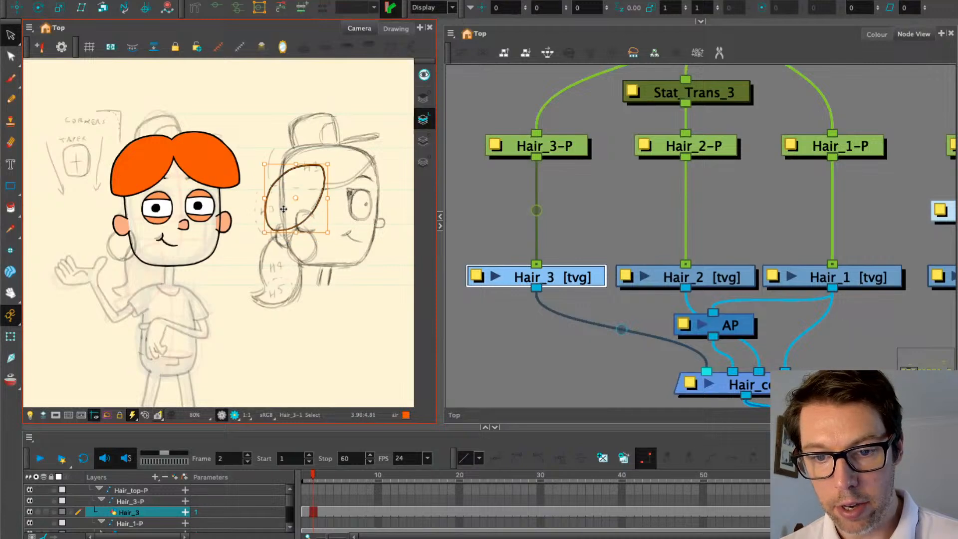
Skew the leaf shape with the Perspective tool, pulling its bottom-left corner down
scroll(290, 202, up, 2)
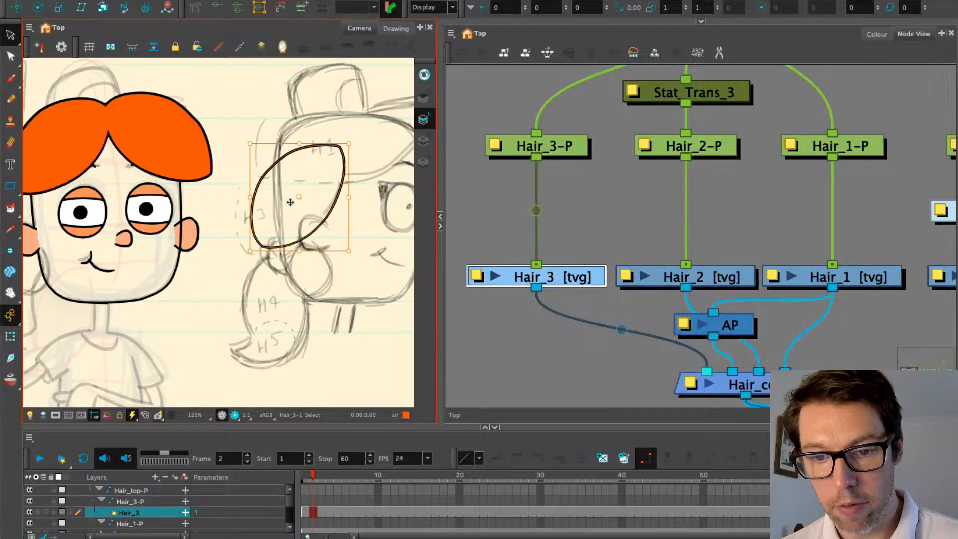
scroll(290, 202, up, 1)
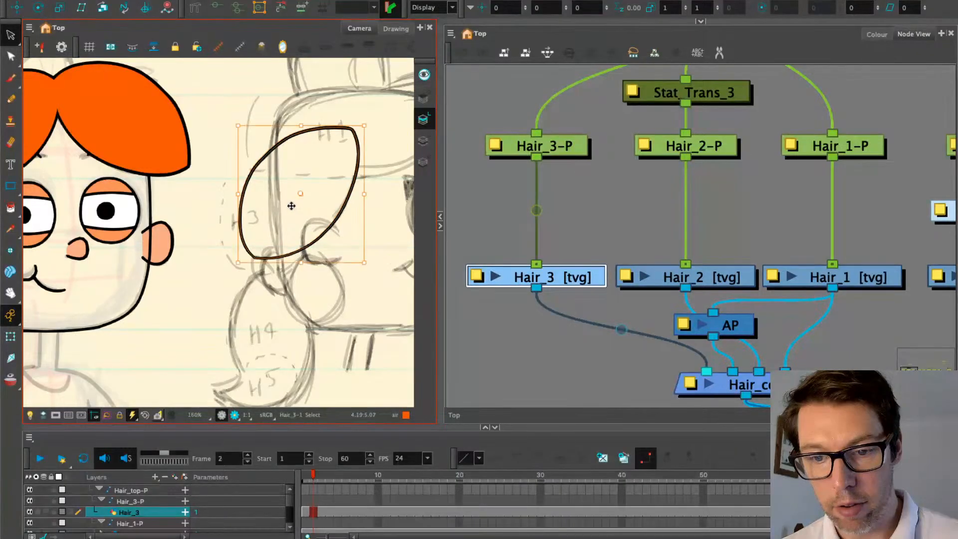
scroll(199, 247, down, 1)
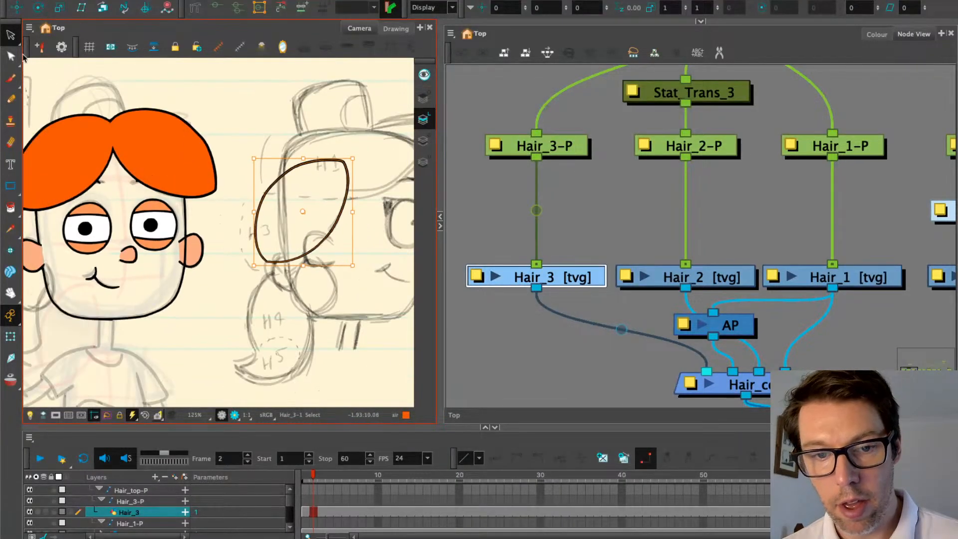
drag(13, 59, 62, 112)
scroll(249, 219, up, 1)
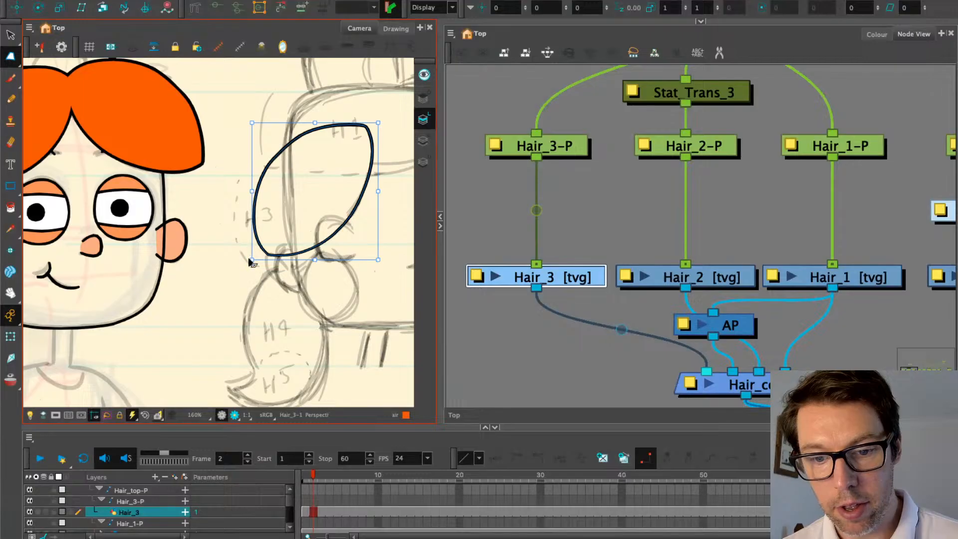
drag(249, 259, 245, 283)
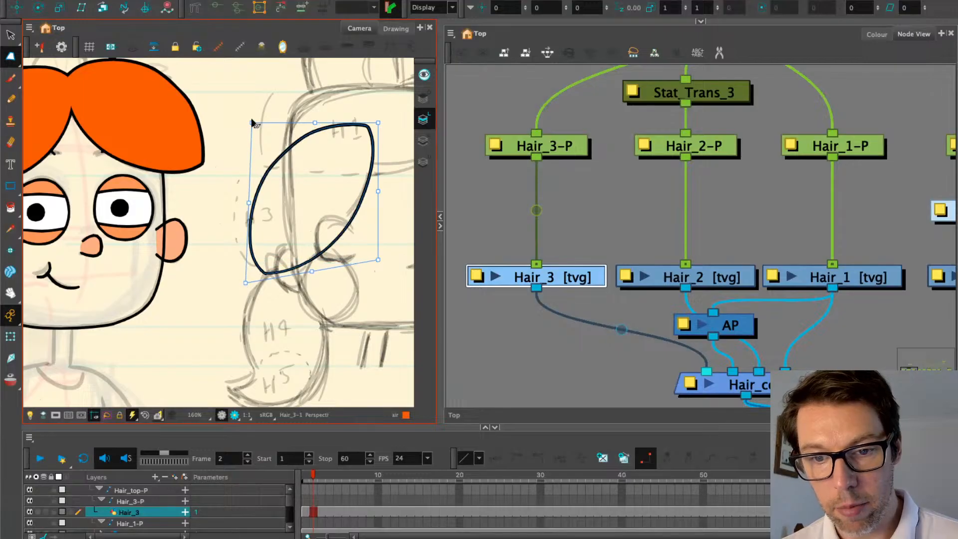
Smooth the leaf's top, left and right edges to remove extra points
mouse_move(10, 56)
mouse_down()
mouse_move(34, 58)
mouse_move(12, 59)
mouse_move(55, 101)
mouse_up()
click(300, 137)
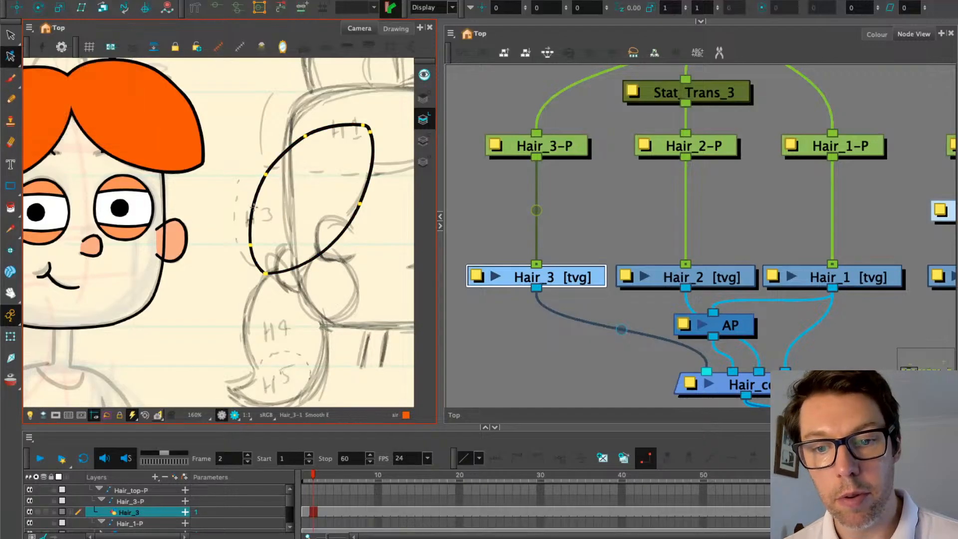
mouse_move(253, 188)
mouse_down()
mouse_move(313, 118)
mouse_move(364, 131)
mouse_up()
mouse_move(368, 167)
mouse_down()
mouse_move(313, 284)
mouse_move(253, 218)
mouse_move(266, 171)
mouse_up()
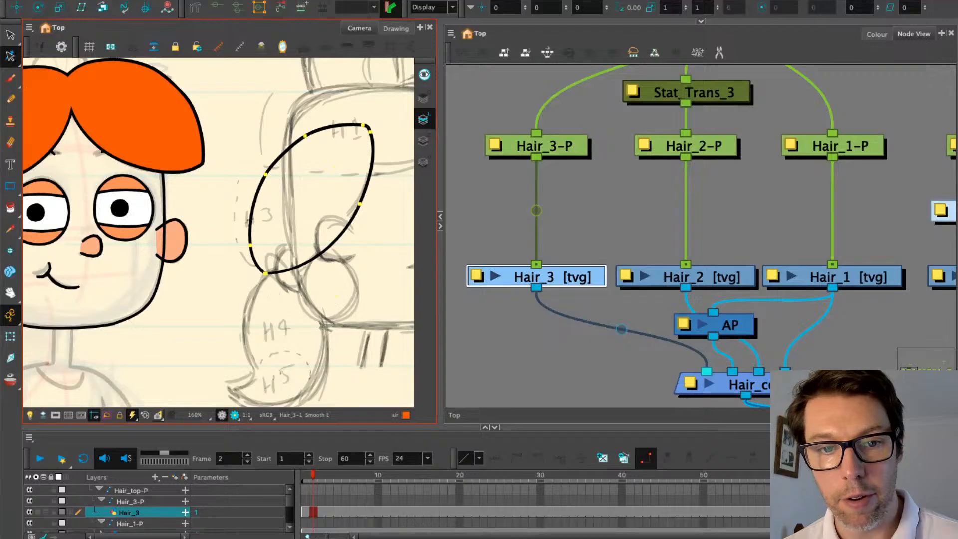
Delete the upper-left contour point, round the top edge and bow the bottom-left edge outward
drag(11, 56, 45, 56)
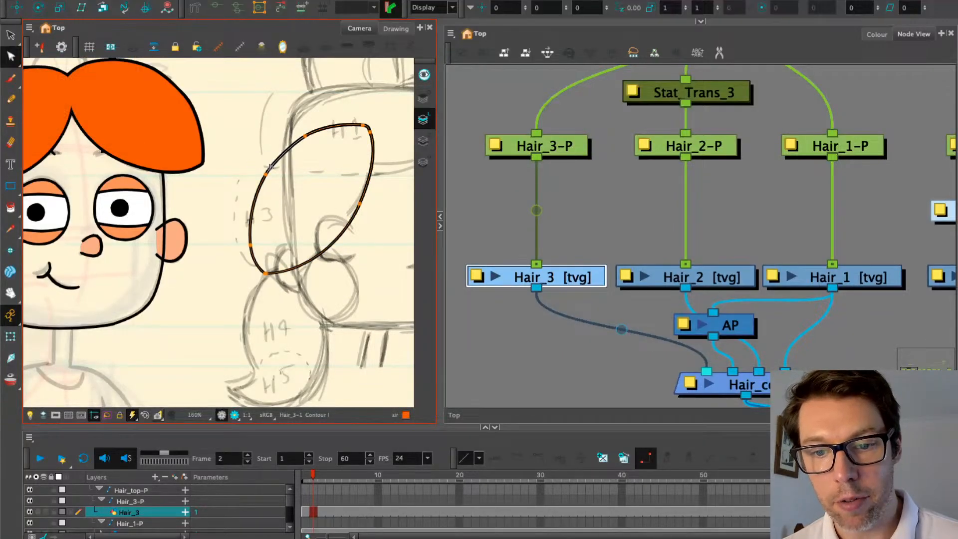
click(306, 136)
key(Delete)
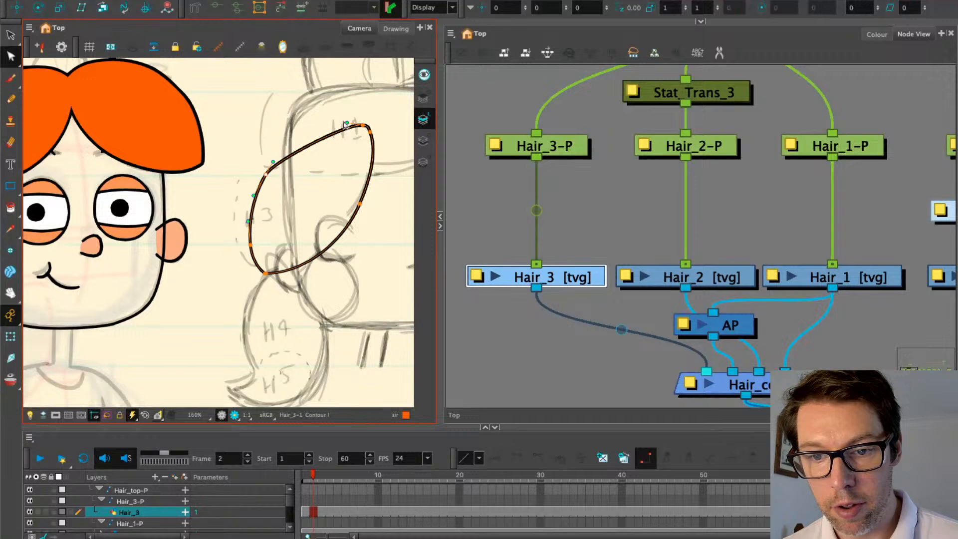
drag(347, 123, 297, 110)
drag(266, 174, 251, 174)
mouse_move(227, 257)
mouse_down()
mouse_move(265, 228)
mouse_move(243, 201)
mouse_up()
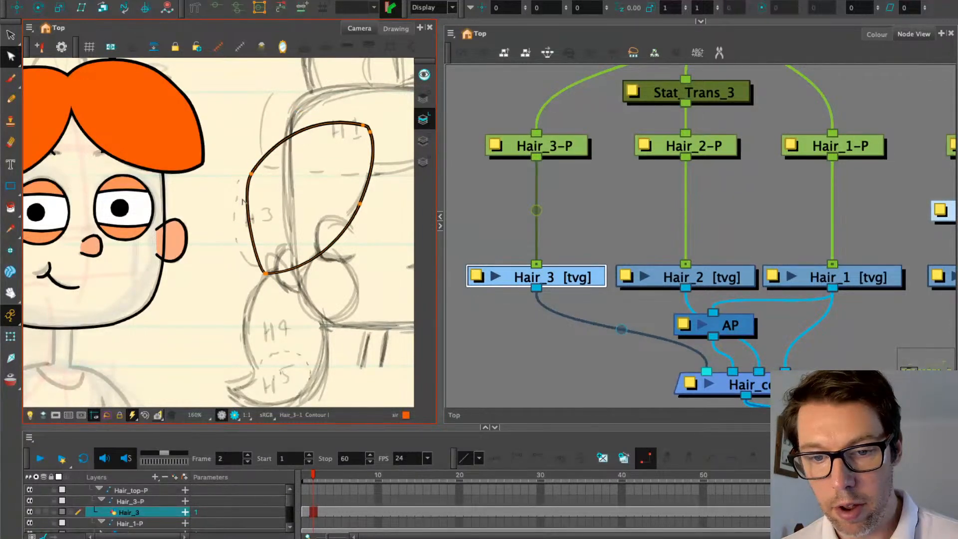
drag(260, 271, 226, 247)
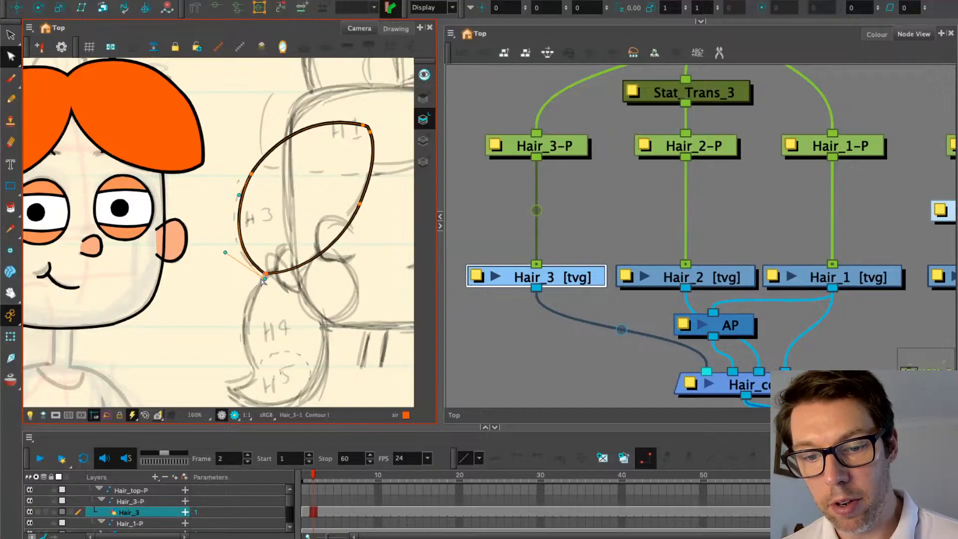
Delete the extra bottom-left point and move the remaining bottom point onto the sketch
click(266, 278)
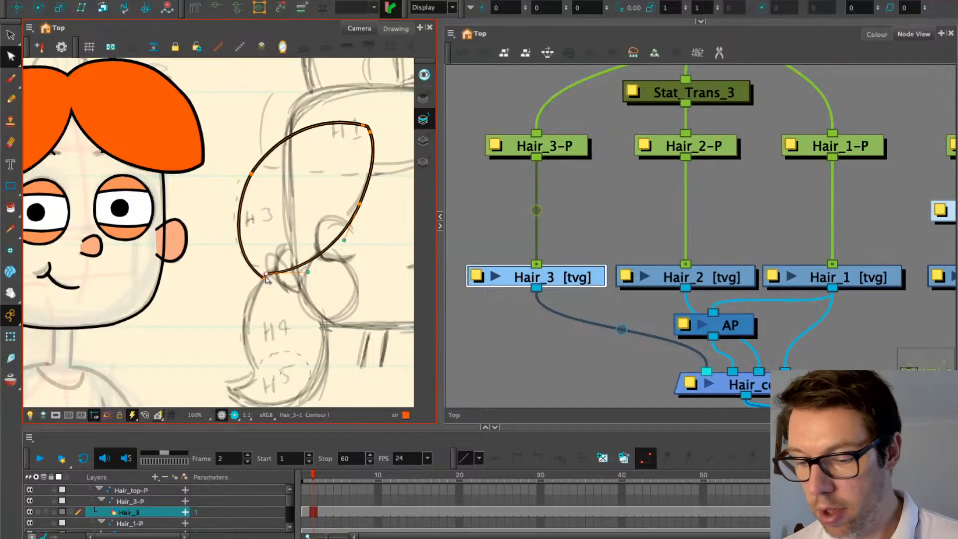
click(266, 278)
click(265, 275)
click(265, 280)
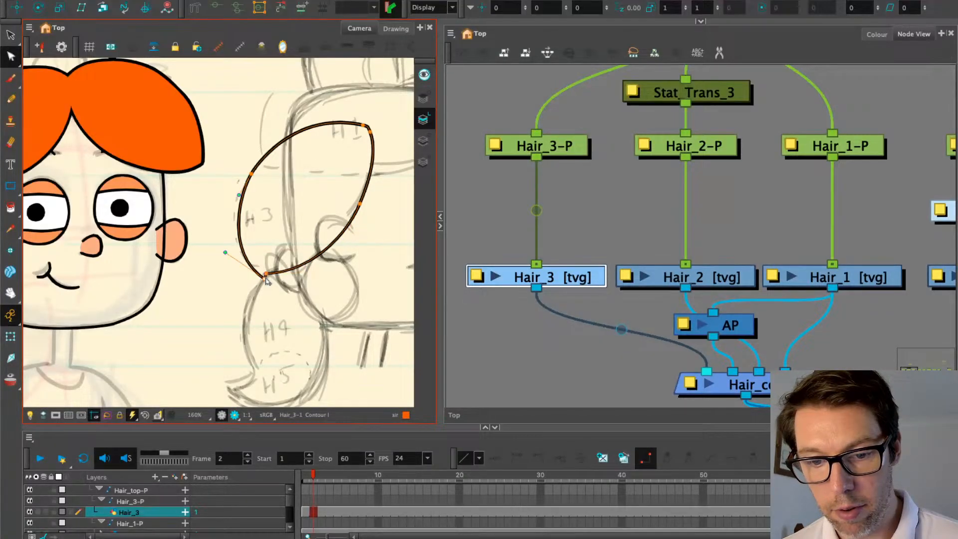
key(Delete)
drag(266, 274, 272, 288)
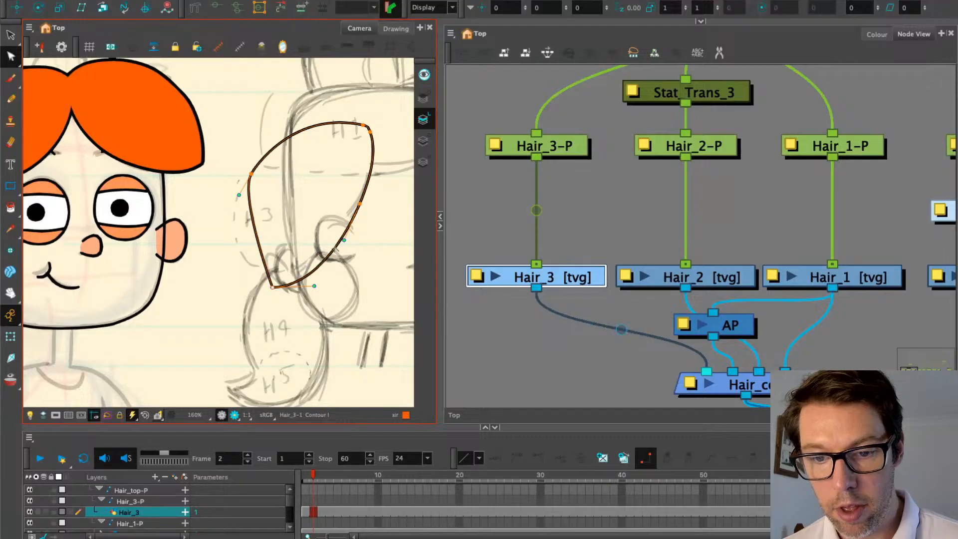
click(344, 241)
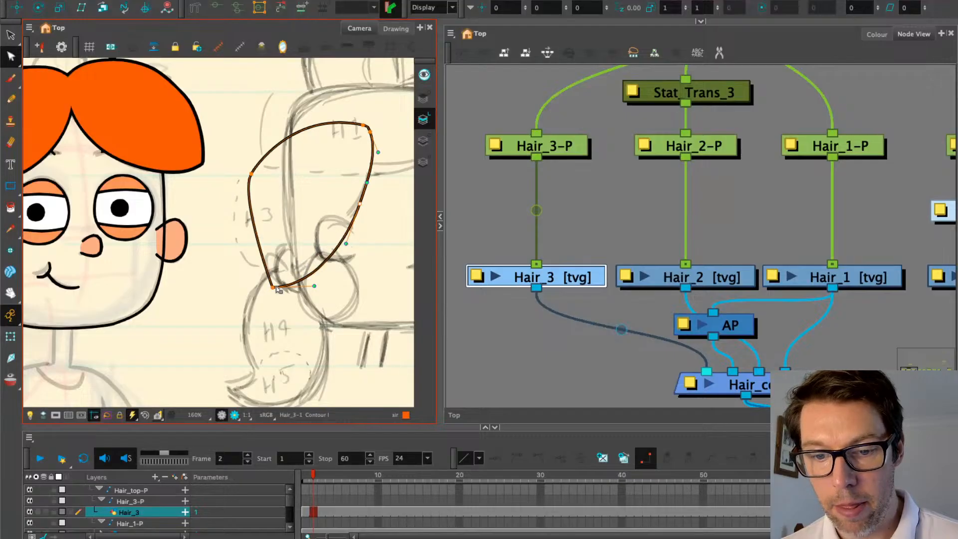
drag(278, 289, 261, 280)
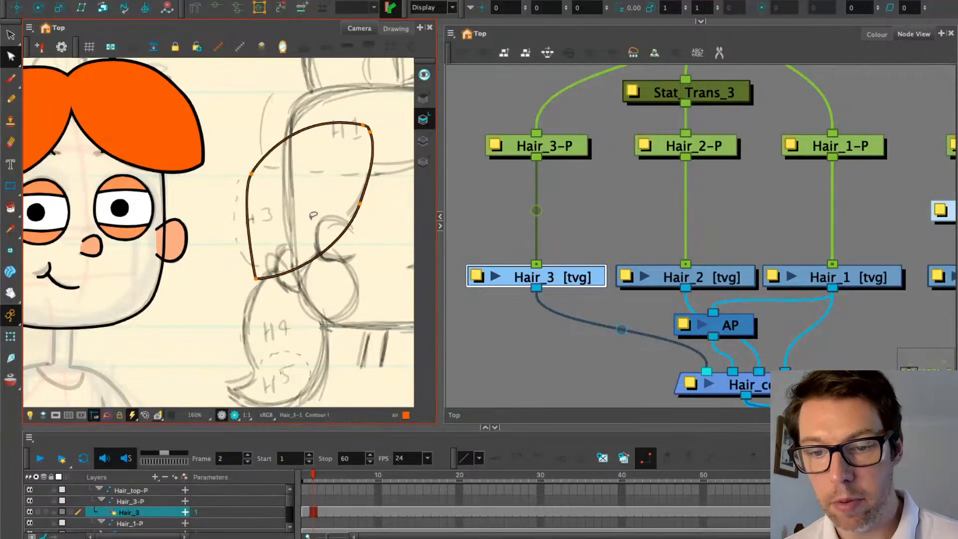
Widen the curve of the leaf's right edge and reshape its left edge curve
drag(313, 216, 290, 236)
click(337, 225)
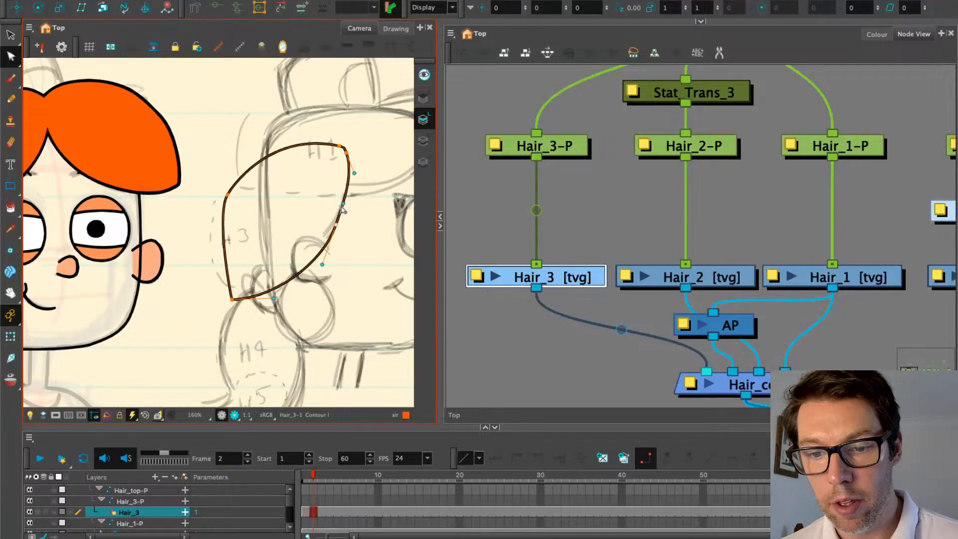
drag(343, 204, 347, 205)
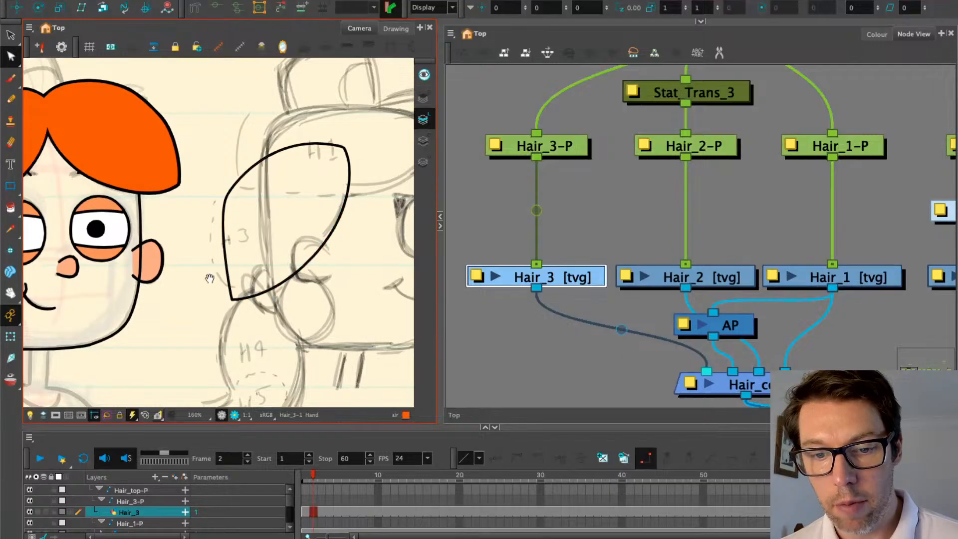
click(228, 195)
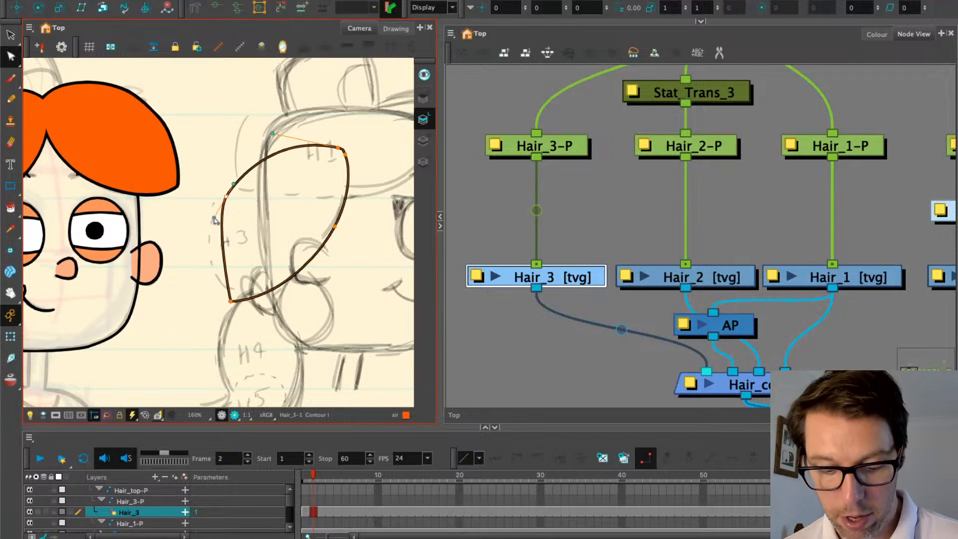
drag(215, 220, 192, 250)
scroll(230, 300, up, 2)
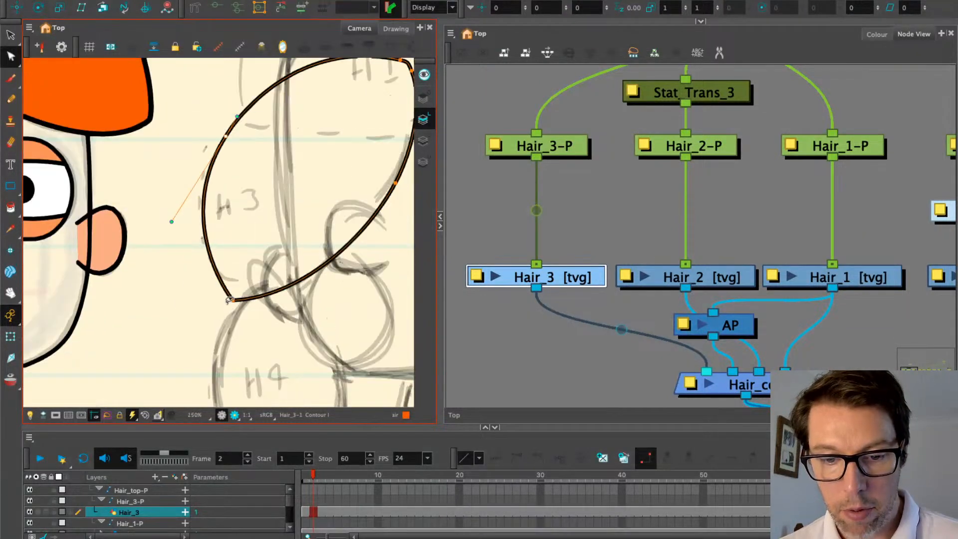
scroll(229, 299, up, 4)
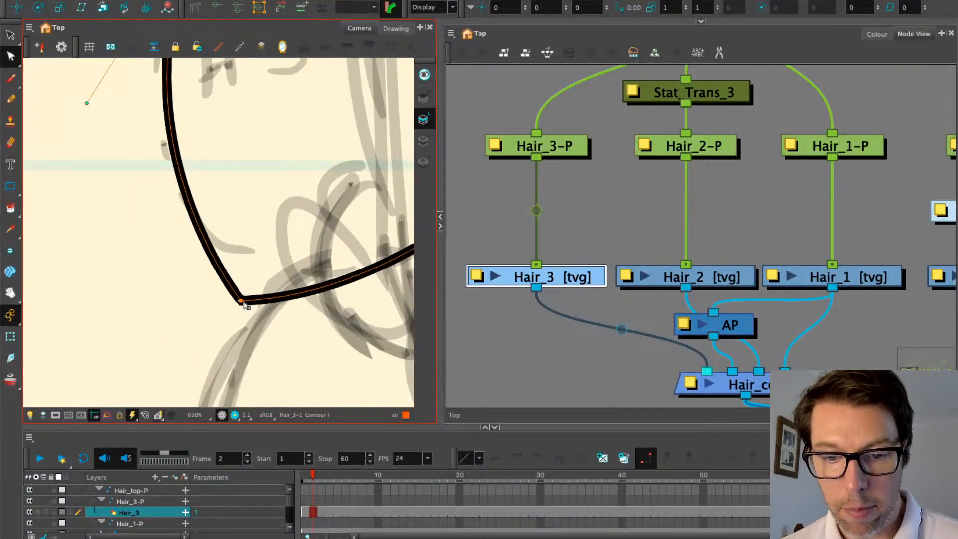
scroll(244, 307, up, 3)
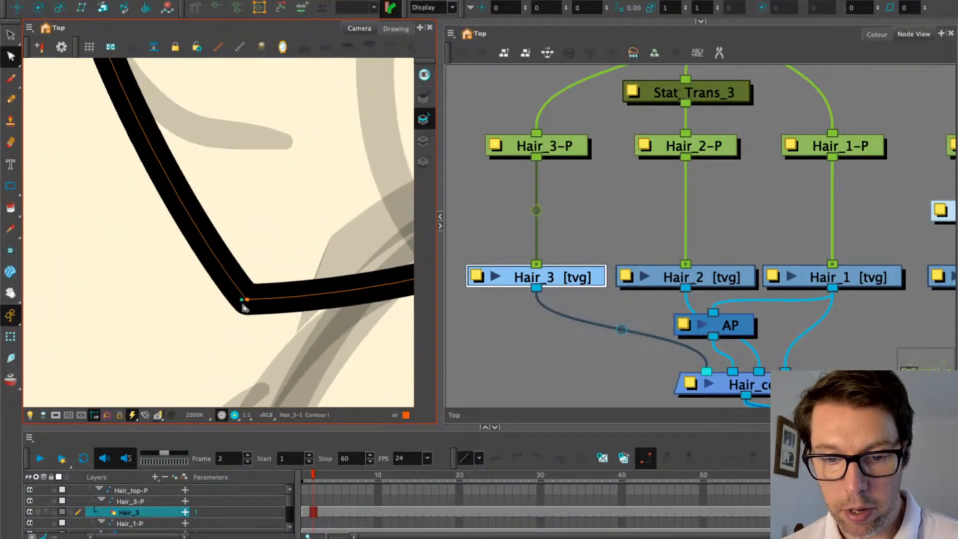
scroll(241, 301, down, 5)
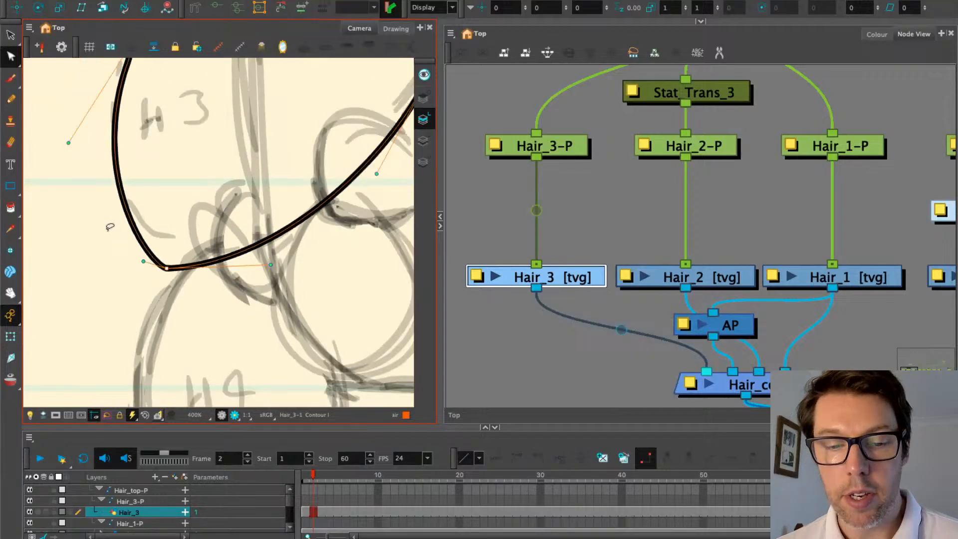
drag(110, 227, 123, 275)
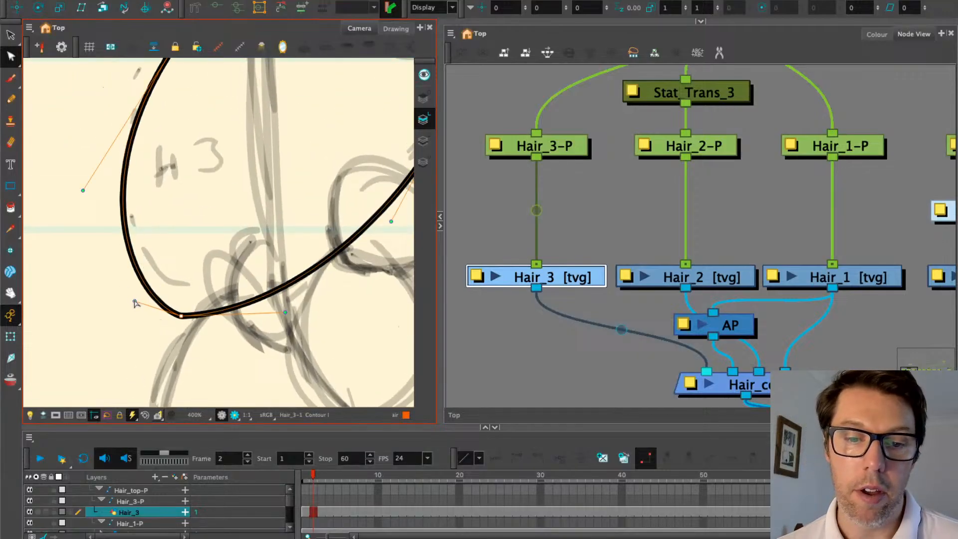
drag(144, 313, 160, 332)
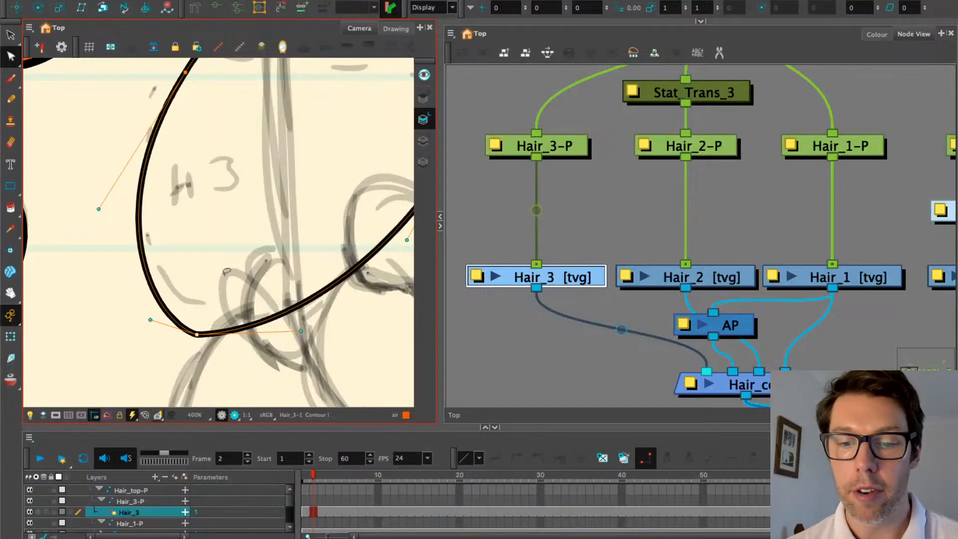
Adjust the Bezier handles on the lower curve and left side of the Hair_3 outline
scroll(227, 271, down, 2)
scroll(242, 313, up, 2)
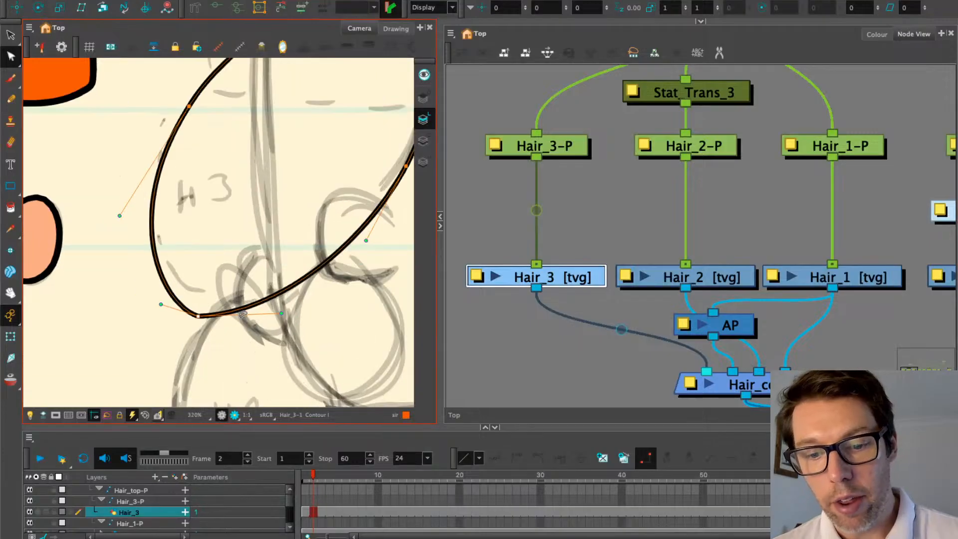
scroll(192, 301, down, 3)
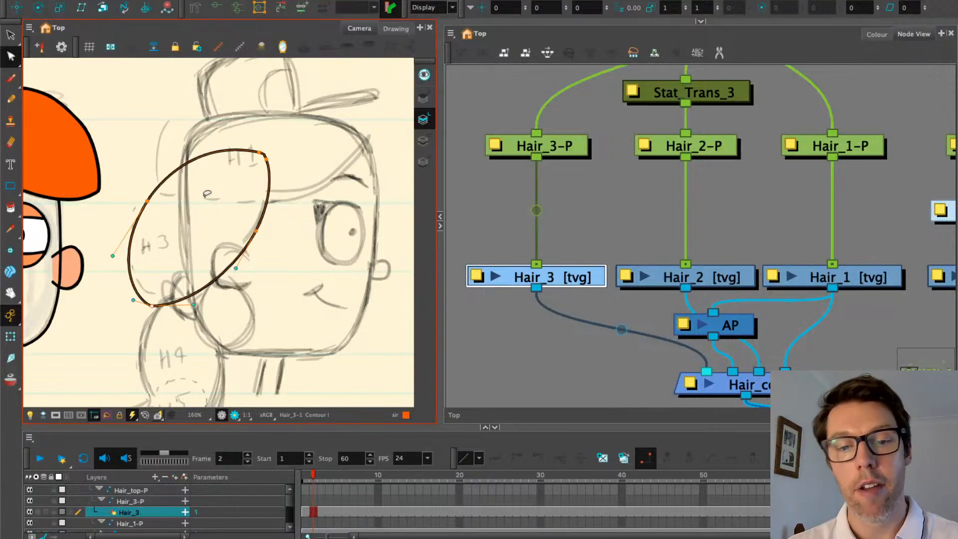
scroll(186, 304, up, 1)
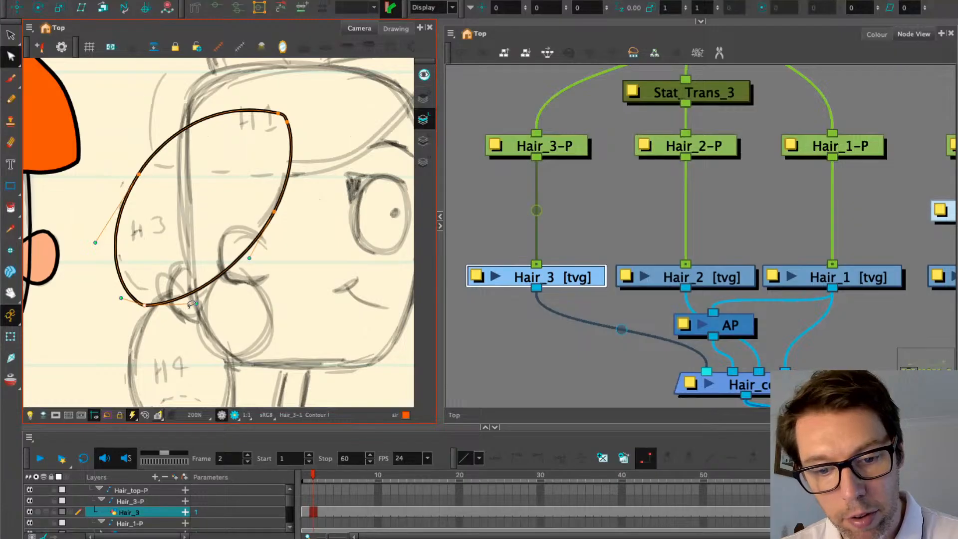
drag(198, 307, 203, 314)
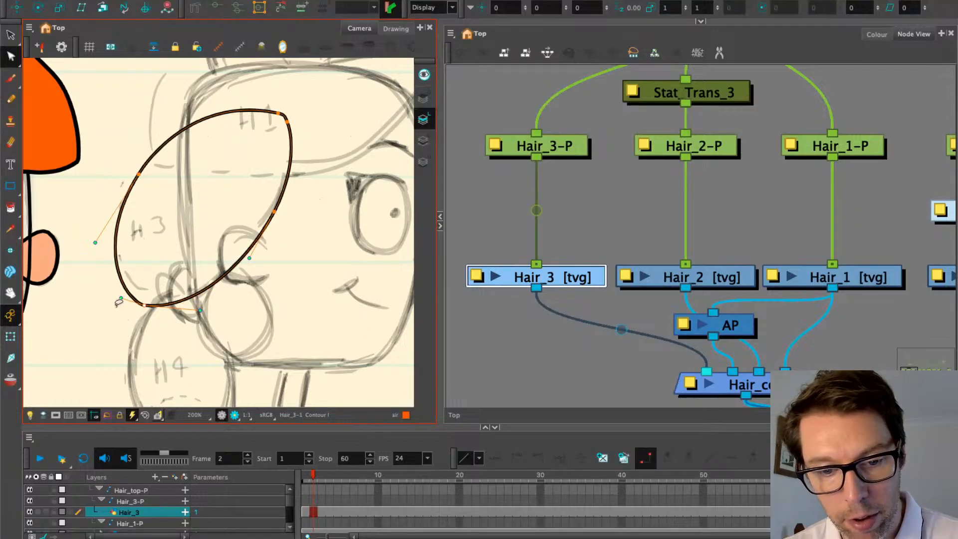
drag(121, 299, 115, 302)
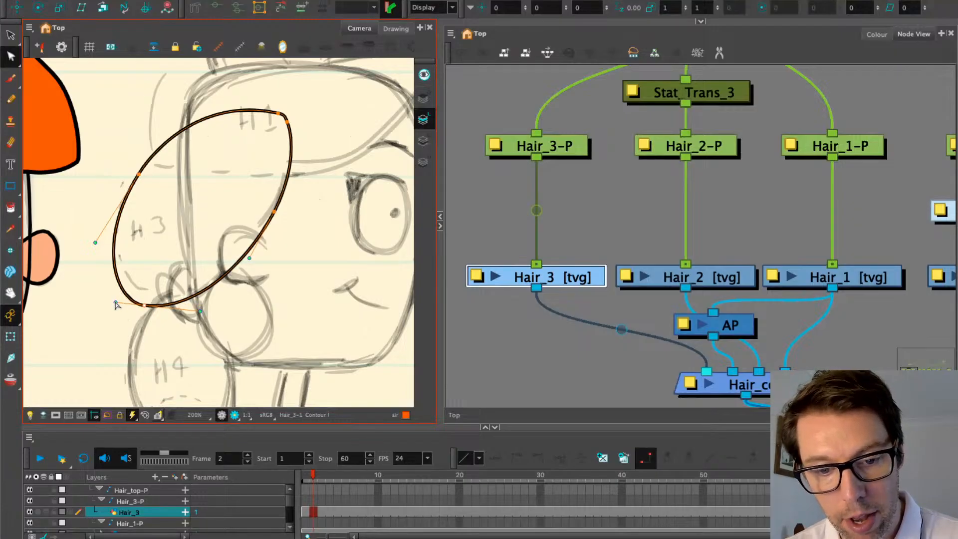
Reshape the outline's top and flatten its top-right curve into a tighter tip, then pick the Paint tool
click(133, 170)
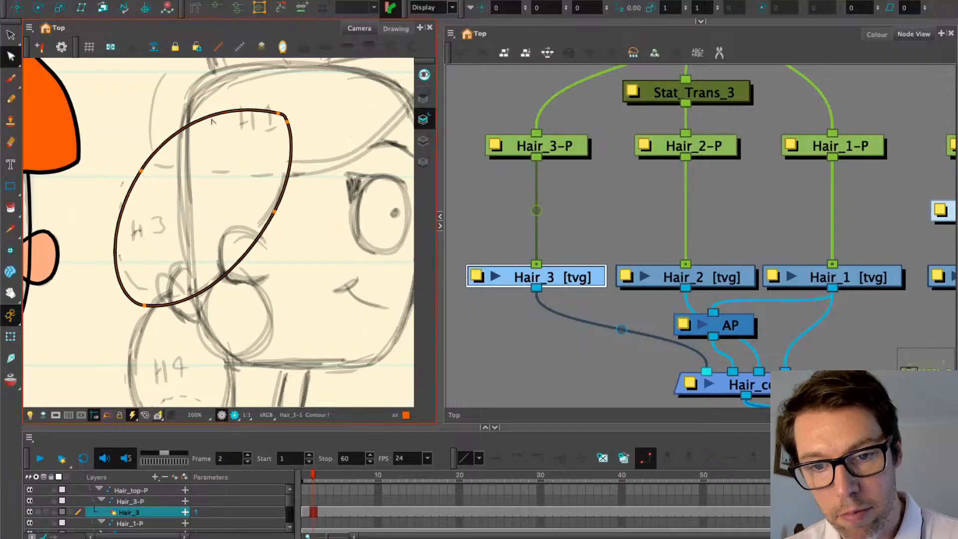
click(268, 112)
scroll(272, 114, up, 2)
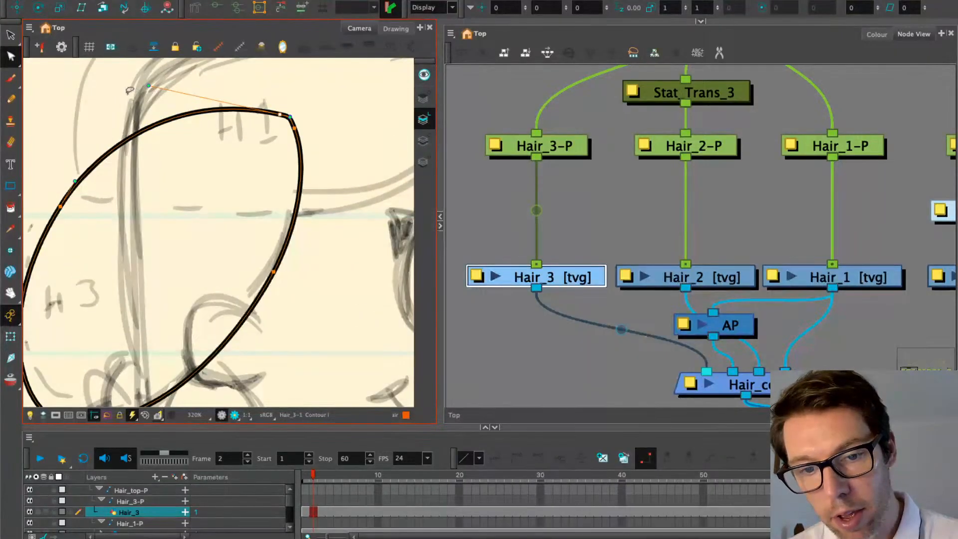
drag(151, 88, 157, 94)
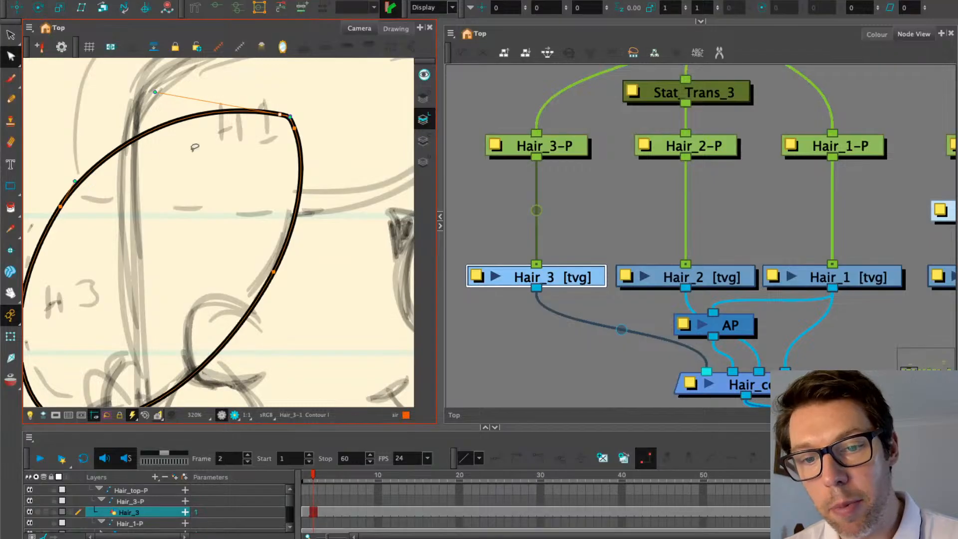
click(293, 131)
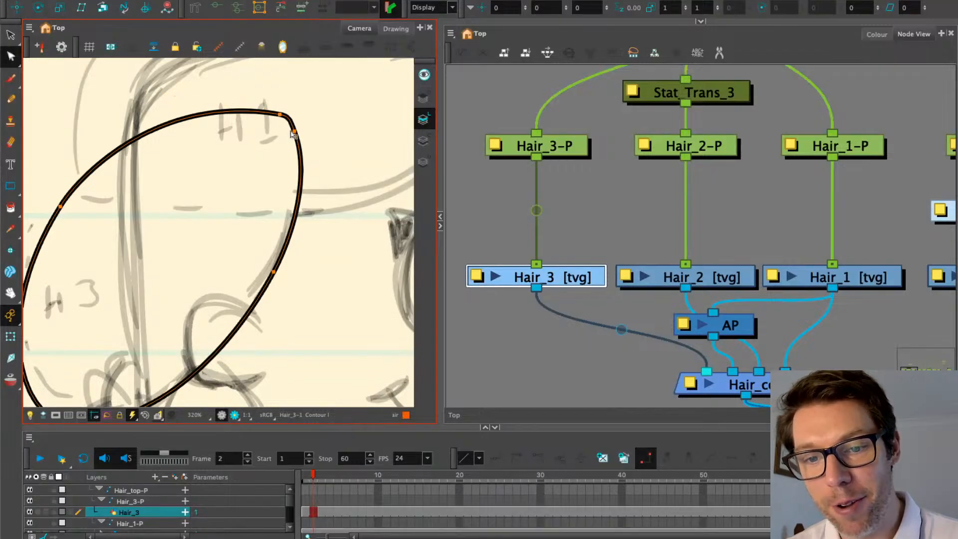
click(293, 130)
drag(290, 121, 293, 122)
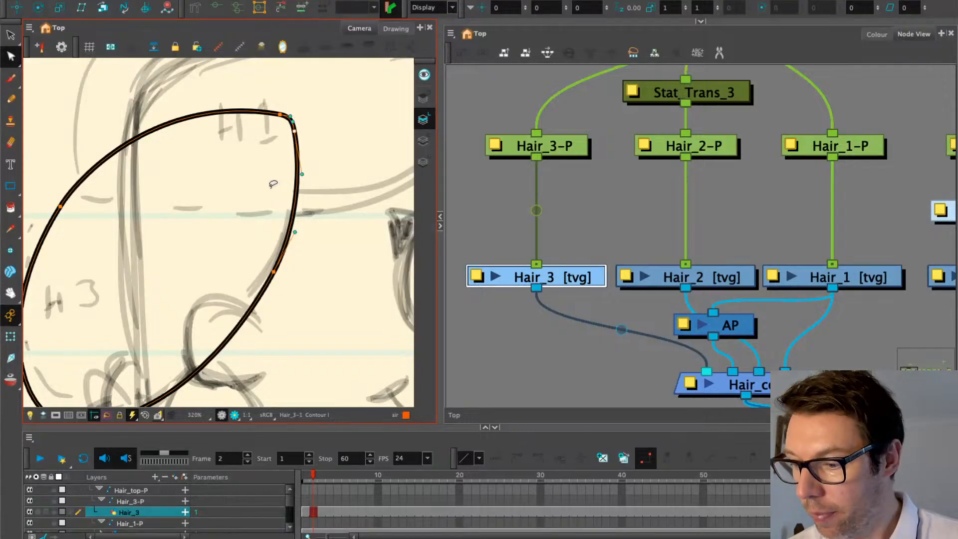
drag(184, 226, 194, 220)
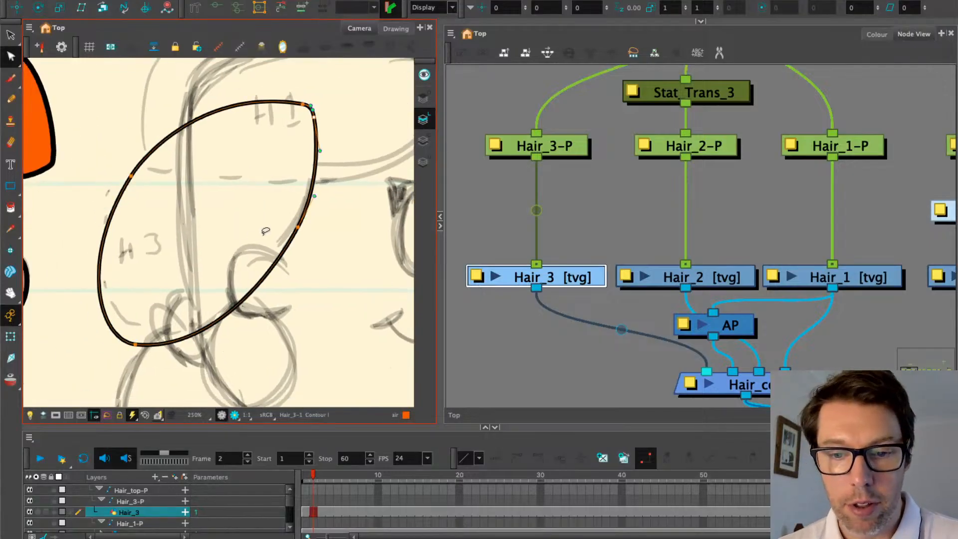
click(17, 207)
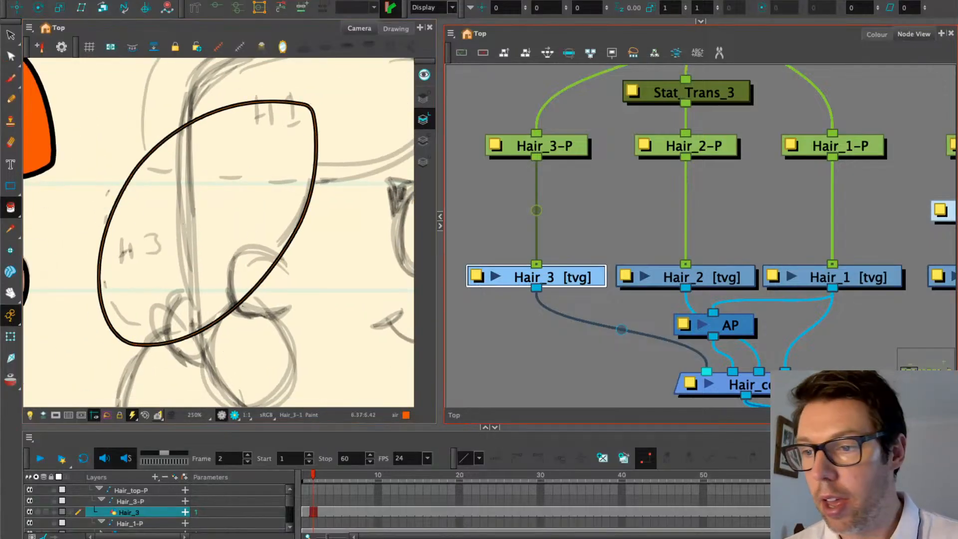
Expand the top panel to show Tool Properties with the Paint Tool Options
click(700, 21)
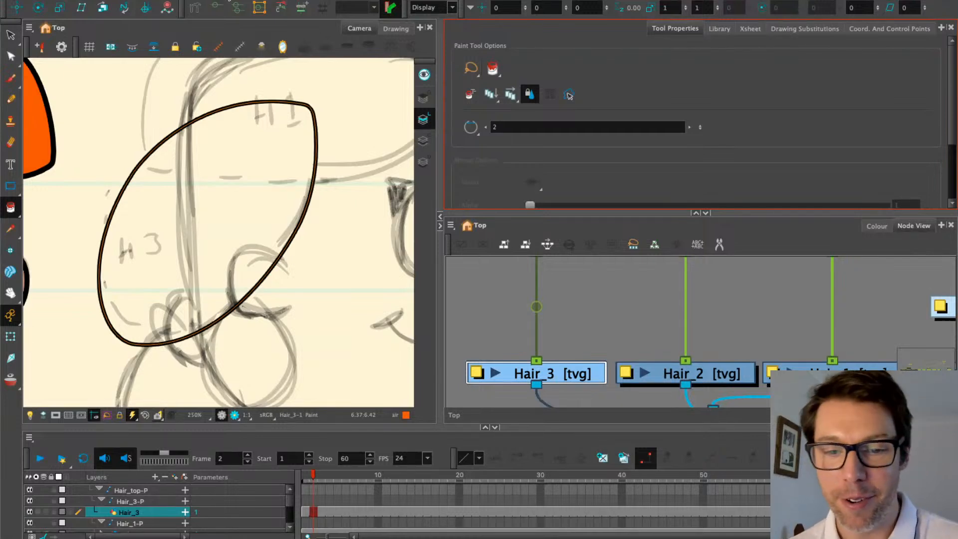
Show Hair_3 alone in the Drawing view with the scene colour palettes, centred on the outline
scroll(161, 101, down, 1)
click(161, 101)
key(k)
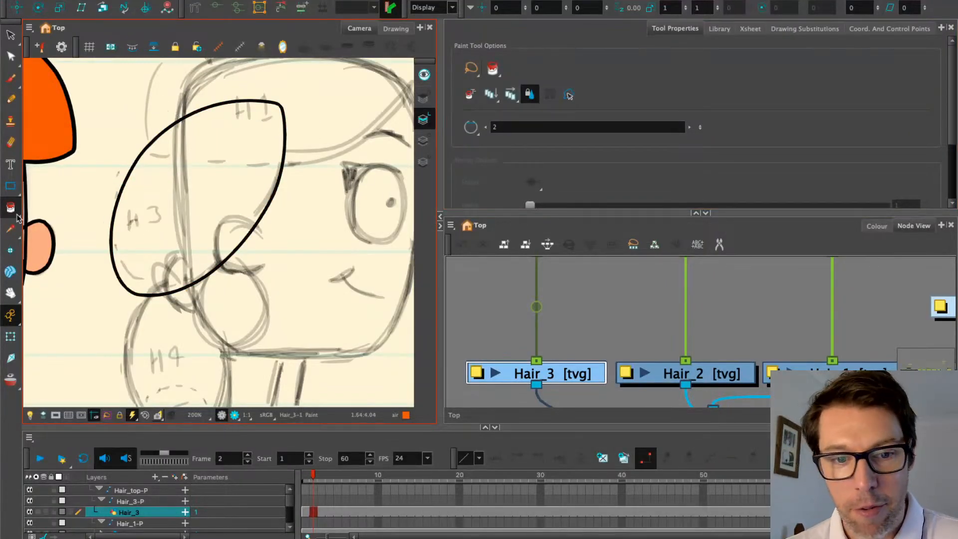
click(396, 29)
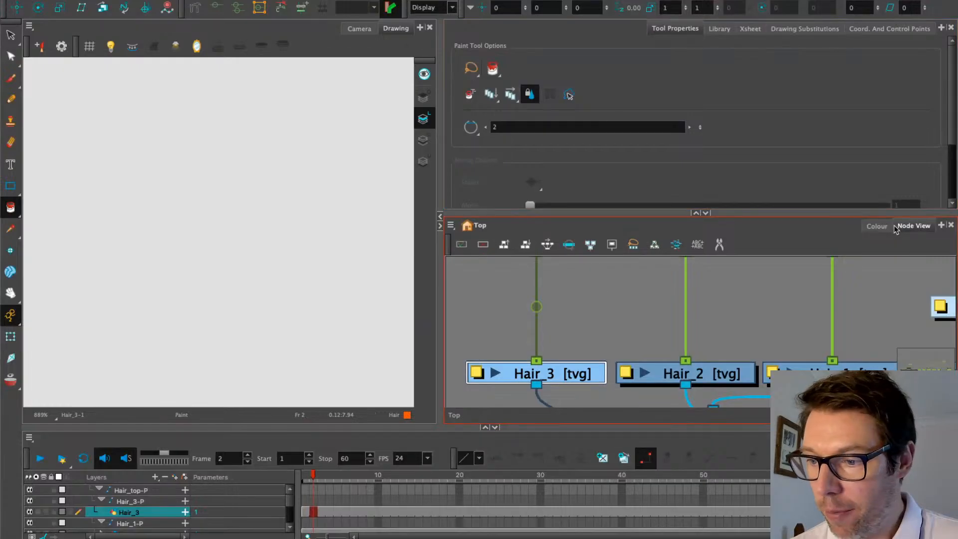
click(873, 228)
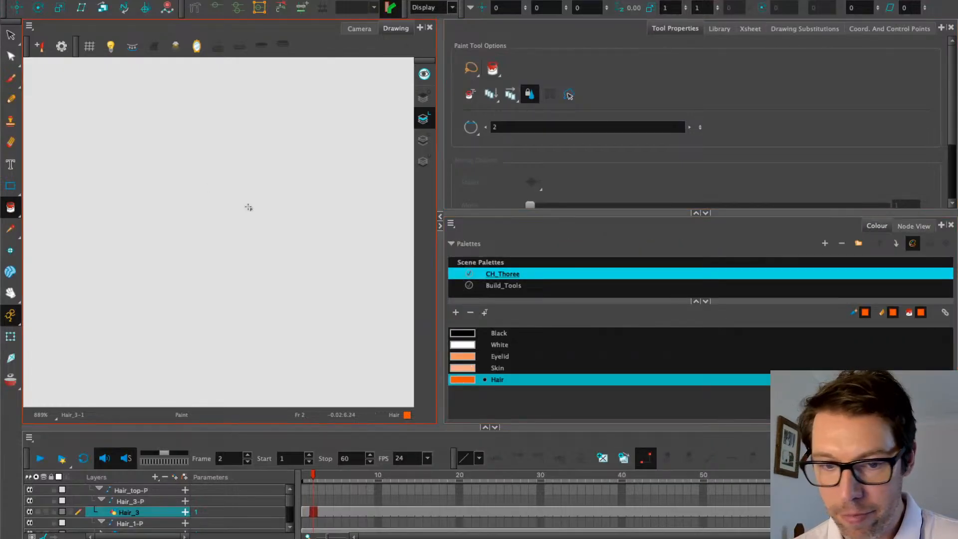
scroll(285, 145, down, 5)
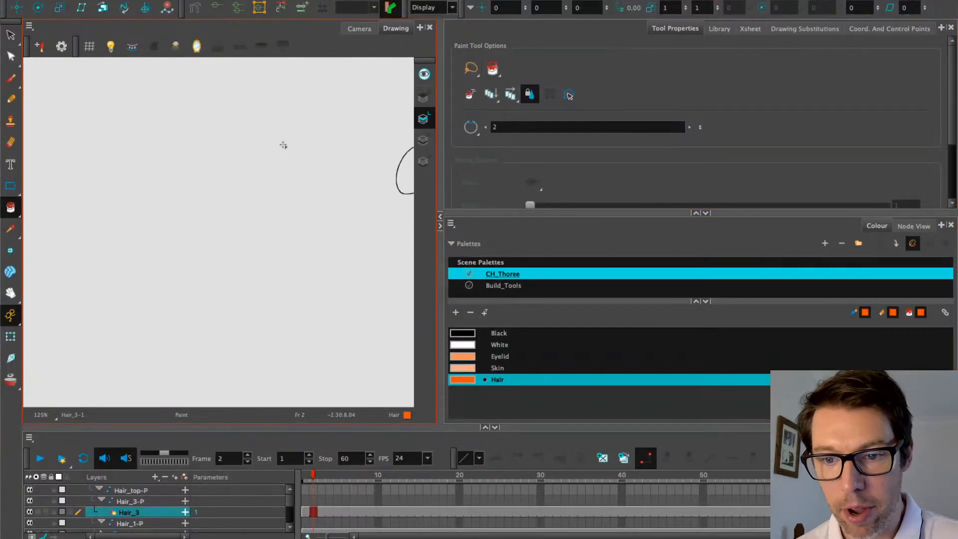
scroll(294, 160, down, 2)
drag(296, 164, 195, 217)
scroll(241, 189, up, 4)
drag(225, 266, 208, 187)
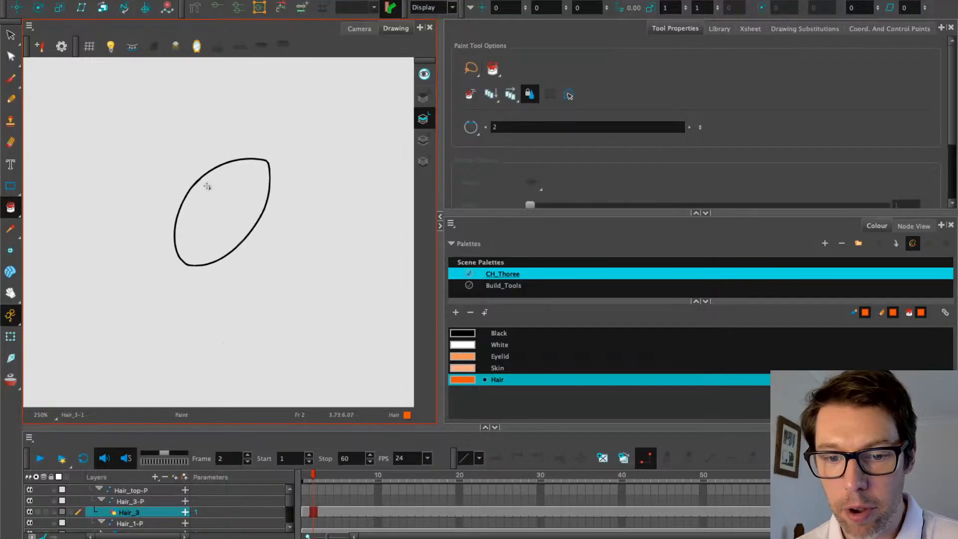
scroll(207, 186, up, 3)
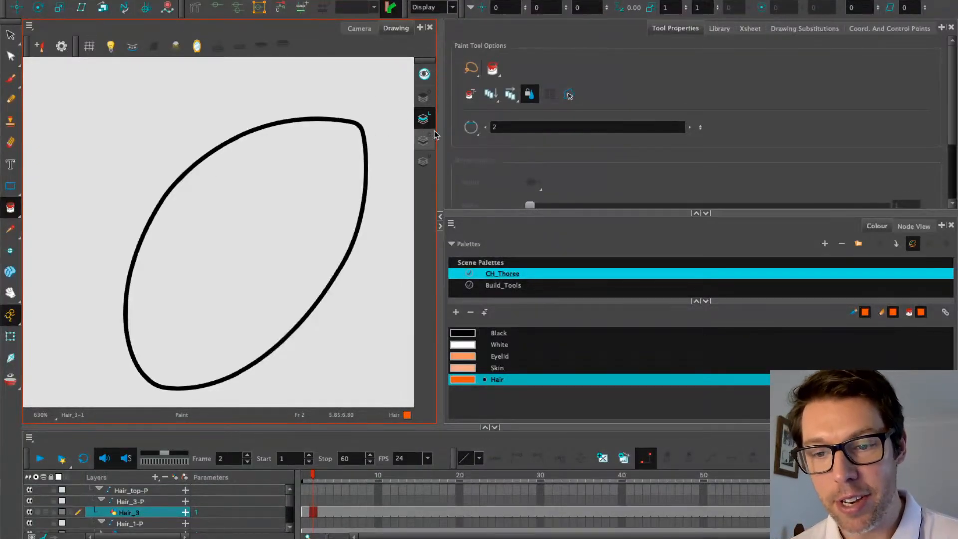
Switch to the Colour Art layer and enable Preview All Art Layers
click(425, 165)
click(423, 96)
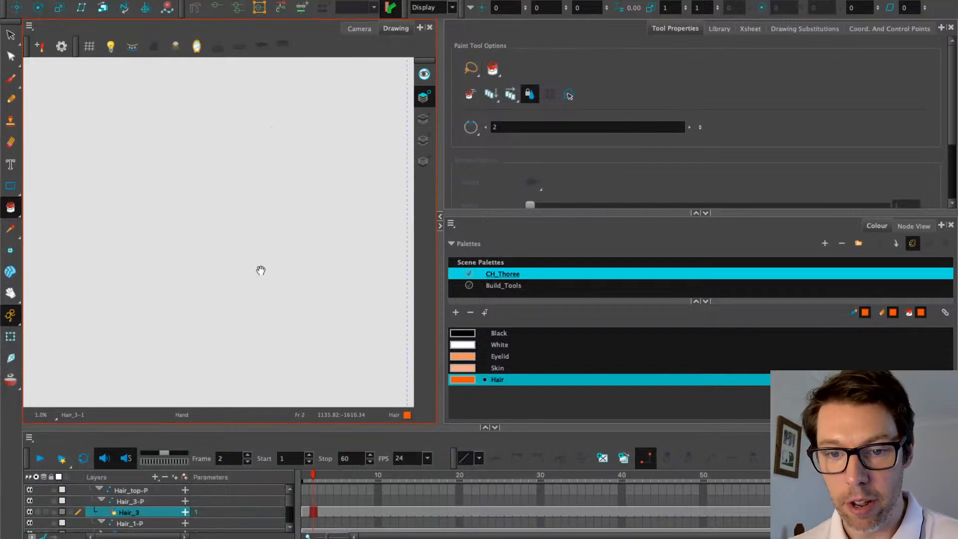
drag(261, 270, 92, 110)
drag(135, 167, 397, 247)
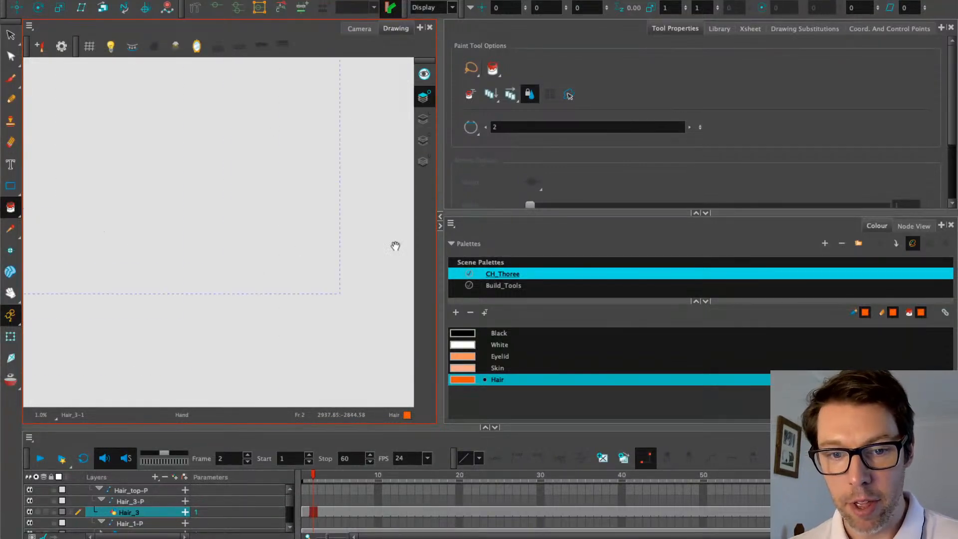
drag(307, 242, 149, 6)
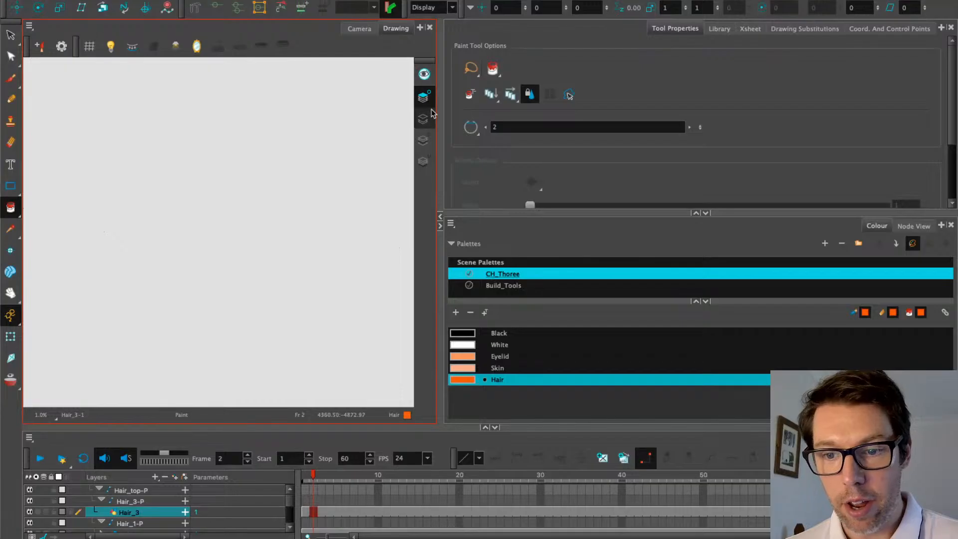
click(423, 140)
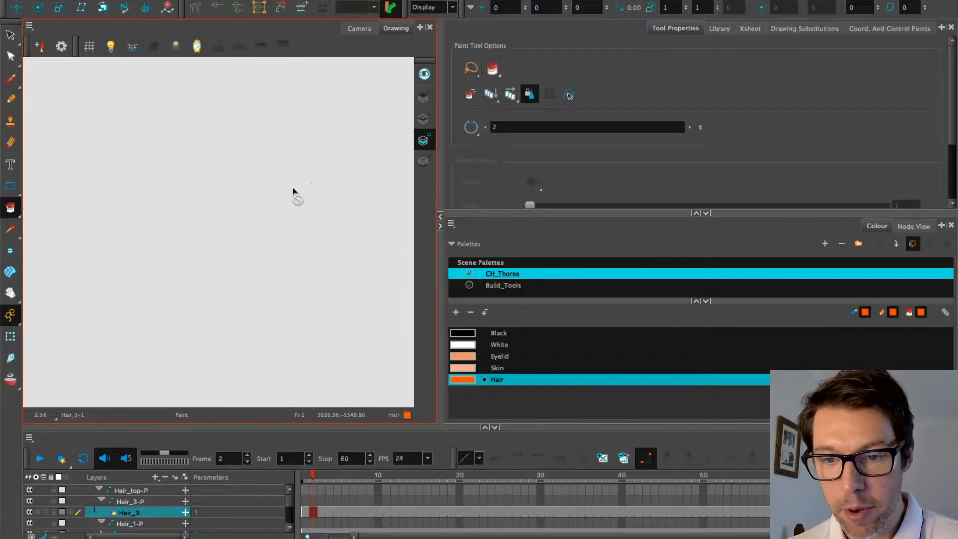
click(423, 75)
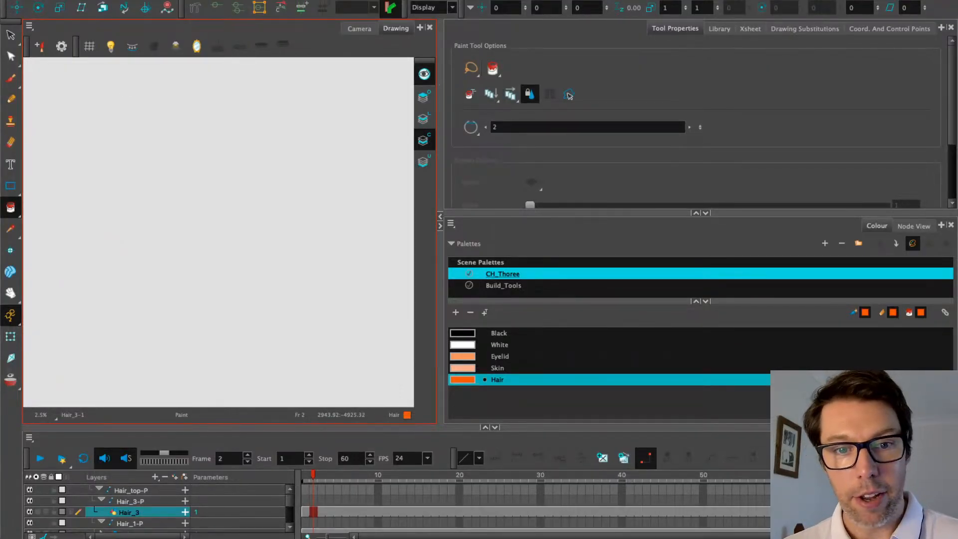
Select all artwork in the Hair_3 drawing with Apply to Line and Colour Art on, then turn it off
click(10, 36)
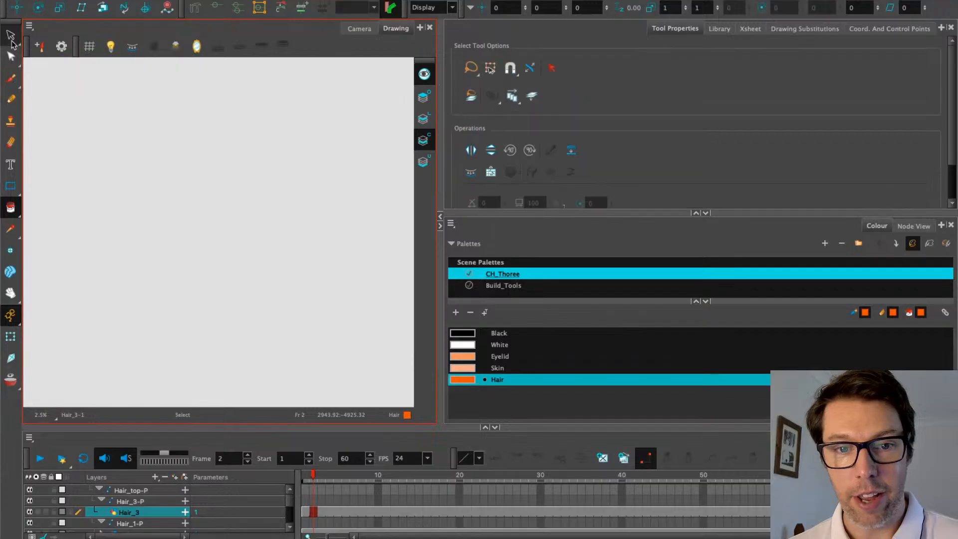
click(532, 103)
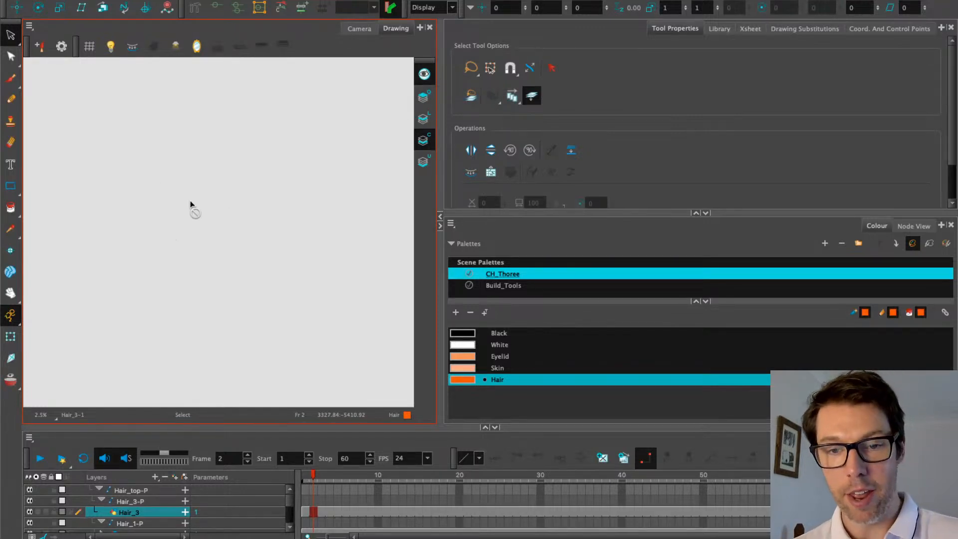
key(ctrl+a)
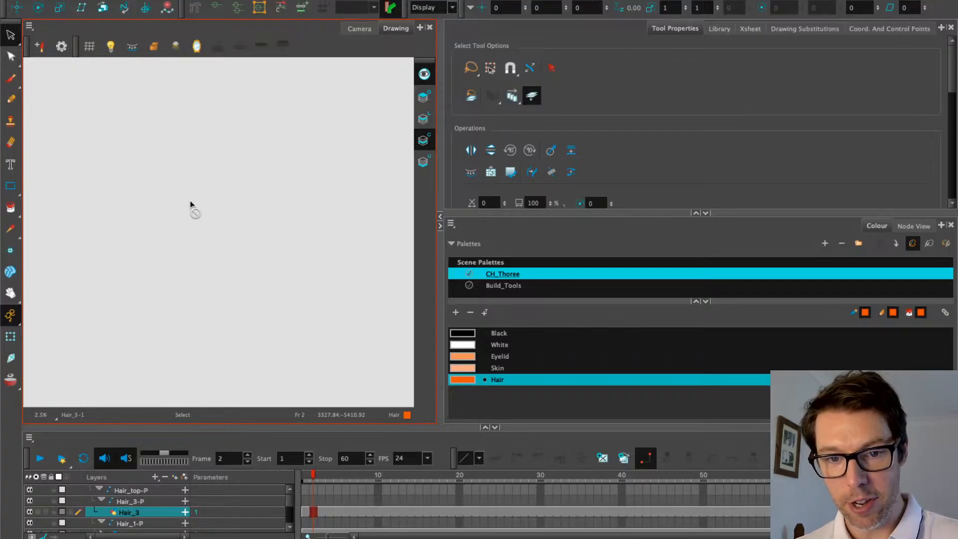
scroll(191, 201, up, 10)
scroll(296, 168, up, 4)
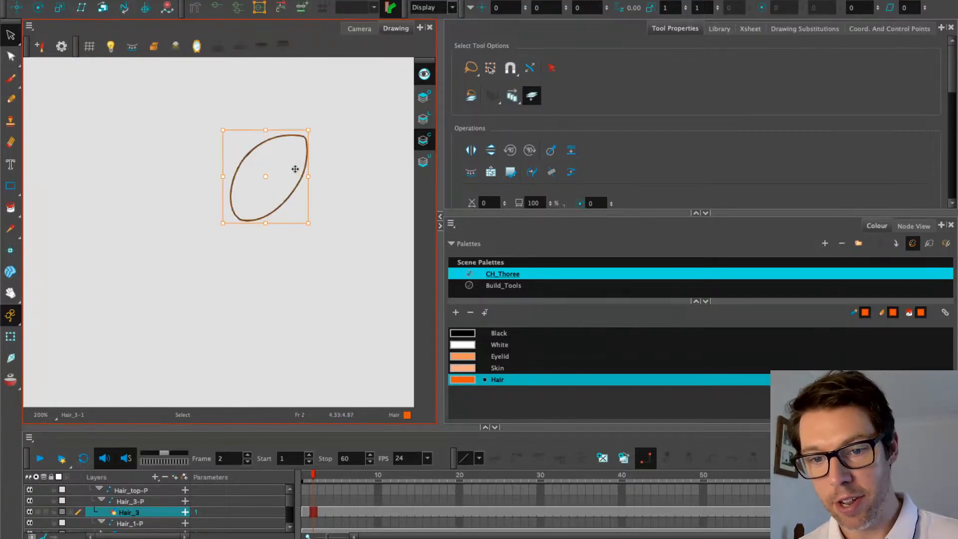
click(532, 98)
Cycle through the Overlay, Line Art and Colour Art layers, ending on Line Art
click(425, 75)
click(423, 102)
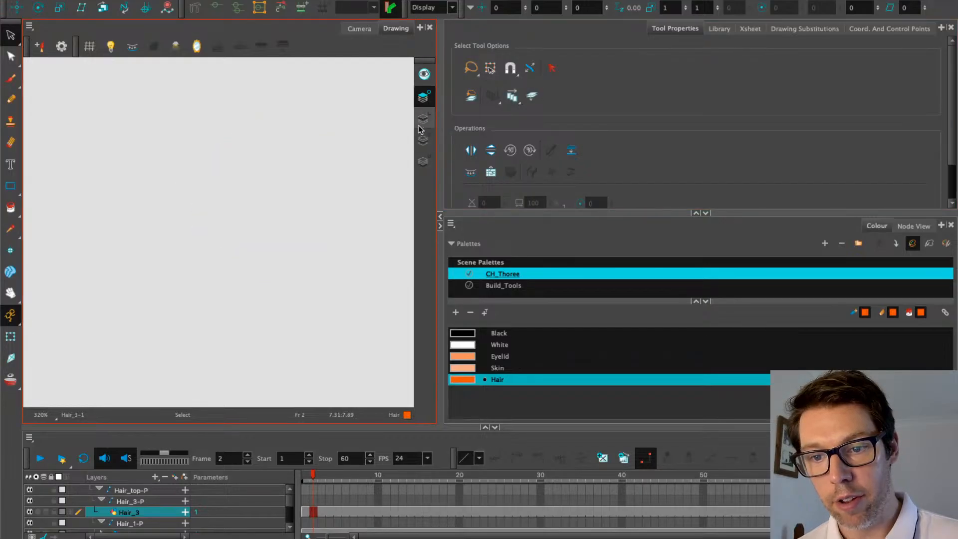
click(421, 125)
click(423, 147)
click(423, 118)
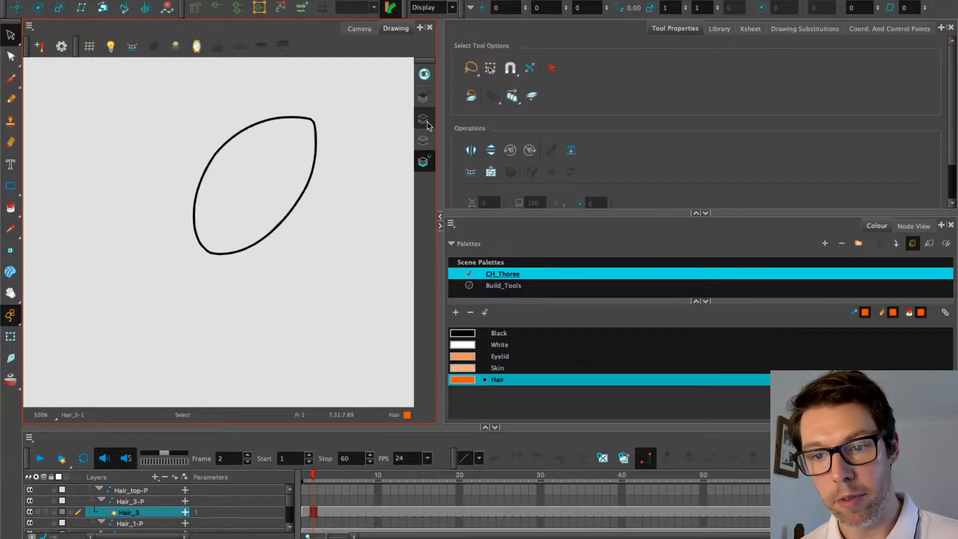
Fill the oval with Hair orange, then delete and restore it to confirm it sits on Colour Art
click(10, 207)
click(287, 196)
key(alt+s)
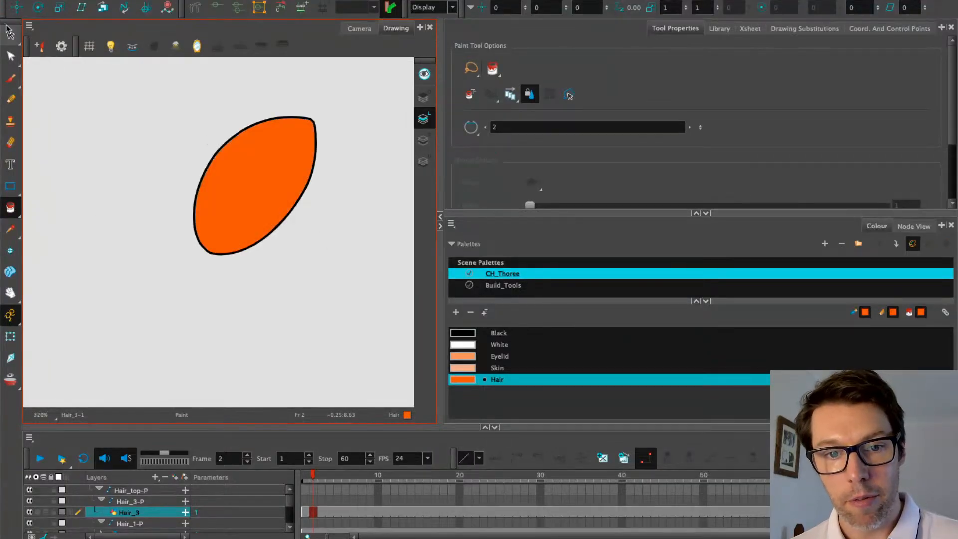
click(233, 183)
key(Delete)
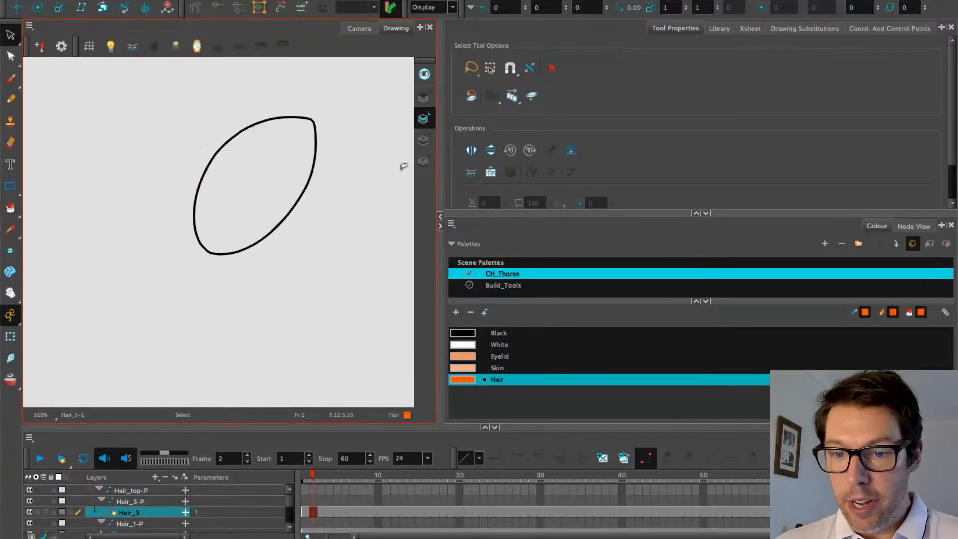
click(424, 140)
key(ctrl+z)
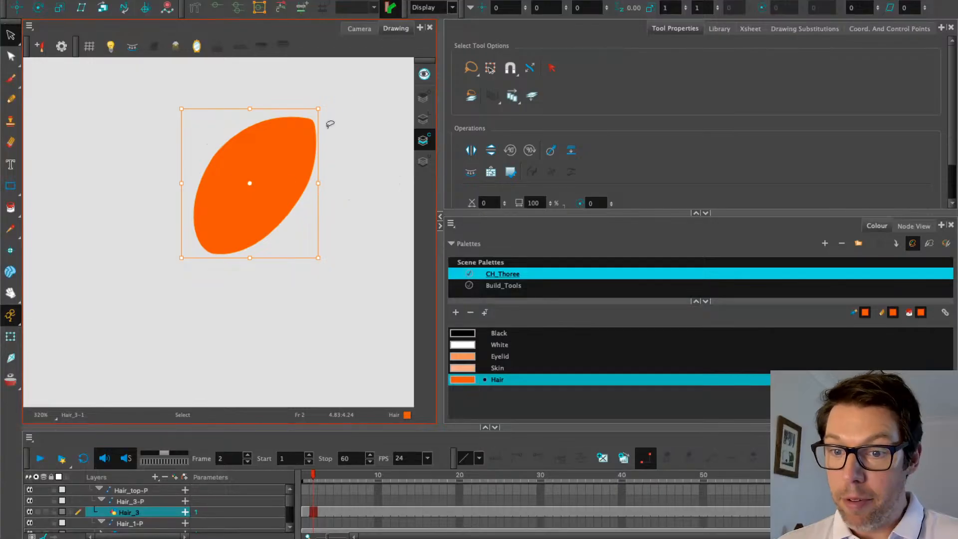
click(423, 119)
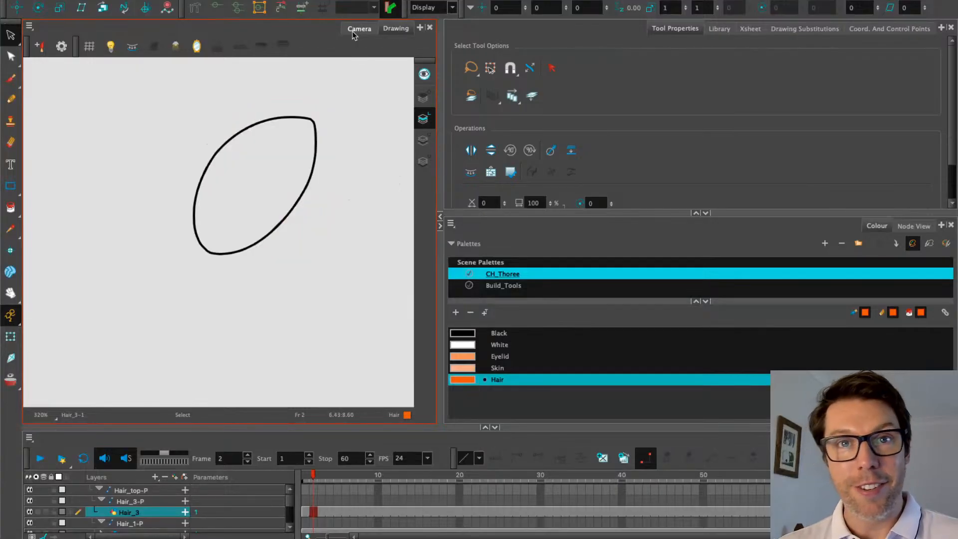
Show the whole character in Camera view with Apply to Line and Colour Art enabled
click(353, 35)
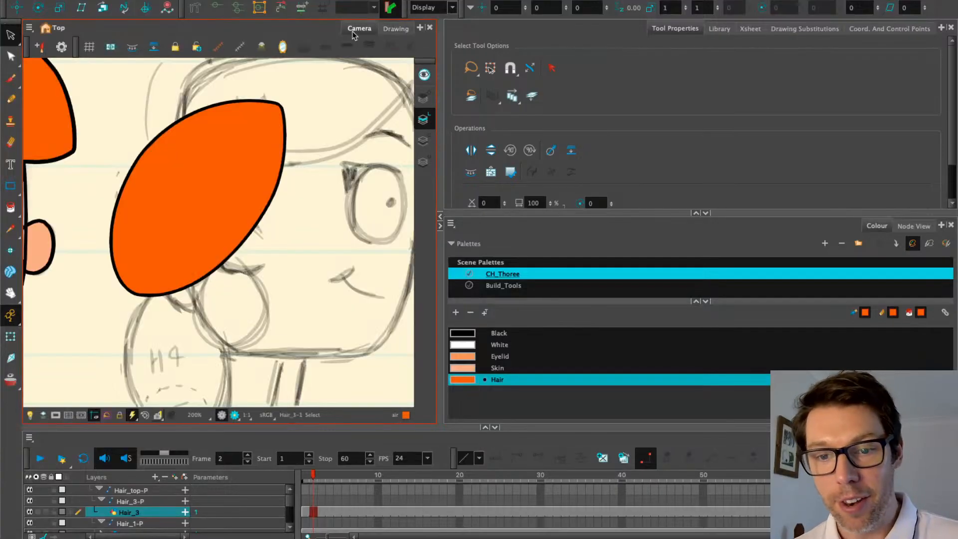
scroll(249, 128, down, 5)
drag(245, 134, 237, 175)
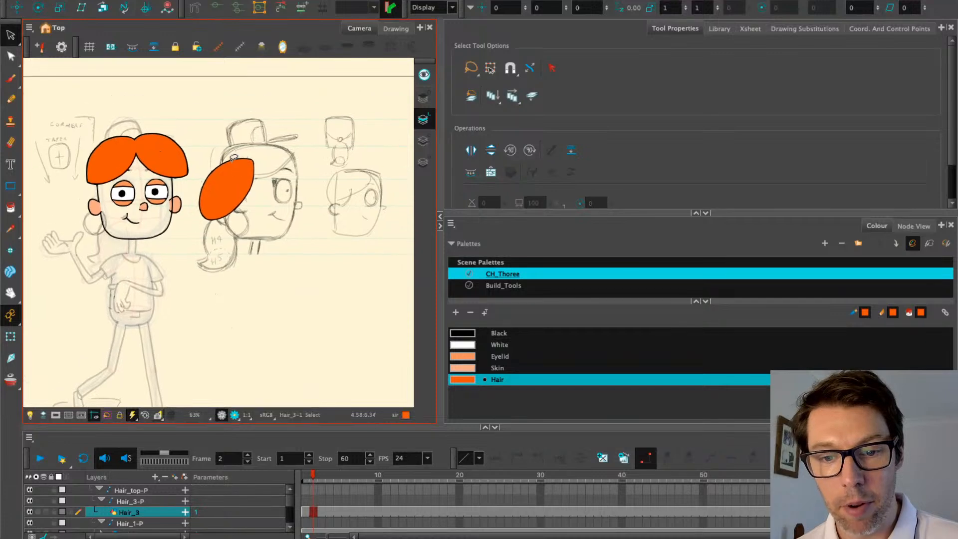
scroll(234, 180, up, 4)
scroll(186, 160, down, 3)
scroll(186, 160, down, 2)
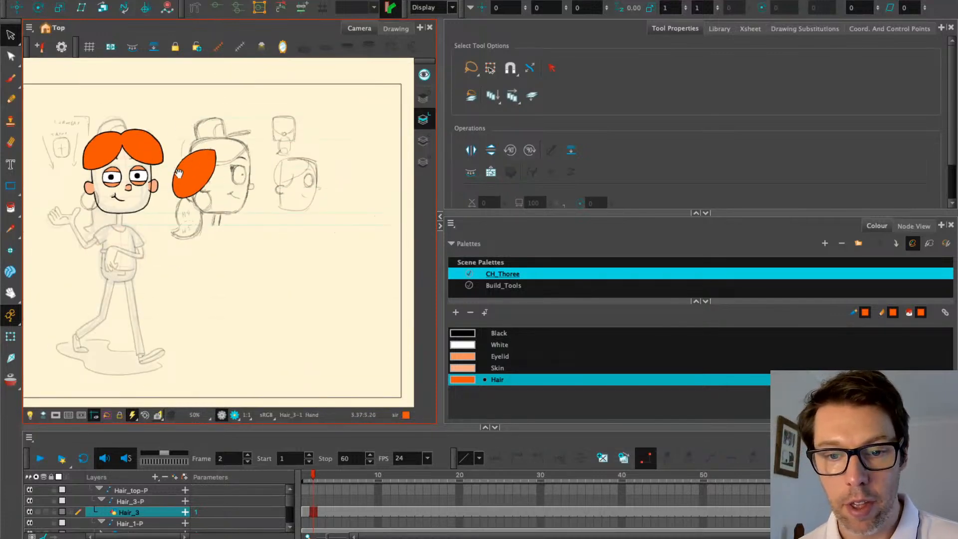
scroll(198, 180, up, 3)
drag(241, 175, 192, 192)
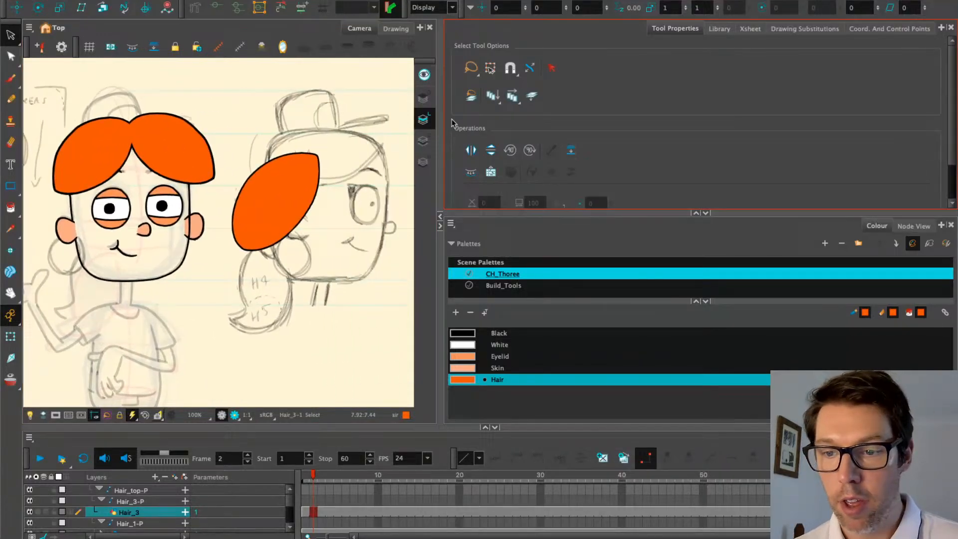
click(532, 98)
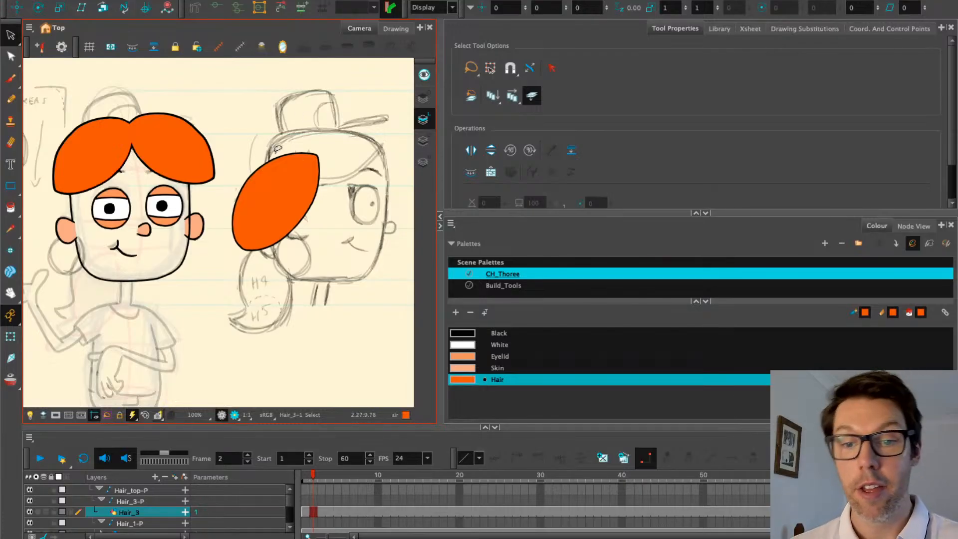
Lasso the Hair_3 piece, tilt it counter-clockwise and move it against the head's left side
mouse_move(244, 133)
mouse_down()
mouse_move(309, 217)
mouse_move(158, 223)
mouse_move(60, 208)
mouse_move(172, 241)
mouse_move(172, 219)
mouse_move(152, 214)
mouse_up()
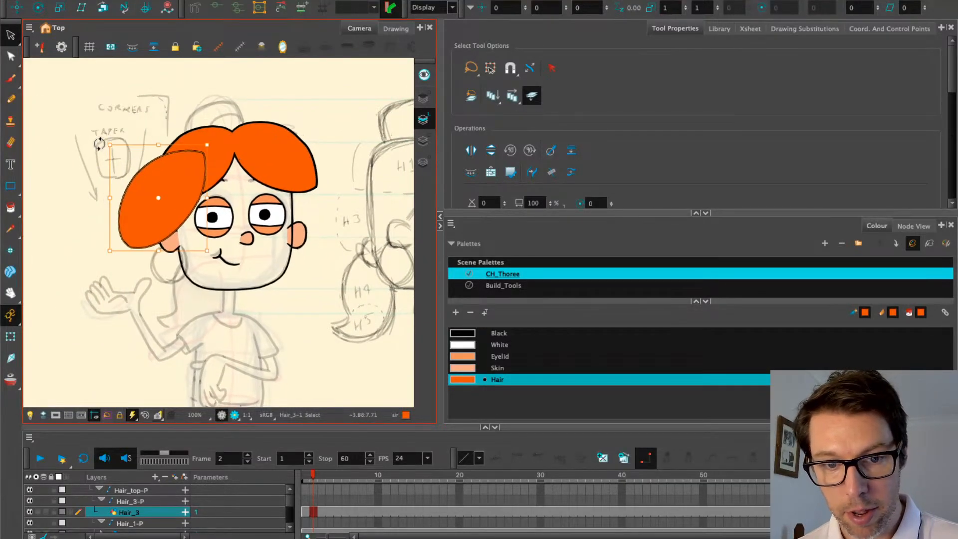
drag(99, 143, 95, 150)
drag(148, 214, 138, 235)
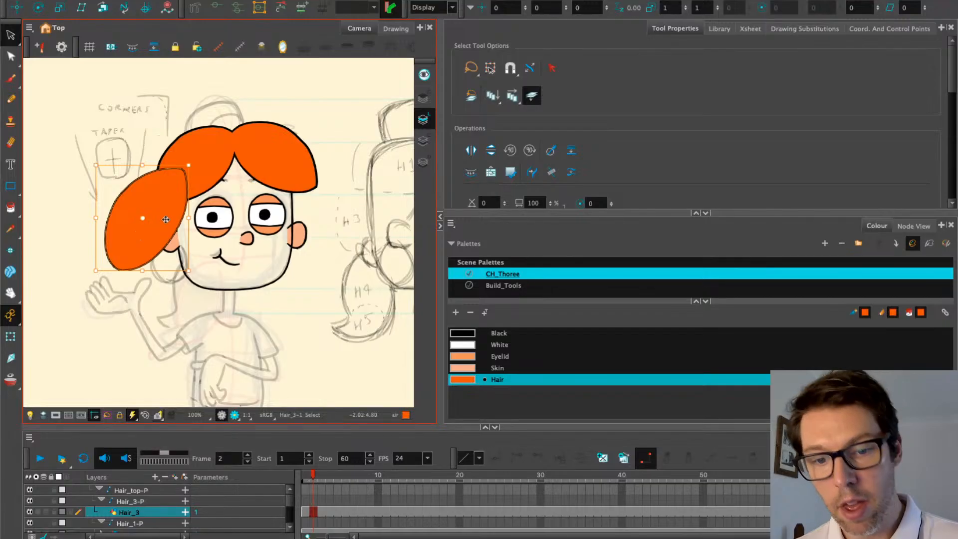
mouse_move(225, 240)
mouse_down()
mouse_move(128, 280)
mouse_move(261, 261)
mouse_up()
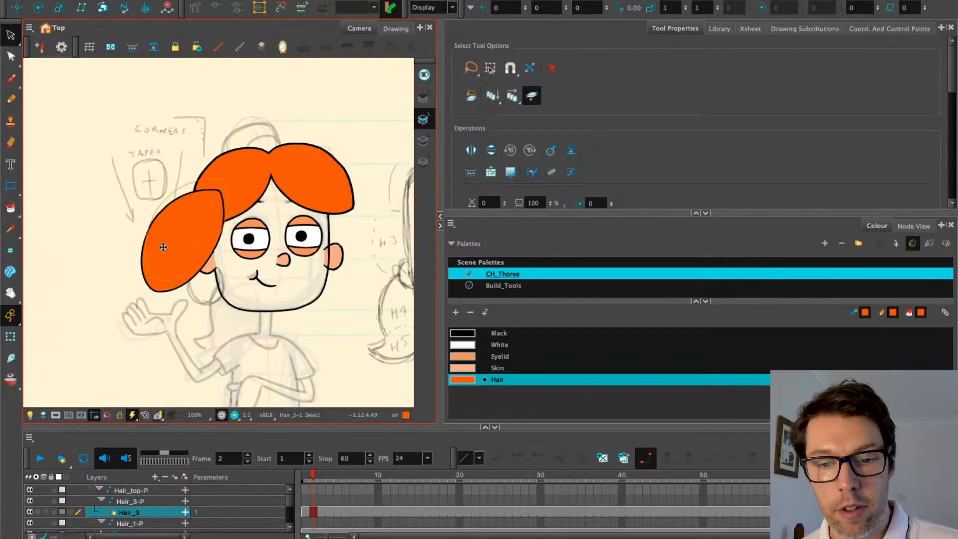
drag(127, 169, 128, 176)
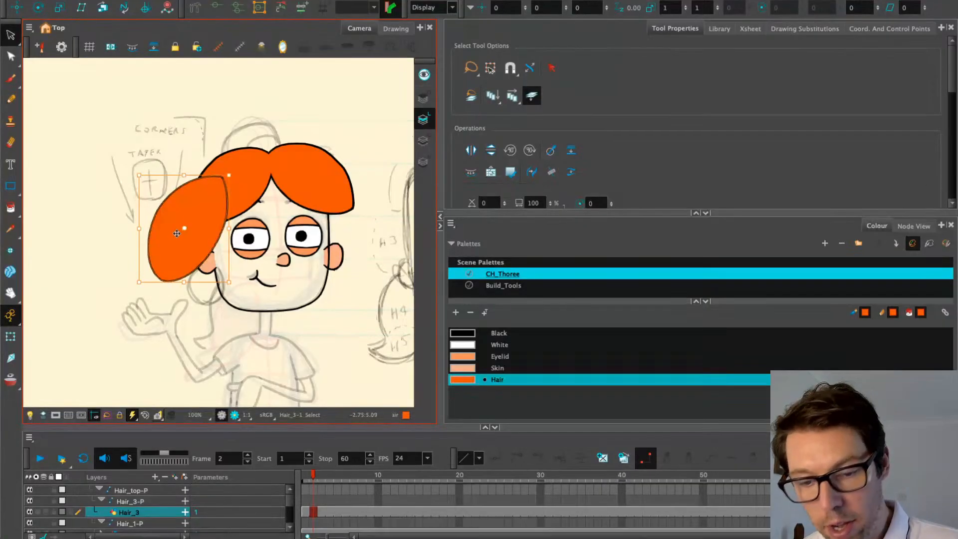
drag(189, 254, 159, 254)
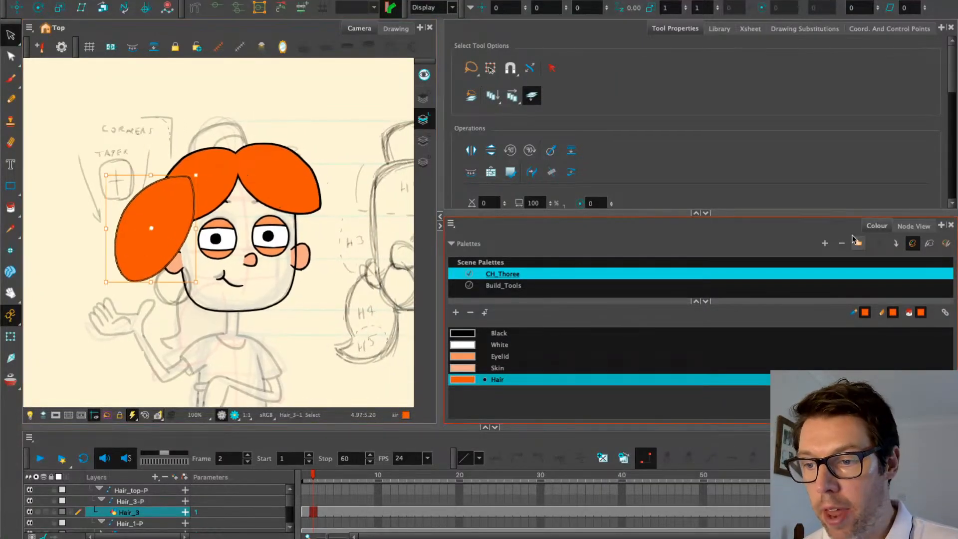
key(Escape)
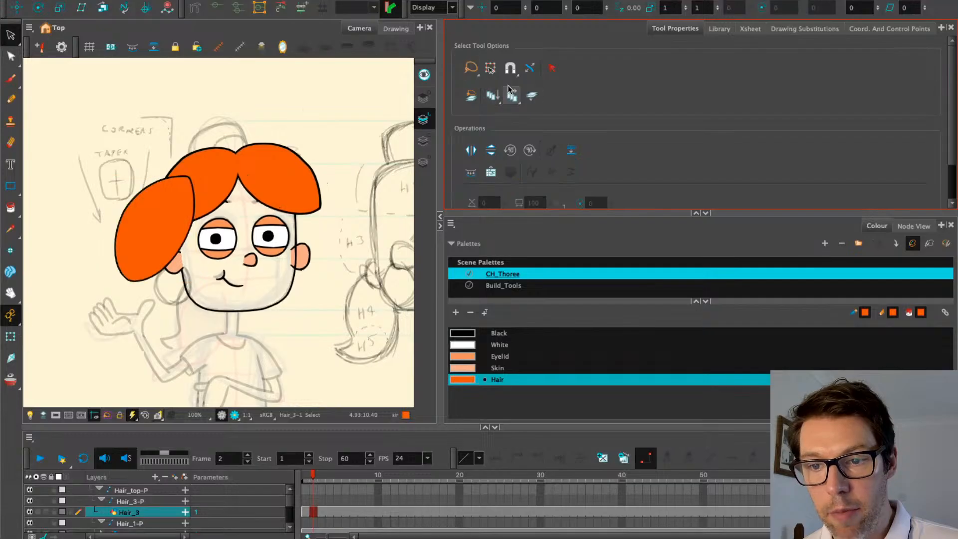
click(396, 28)
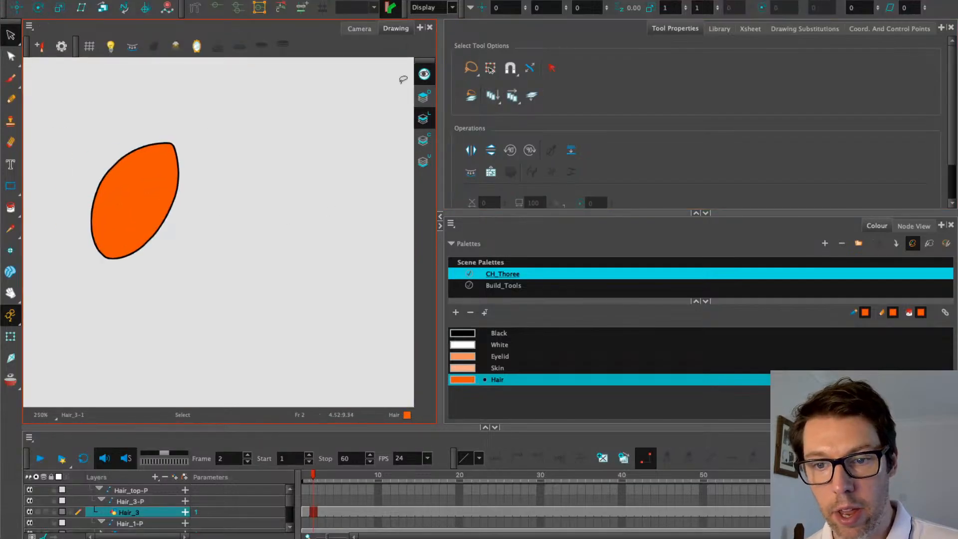
click(341, 30)
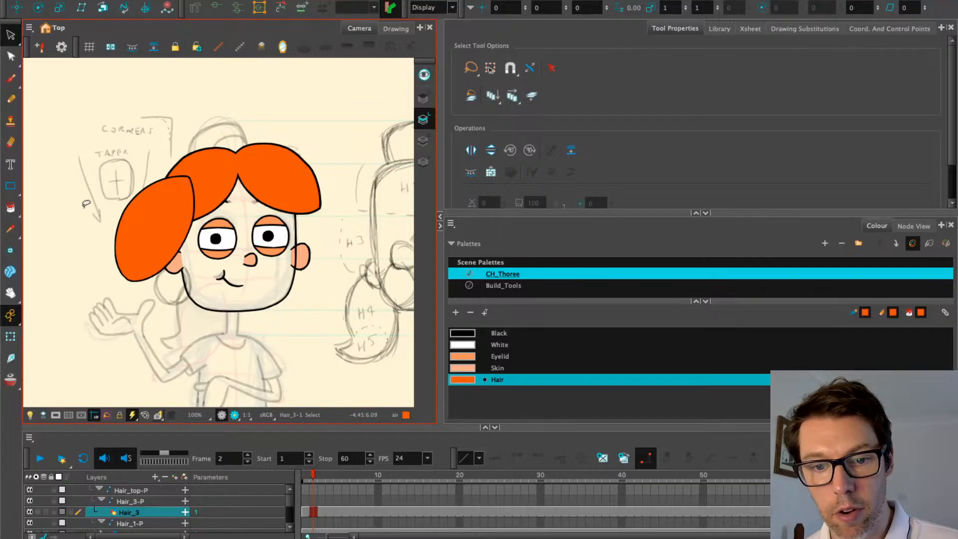
scroll(130, 201, down, 2)
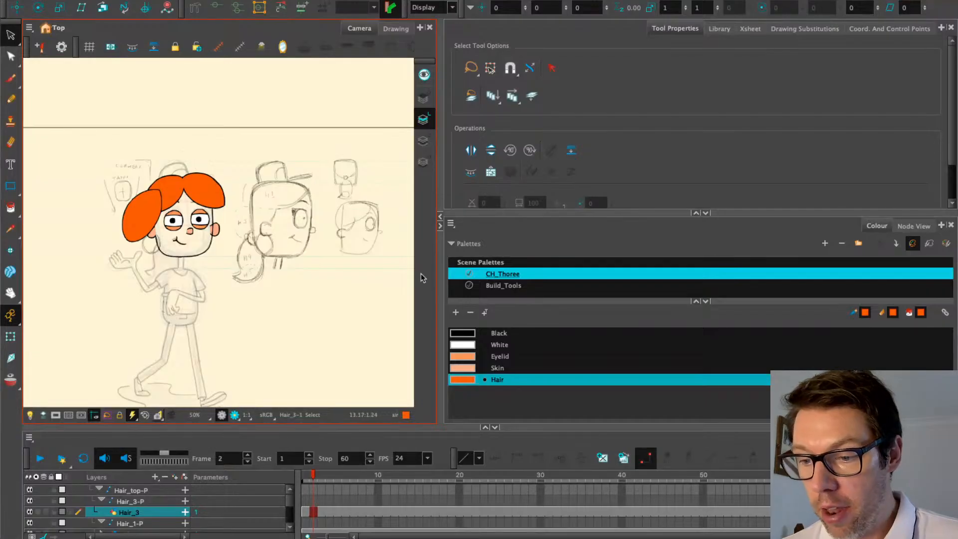
Open Node View and centre it on the Hair_3, AP and Hair_comp nodes
click(913, 226)
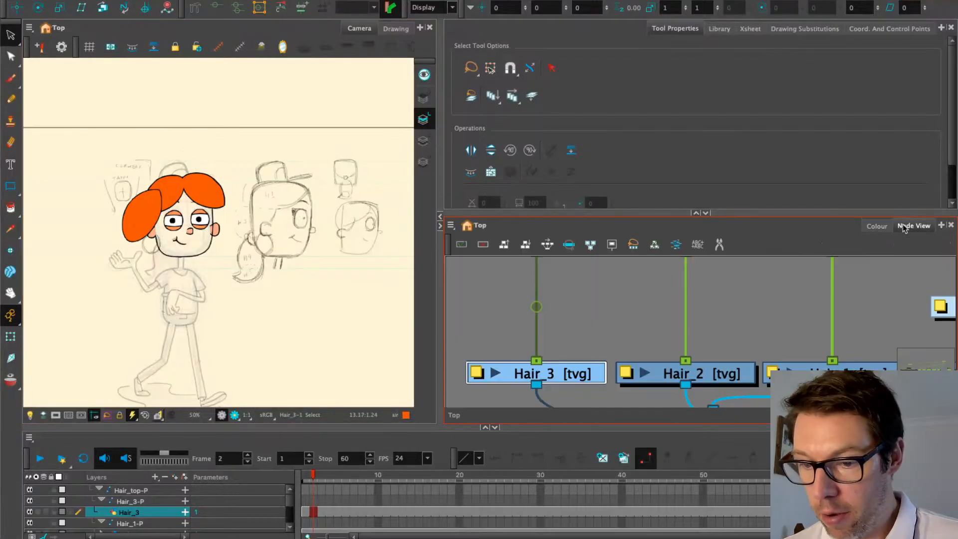
scroll(494, 320, down, 2)
scroll(507, 360, down, 5)
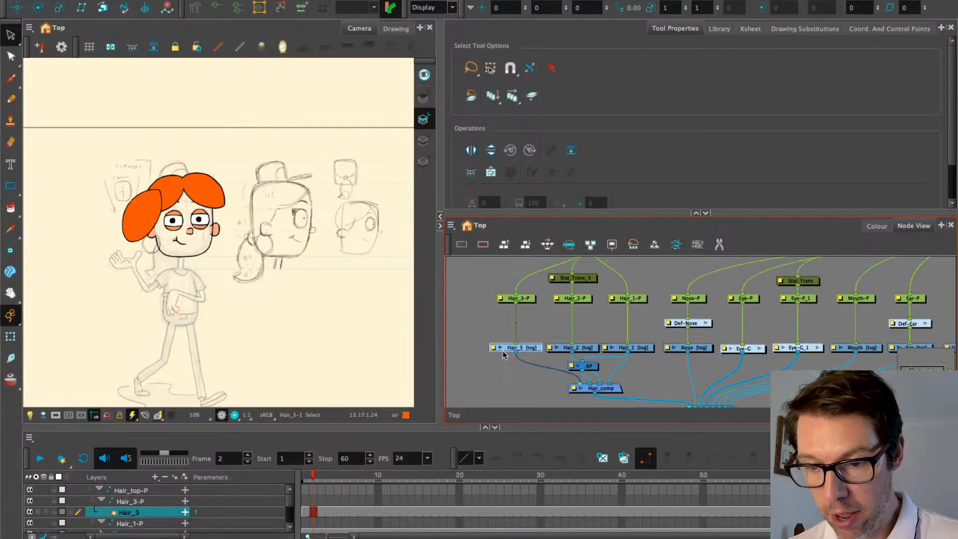
drag(512, 355, 547, 322)
scroll(543, 332, up, 2)
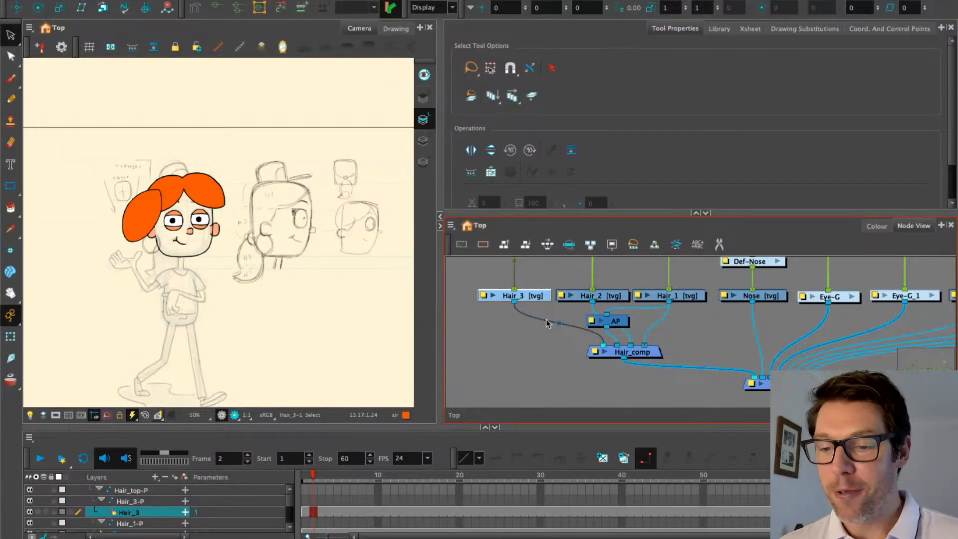
drag(495, 349, 559, 383)
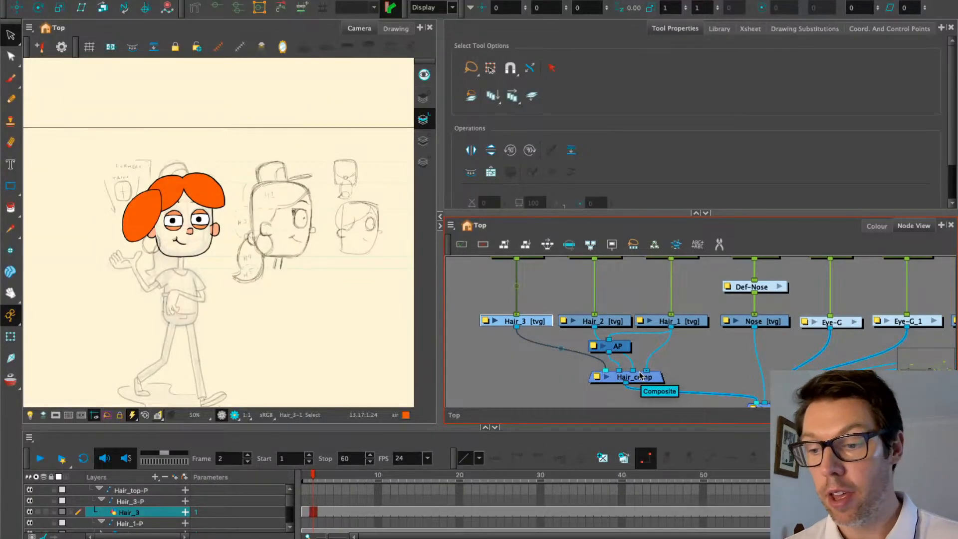
Pan over to the face nodes and select the Ear drawing and its Ear-P peg
drag(737, 346, 560, 375)
drag(756, 363, 633, 336)
click(782, 325)
drag(573, 361, 748, 322)
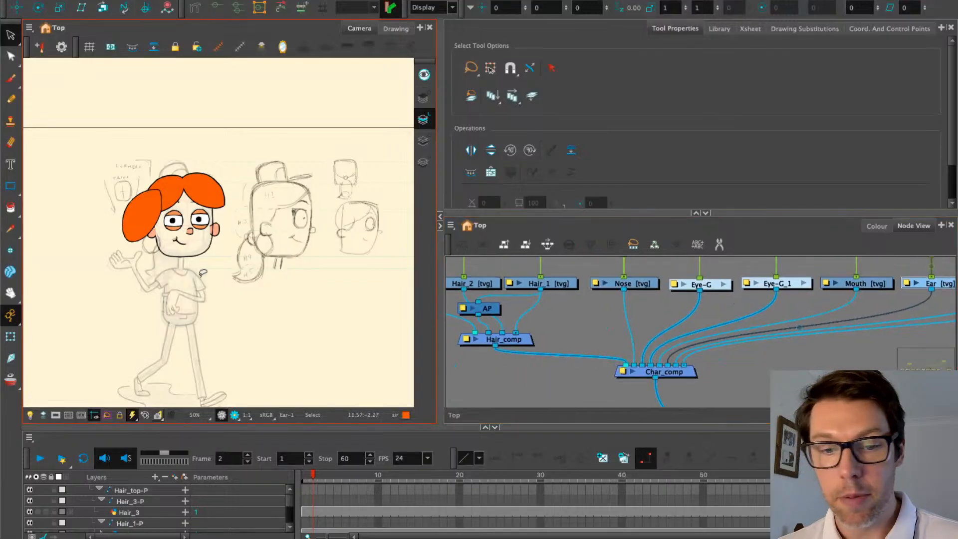
key(2)
drag(652, 349, 572, 357)
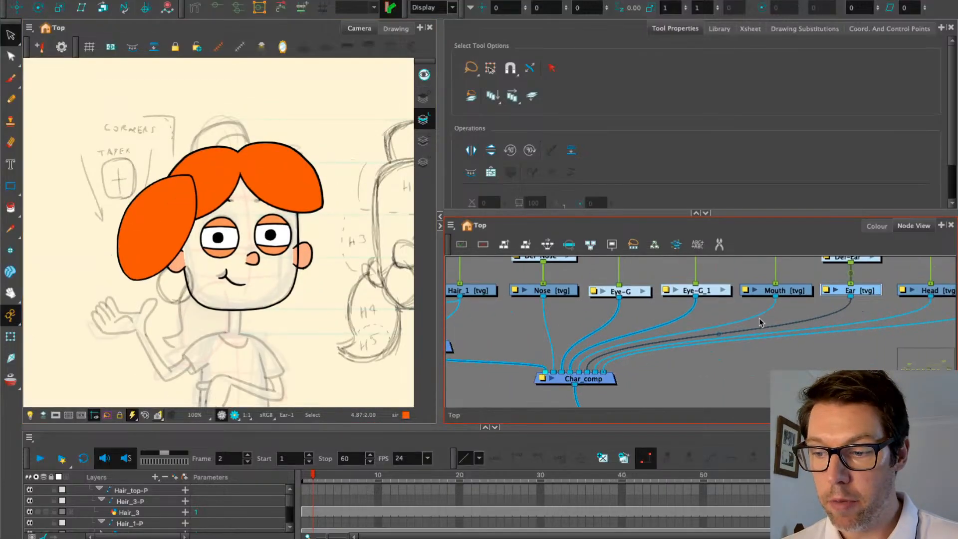
key(1)
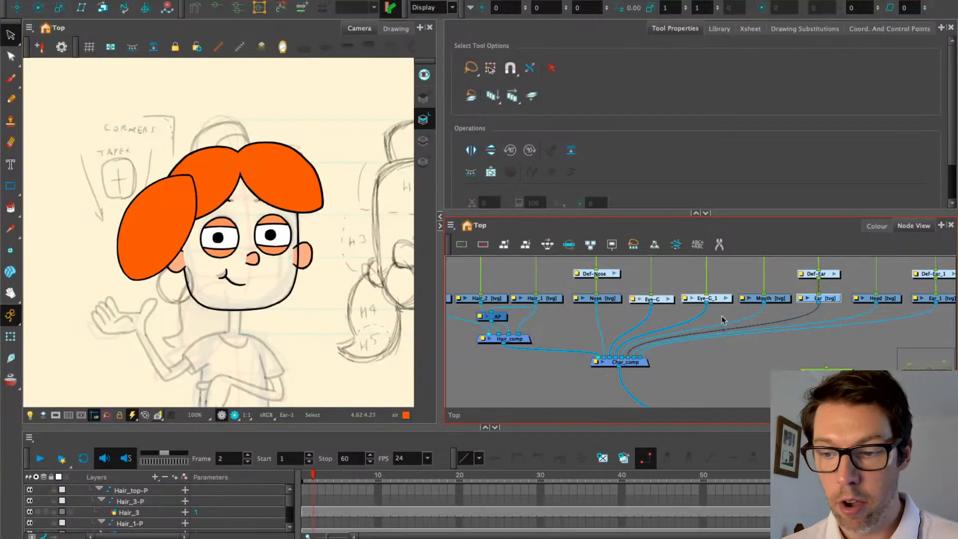
drag(774, 283, 742, 340)
click(787, 307)
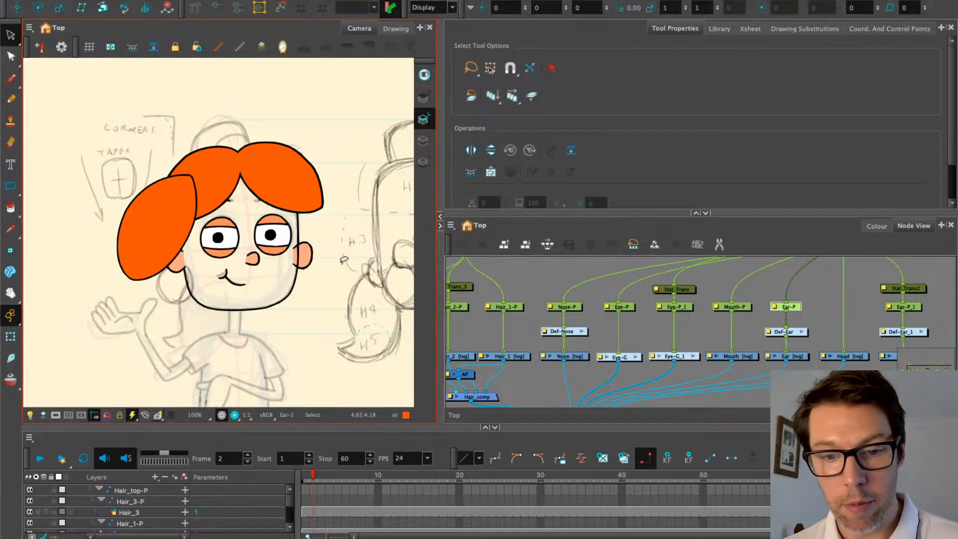
click(10, 337)
key(2)
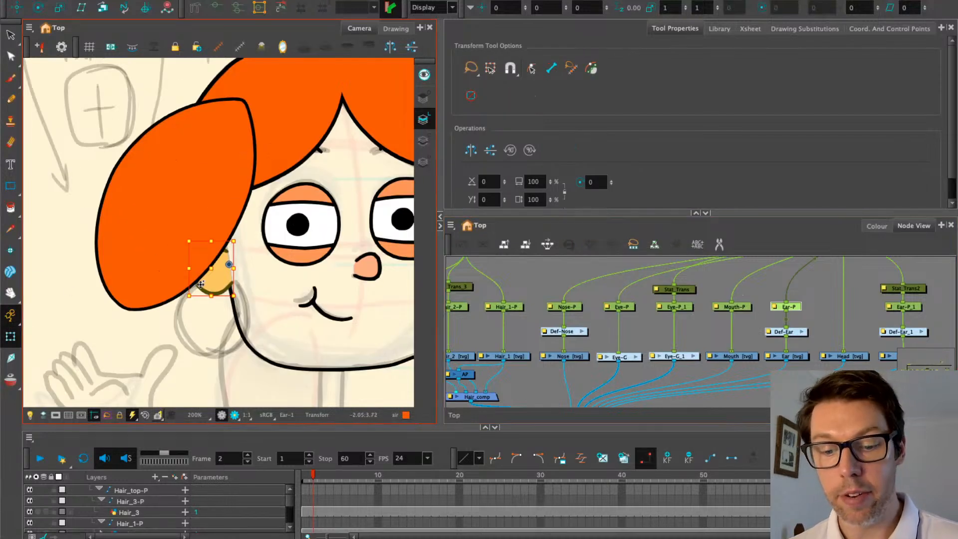
click(309, 478)
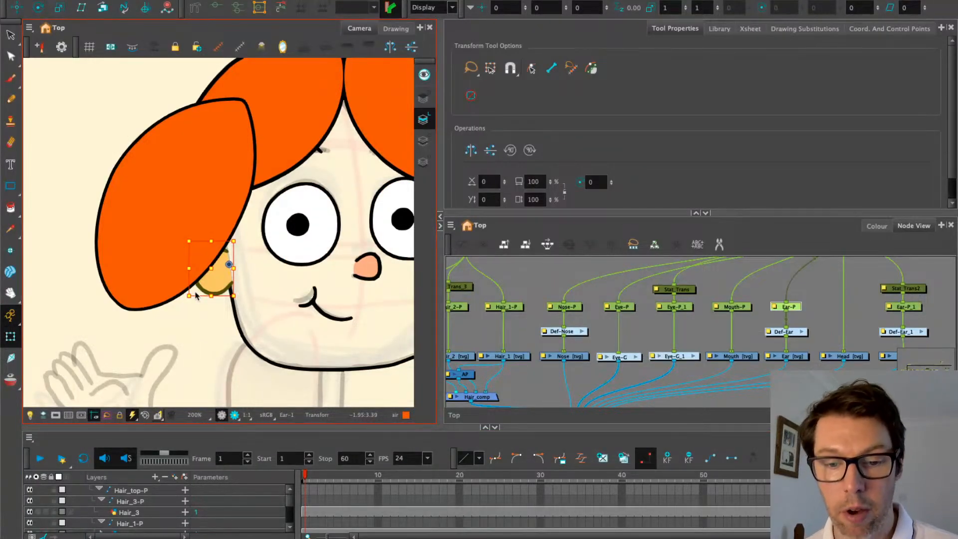
key(alt+Up)
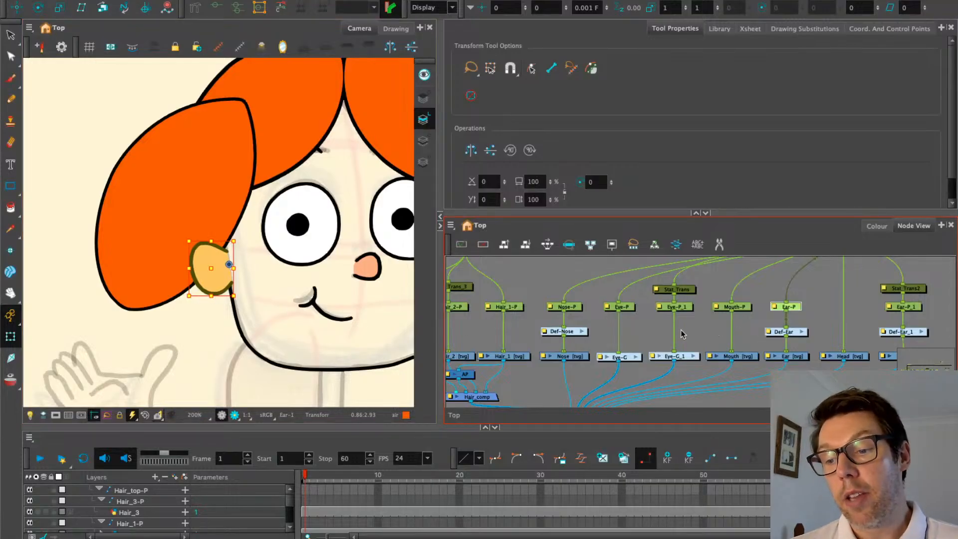
drag(785, 327, 667, 328)
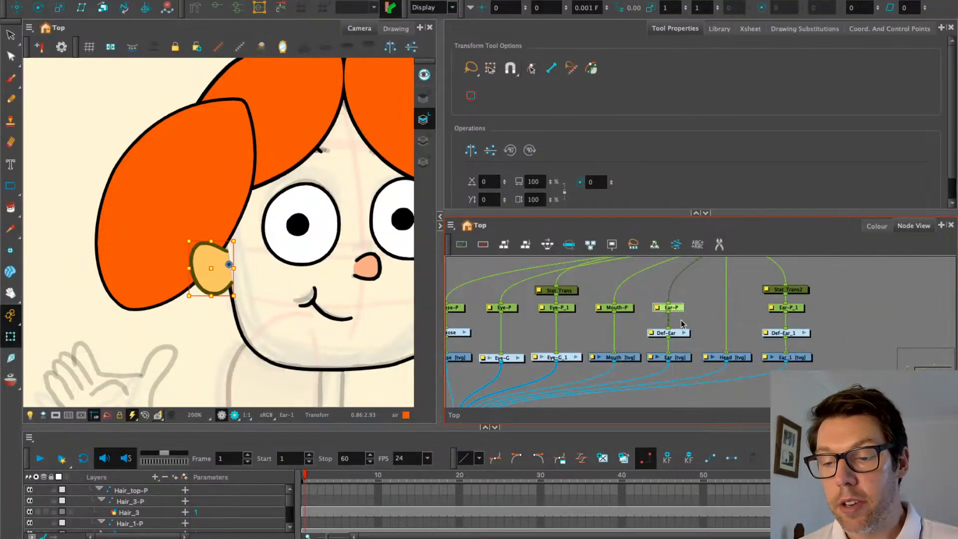
scroll(682, 323, up, 3)
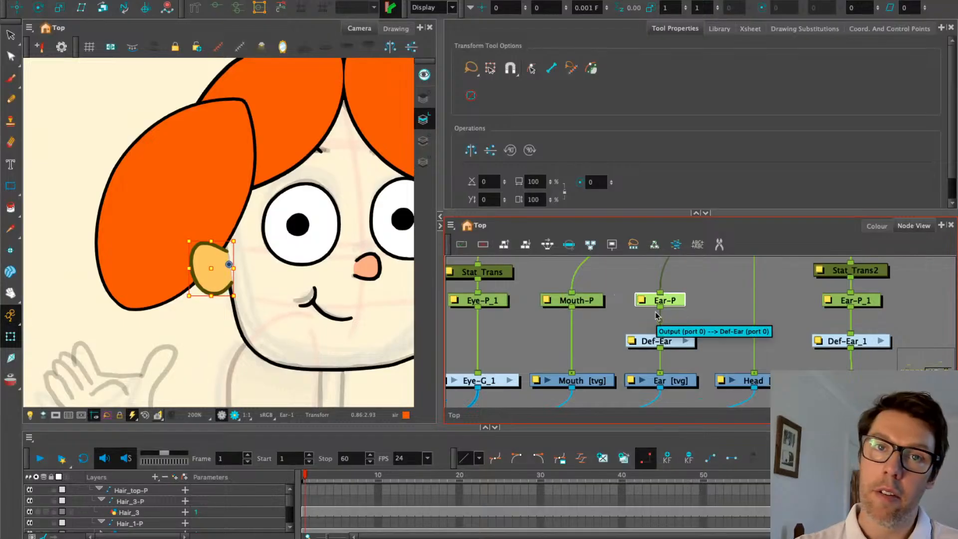
scroll(657, 314, down, 4)
drag(607, 337, 750, 323)
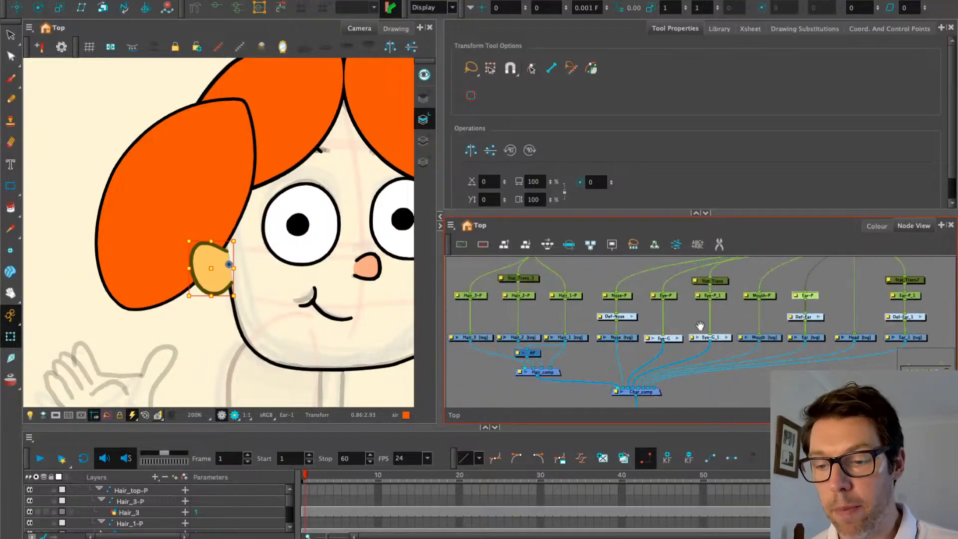
drag(833, 321, 721, 326)
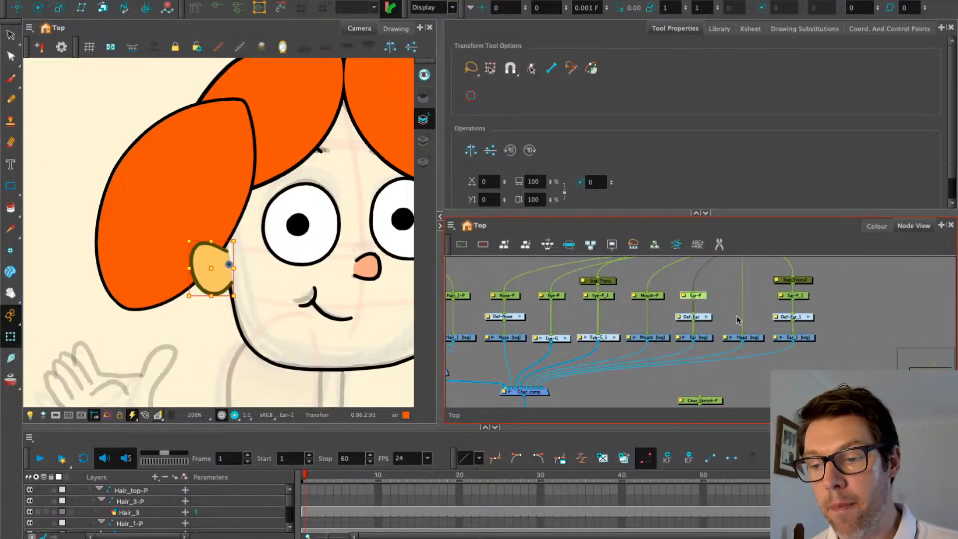
drag(595, 339, 675, 338)
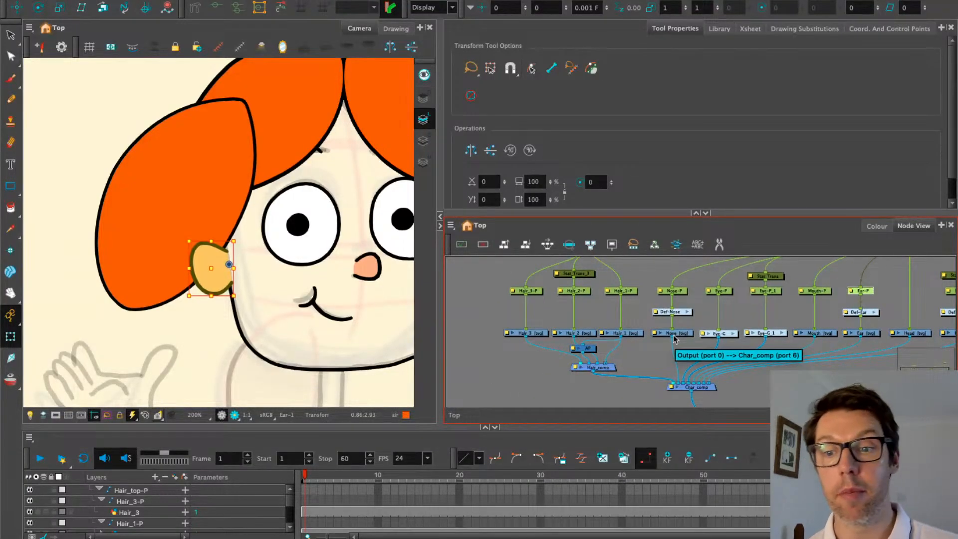
drag(785, 338, 664, 348)
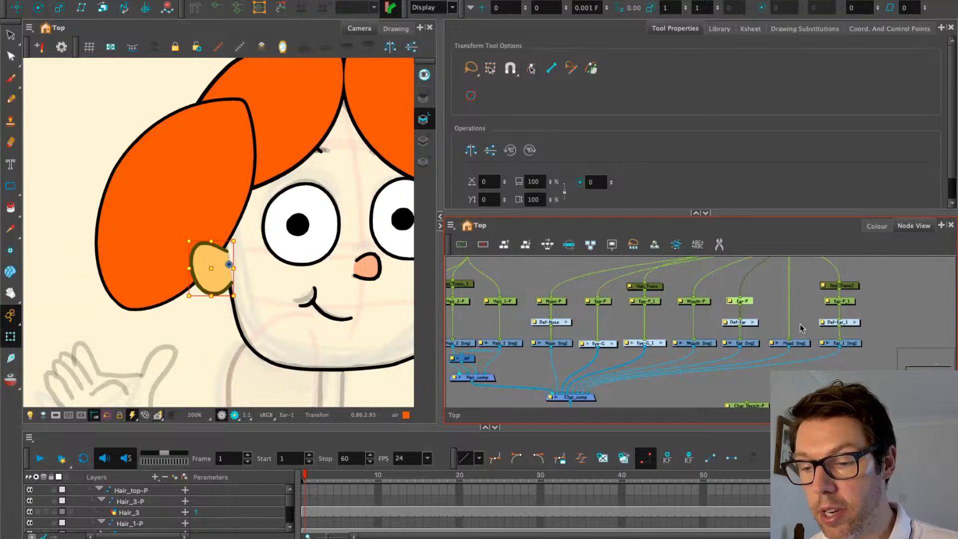
scroll(769, 313, up, 3)
scroll(774, 310, up, 2)
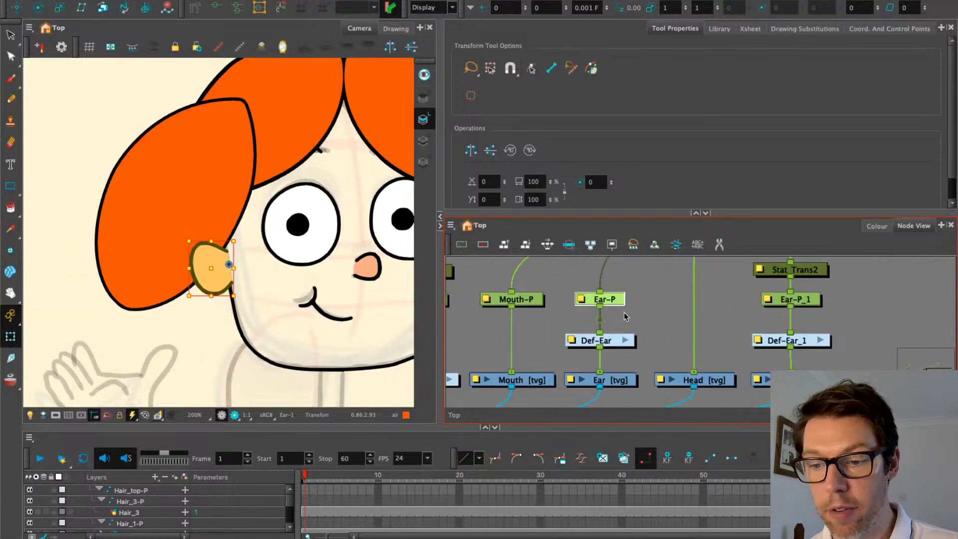
scroll(536, 331, down, 4)
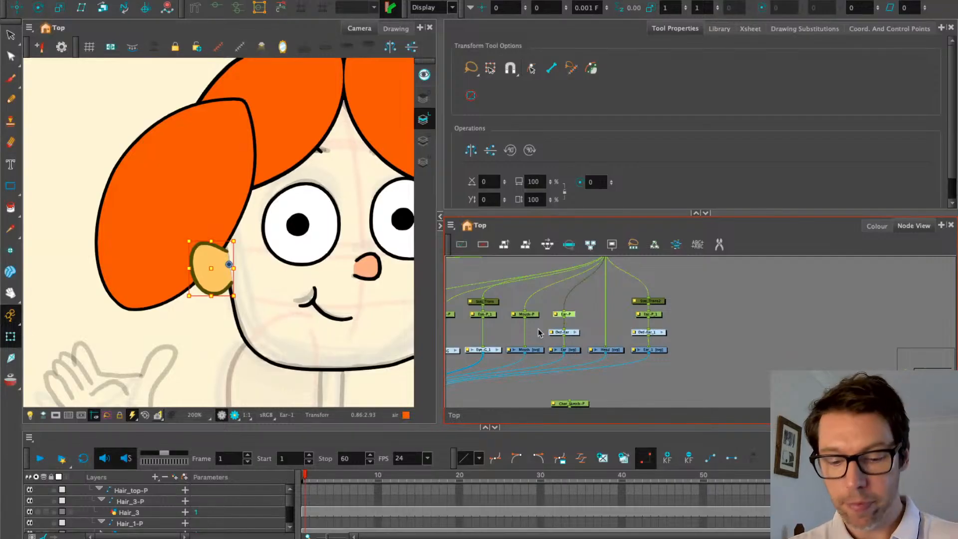
Select Hair_3 and move Hair_comp lower to make room for a new node
drag(538, 329, 692, 298)
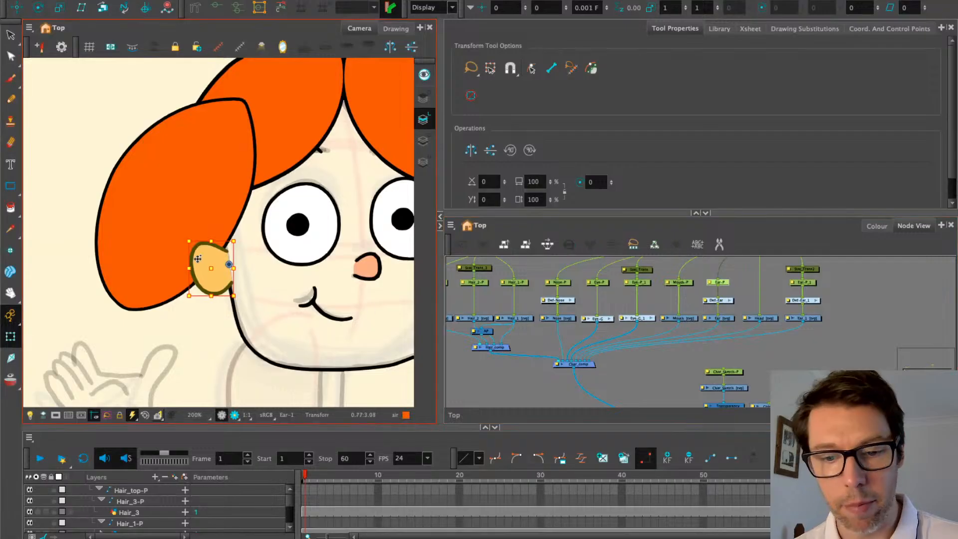
click(184, 202)
scroll(578, 335, up, 5)
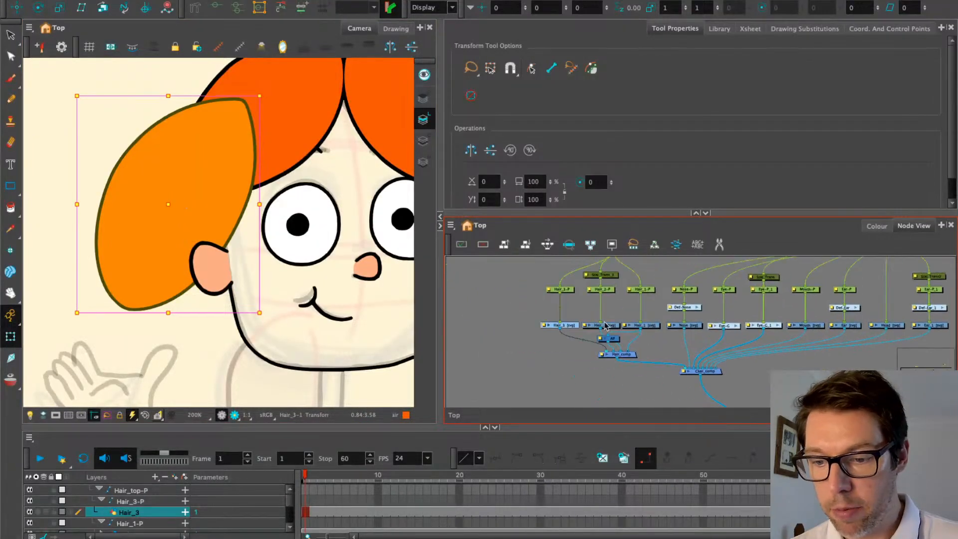
drag(683, 370, 636, 401)
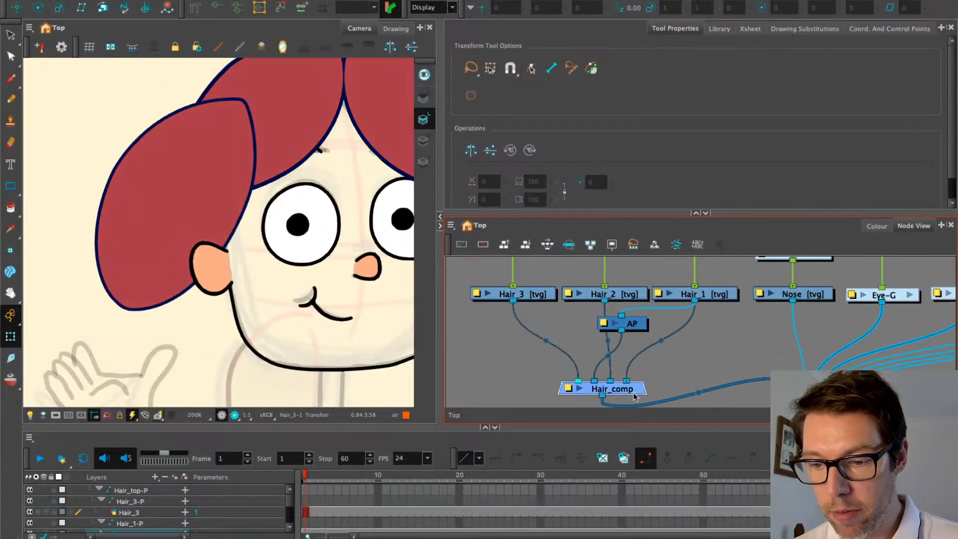
Duplicate AP as AP_1 below Hair_3, cable Hair_2 into it and level AP with it
click(633, 327)
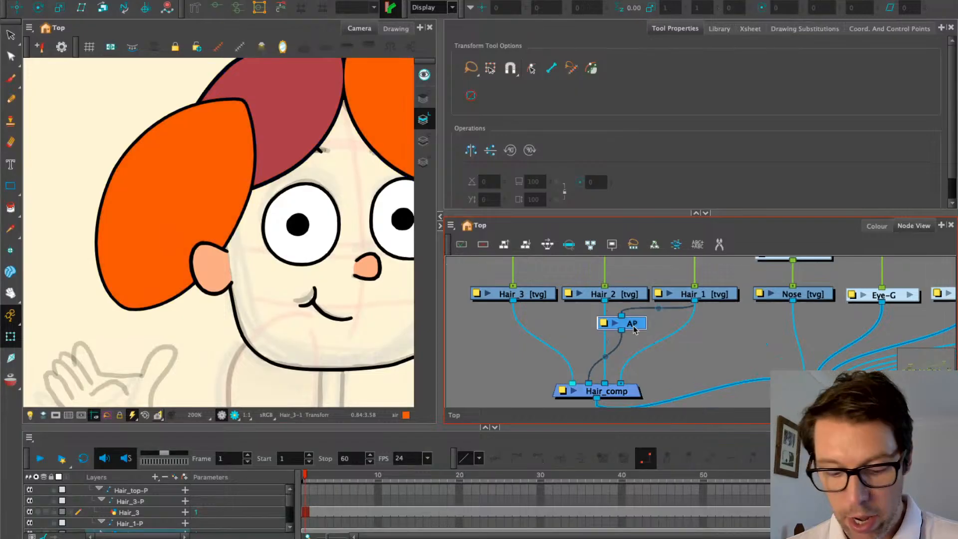
key(ctrl+d)
drag(675, 340, 528, 339)
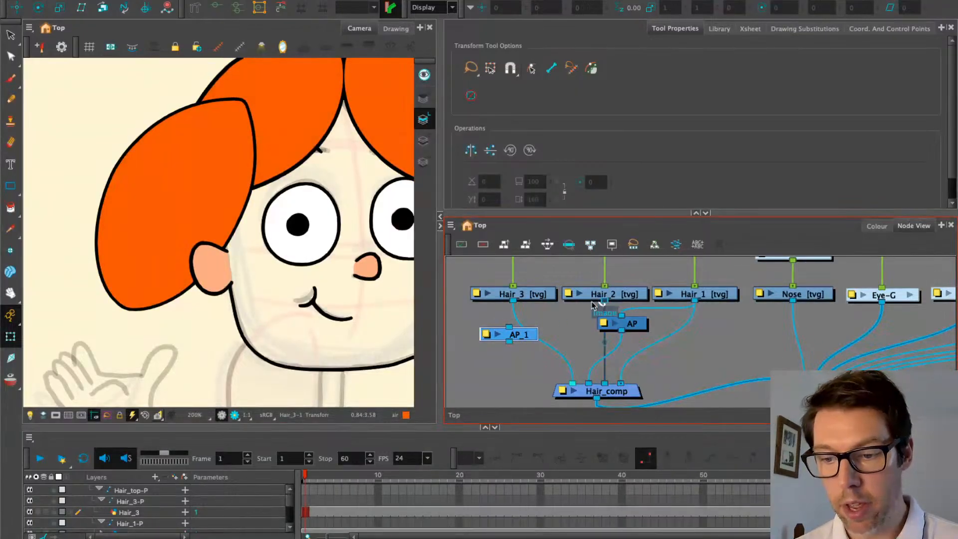
drag(604, 302, 569, 384)
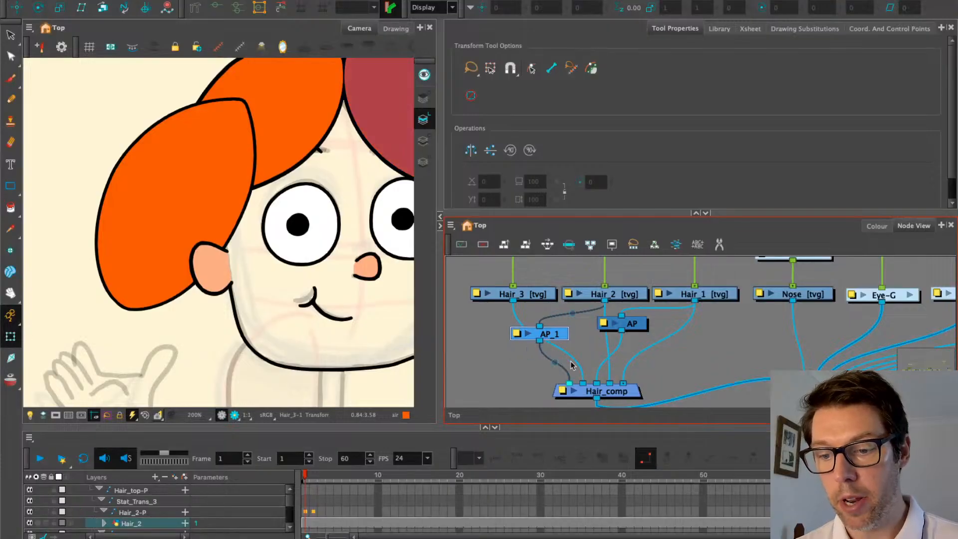
drag(644, 324, 643, 334)
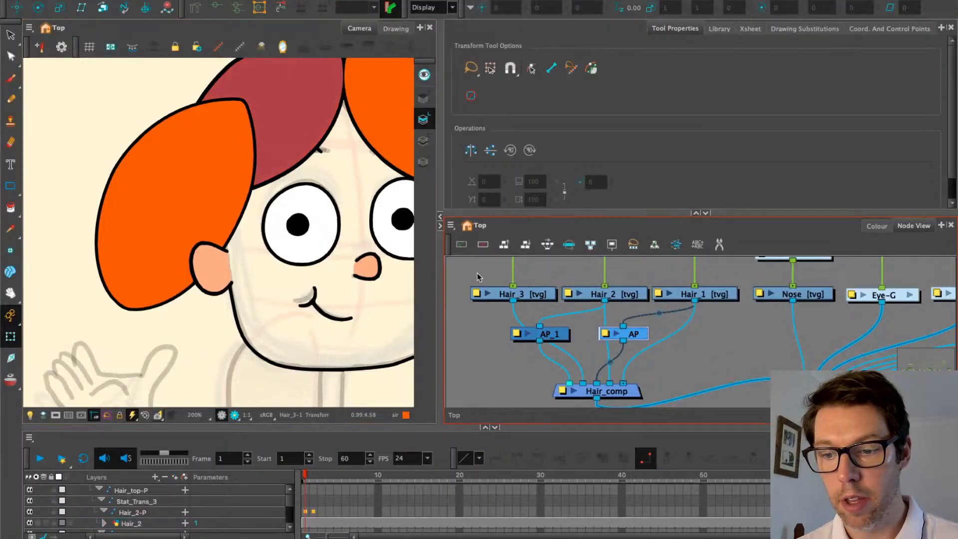
click(538, 299)
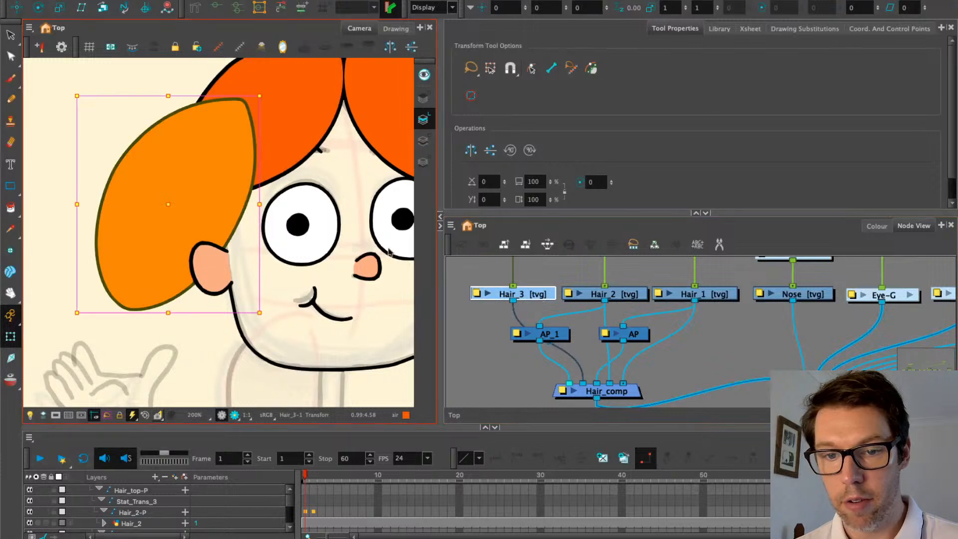
scroll(218, 199, down, 2)
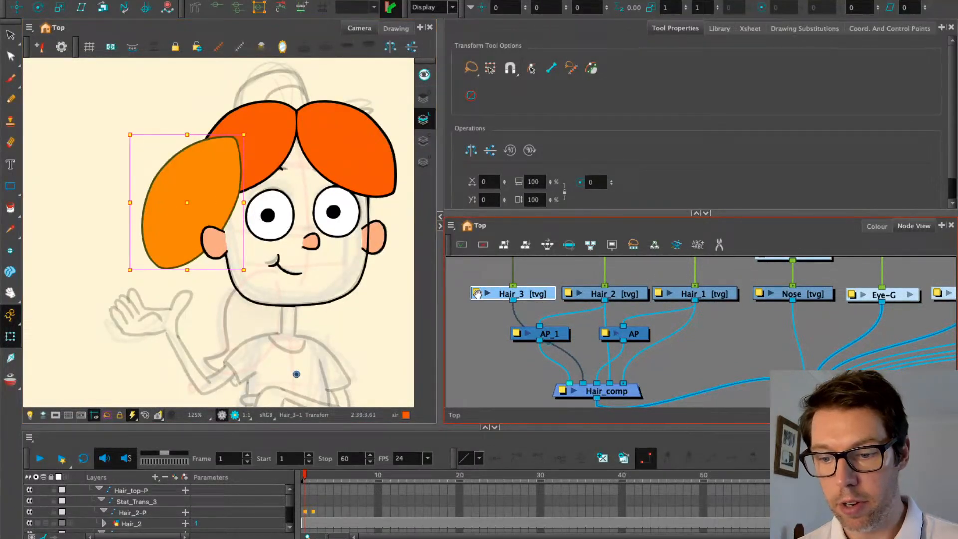
drag(478, 294, 481, 275)
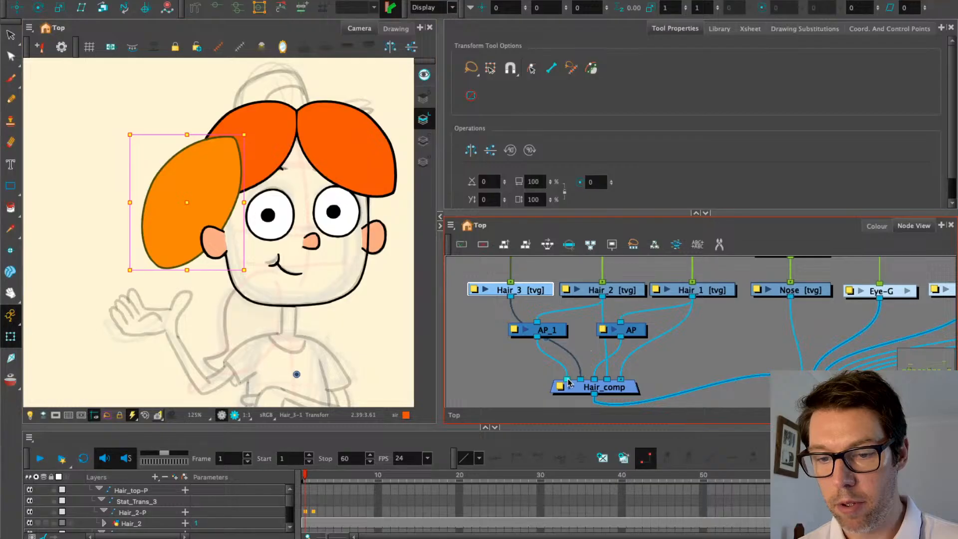
click(396, 28)
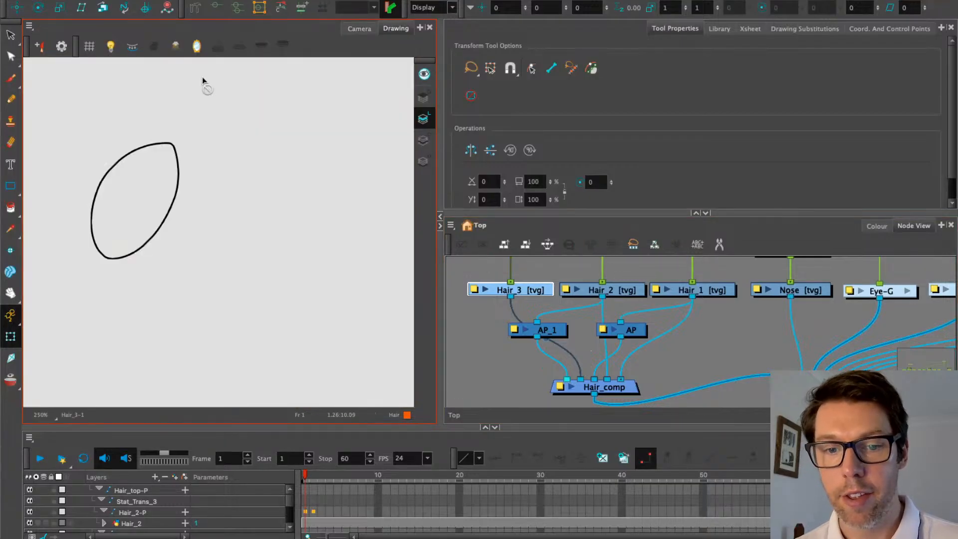
click(8, 35)
click(424, 140)
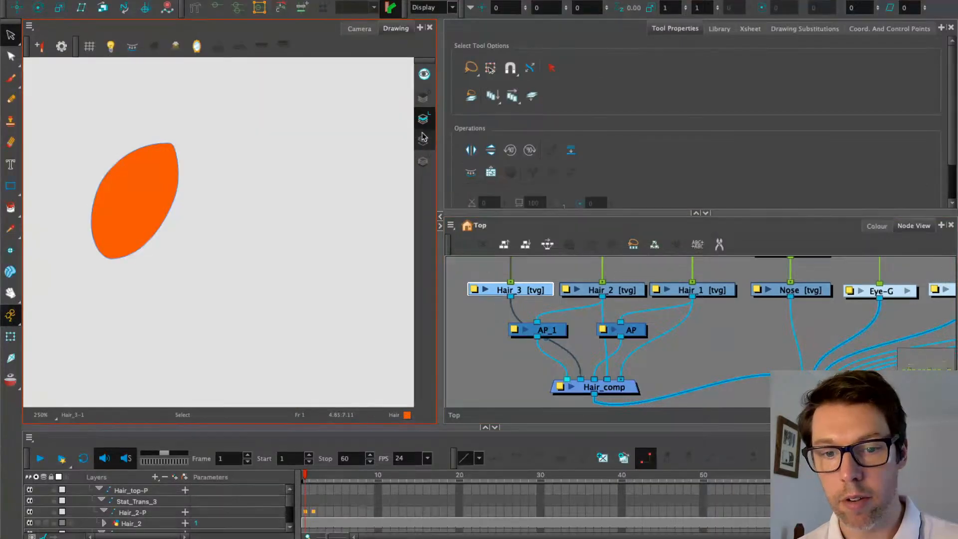
click(424, 118)
click(357, 28)
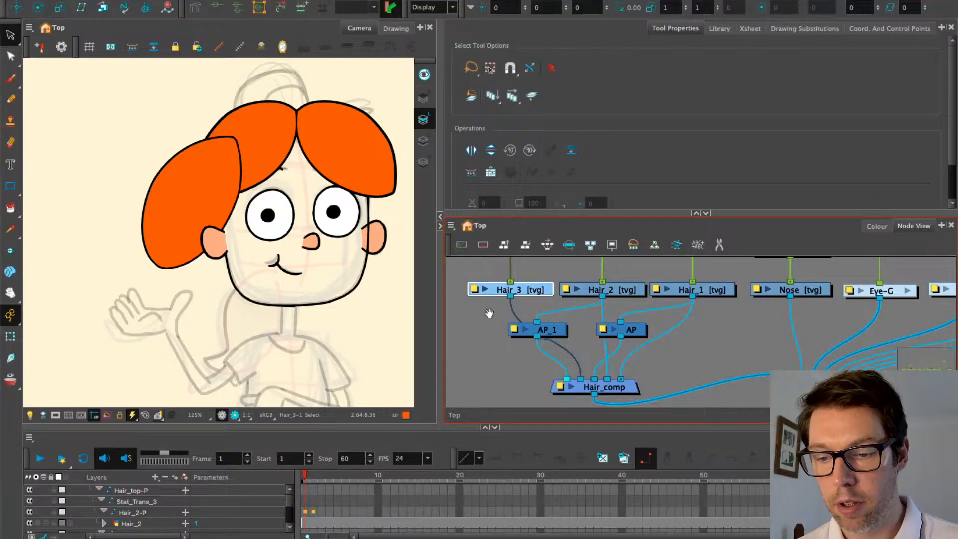
scroll(492, 316, up, 3)
click(529, 275)
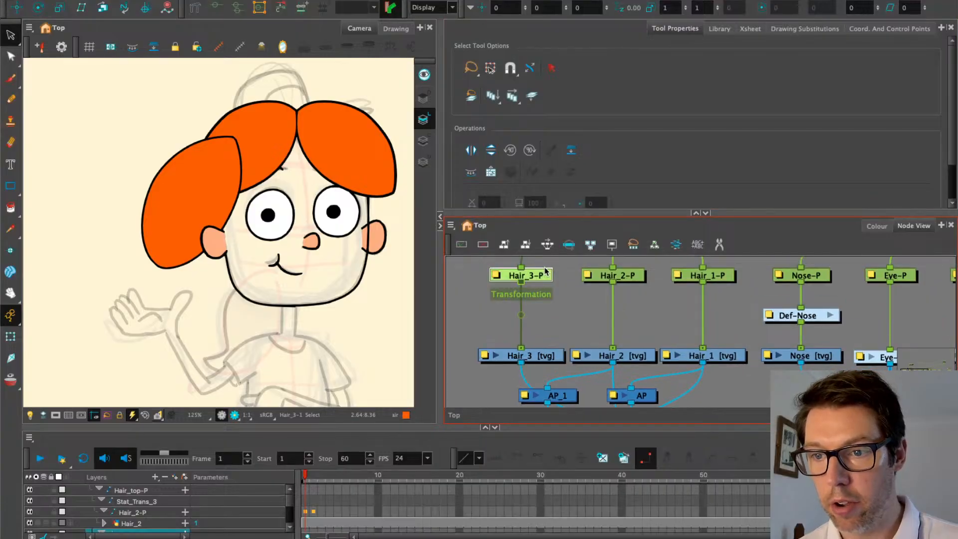
click(634, 277)
click(696, 279)
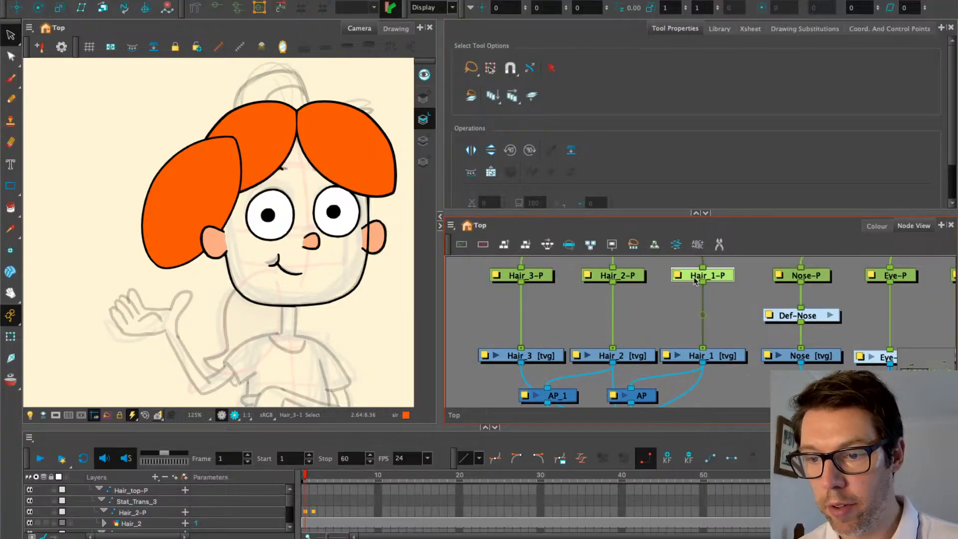
click(641, 276)
click(539, 275)
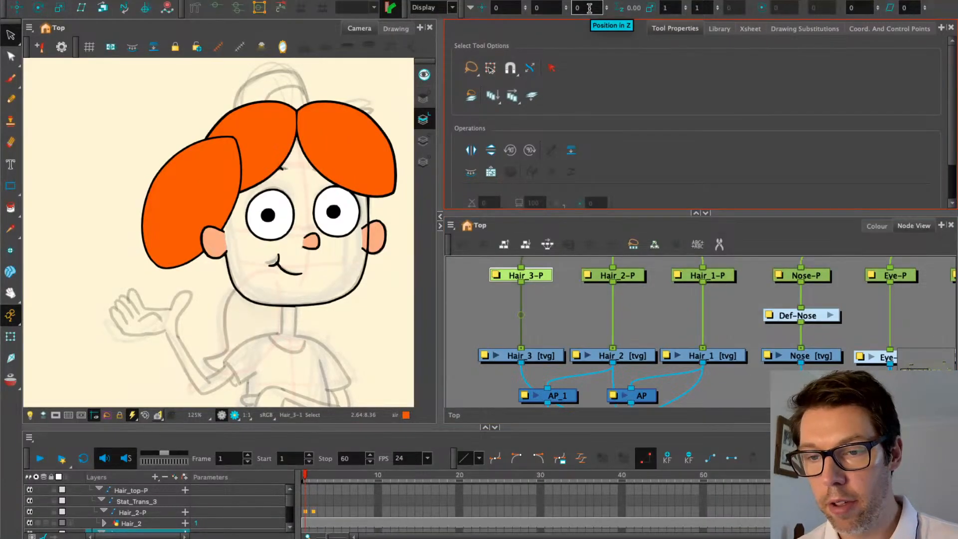
right_click(465, 11)
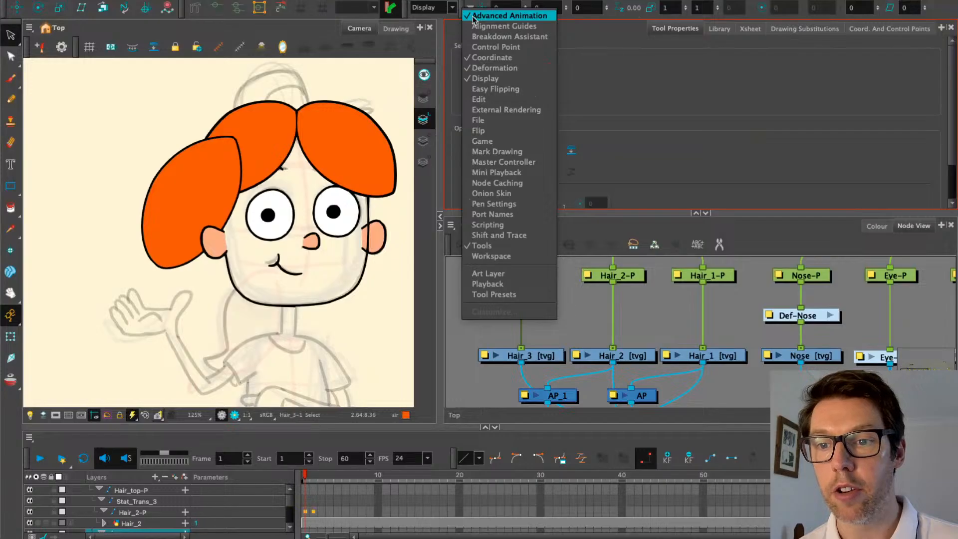
click(514, 1)
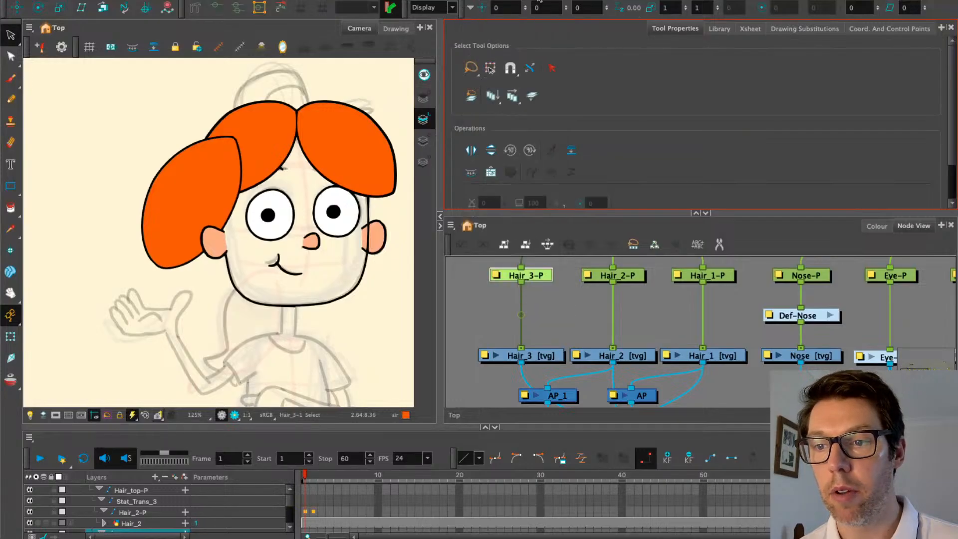
click(885, 30)
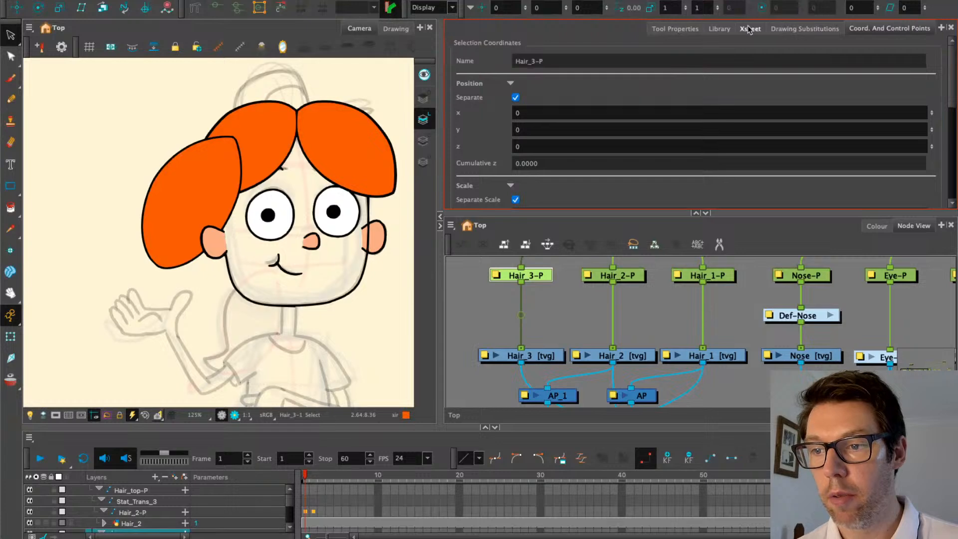
click(698, 29)
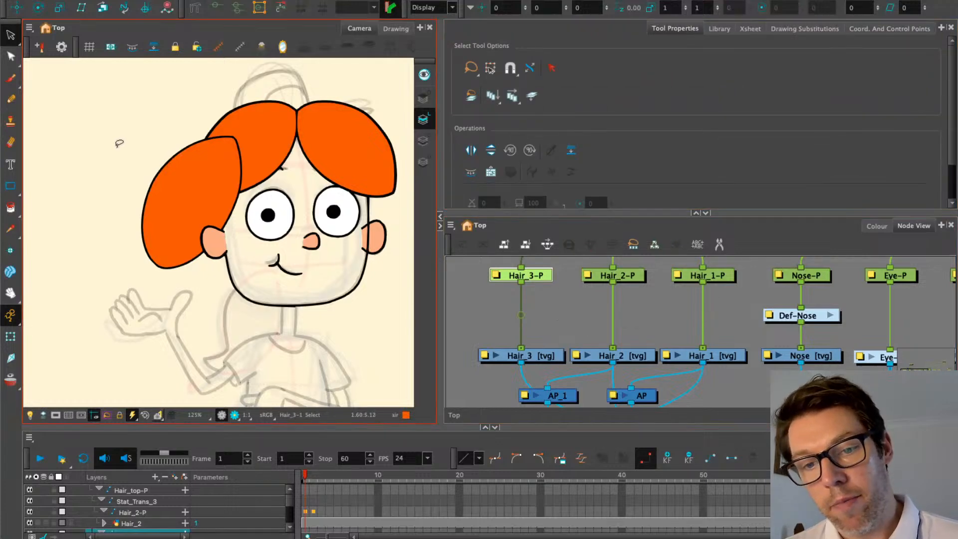
click(718, 274)
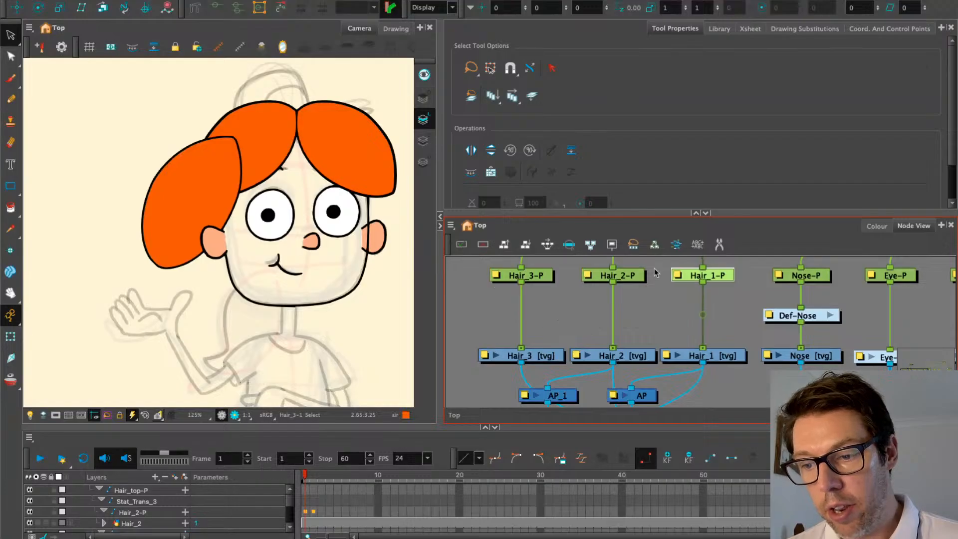
click(654, 286)
click(634, 276)
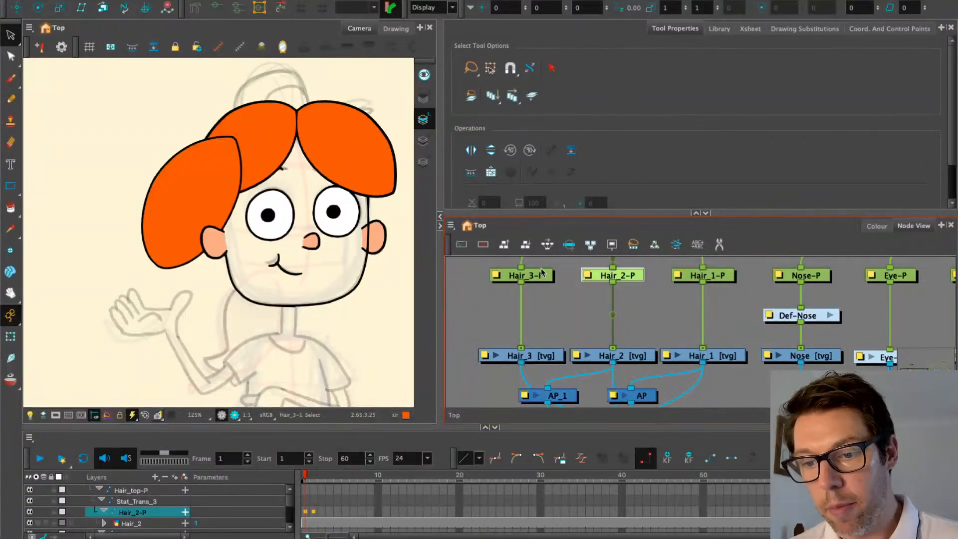
click(526, 274)
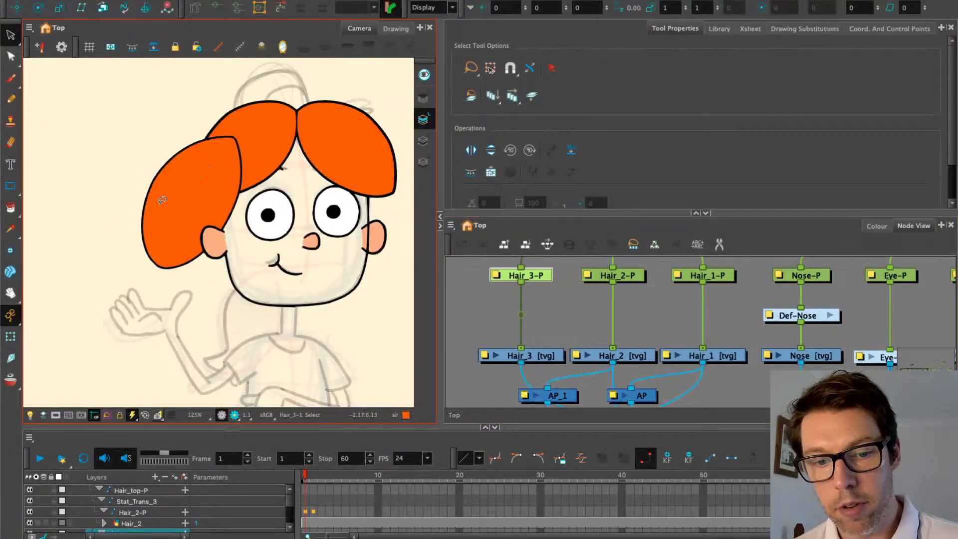
Move the left hair piece's rotation pivot onto it using the Rotate tool
click(10, 335)
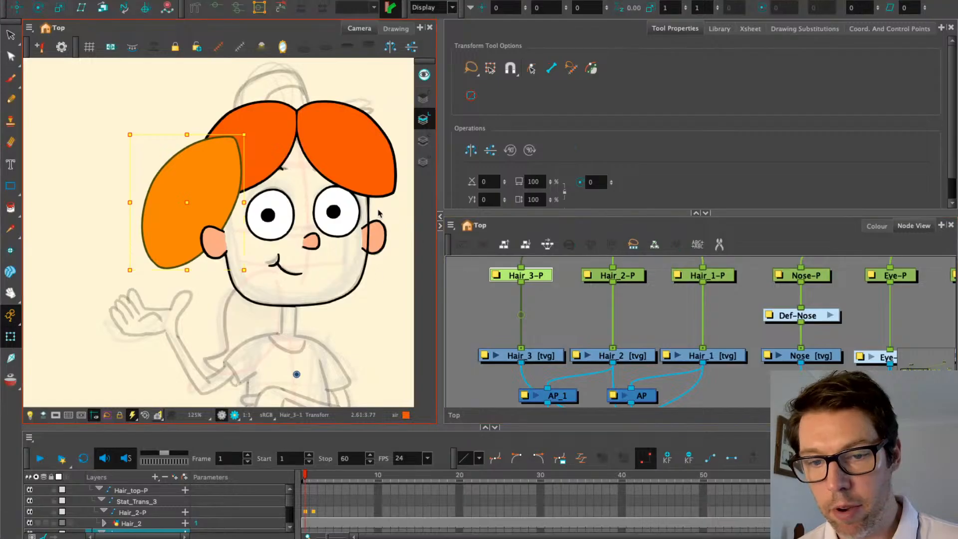
click(38, 7)
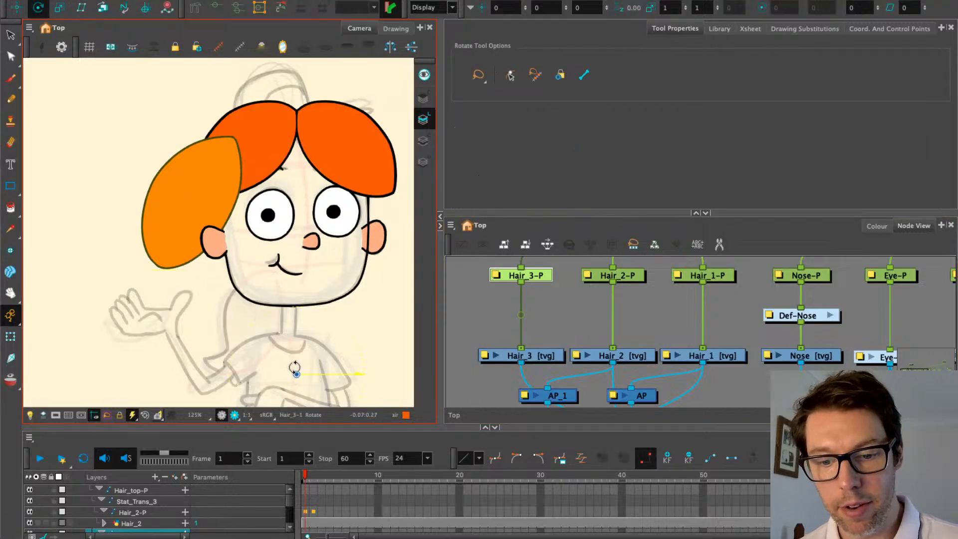
drag(296, 374, 187, 198)
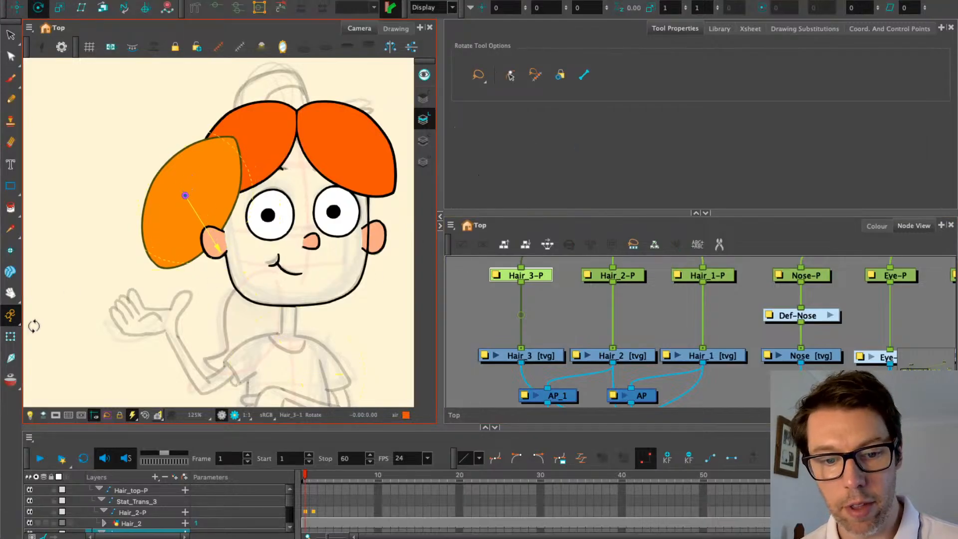
click(10, 335)
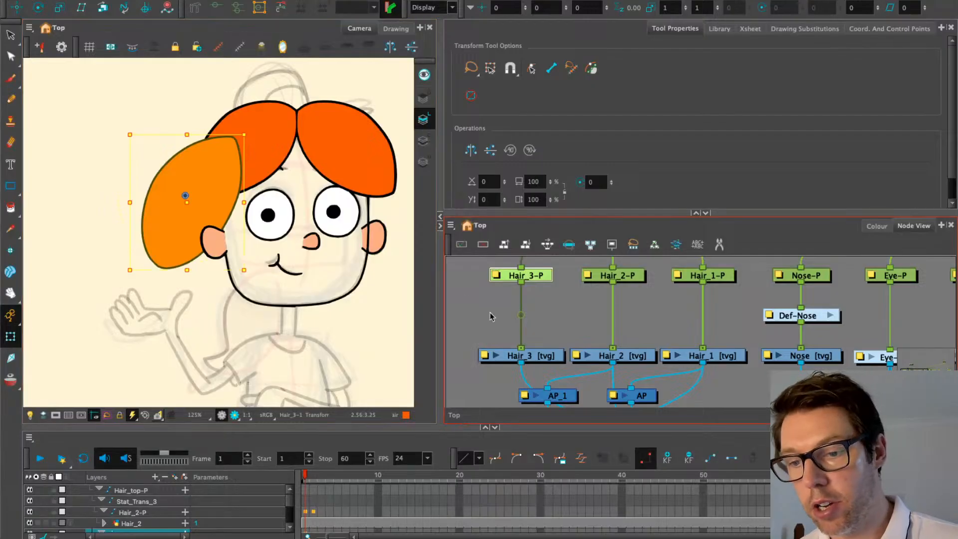
Swap the AP_1 and Hair_3 input ports on Hair_comp
drag(520, 324, 519, 291)
drag(543, 386, 528, 340)
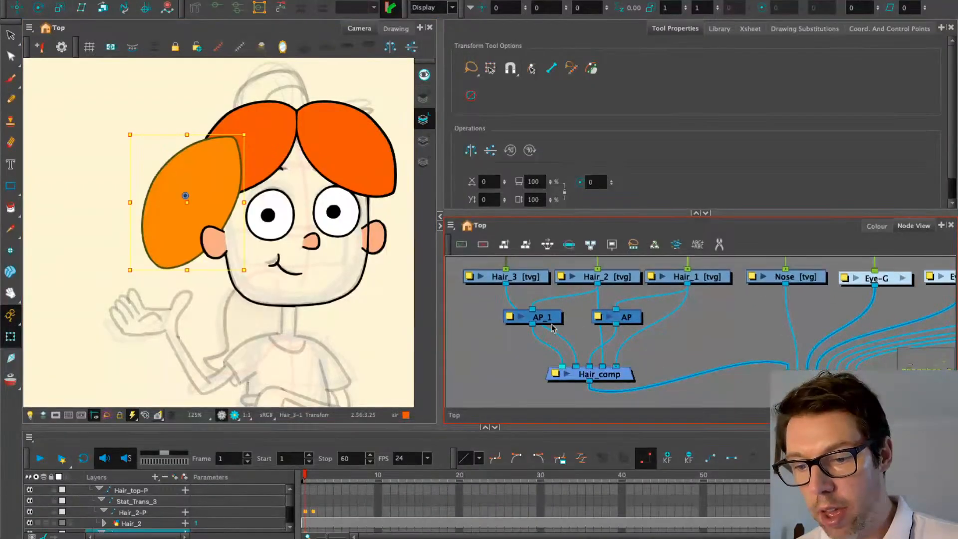
click(529, 340)
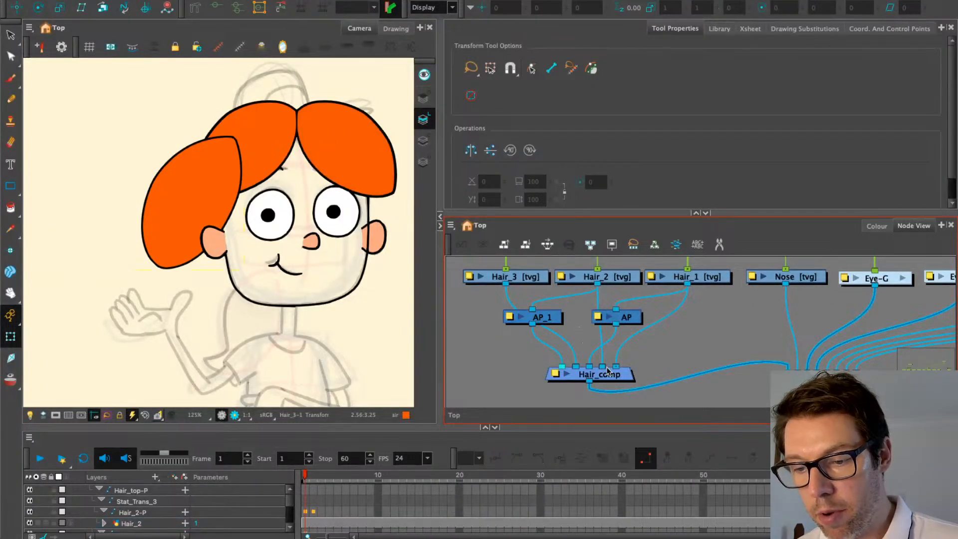
click(572, 372)
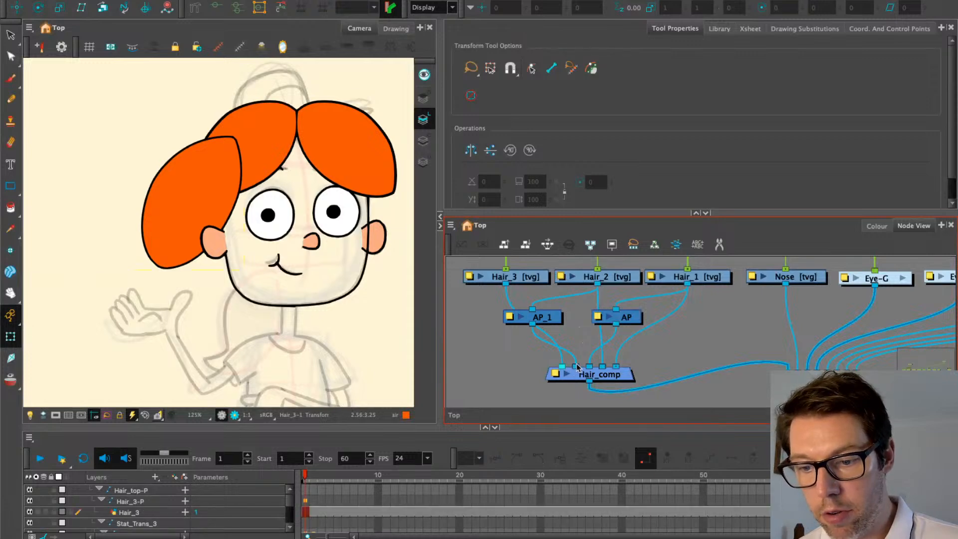
drag(576, 366, 561, 366)
drag(505, 346, 490, 348)
Reposition AP_1 and feed Hair_3 into it instead of Hair_2
drag(527, 322, 557, 324)
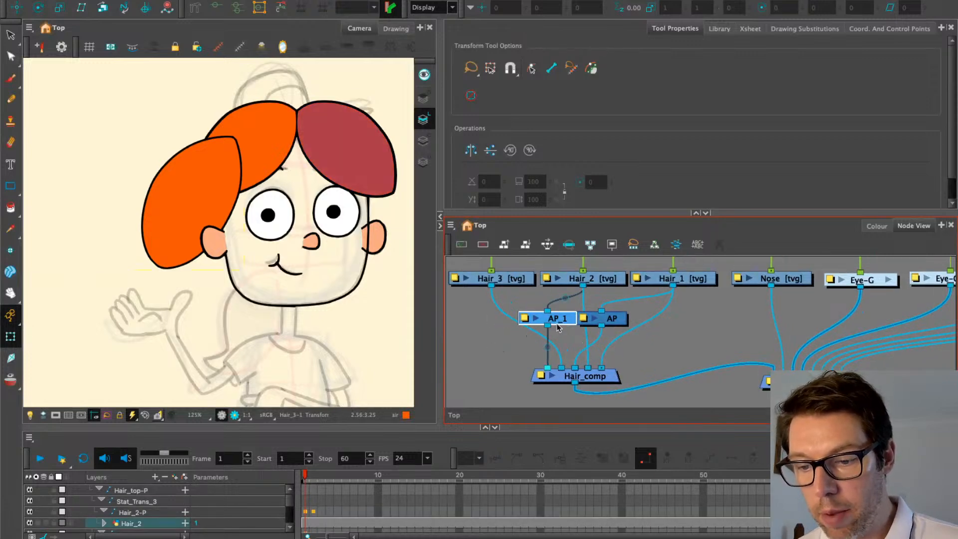
drag(564, 325, 547, 325)
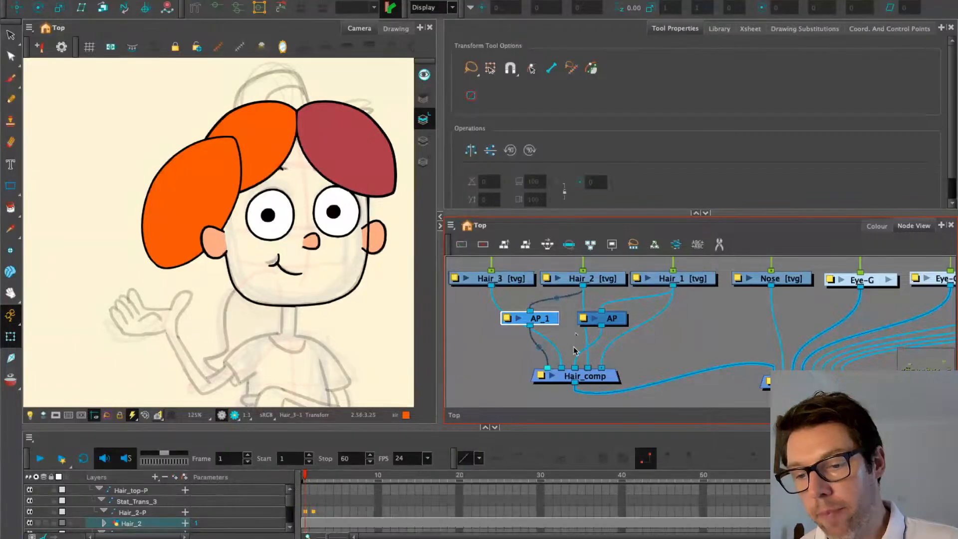
drag(574, 367, 575, 343)
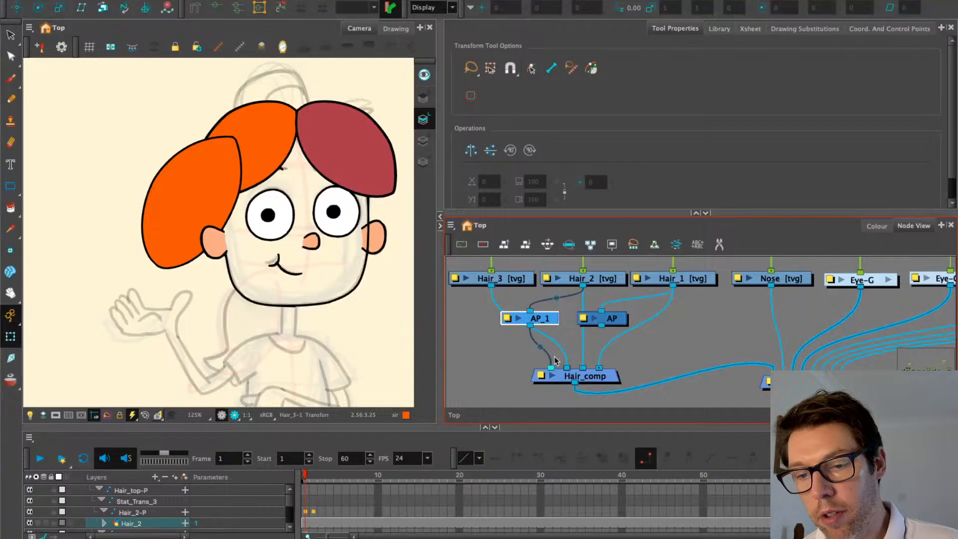
key(super+z)
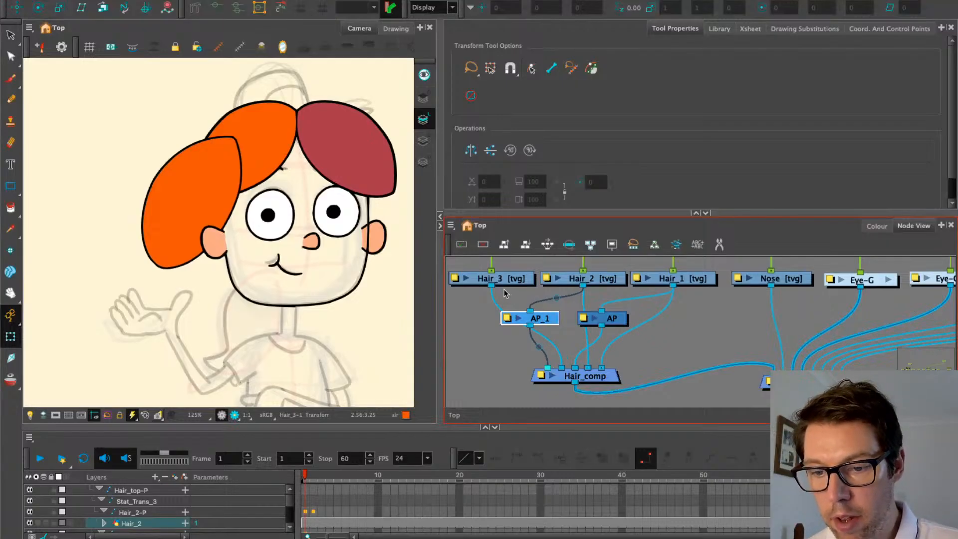
drag(491, 286, 539, 332)
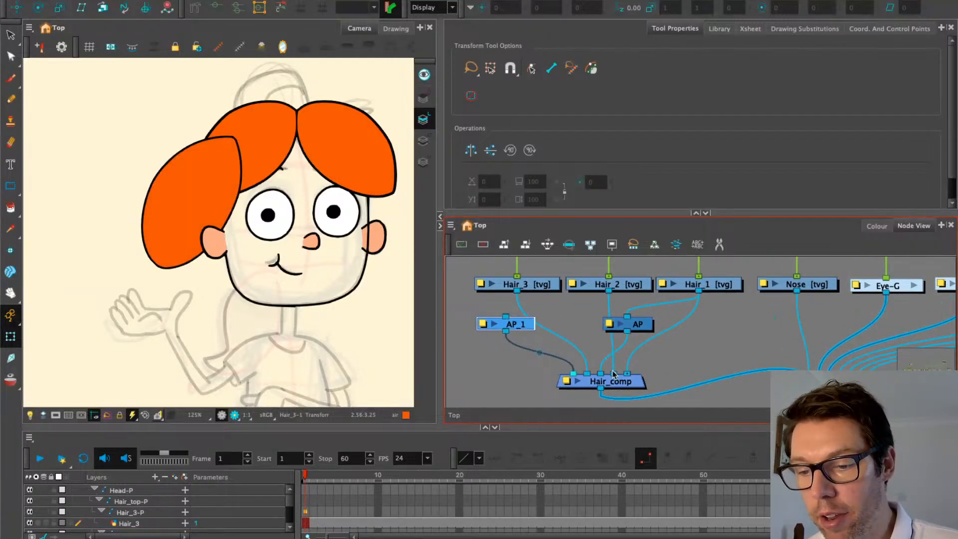
On frame 2, connect Hair_2 into AP_1 and rewire Hair_2 and AP into Hair_comp
drag(614, 373, 609, 377)
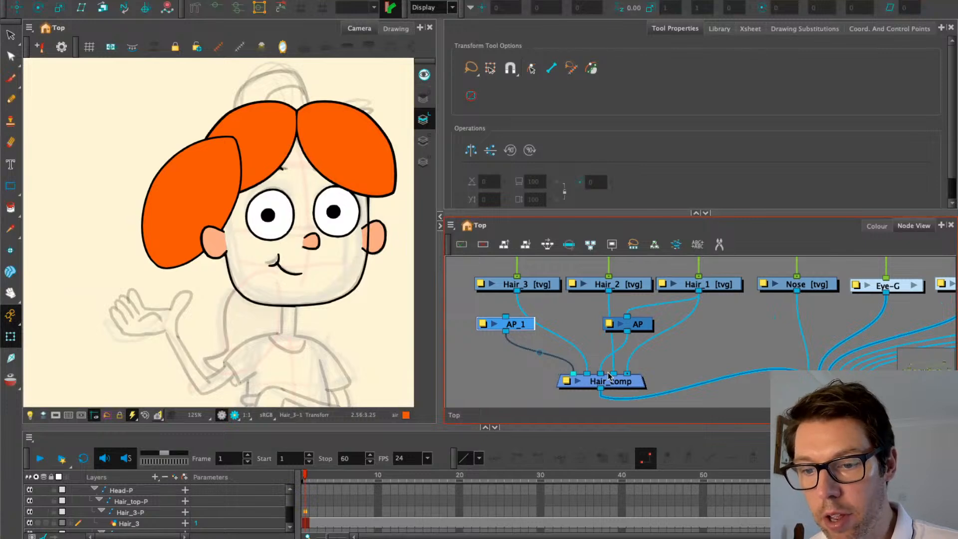
click(320, 141)
click(259, 136)
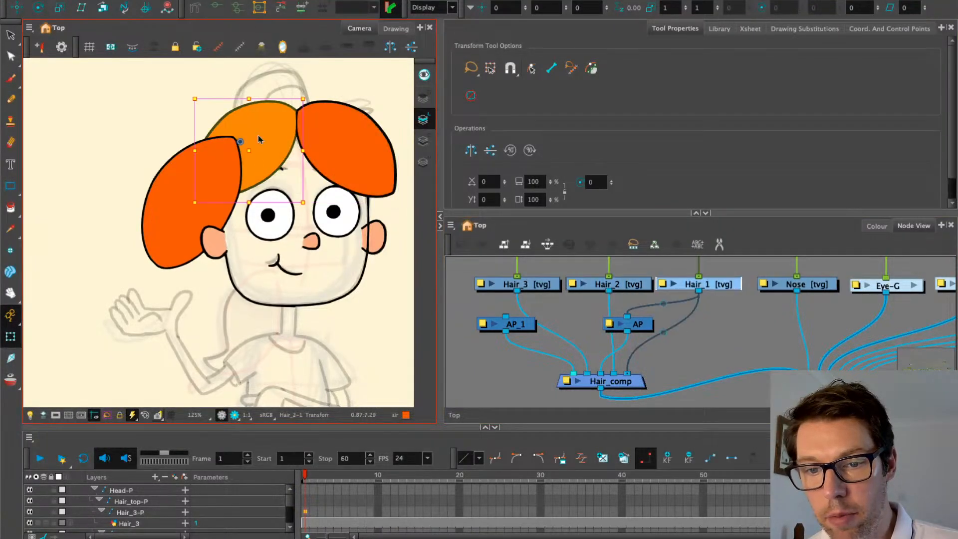
scroll(273, 190, down, 5)
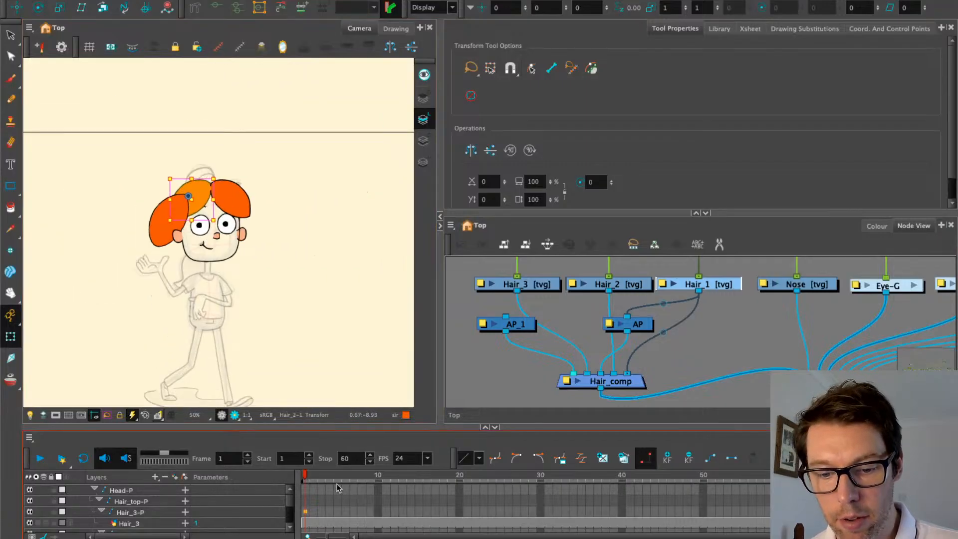
click(313, 478)
scroll(209, 181, up, 1)
scroll(208, 180, up, 3)
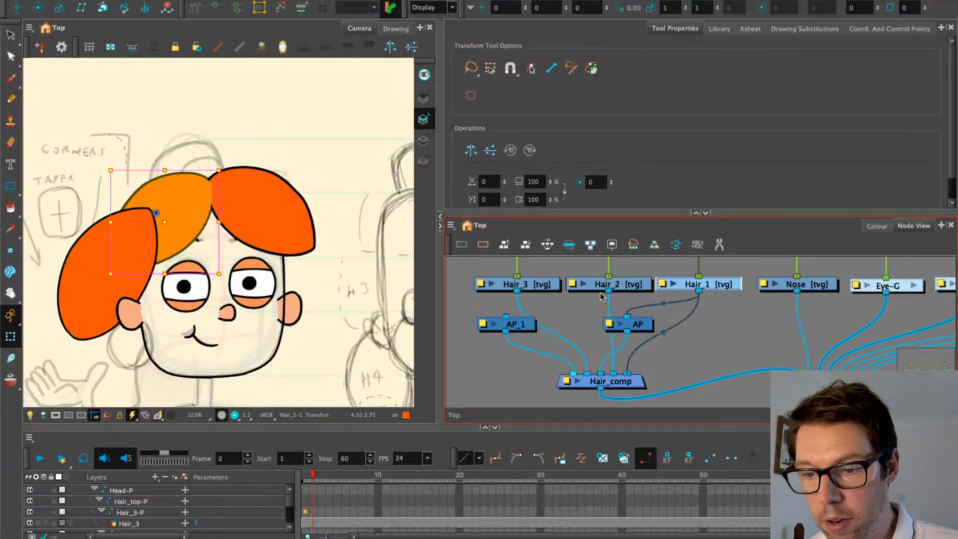
drag(608, 291, 549, 323)
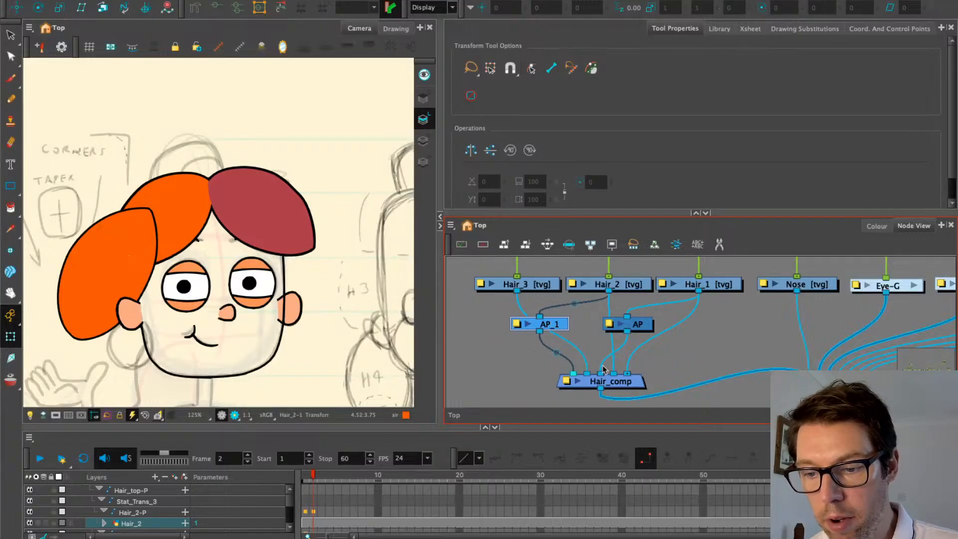
drag(601, 374, 601, 376)
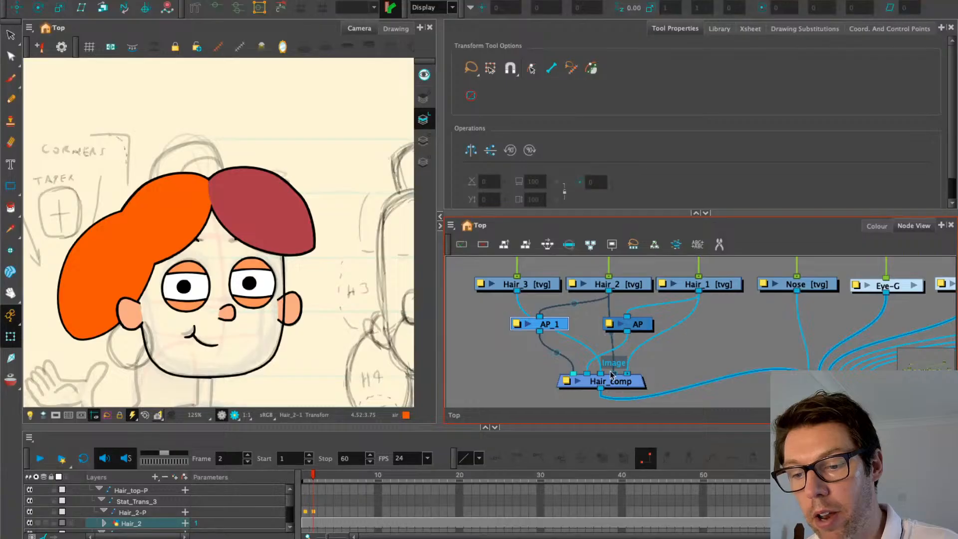
Align the AP and AP_1 nodes, nudging both left together with the arrow keys
drag(641, 320, 622, 320)
drag(551, 331, 561, 330)
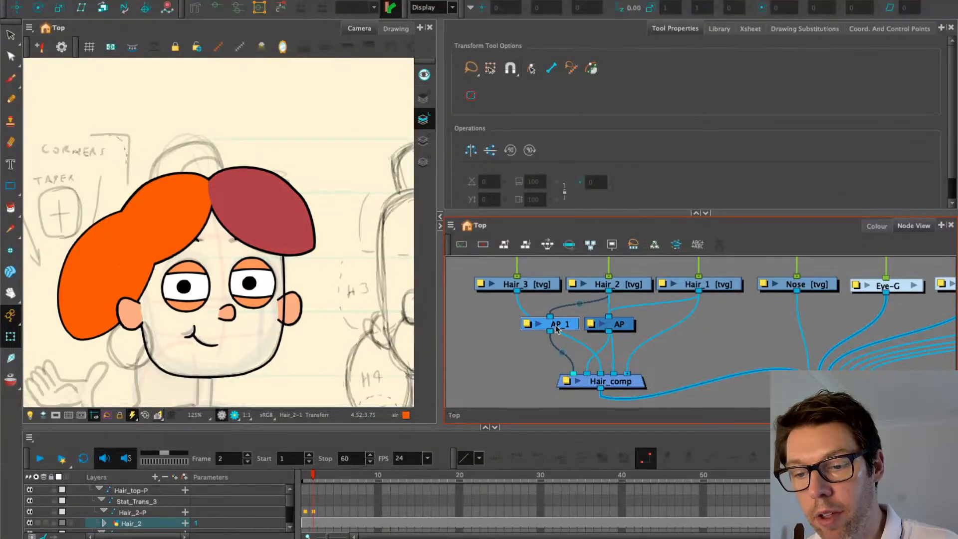
drag(508, 299, 616, 337)
key(Left)
key(Left)
key(Left)
key(Left)
key(Left)
key(Left)
key(Left)
key(Left)
key(Left)
key(Left)
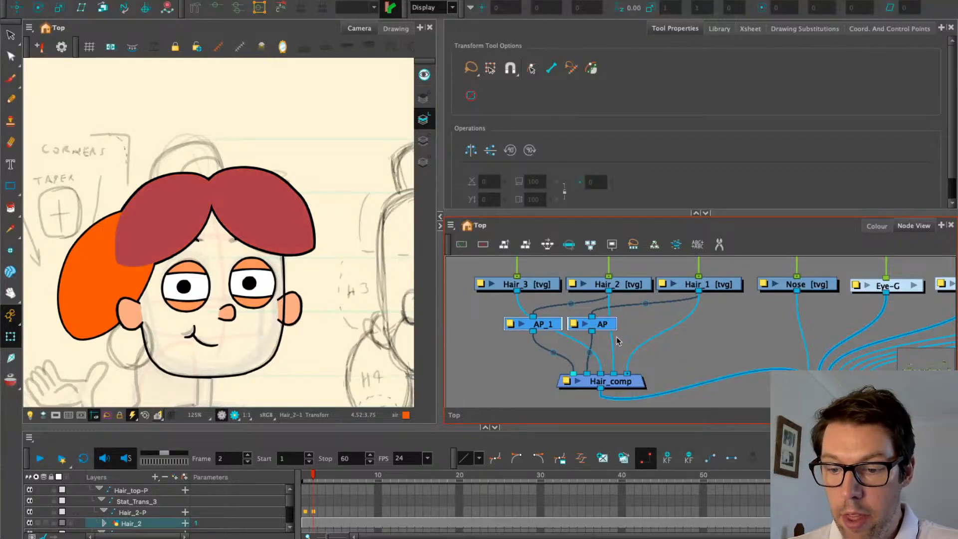
key(Left)
click(501, 344)
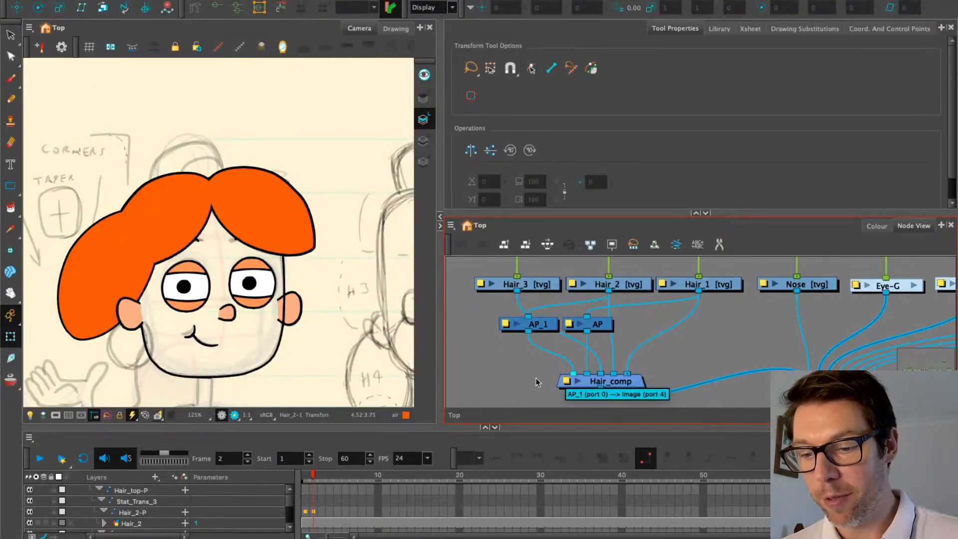
drag(518, 371, 524, 368)
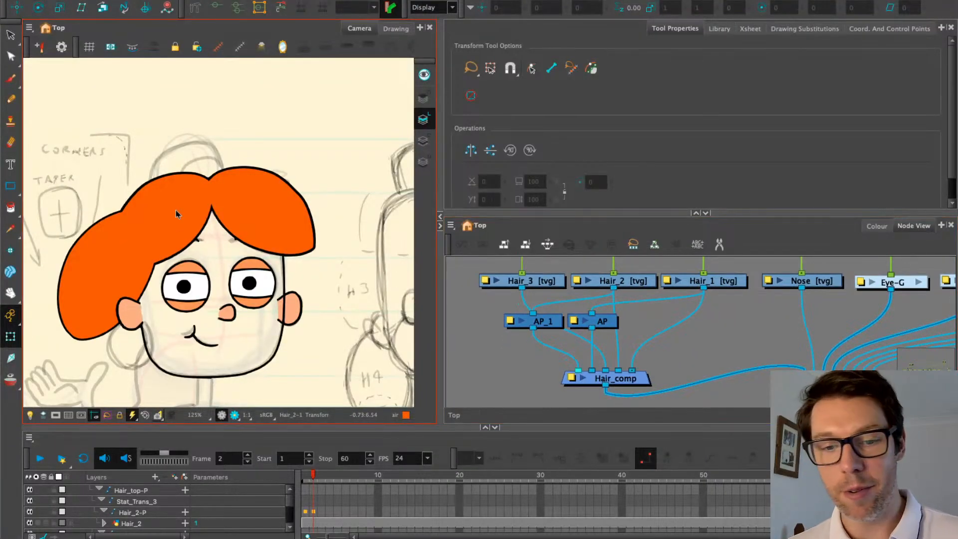
Select the Hair_3 and eyebrow drawings to check them in the scene
click(108, 249)
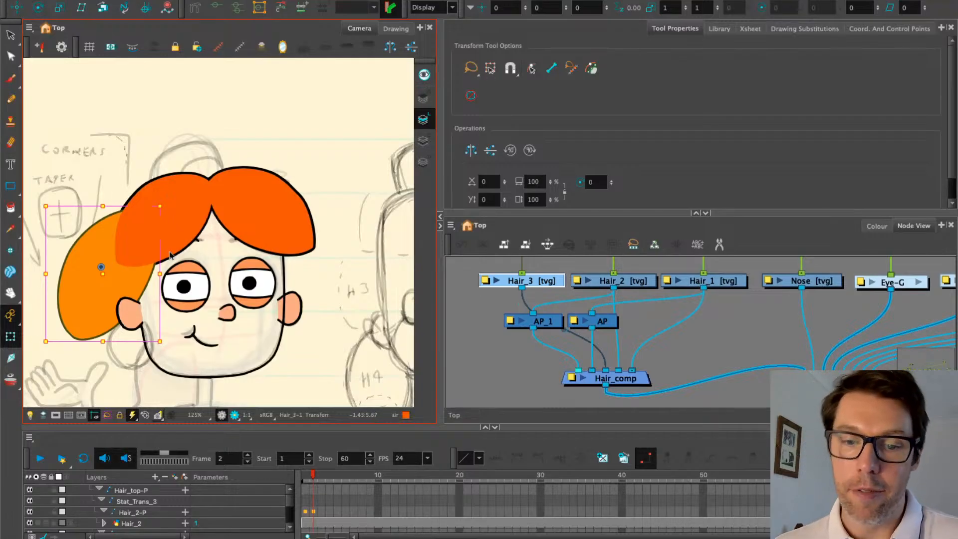
scroll(227, 240, up, 4)
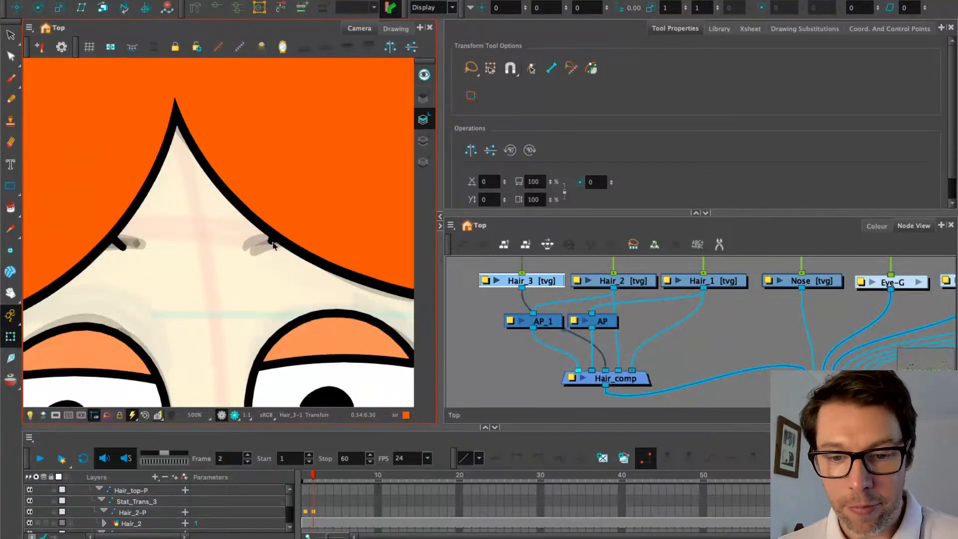
click(272, 244)
scroll(265, 241, down, 3)
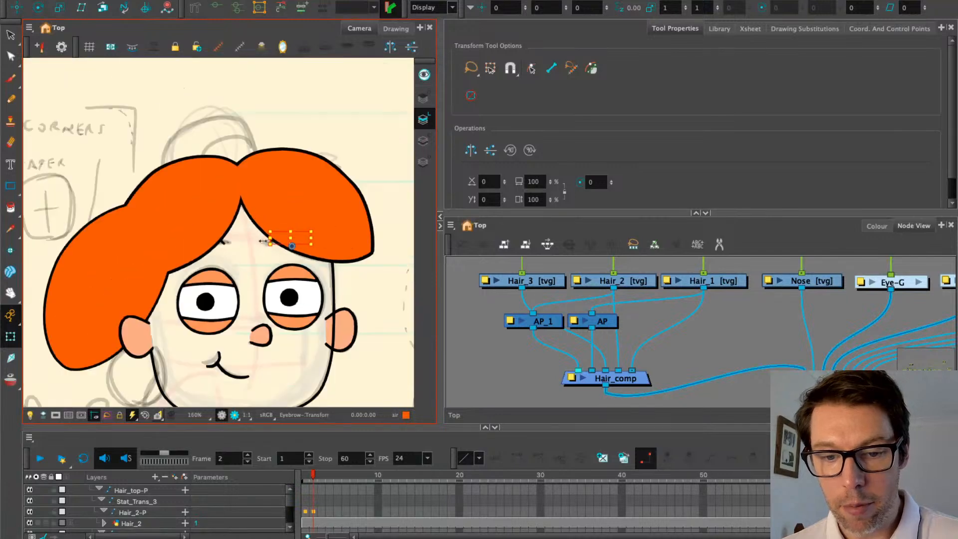
scroll(263, 241, down, 2)
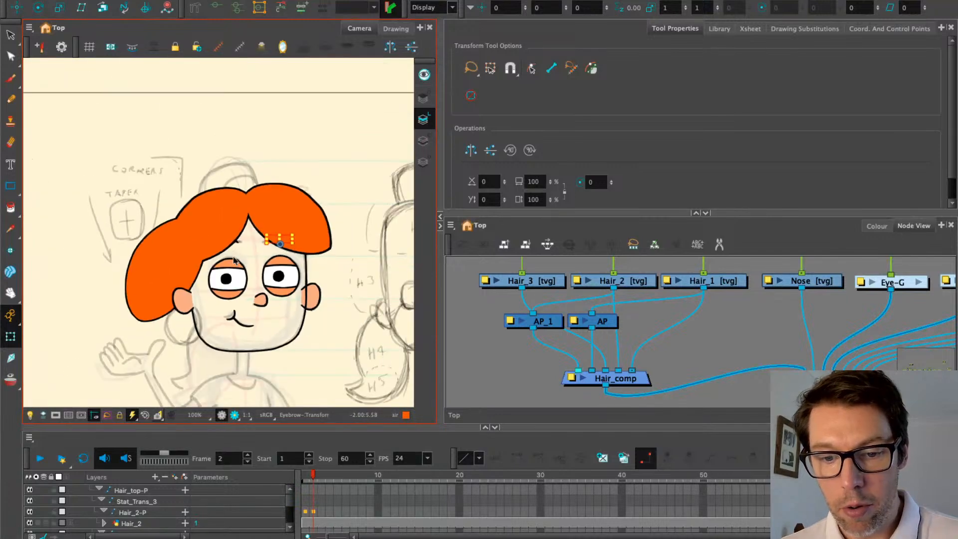
Lock the Char_Sketch layer under Char_Sketch-P and collapse all Timeline layers
click(235, 259)
scroll(701, 264, down, 6)
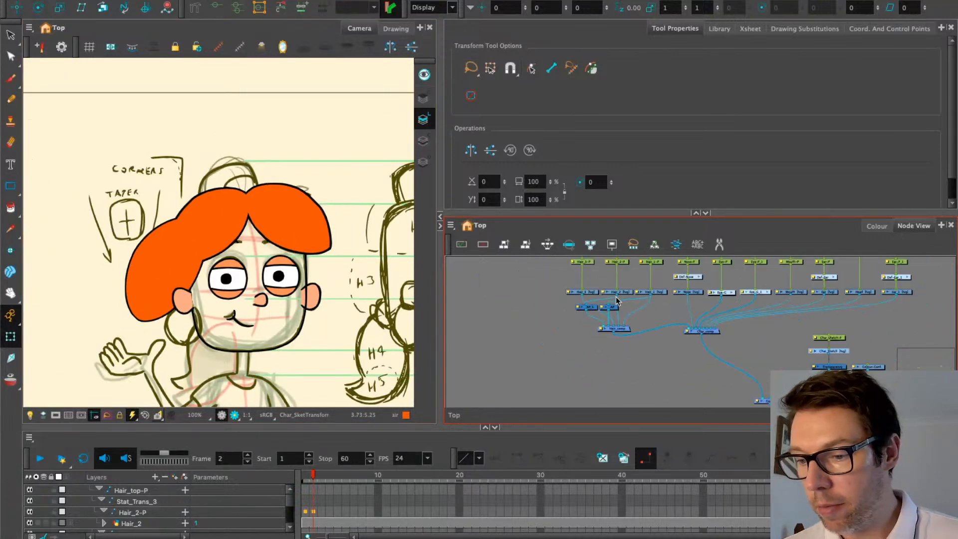
click(654, 290)
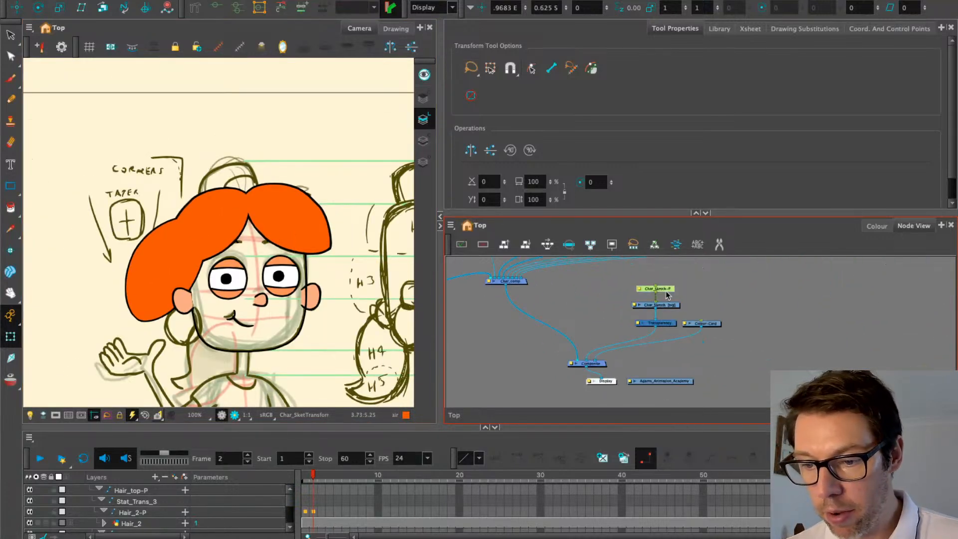
scroll(114, 523, down, 5)
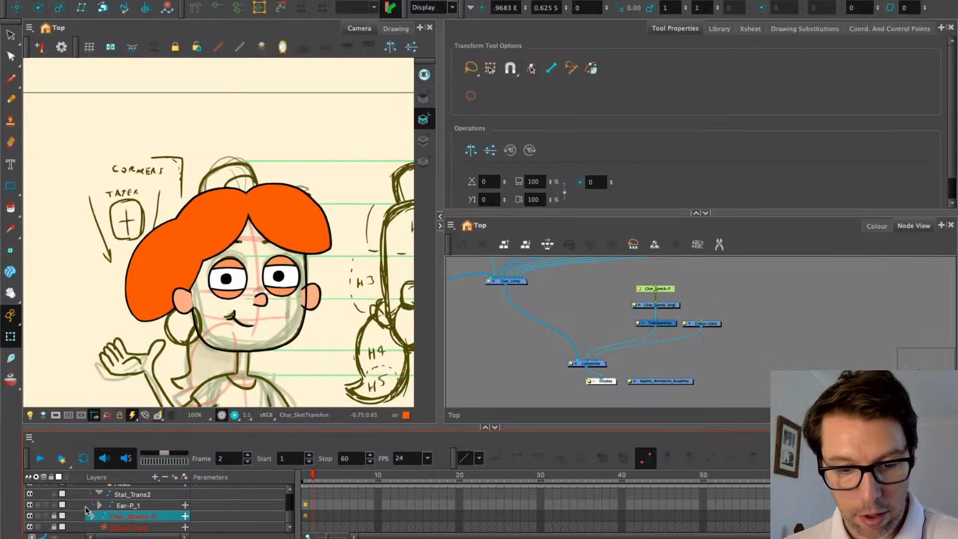
click(93, 516)
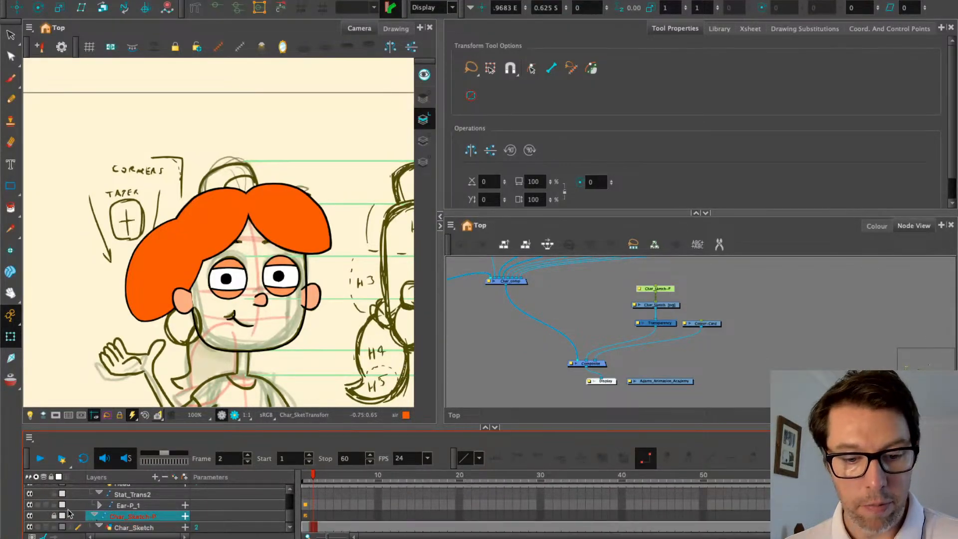
scroll(70, 514, down, 2)
click(54, 505)
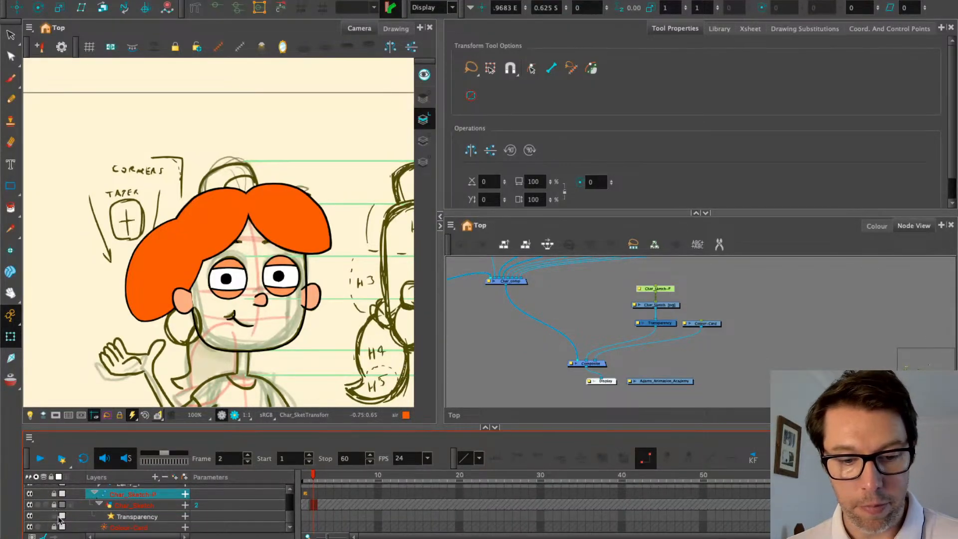
key(alt+d)
click(523, 353)
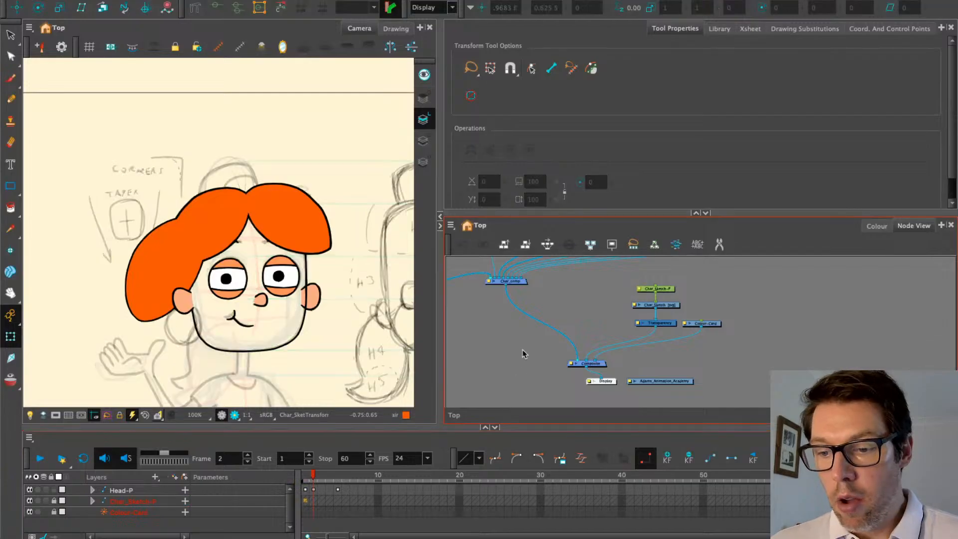
drag(467, 330, 584, 394)
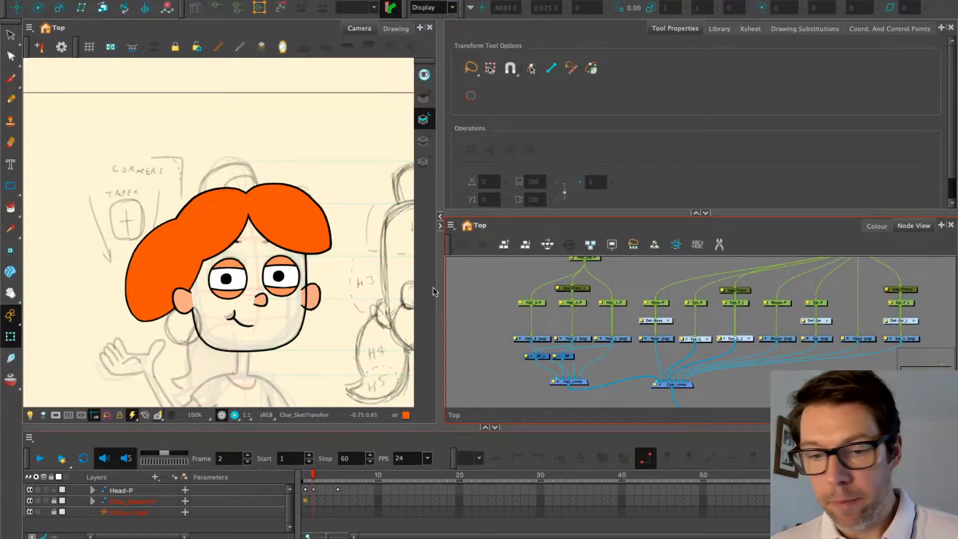
Select the right eyebrow and drag its deformation curve's start point down-left
scroll(226, 244, up, 1)
click(165, 253)
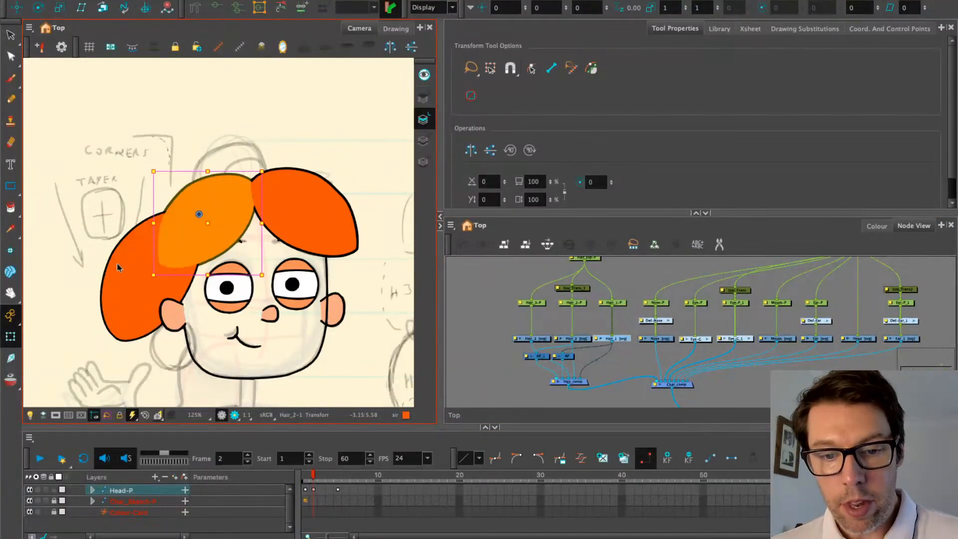
click(135, 263)
scroll(313, 215, up, 4)
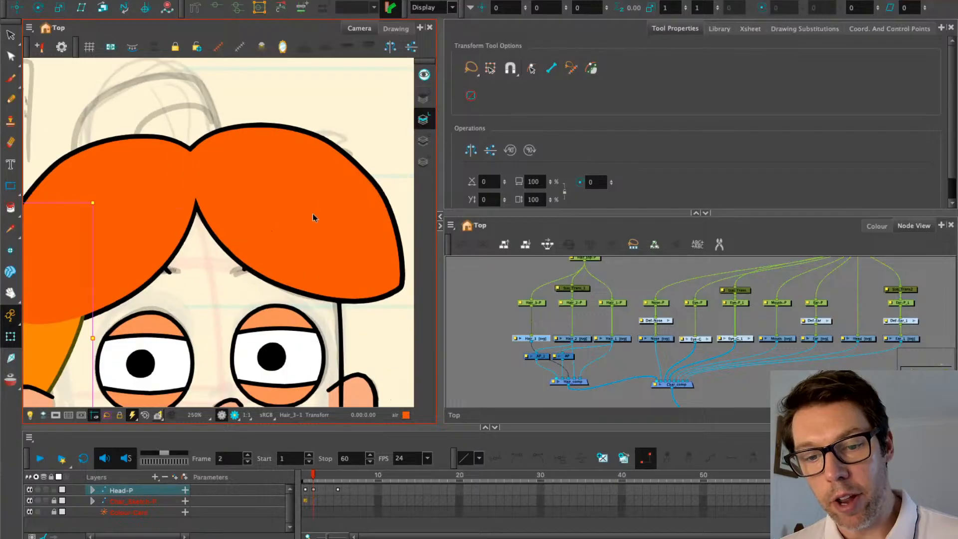
click(243, 270)
scroll(243, 270, up, 8)
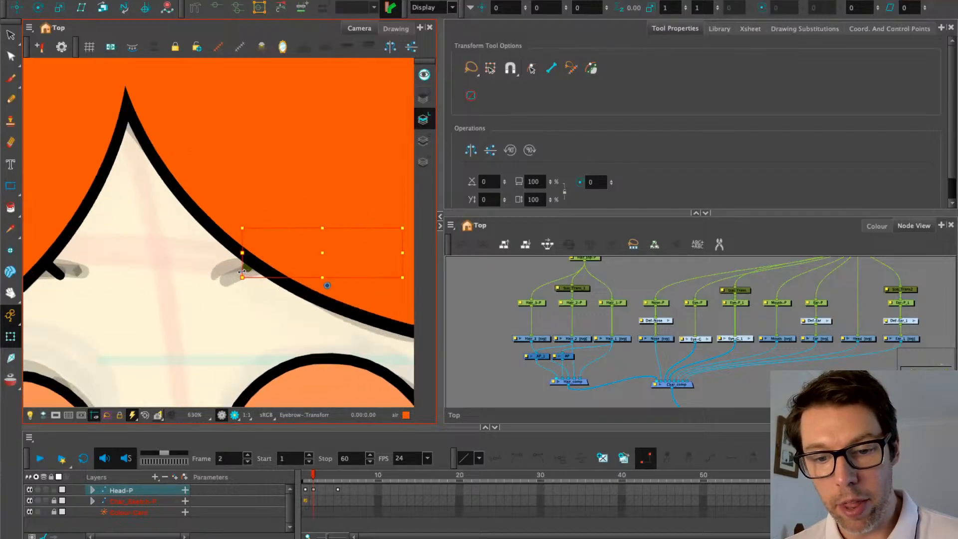
scroll(242, 270, down, 4)
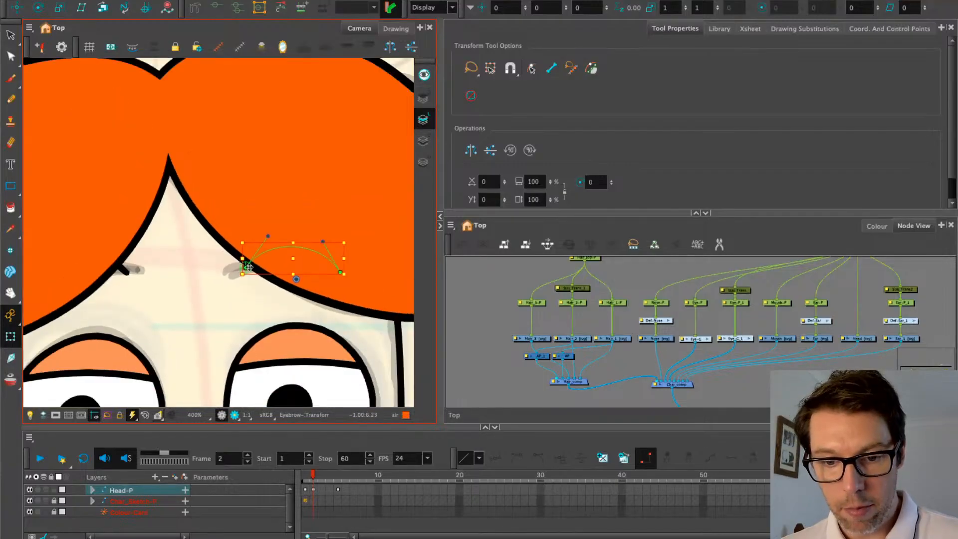
drag(248, 267, 235, 272)
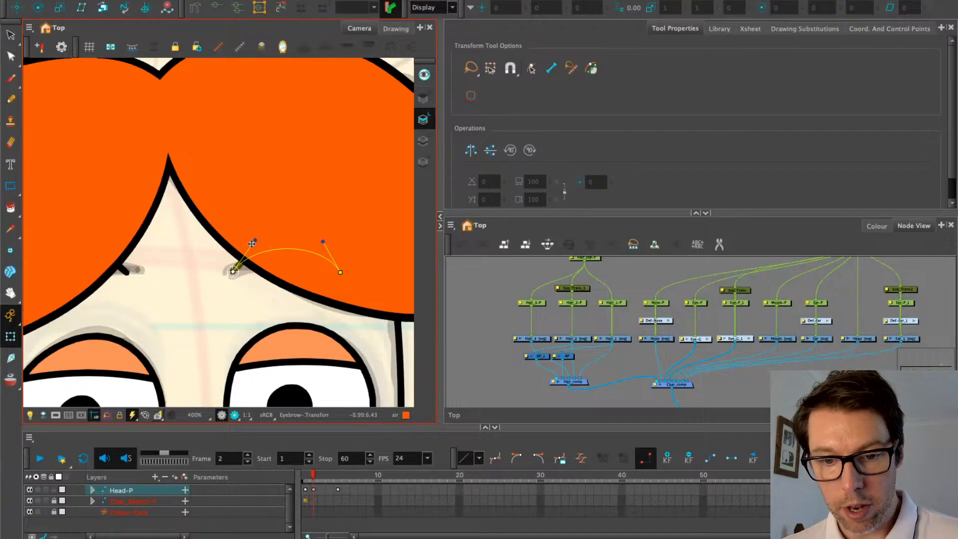
Hide the eyebrow's deformation controls from the Camera toolbar
scroll(319, 248, down, 2)
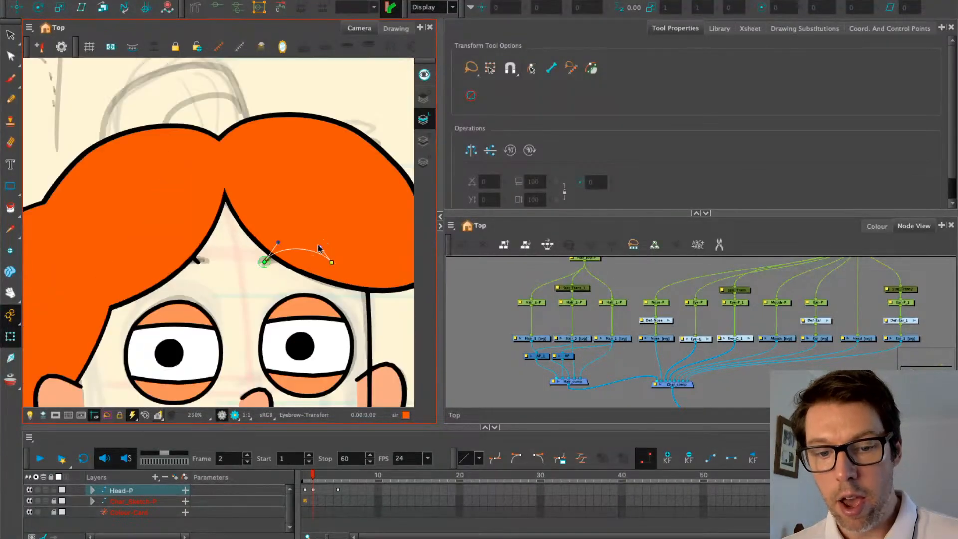
scroll(335, 174, down, 2)
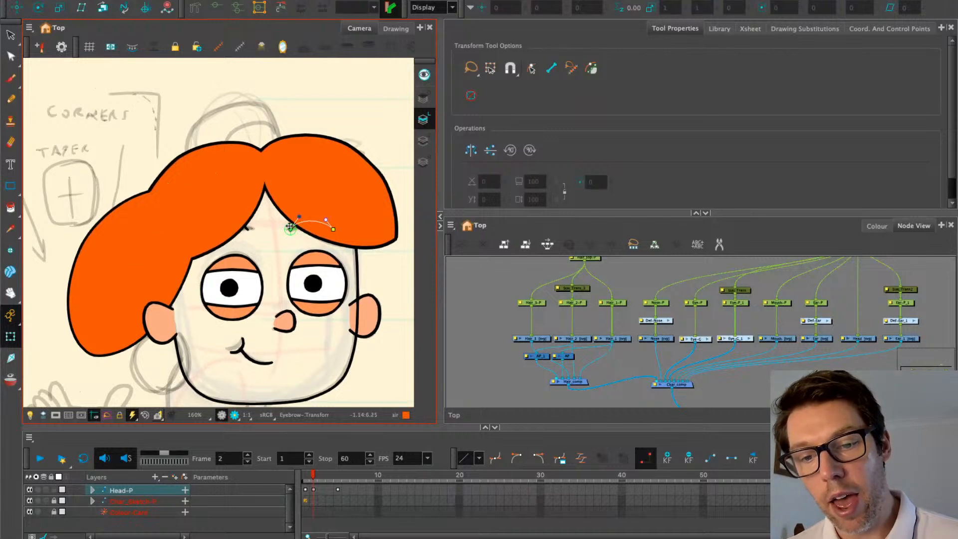
scroll(299, 220, up, 3)
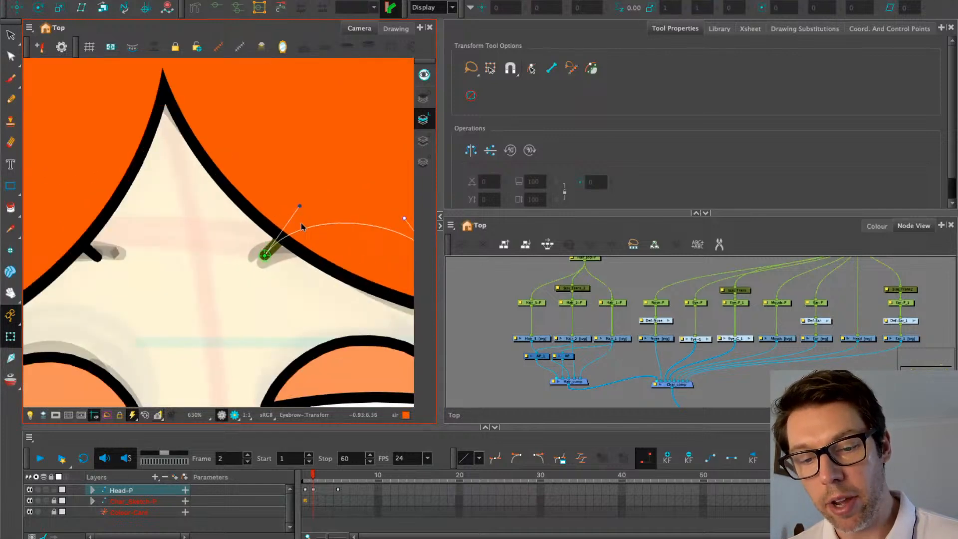
scroll(301, 226, down, 2)
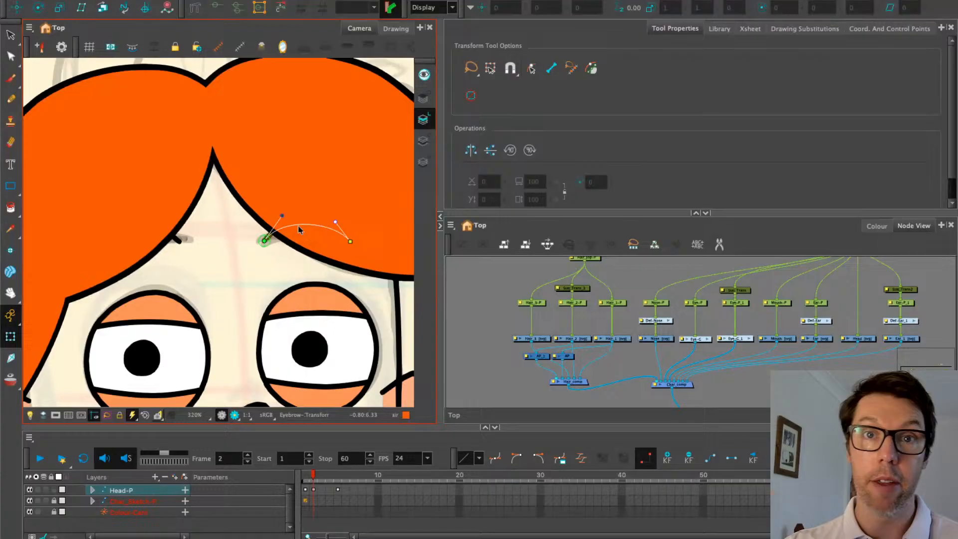
scroll(262, 197, down, 2)
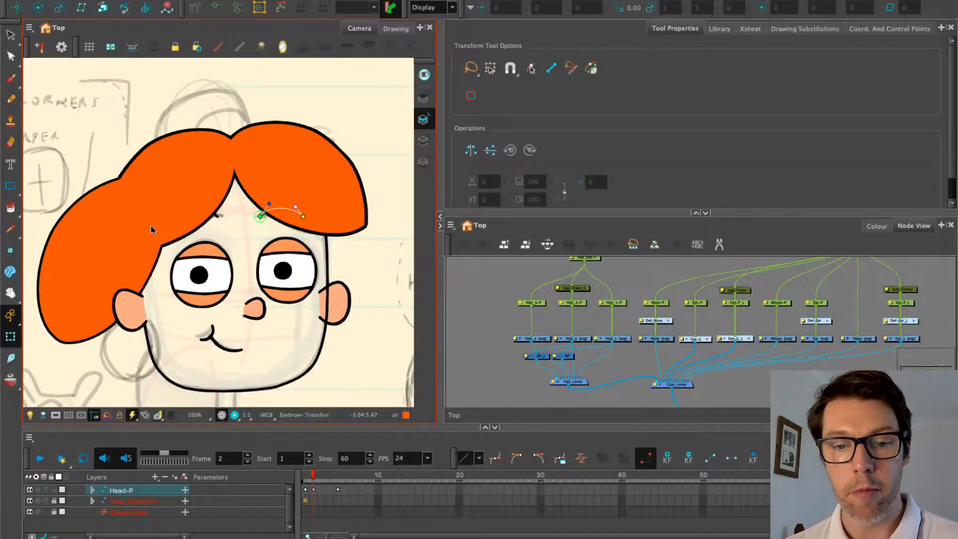
click(244, 51)
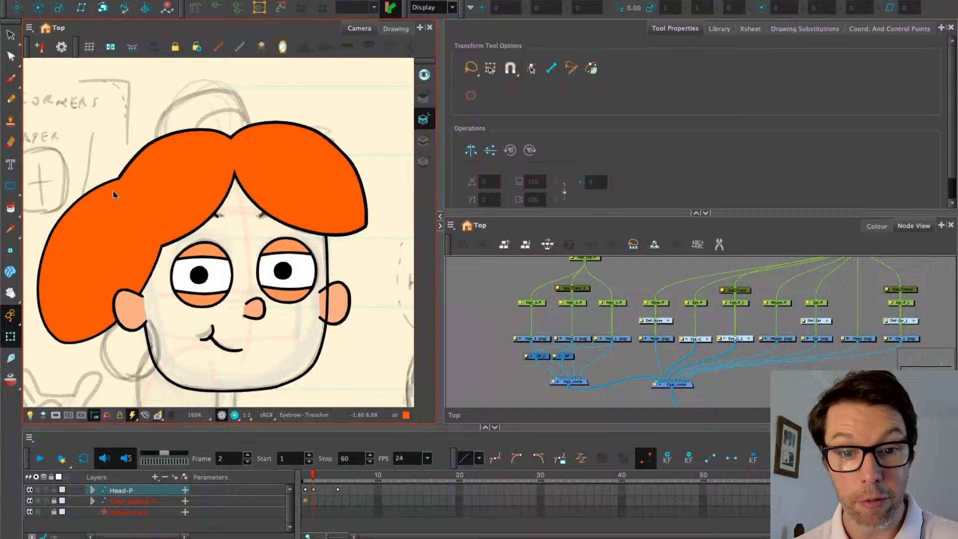
Paint the inside of the Head-1 outline with the Skin colour in Drawing view
click(159, 372)
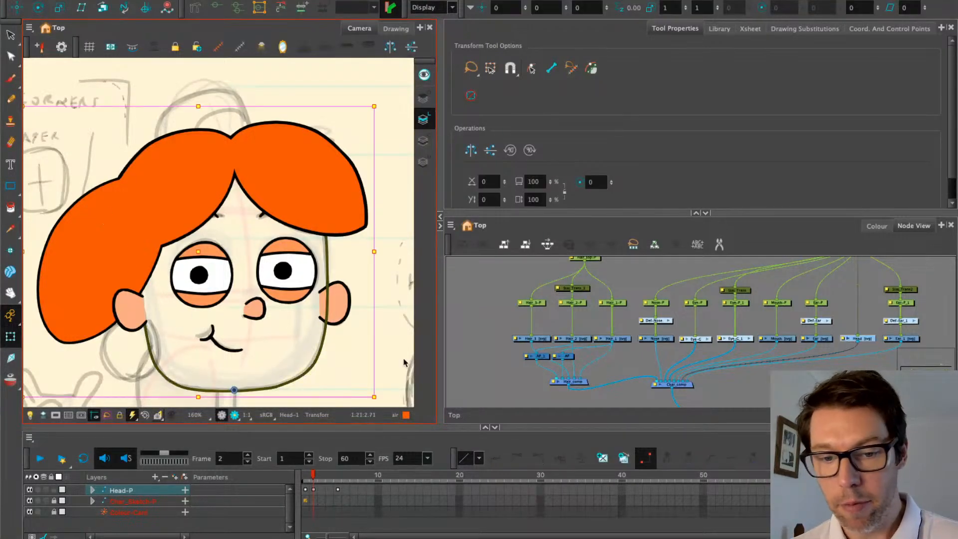
click(395, 28)
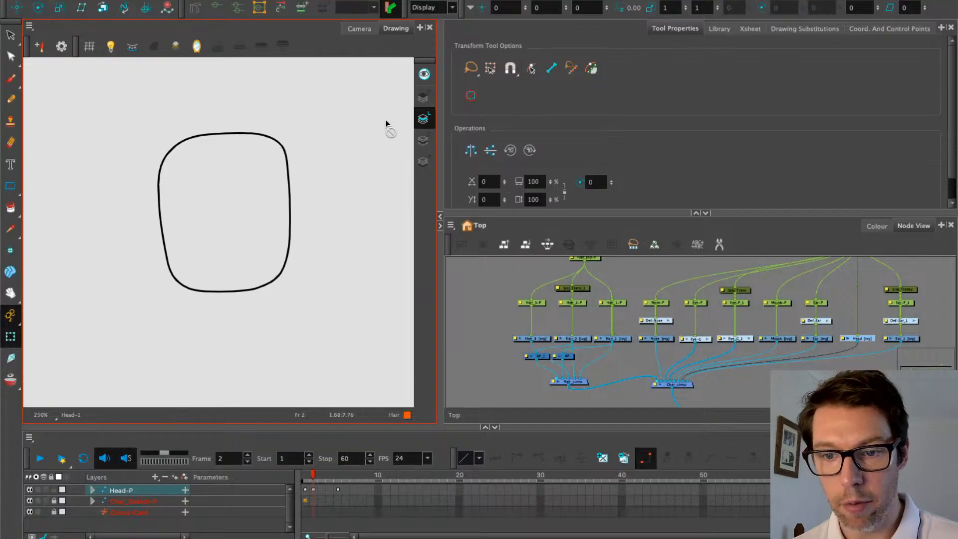
click(424, 137)
click(11, 207)
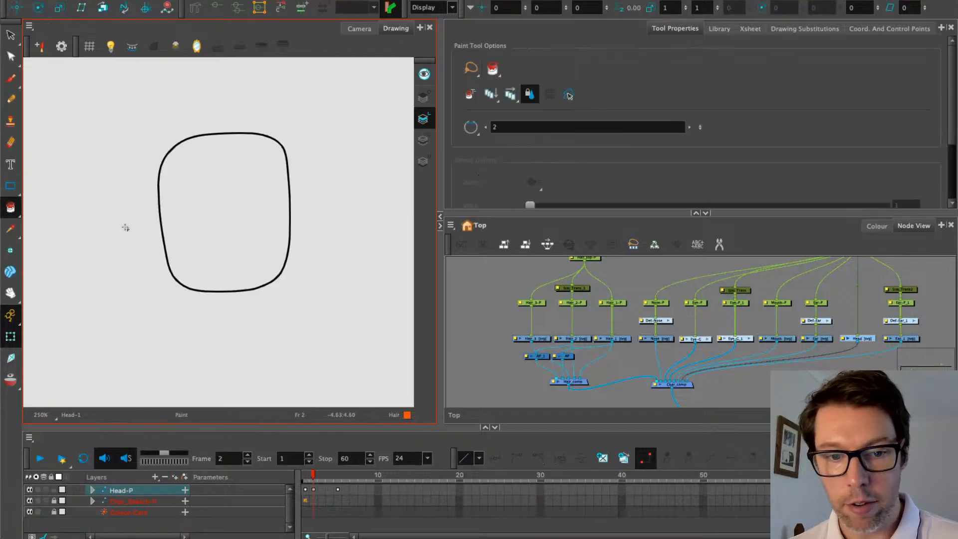
click(877, 226)
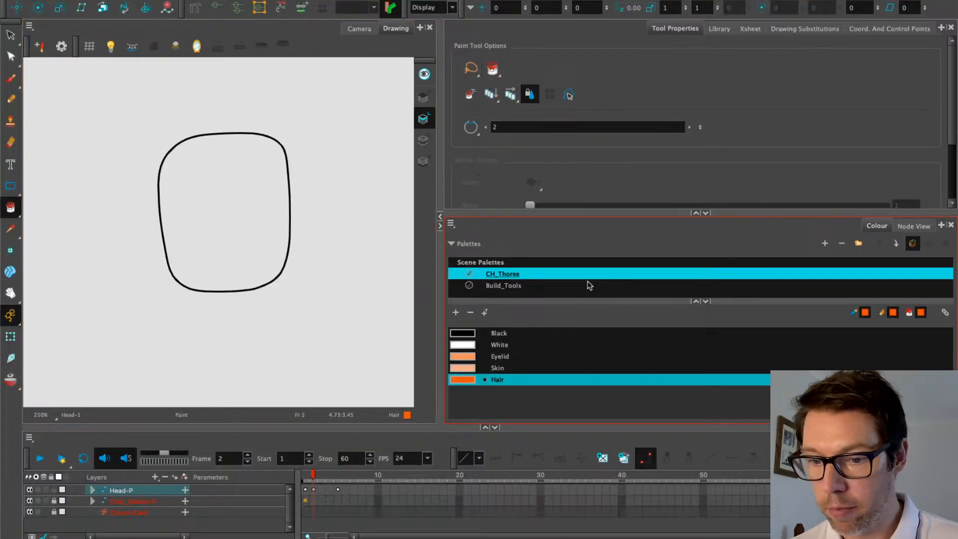
click(472, 368)
click(259, 208)
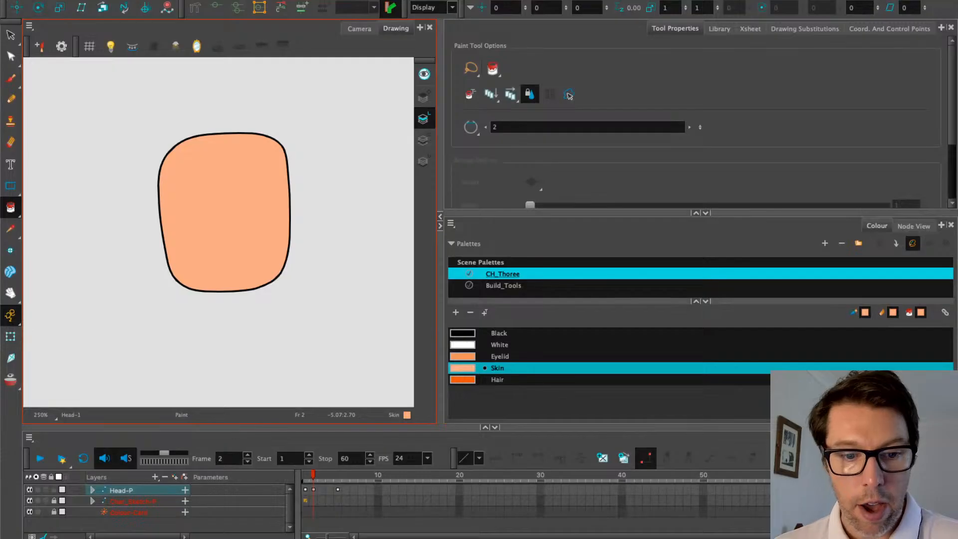
Delete and restore the skin fill to confirm it sits on the Colour Art layer
click(10, 335)
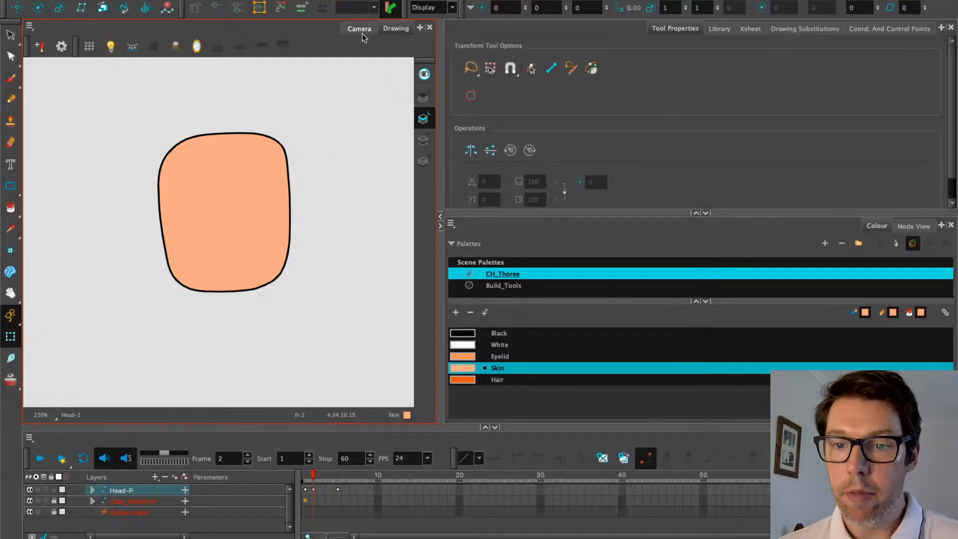
click(11, 34)
click(190, 186)
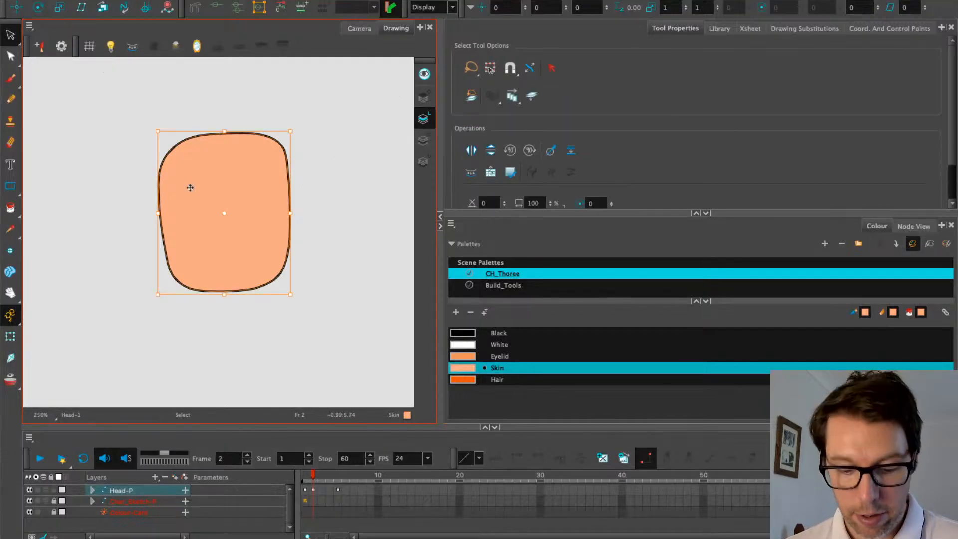
key(Delete)
click(422, 140)
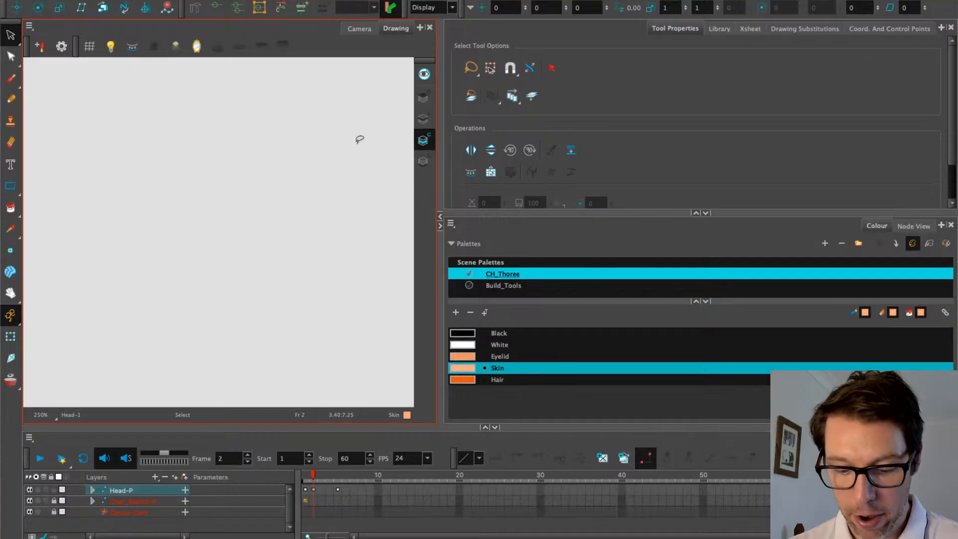
key(ctrl+z)
click(422, 118)
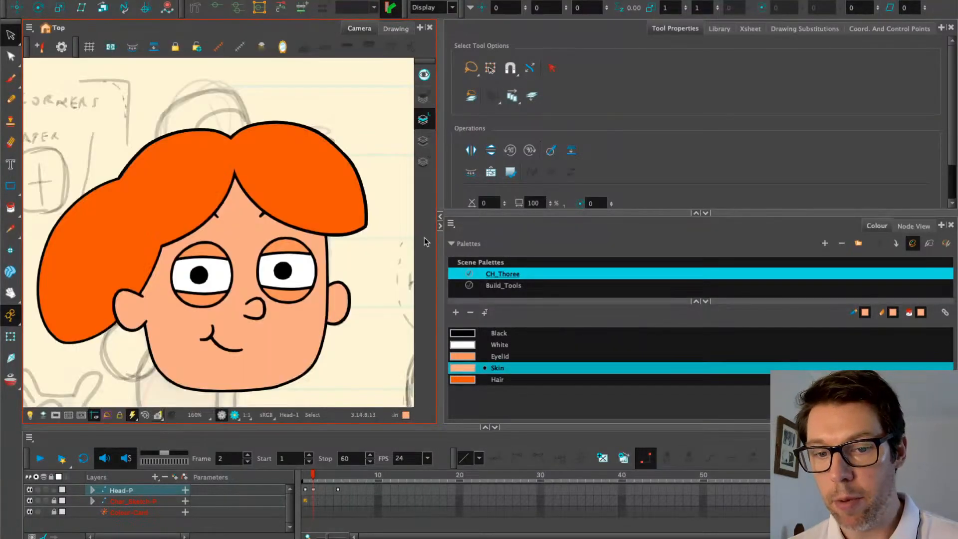
Test the Skin colour's alpha by lowering it, then restore it to fully opaque
click(498, 393)
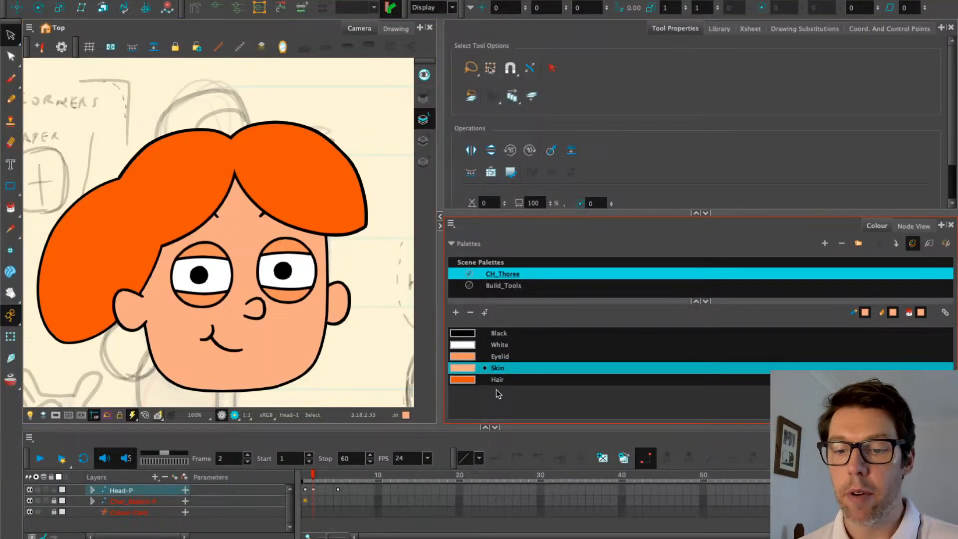
double_click(460, 370)
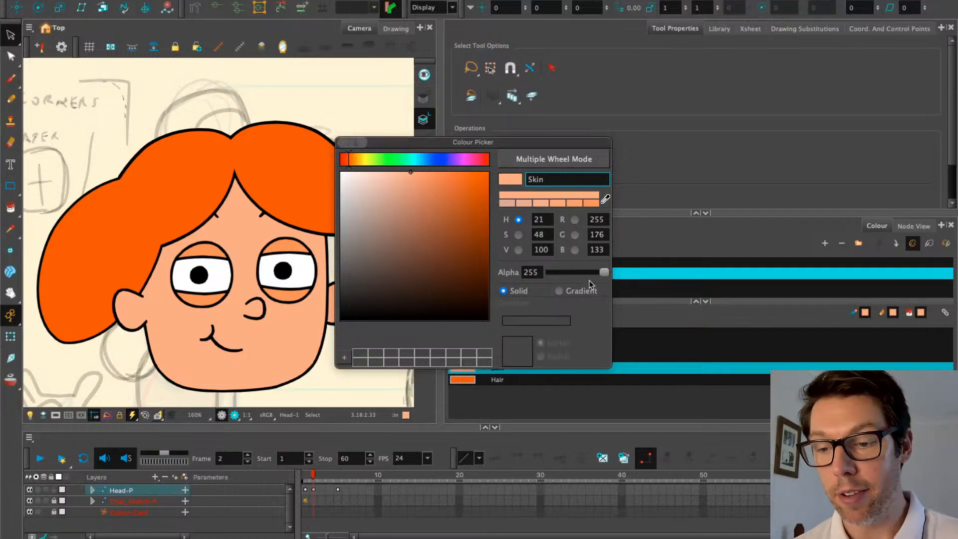
drag(604, 272, 560, 273)
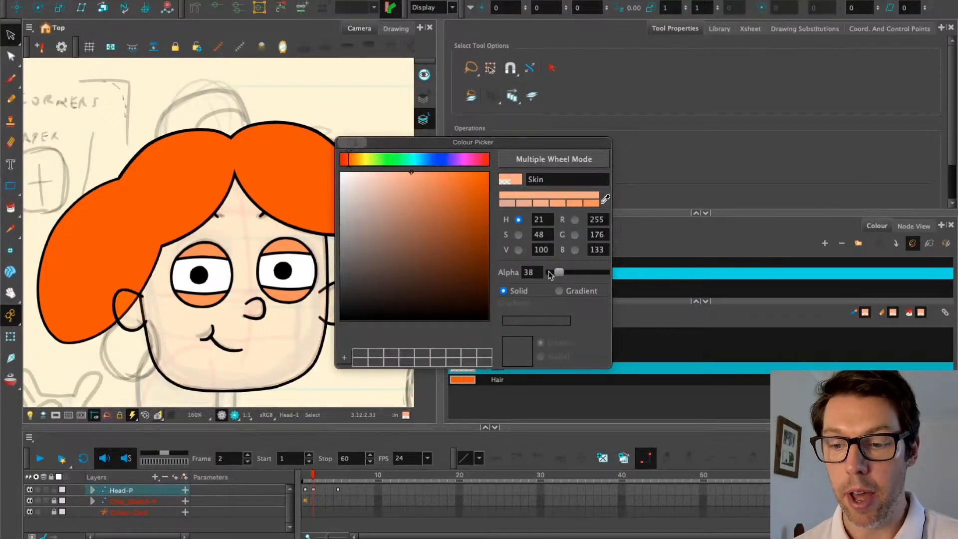
drag(555, 274, 648, 280)
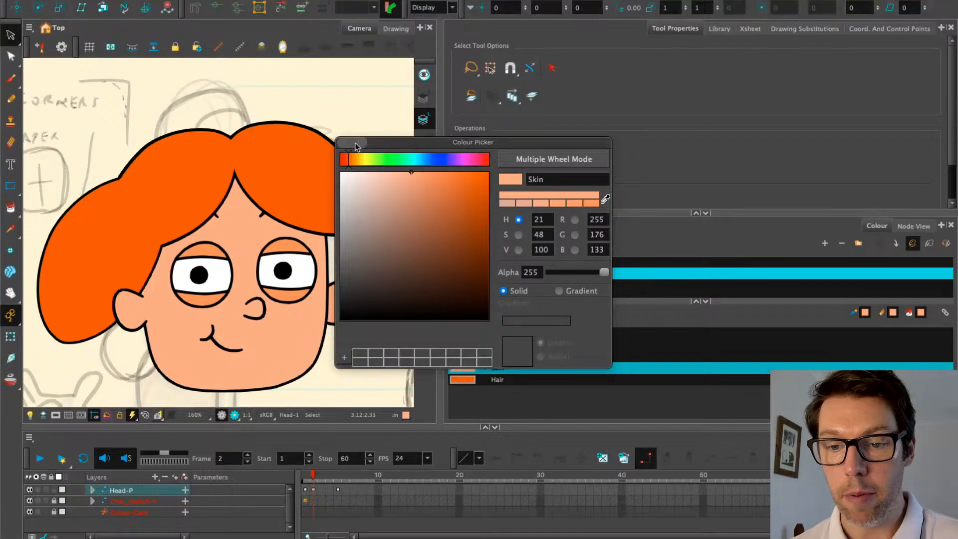
click(343, 142)
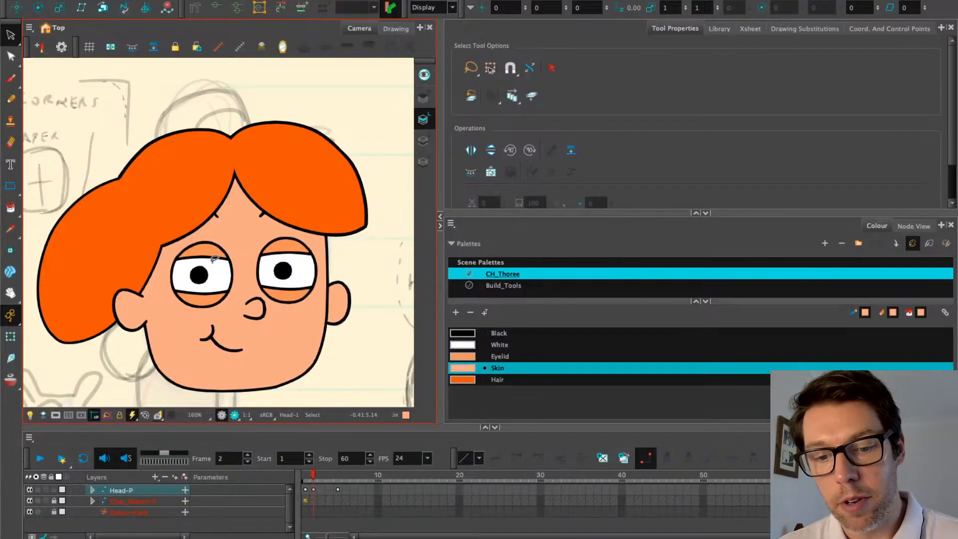
Move the Char_comp node lower in the node network and clear the selection
drag(183, 274, 189, 232)
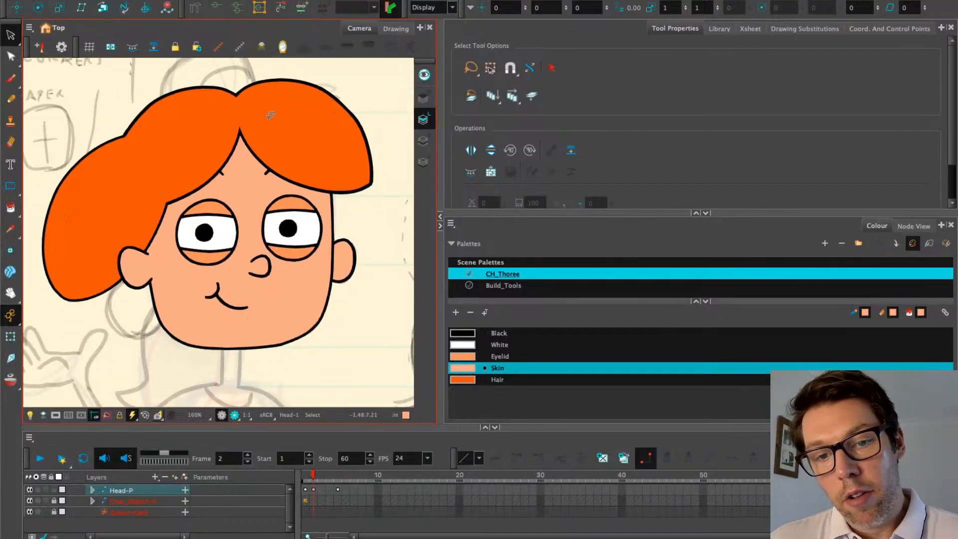
click(925, 227)
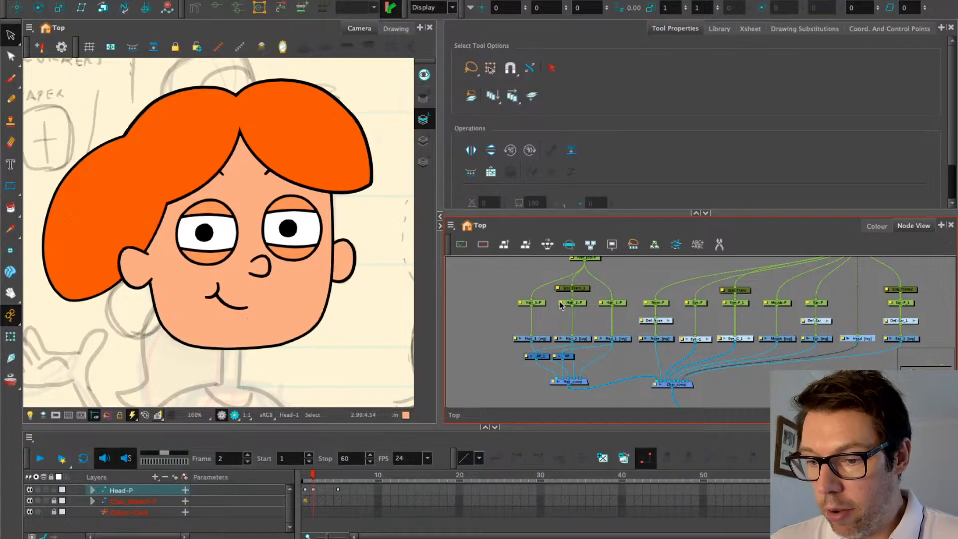
scroll(631, 336, down, 3)
drag(667, 323, 669, 347)
drag(652, 305, 663, 329)
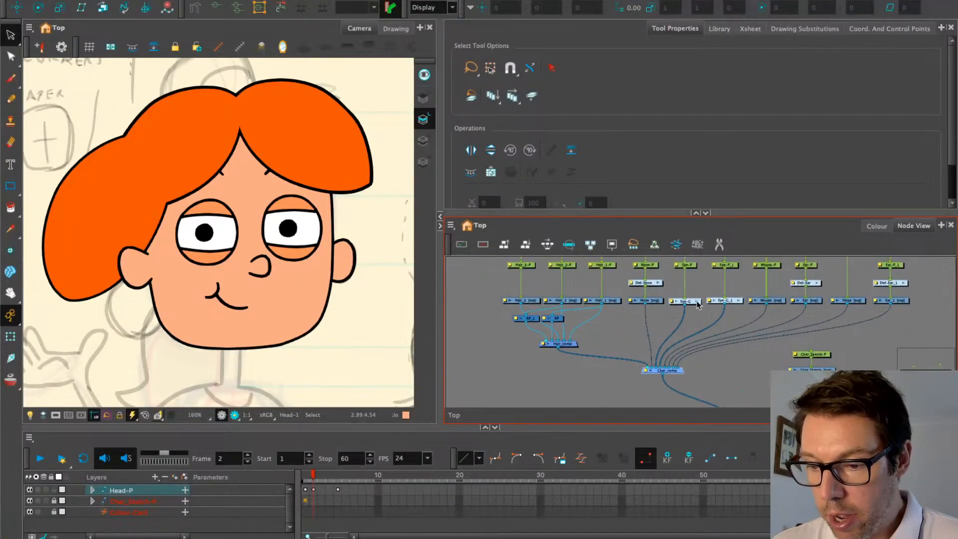
scroll(831, 313, up, 2)
click(812, 325)
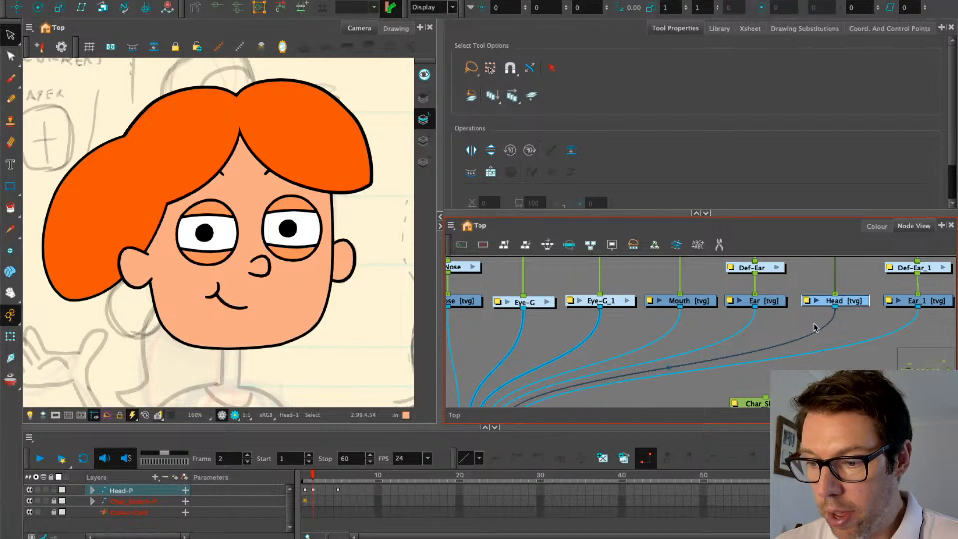
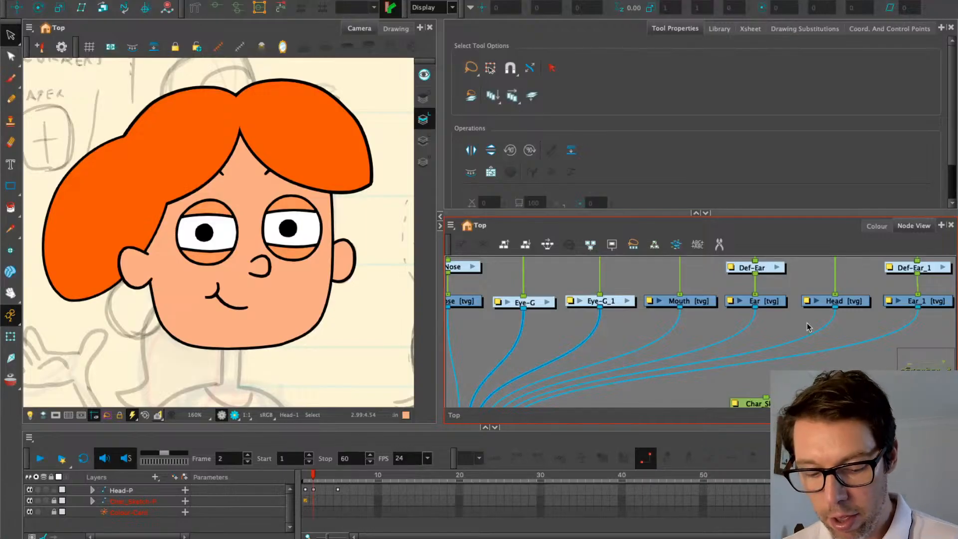
Add a Line-Art node and place it below the Head drawing
key(Tab)
text(line)
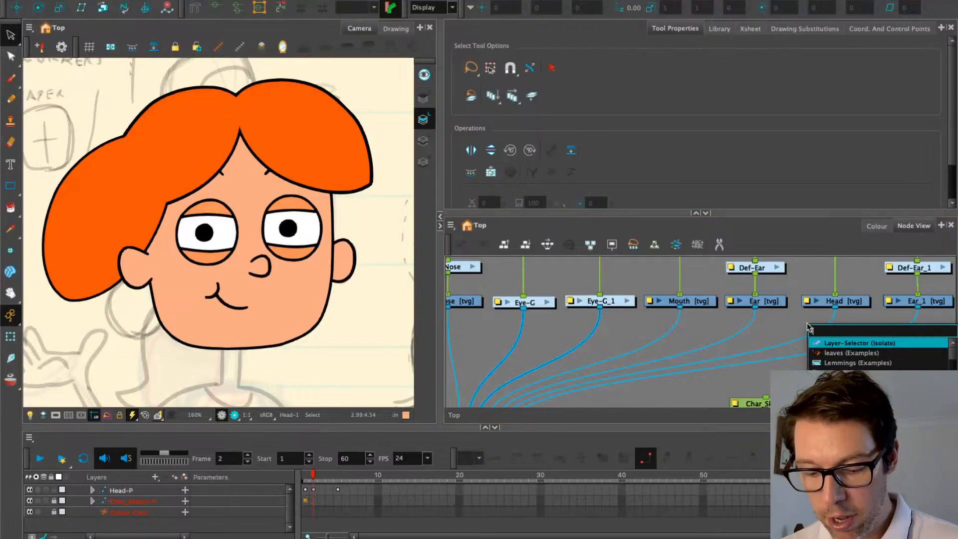
key(Return)
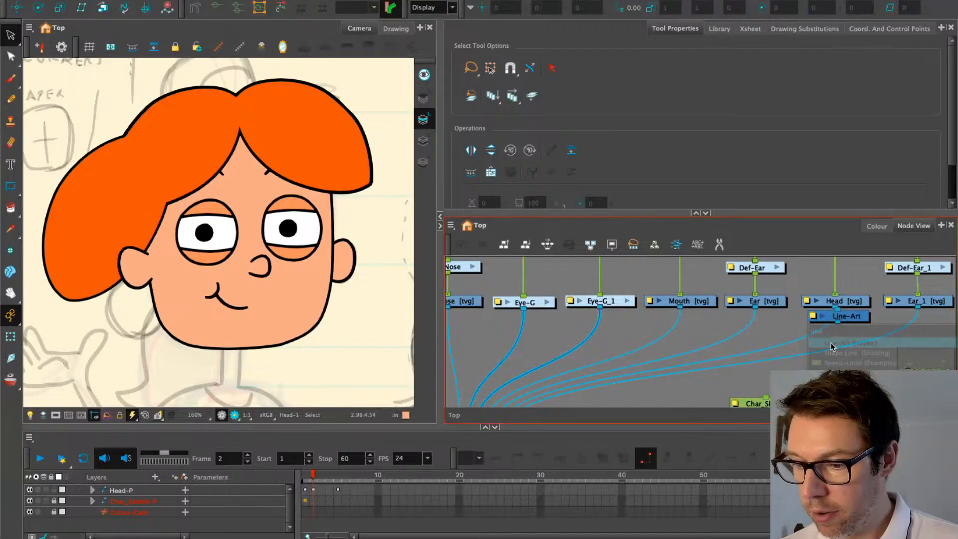
drag(837, 326, 772, 340)
click(859, 339)
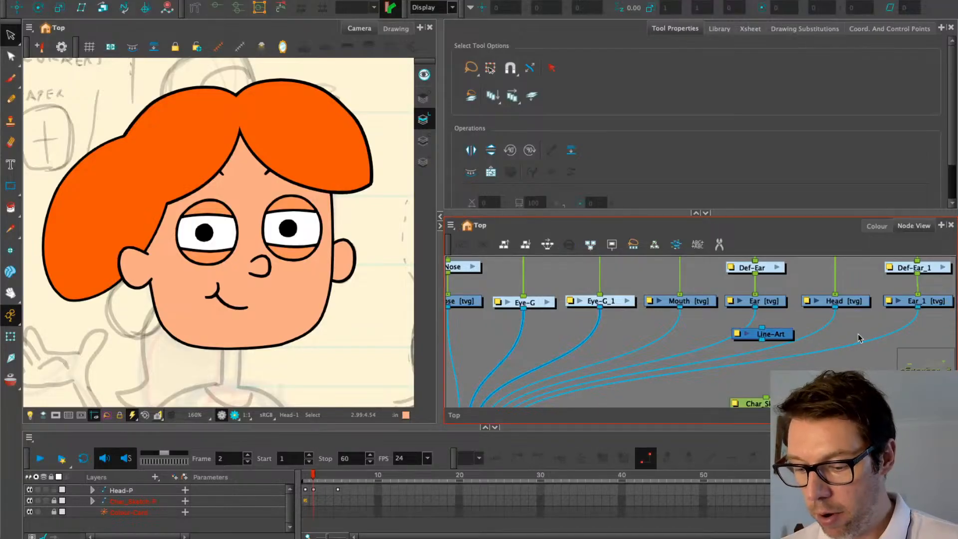
Add a Colour-Art node and place it under the Head drawing
key(Tab)
text(colo)
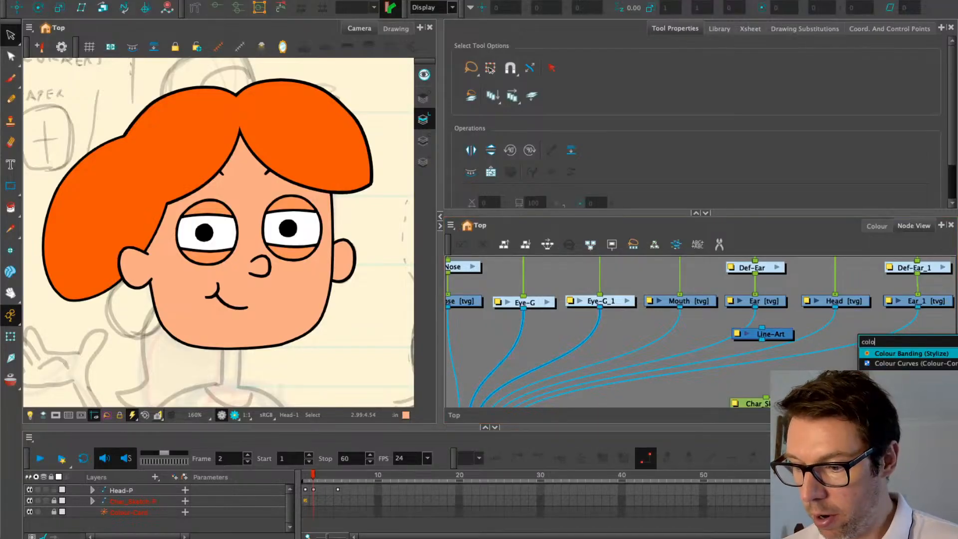
click(894, 394)
drag(911, 329, 839, 340)
Connect the Head drawing's output into the Line-Art node
click(775, 334)
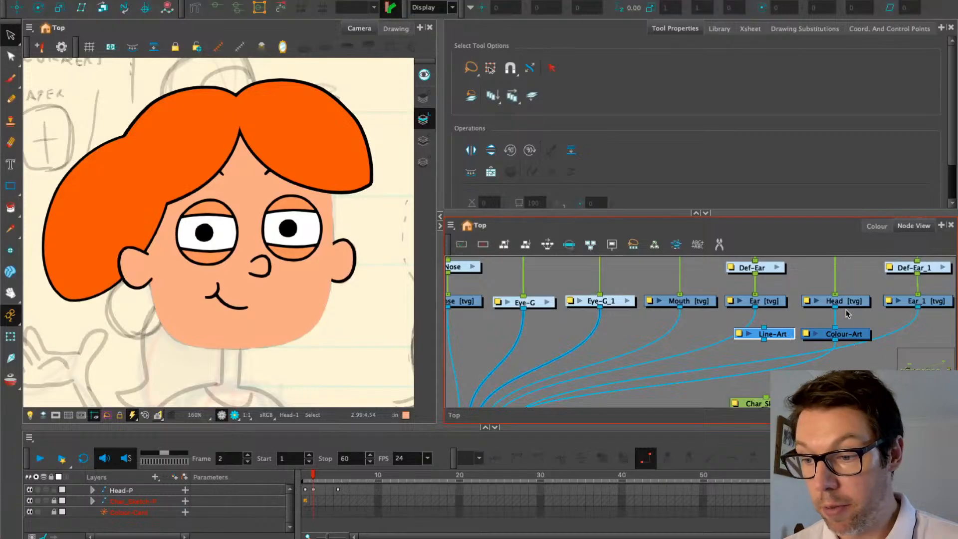
drag(835, 308, 631, 402)
drag(760, 370, 707, 368)
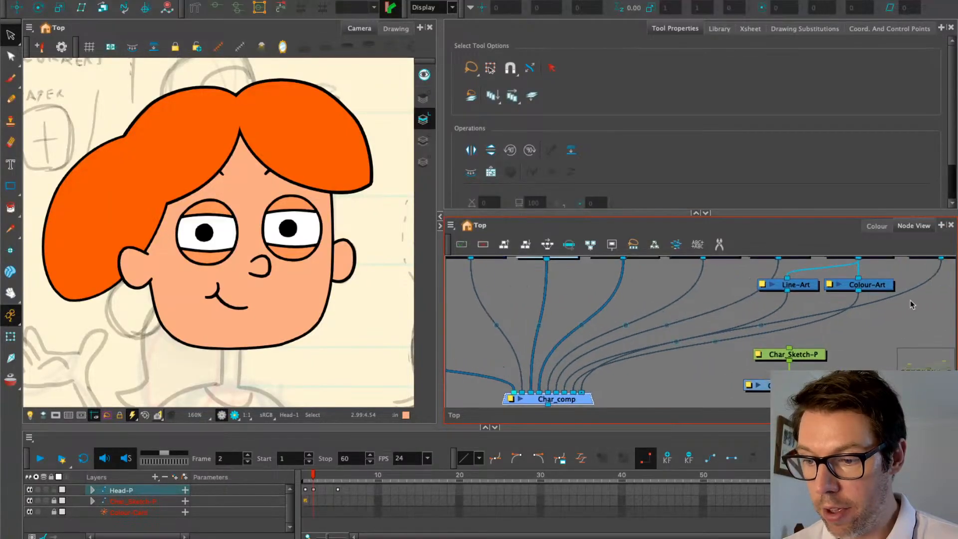
Move Hair_comp's cable from Char_comp's first port to a later input
drag(929, 299, 860, 288)
click(862, 293)
drag(508, 378, 604, 342)
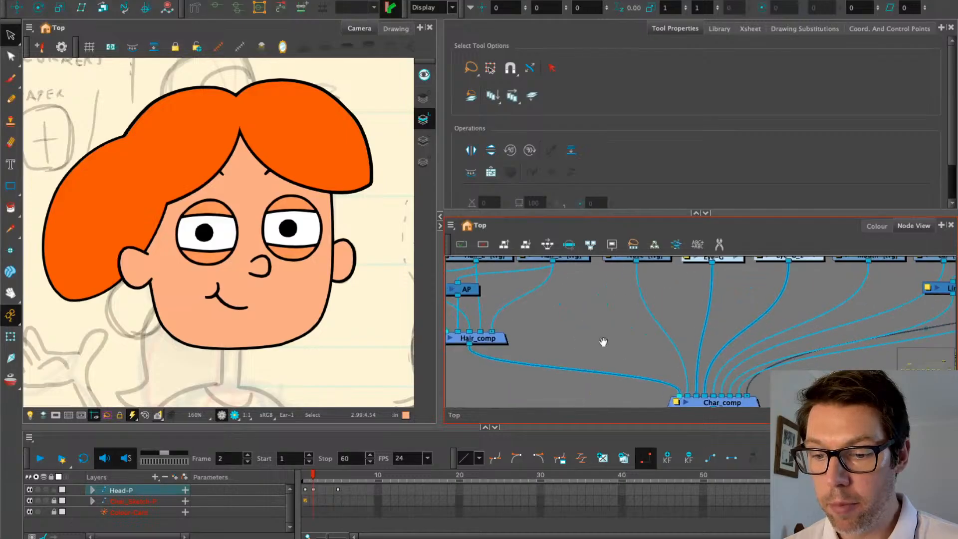
drag(678, 399, 657, 365)
drag(533, 371, 688, 375)
click(546, 337)
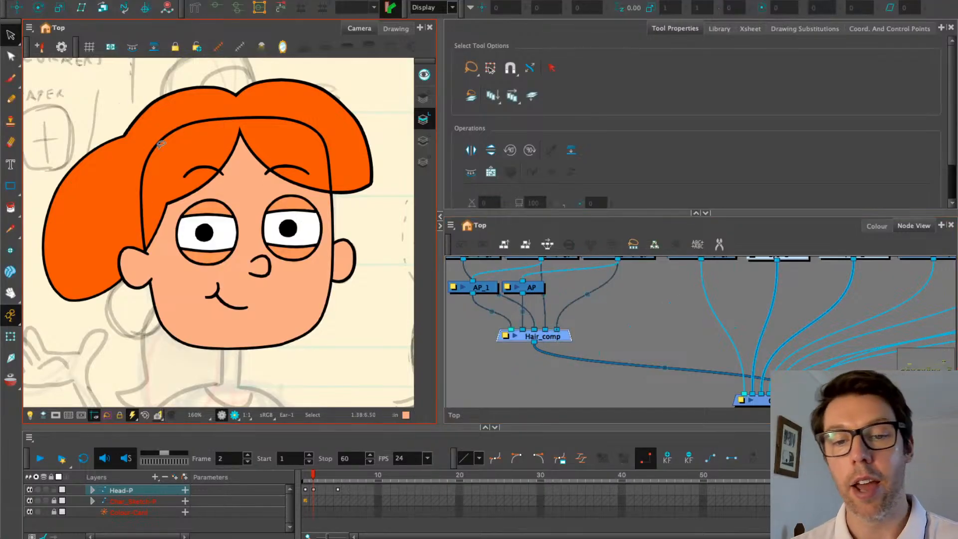
Pan and zoom the Node View to inspect the Line-Art connection and Char_comp
drag(696, 330, 639, 306)
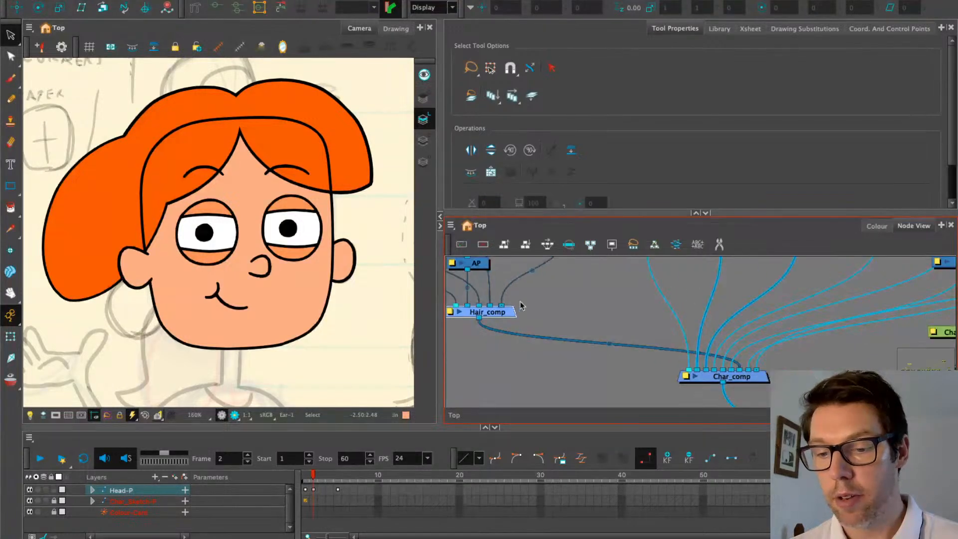
drag(705, 353, 617, 362)
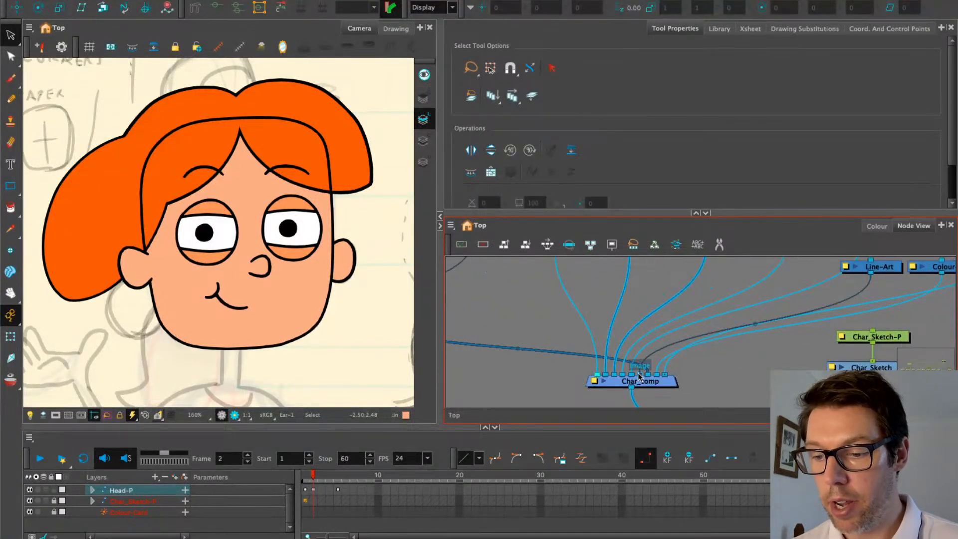
scroll(635, 375, up, 5)
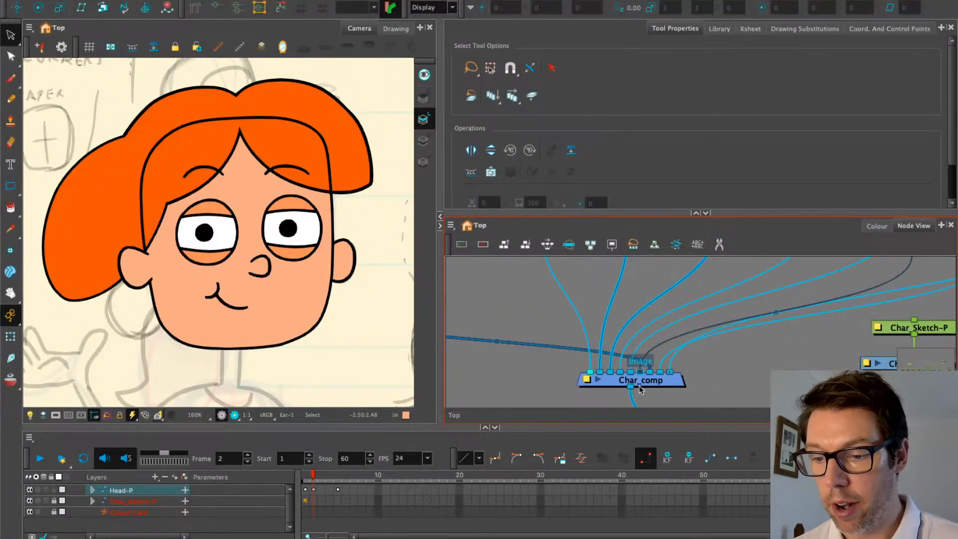
mouse_move(636, 372)
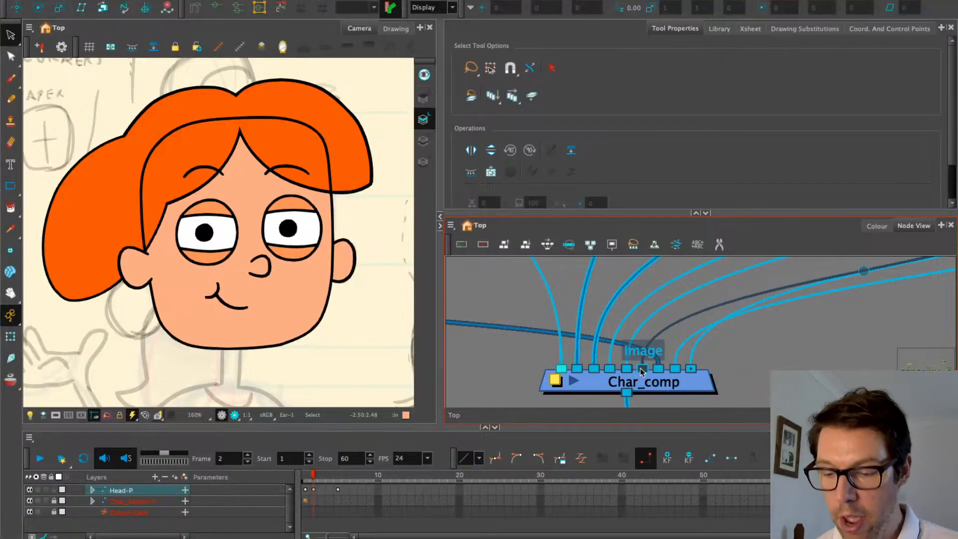
scroll(641, 372, right, 10)
scroll(641, 372, left, 10)
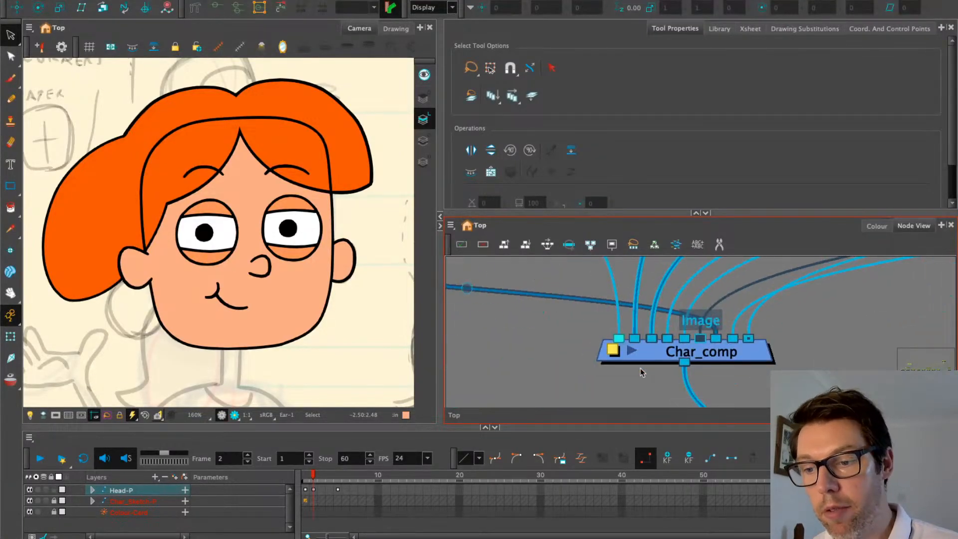
scroll(641, 372, right, 10)
scroll(641, 371, up, 2)
scroll(641, 372, right, 3)
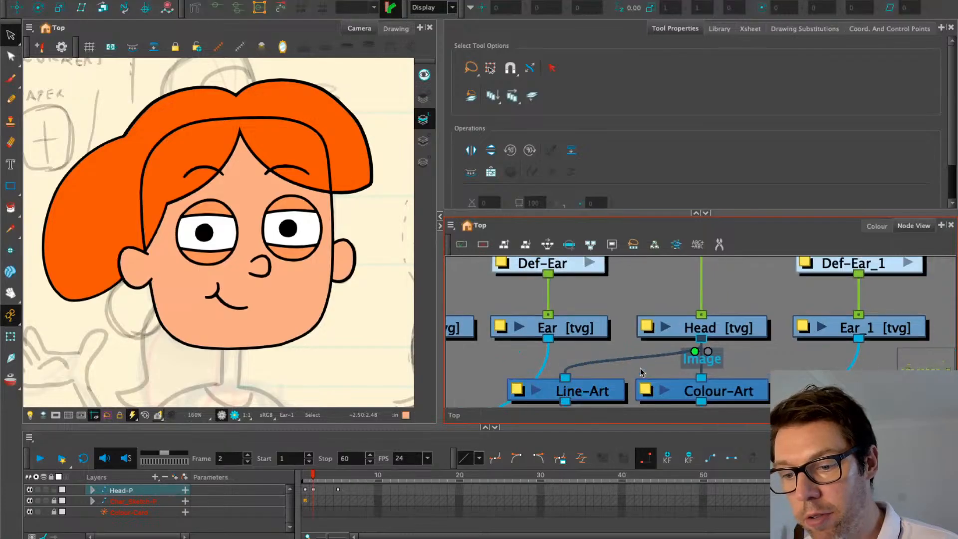
scroll(641, 372, left, 3)
scroll(641, 372, down, 10)
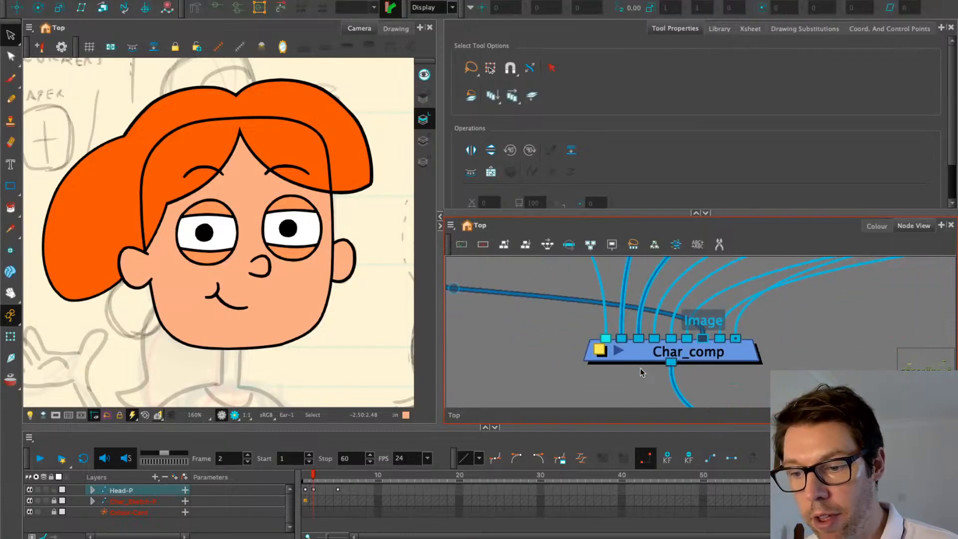
scroll(641, 372, right, 2)
scroll(641, 372, up, 10)
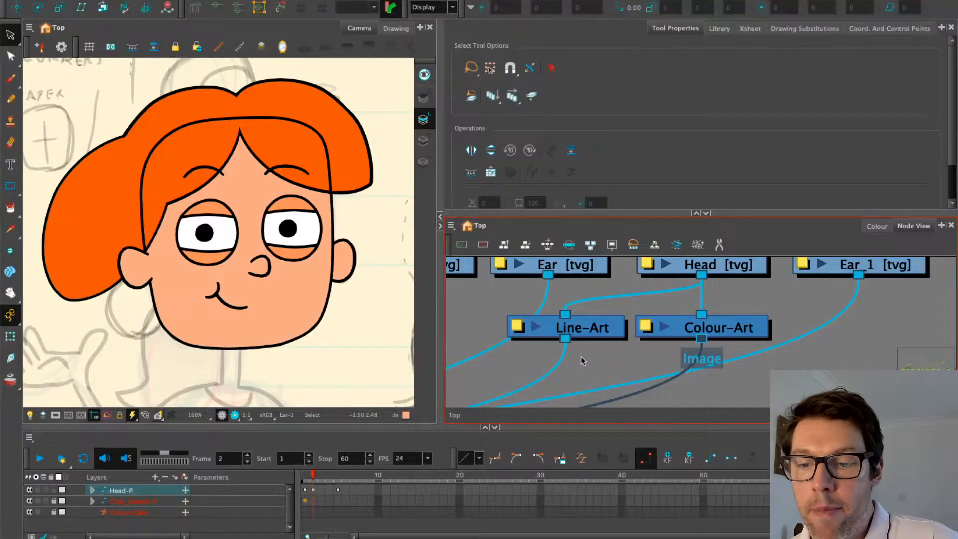
scroll(586, 360, down, 2)
drag(589, 362, 769, 300)
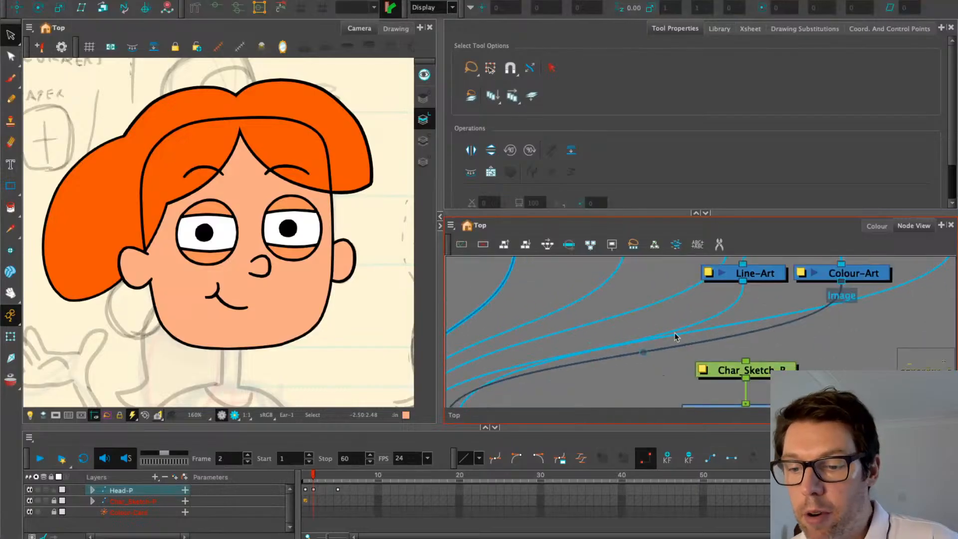
scroll(673, 334, down, 3)
drag(634, 356, 698, 348)
Add a Cutter node and place it left of Char_comp
click(499, 385)
key(Tab)
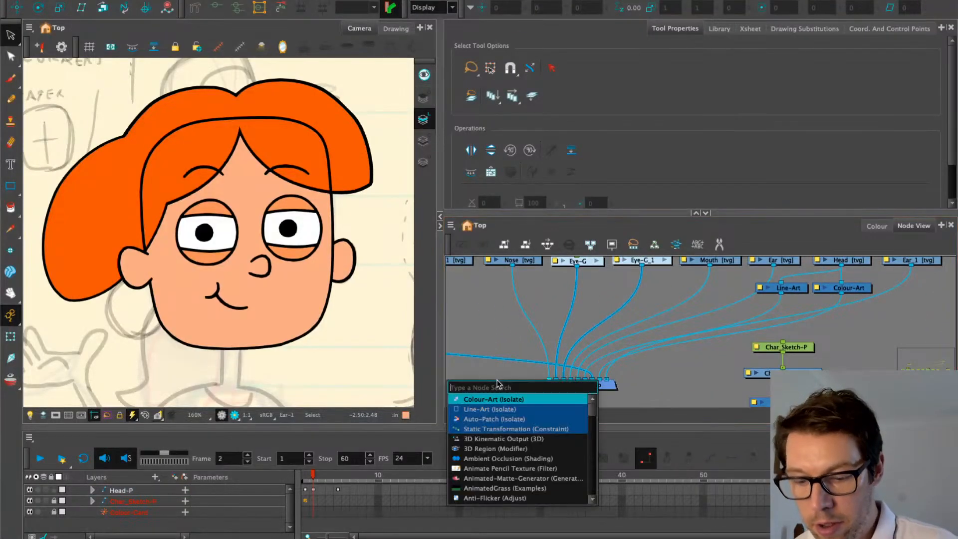
text(cut)
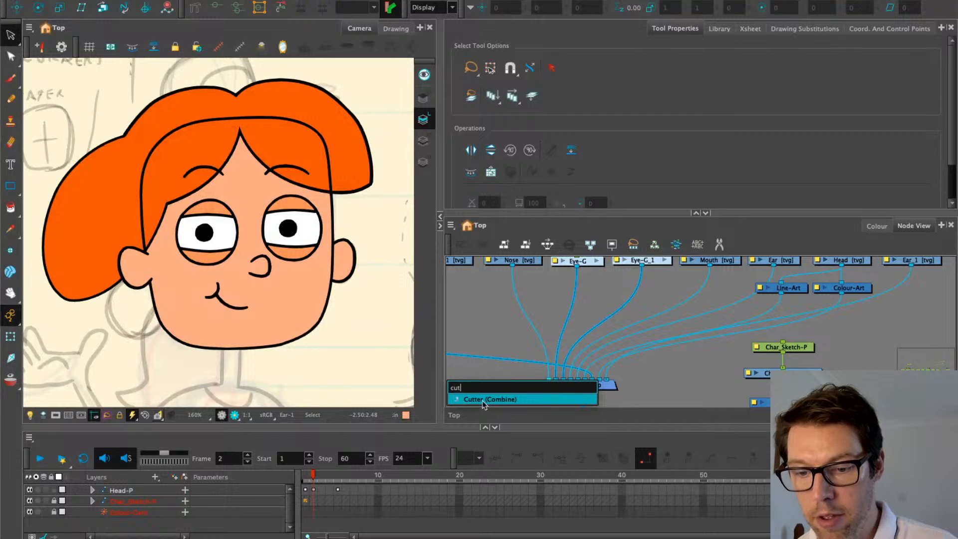
click(486, 402)
drag(527, 377, 521, 366)
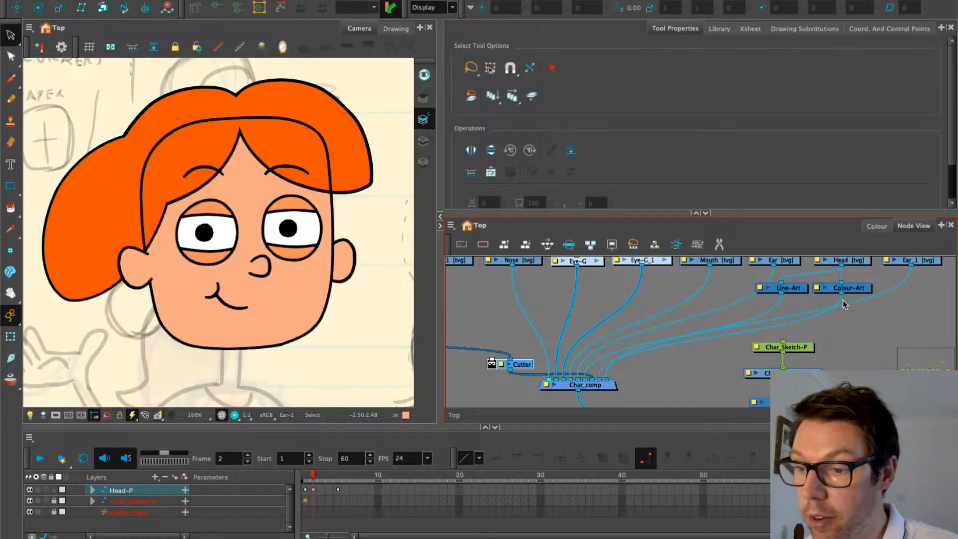
Feed the Head's Colour-Art into the Cutter's matte port and invert the matte
drag(841, 295, 491, 360)
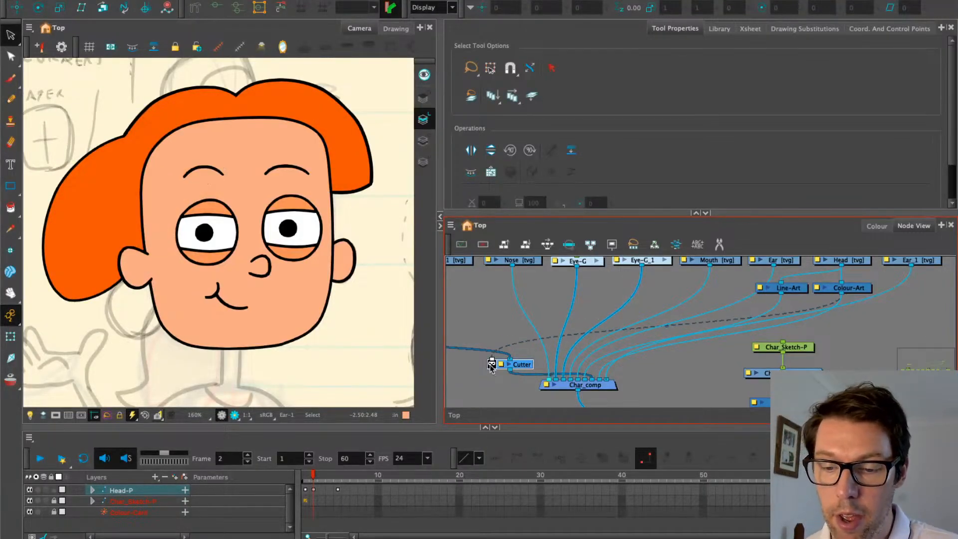
scroll(491, 367, up, 6)
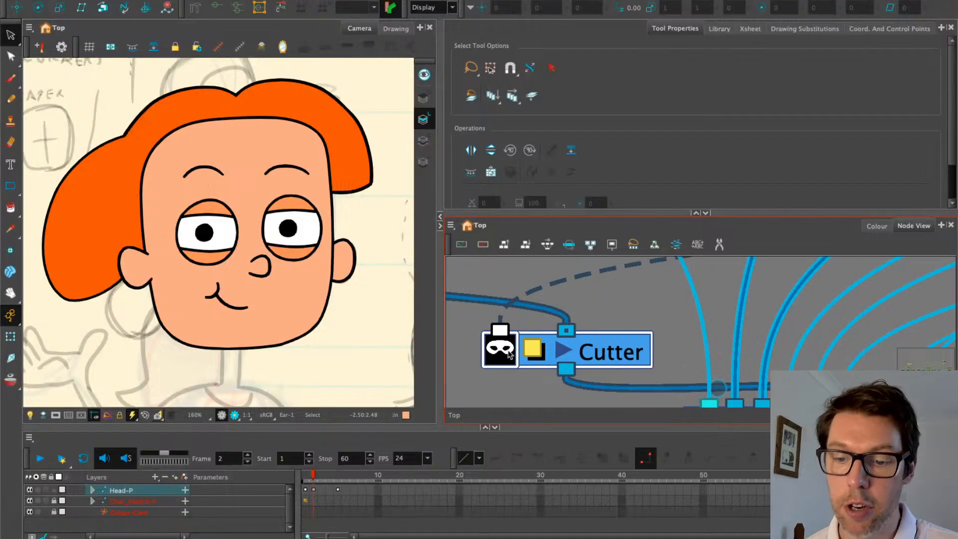
click(509, 353)
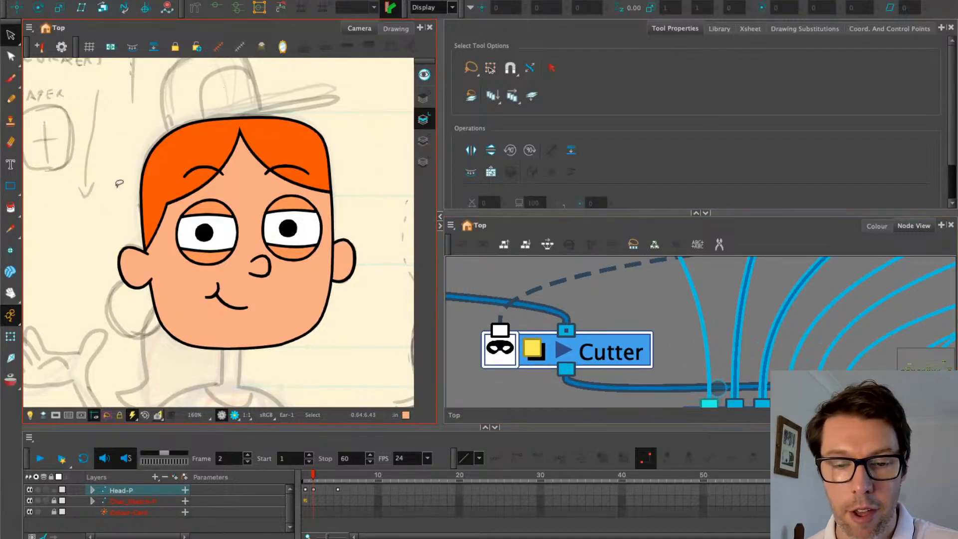
Select the Hair_2 drawing and its Hair_top-P peg in the node network
click(10, 337)
scroll(102, 189, up, 3)
click(175, 193)
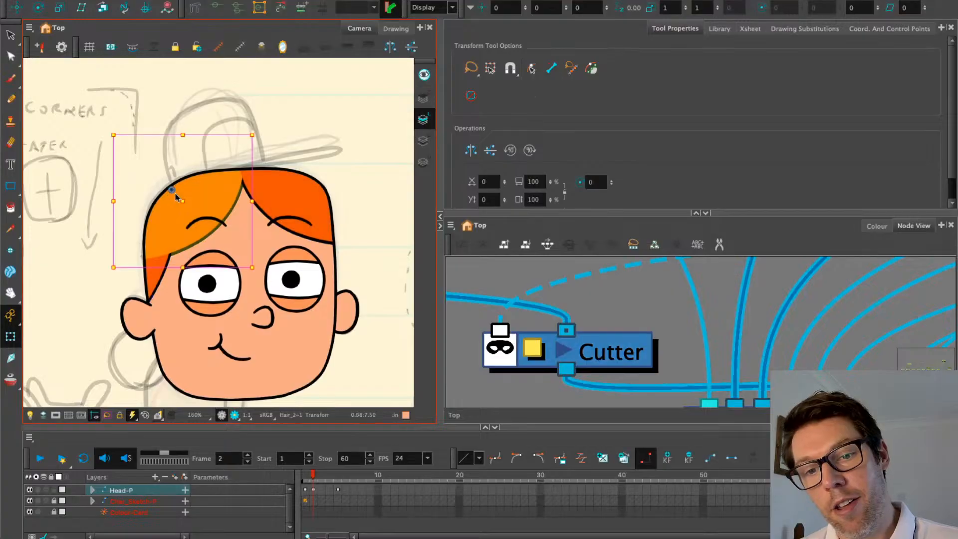
drag(469, 301, 682, 362)
scroll(531, 315, down, 5)
drag(580, 323, 594, 365)
drag(599, 261, 577, 353)
click(614, 295)
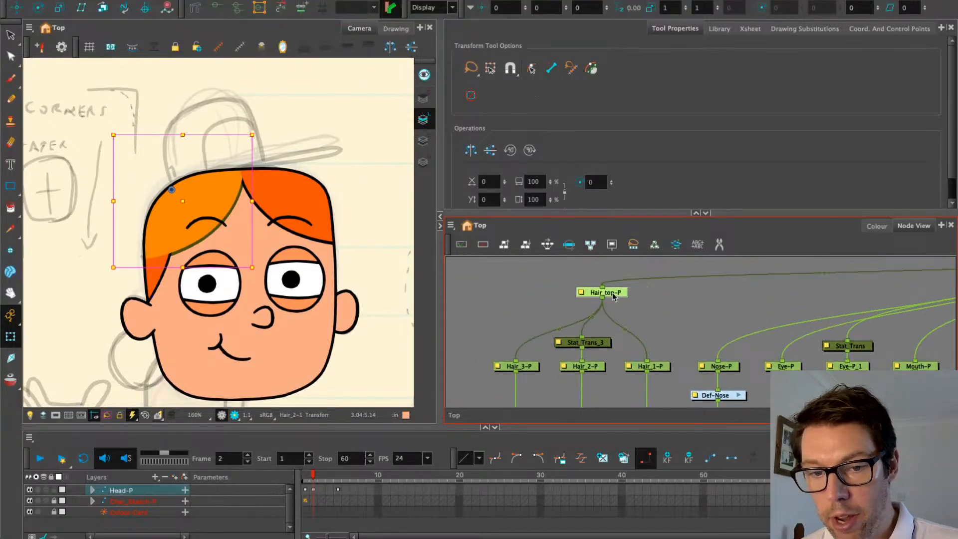
scroll(120, 134, down, 6)
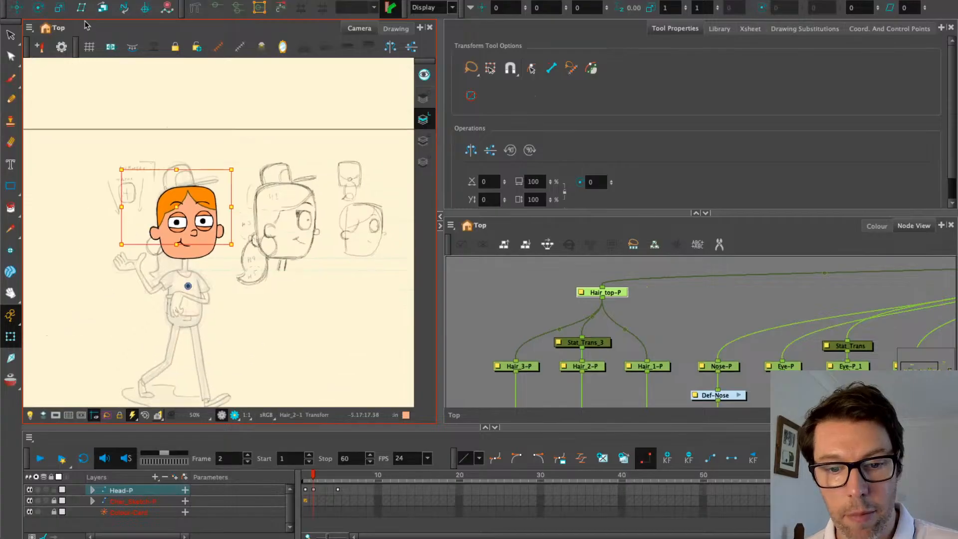
Try the Rotate tool, then return to Transform while panning the Camera view around the head
click(38, 7)
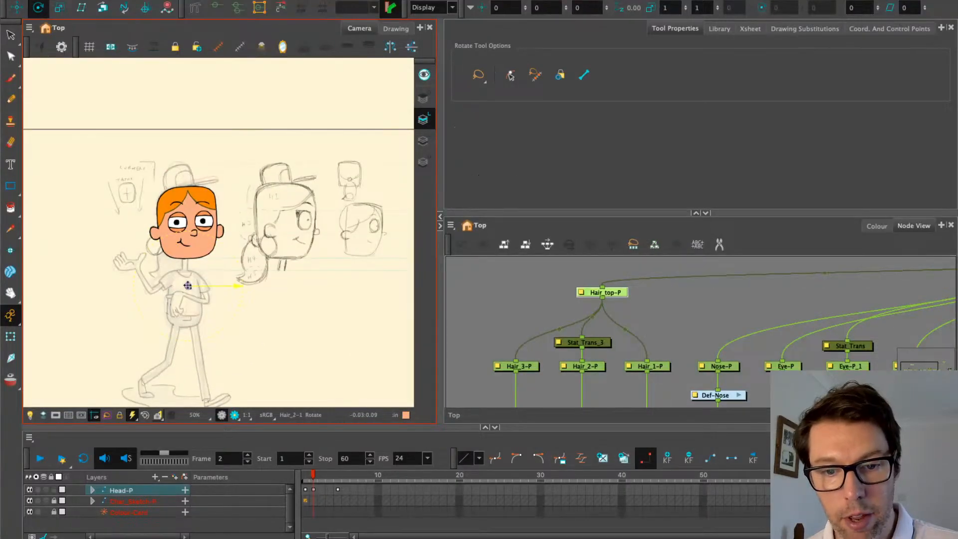
scroll(168, 225, up, 2)
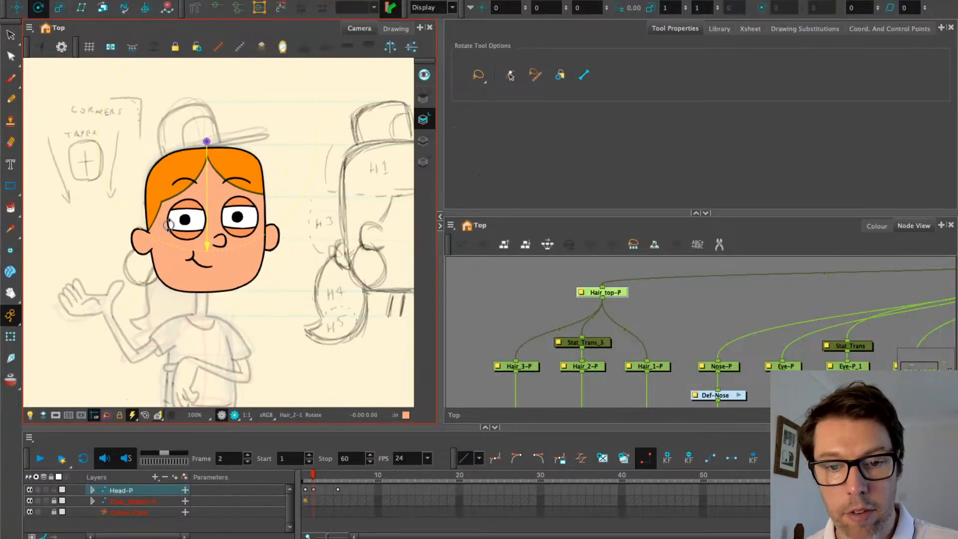
scroll(169, 225, up, 2)
drag(139, 118, 152, 174)
click(10, 336)
drag(99, 266, 110, 273)
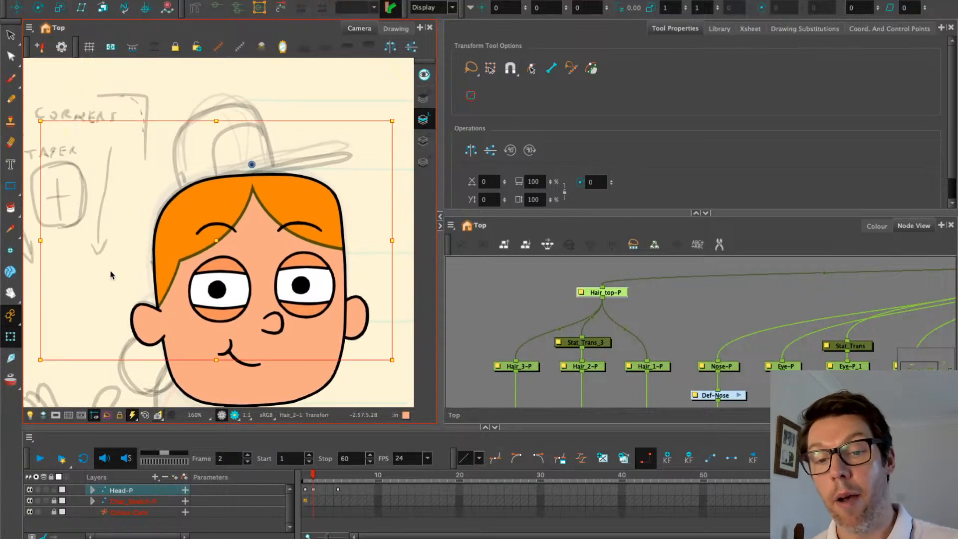
mouse_move(140, 276)
mouse_down()
mouse_move(136, 236)
mouse_move(108, 215)
mouse_up()
Select the eyebrow stroke and zoom the Node View out to show the whole network
click(512, 298)
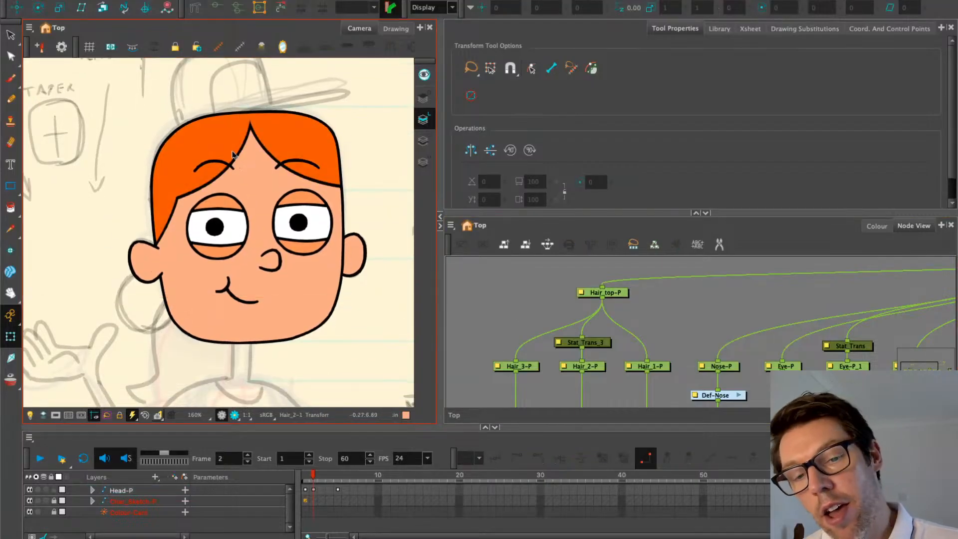
click(215, 164)
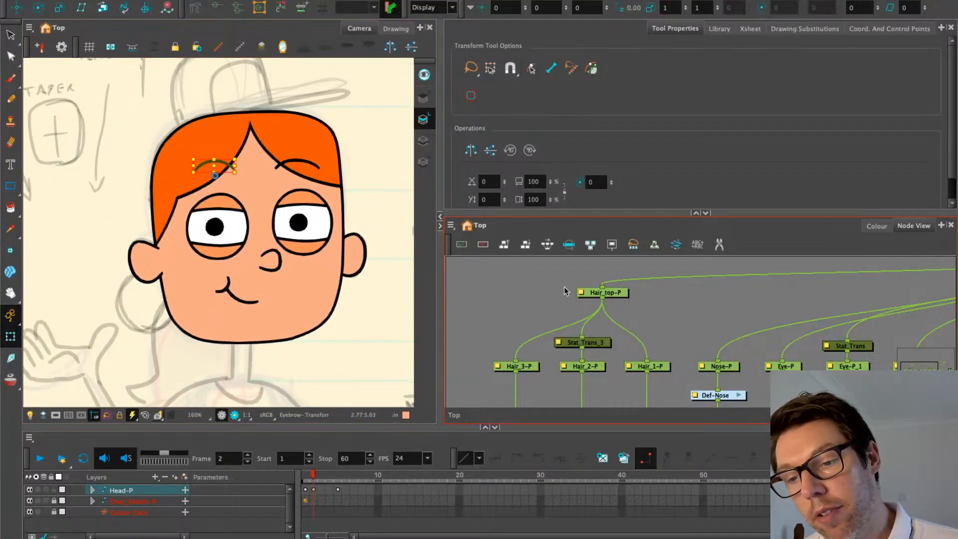
scroll(568, 294, down, 3)
scroll(576, 296, down, 2)
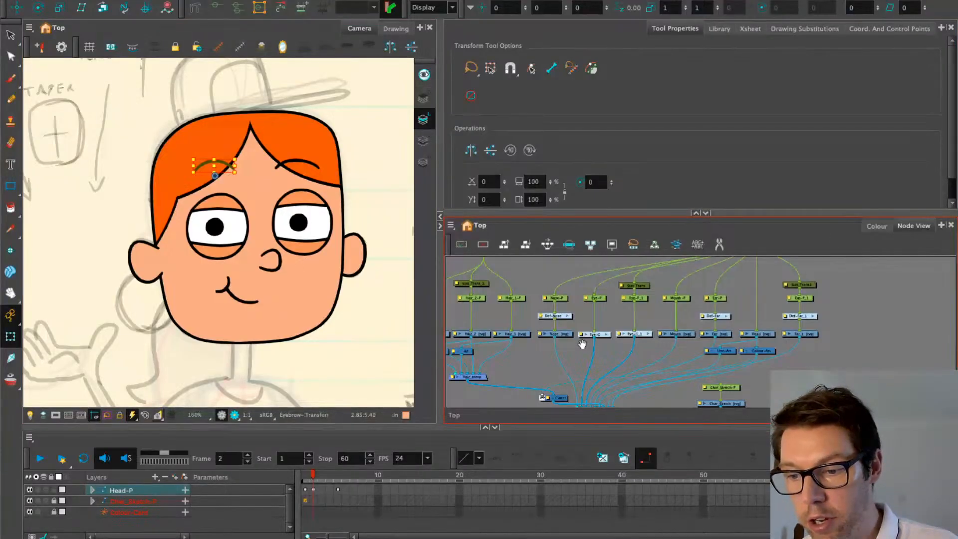
drag(583, 344, 699, 326)
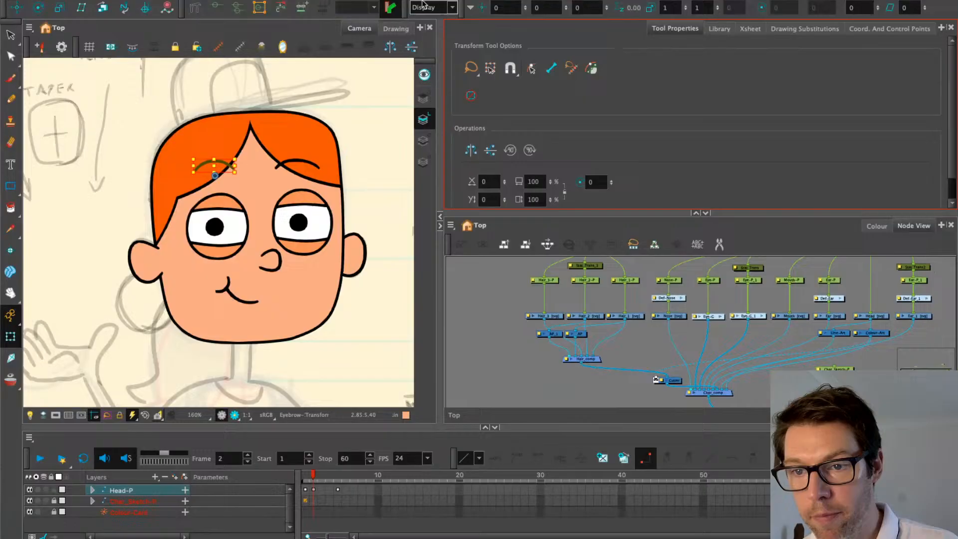
Show Hair_1 in the Drawing view and pick the Hair colour in the CH_Thoree palette
click(405, 28)
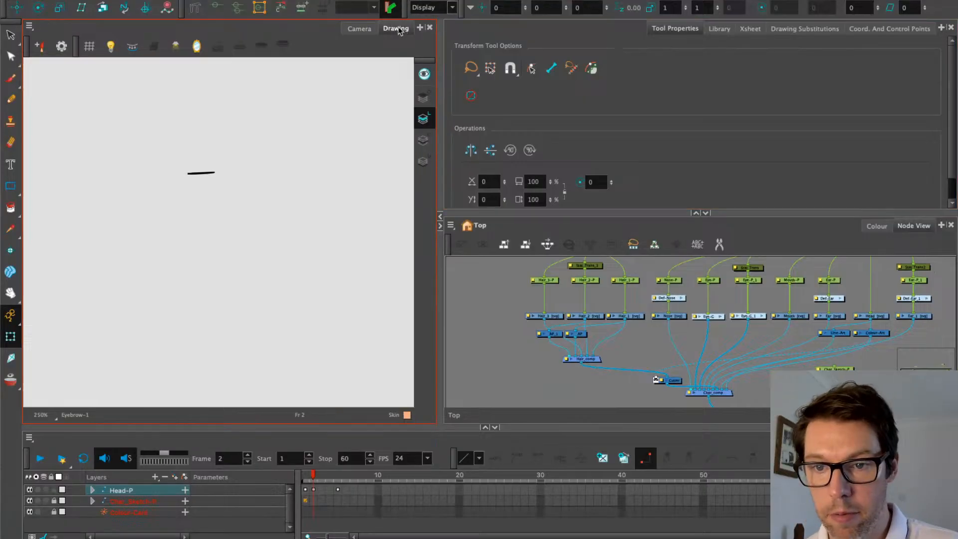
scroll(727, 331, up, 2)
scroll(552, 329, up, 2)
click(624, 312)
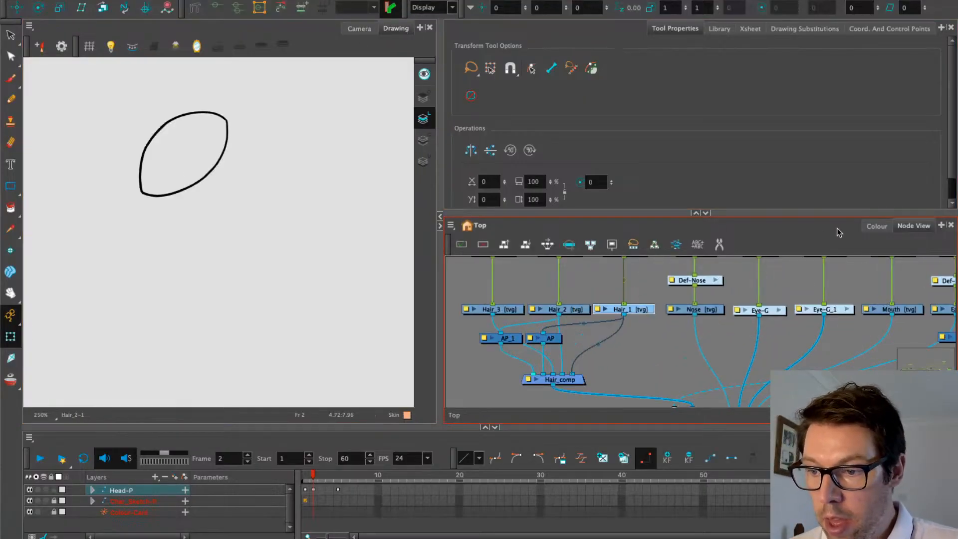
click(877, 227)
click(463, 379)
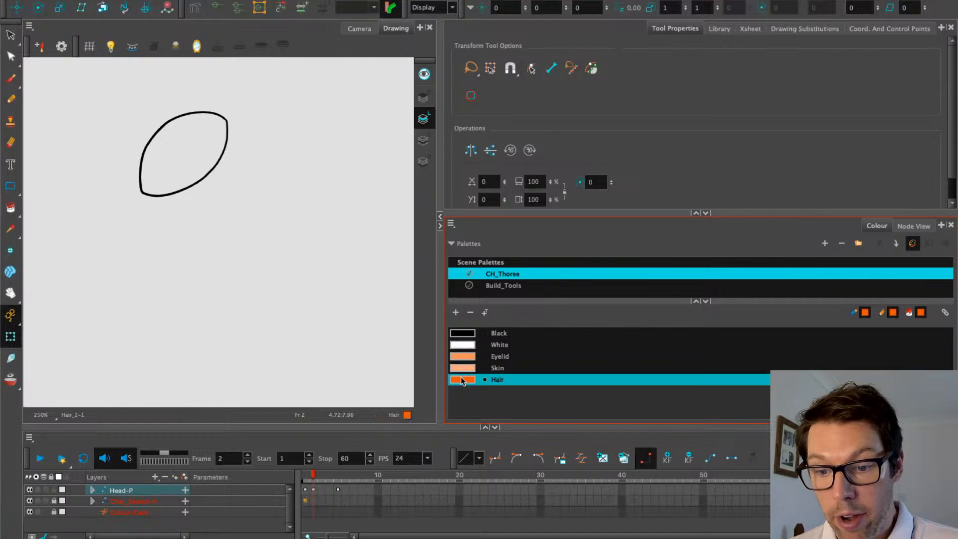
Add a new swatch named 'Hair line' and darken it to a deeper orange (R200 G70 B0)
click(455, 312)
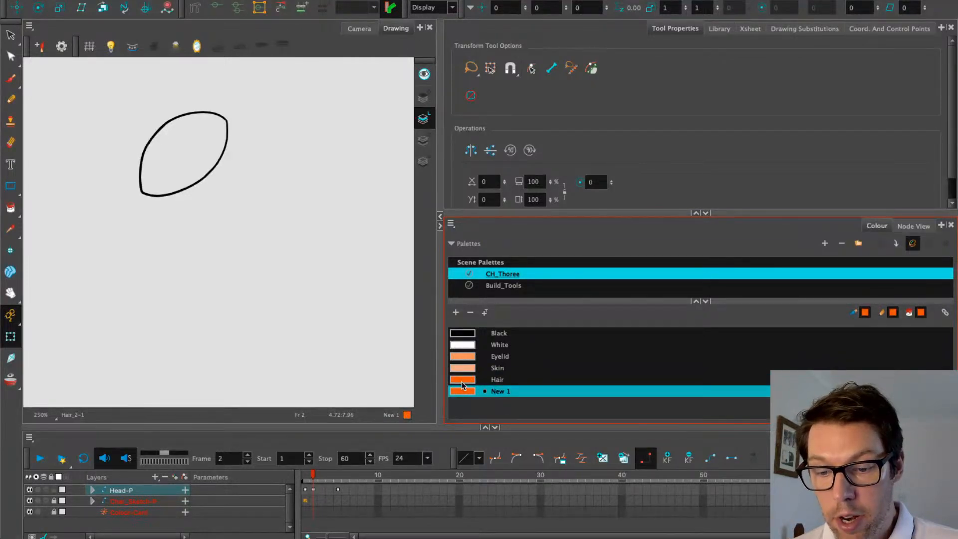
double_click(459, 392)
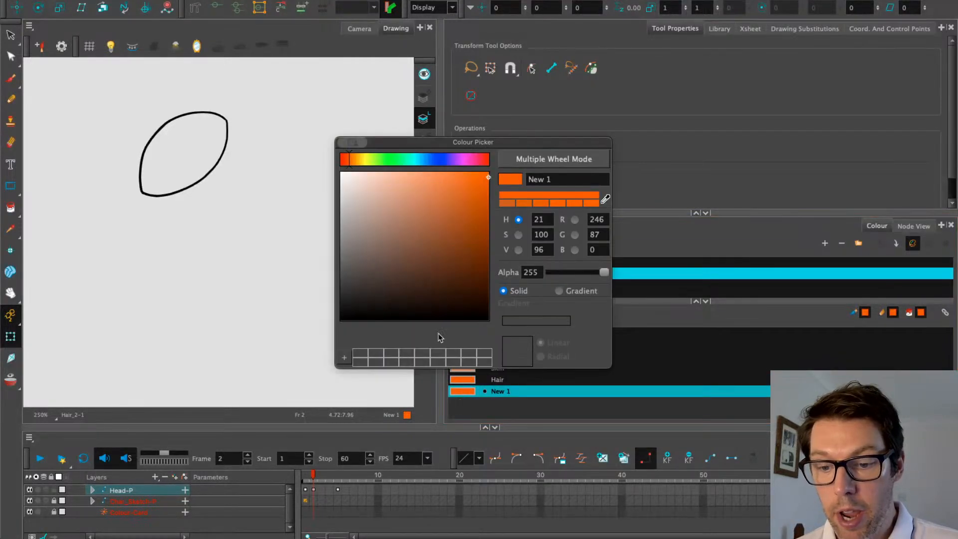
click(557, 179)
triple_click(557, 179)
text(Hair line)
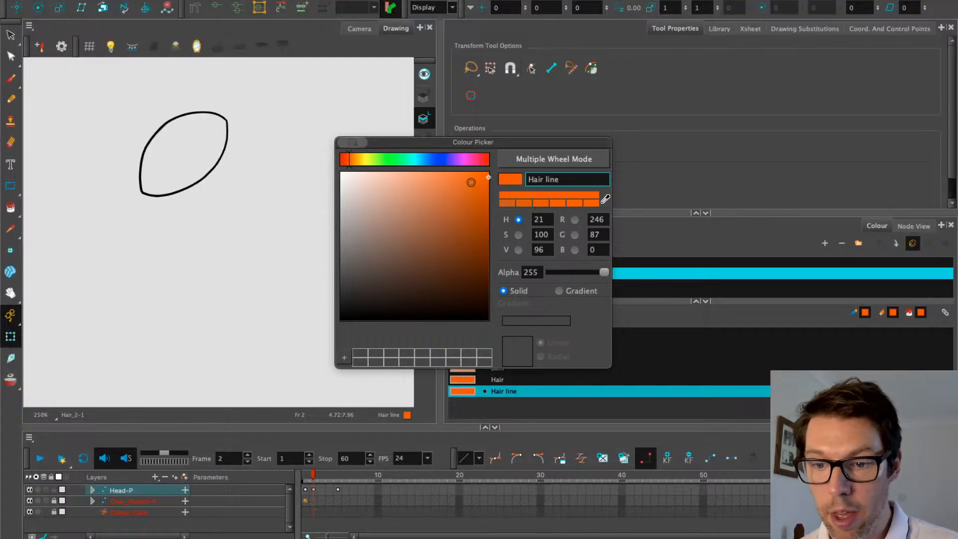
drag(472, 182, 503, 203)
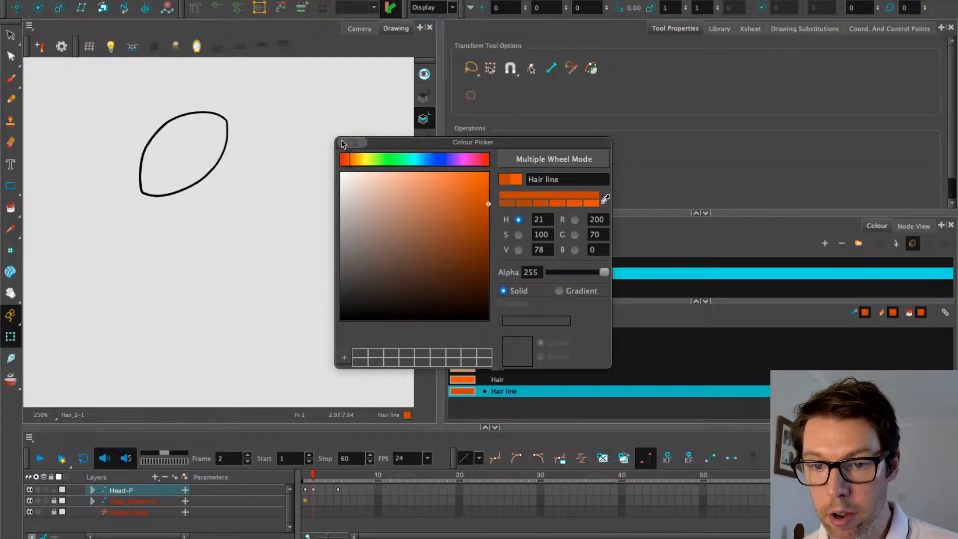
click(88, 138)
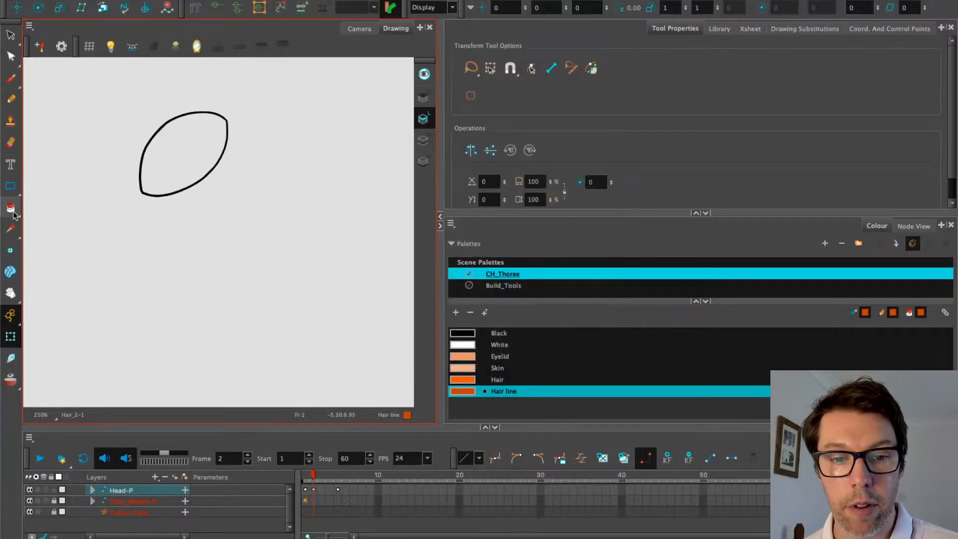
Use the Ink tool to recolour the first hair outline with Hair line
drag(14, 213, 39, 220)
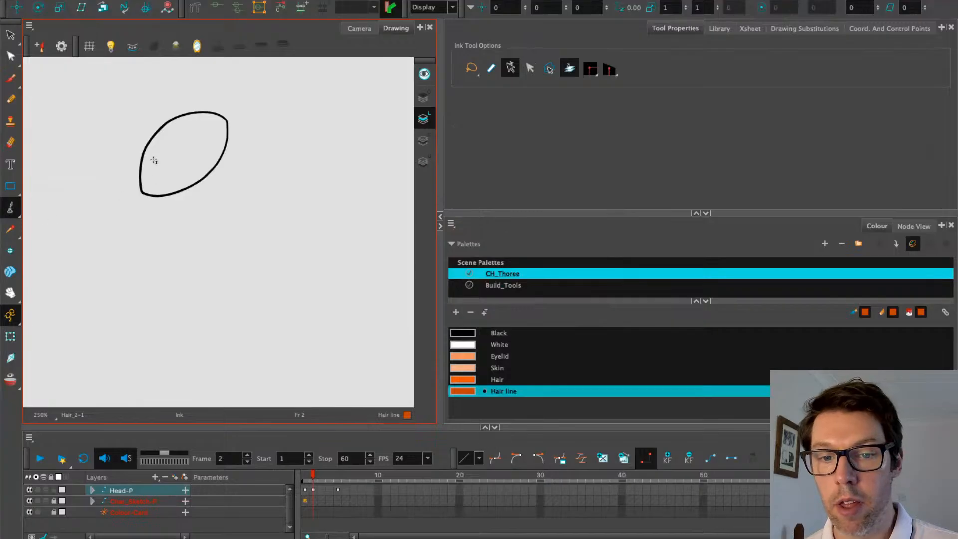
click(159, 129)
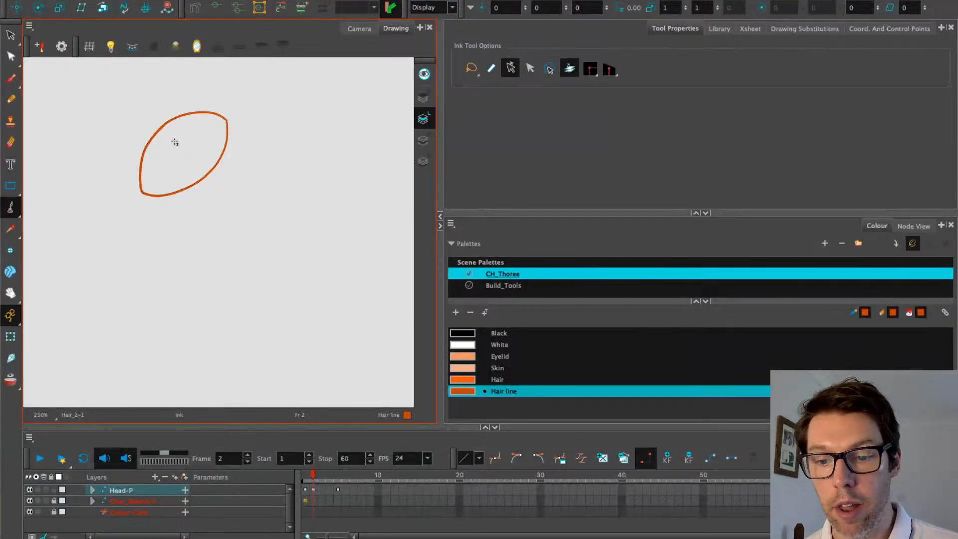
click(913, 226)
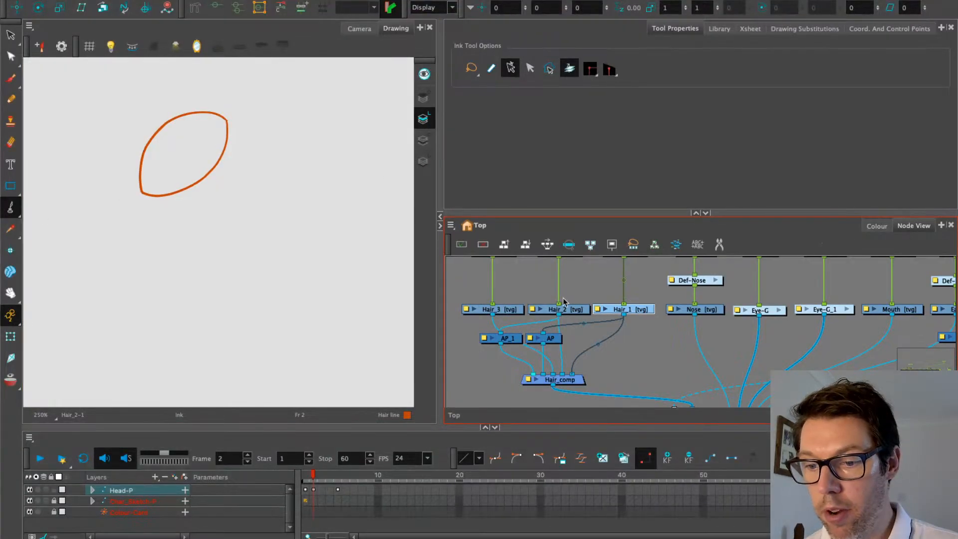
Recolour the Hair_3 outline with Hair line and return to the full Camera view
click(563, 308)
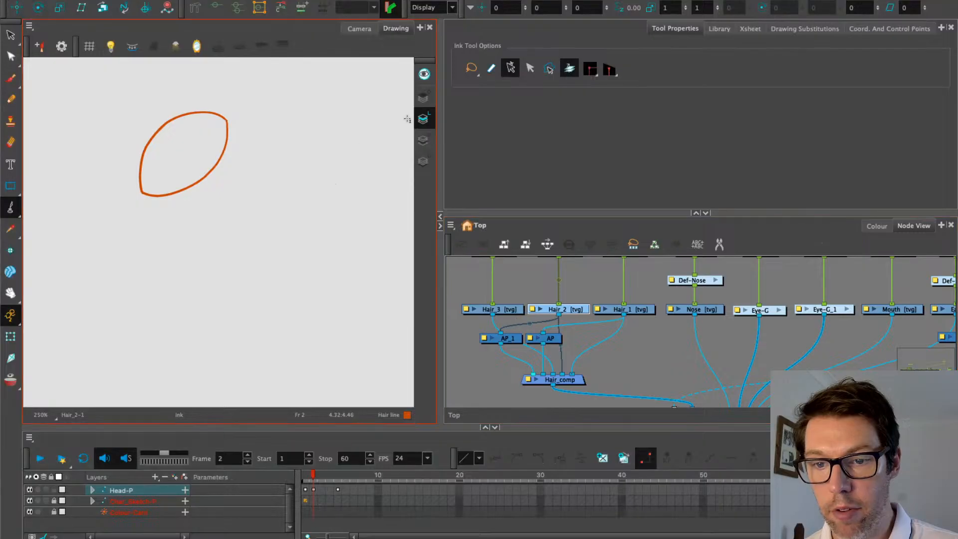
click(511, 309)
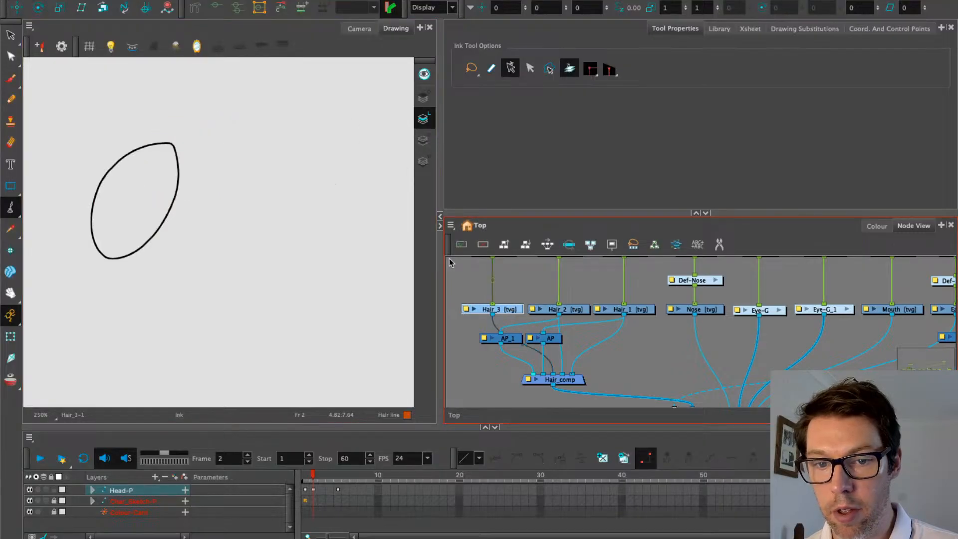
click(143, 147)
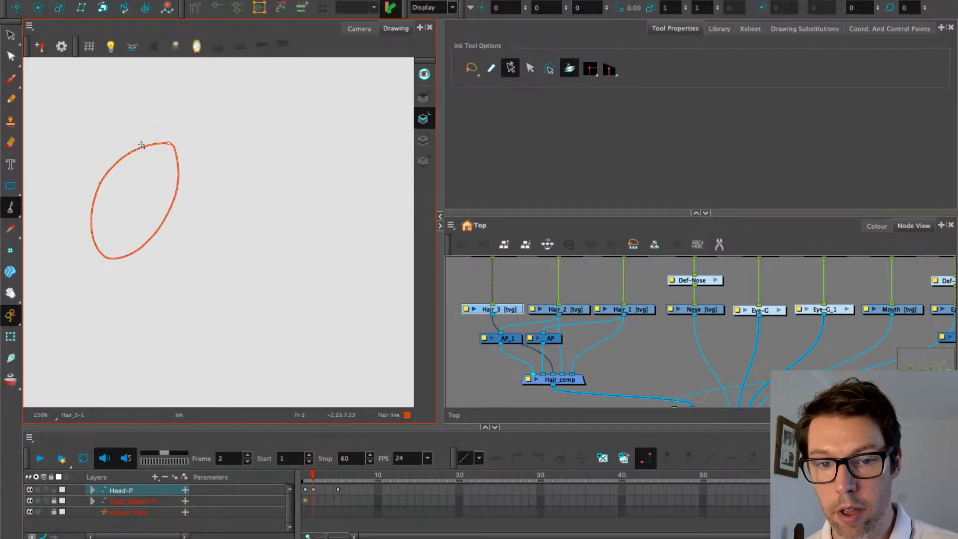
click(10, 335)
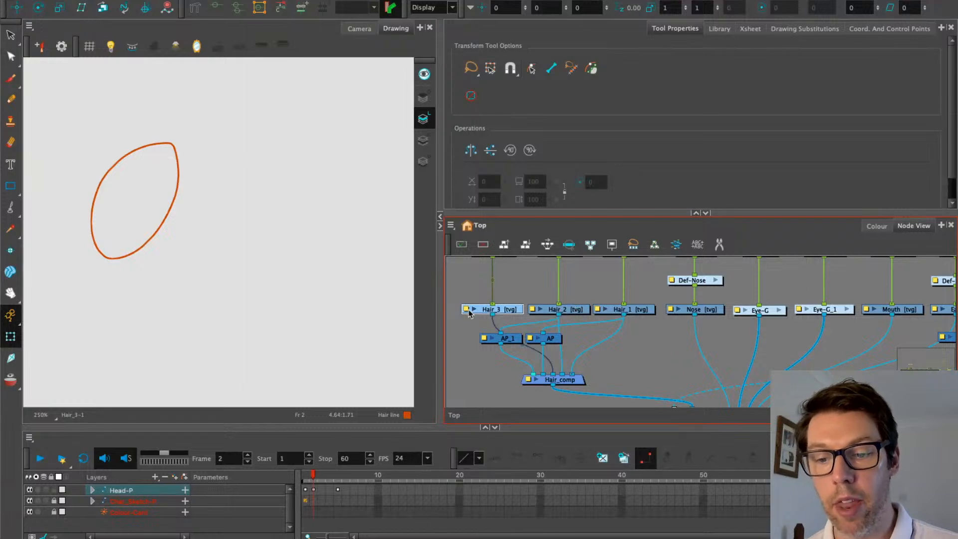
click(355, 31)
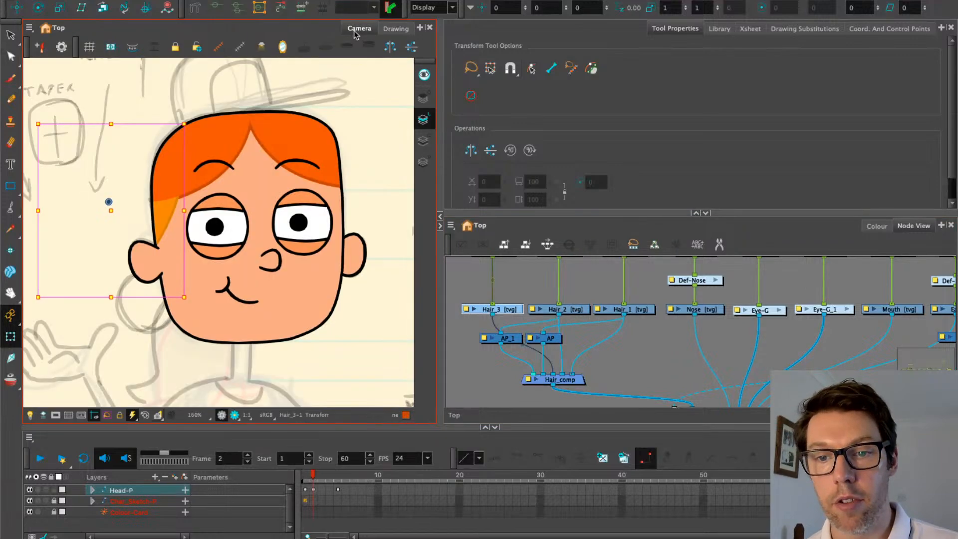
Darken the Hair line swatch slightly further in the Colour Picker
click(75, 98)
click(877, 225)
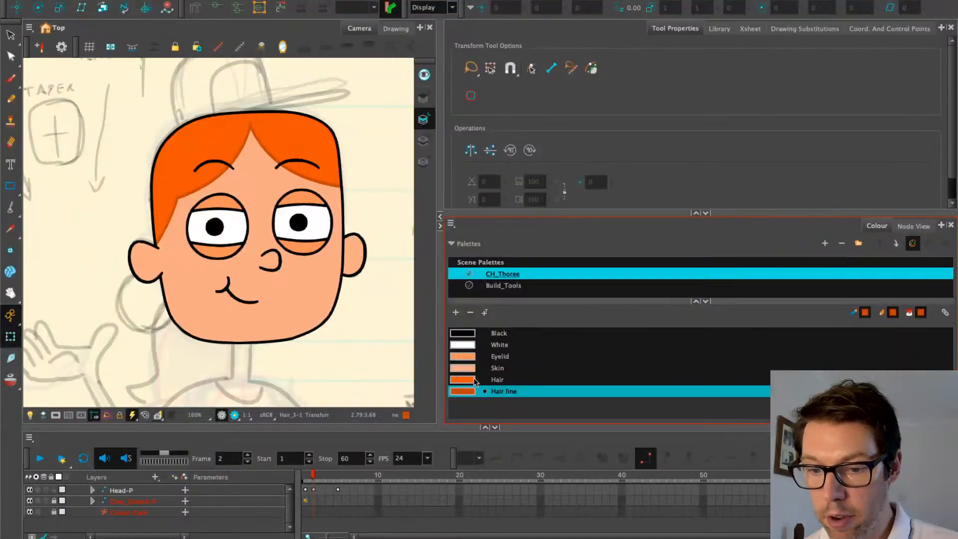
double_click(468, 392)
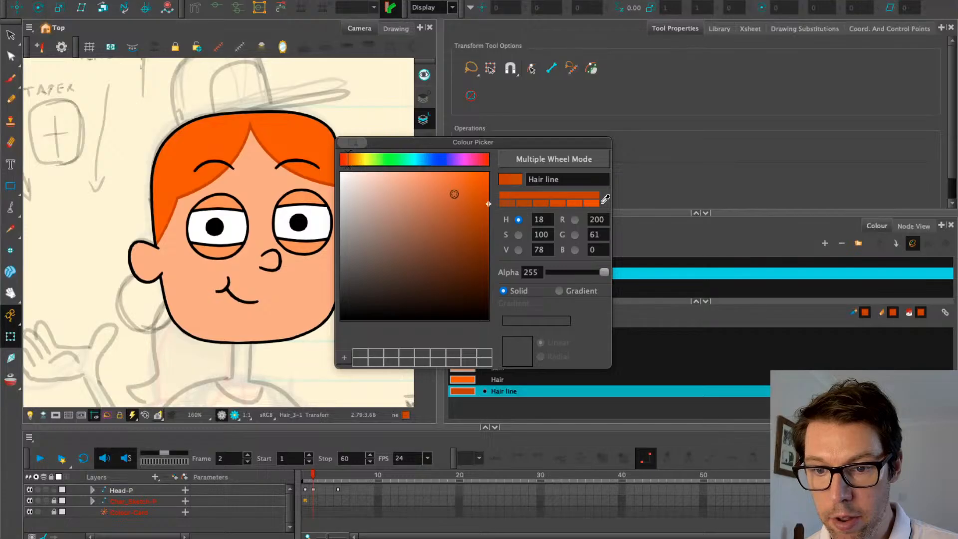
drag(487, 204, 488, 210)
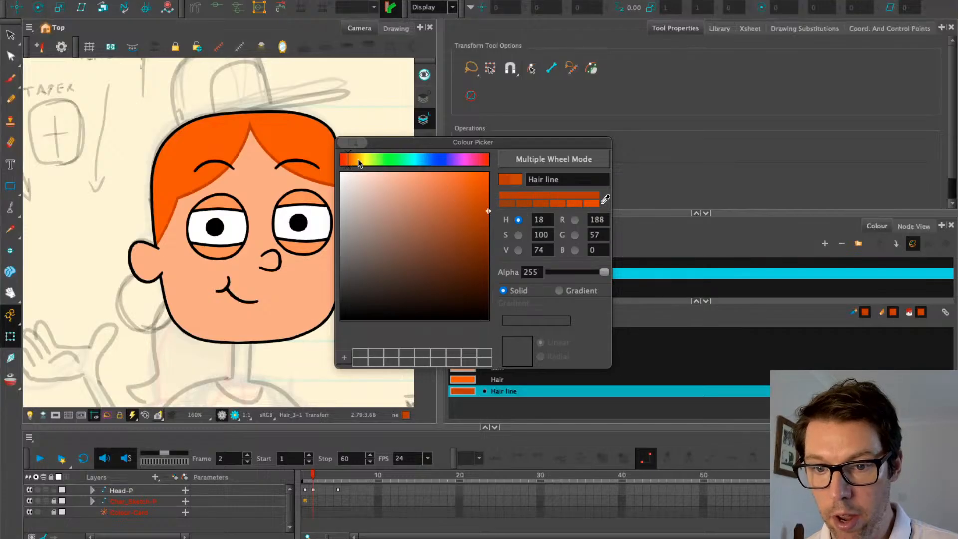
click(342, 143)
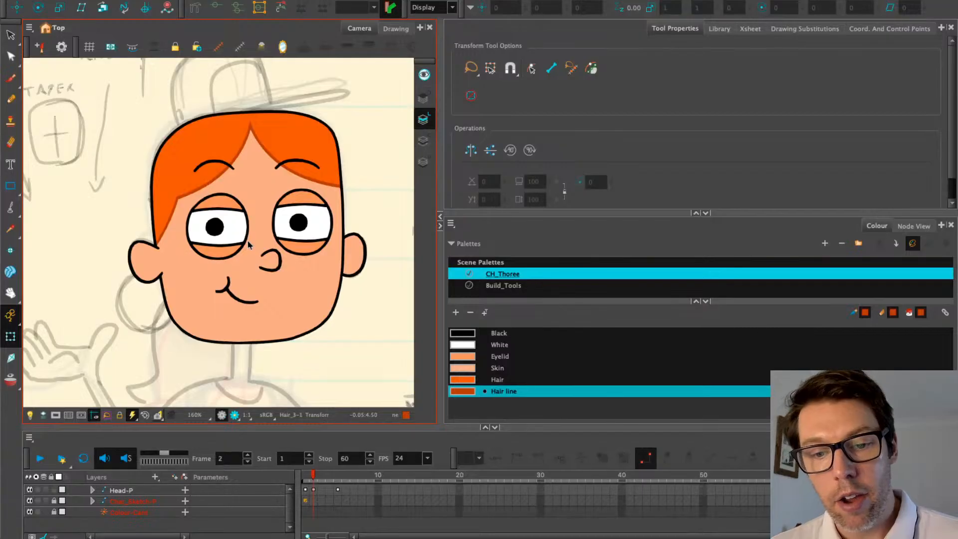
Centre the head over the sketch and test moving and rotating the whole hair, undoing it
scroll(248, 243, down, 3)
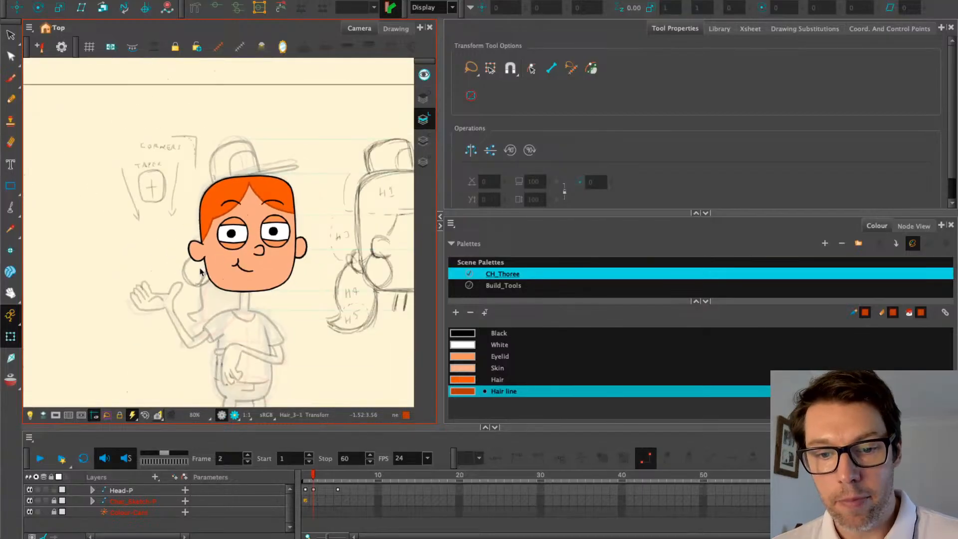
drag(199, 271, 195, 230)
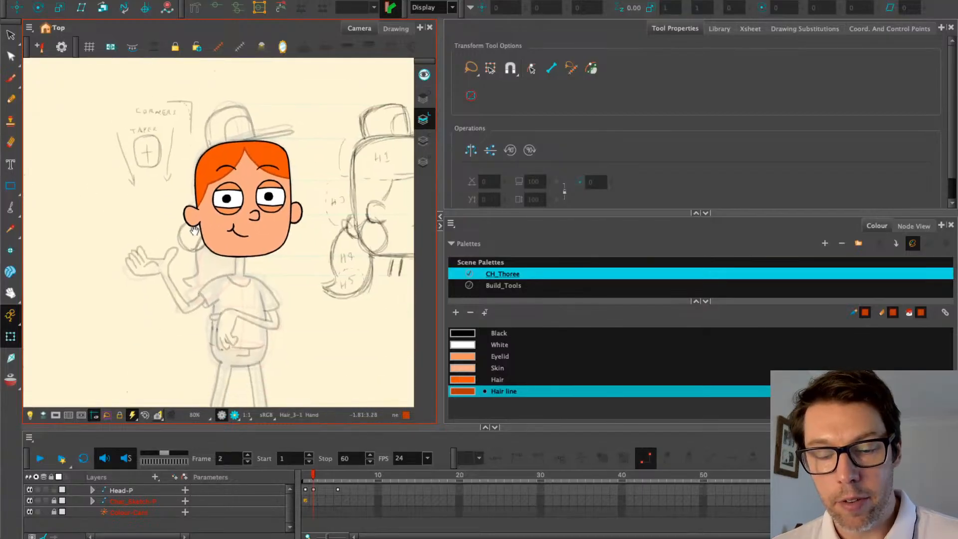
click(918, 226)
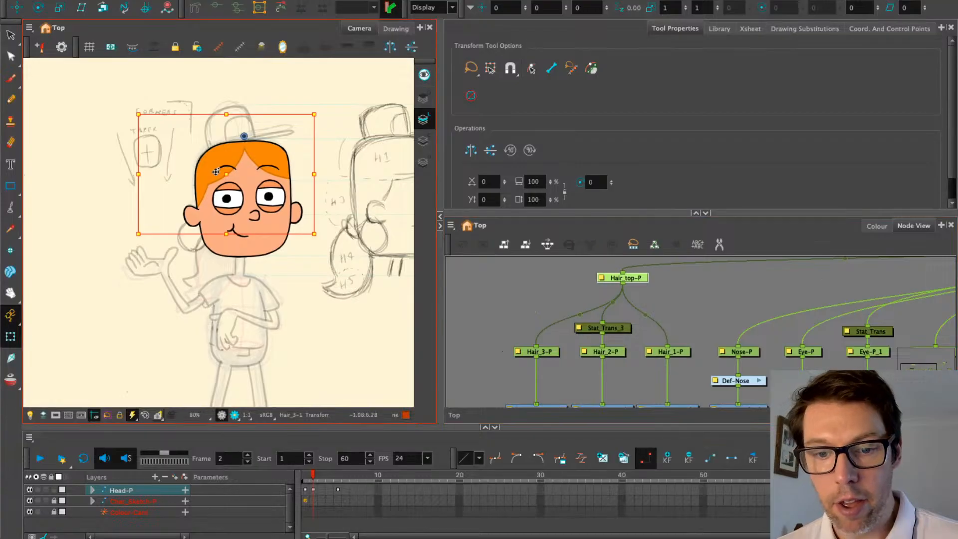
mouse_move(231, 172)
mouse_down()
mouse_move(204, 160)
mouse_move(236, 184)
mouse_move(232, 156)
mouse_up()
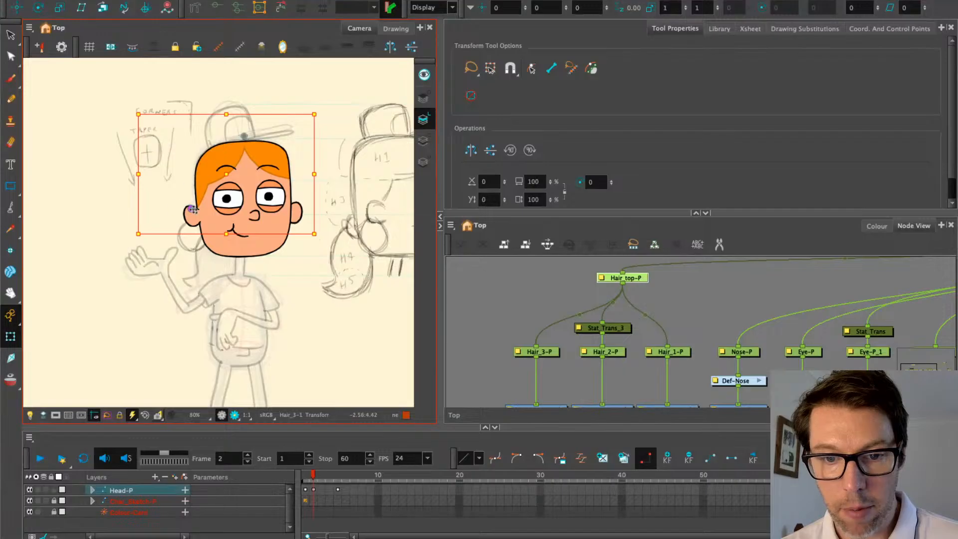
drag(320, 112, 304, 92)
key(ctrl+z)
Select individual hair pieces, then select Hair_1 and scroll to Hair_comp and the Cutter
click(275, 155)
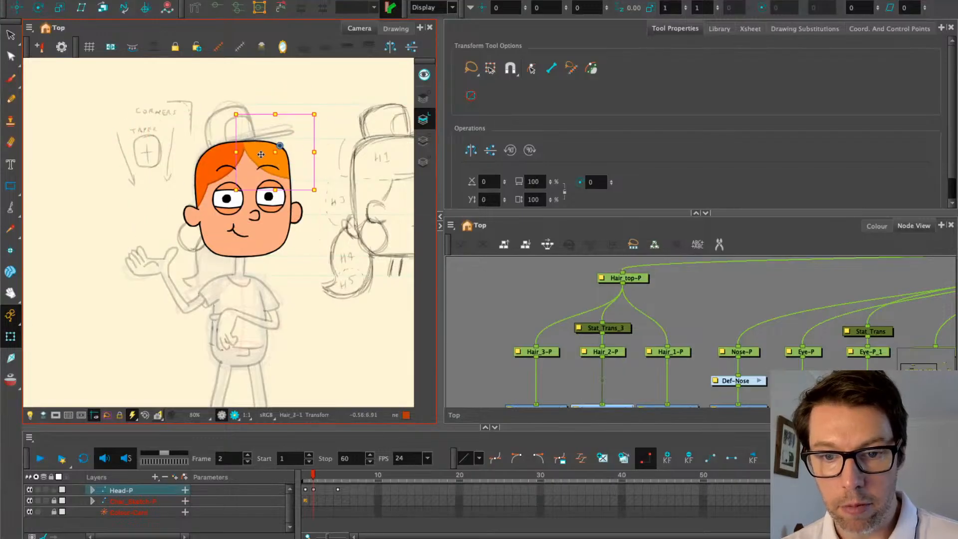
click(229, 156)
scroll(228, 154, up, 2)
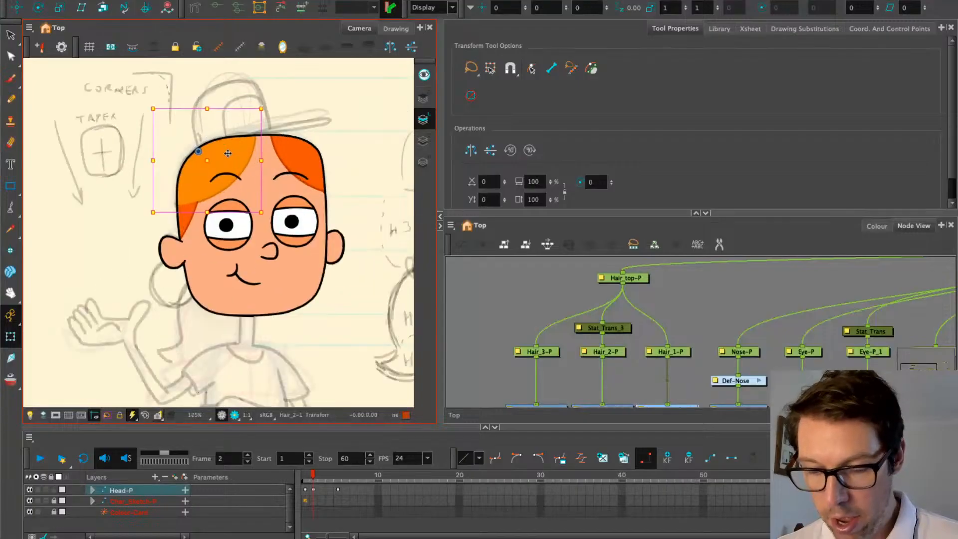
key(ctrl+z)
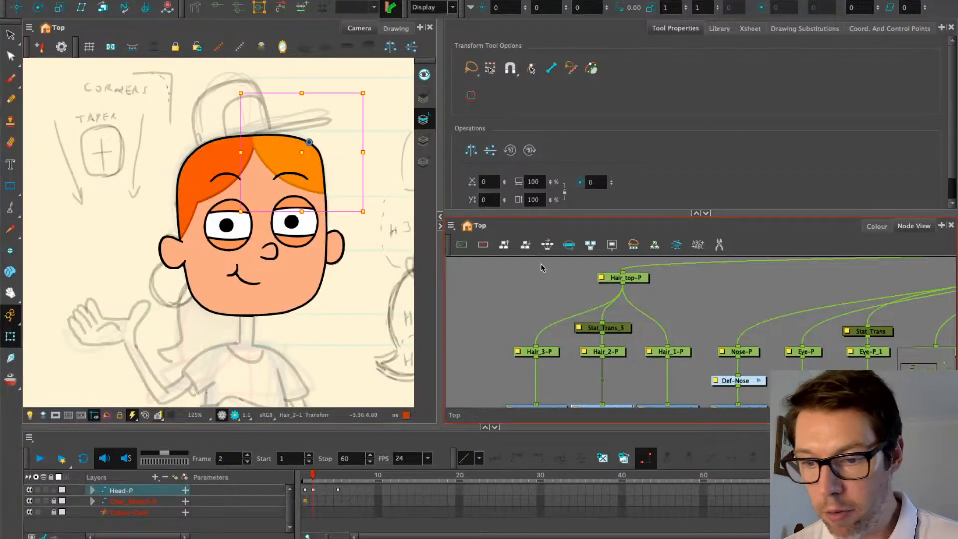
drag(539, 320, 489, 231)
click(634, 322)
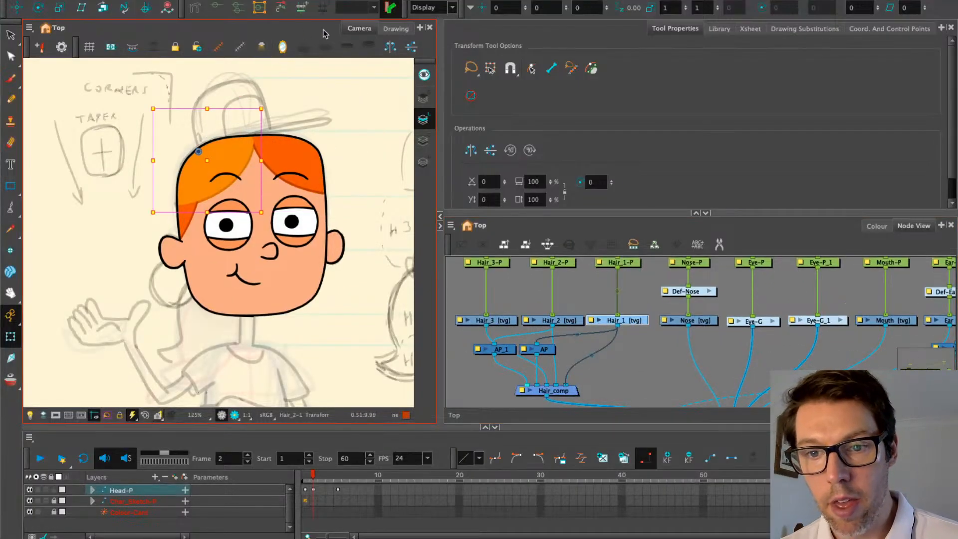
scroll(532, 351, down, 2)
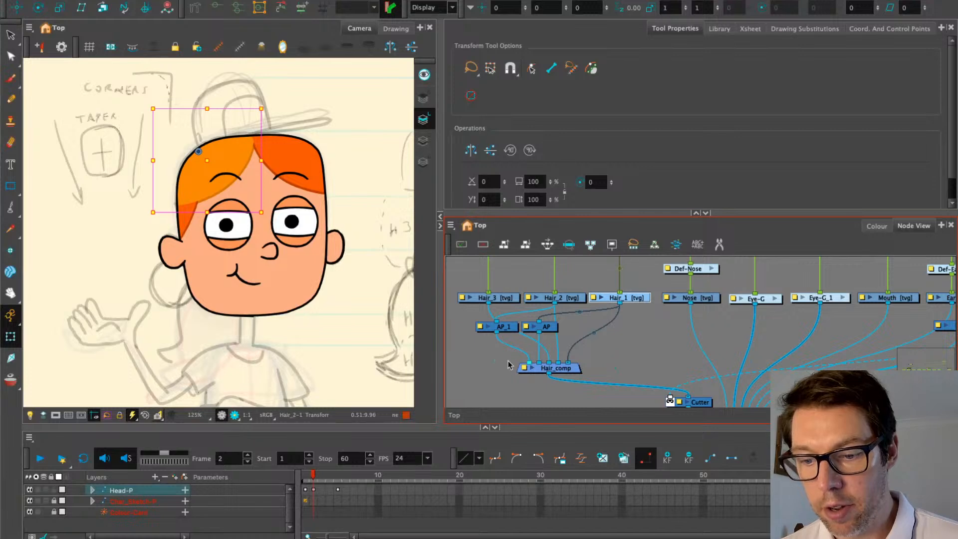
scroll(572, 364, down, 3)
Disable the Cutter node and draw a curve deformer along the right hair piece
drag(572, 364, 700, 353)
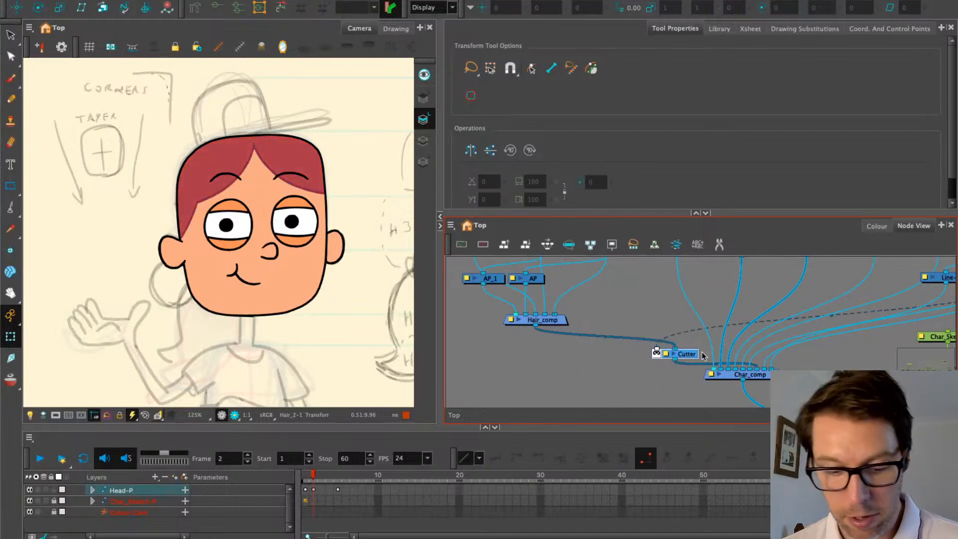
key(d)
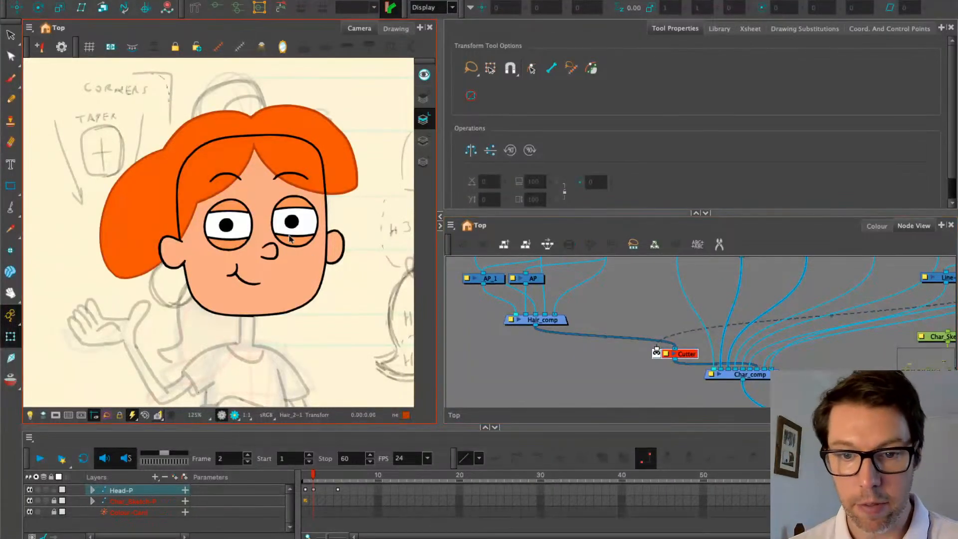
click(283, 115)
click(195, 7)
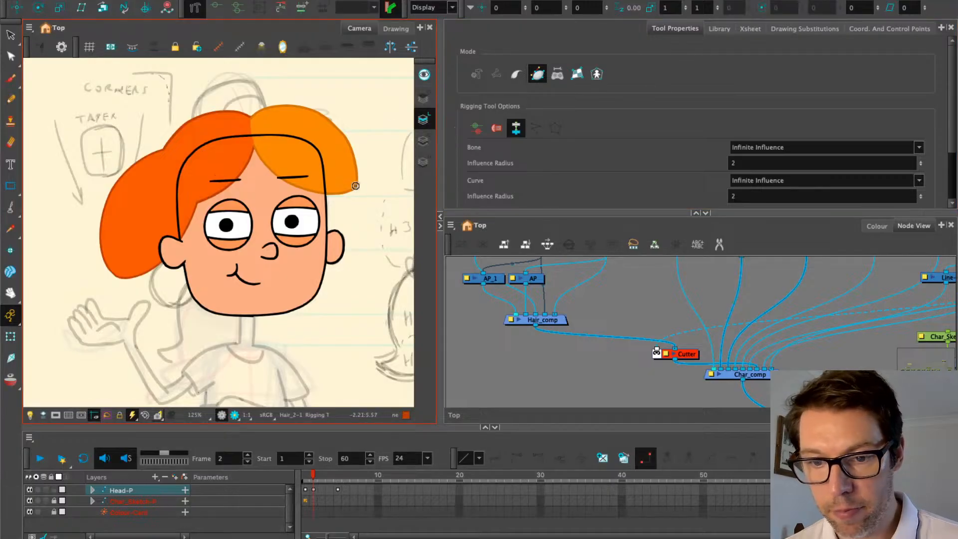
drag(355, 186, 331, 195)
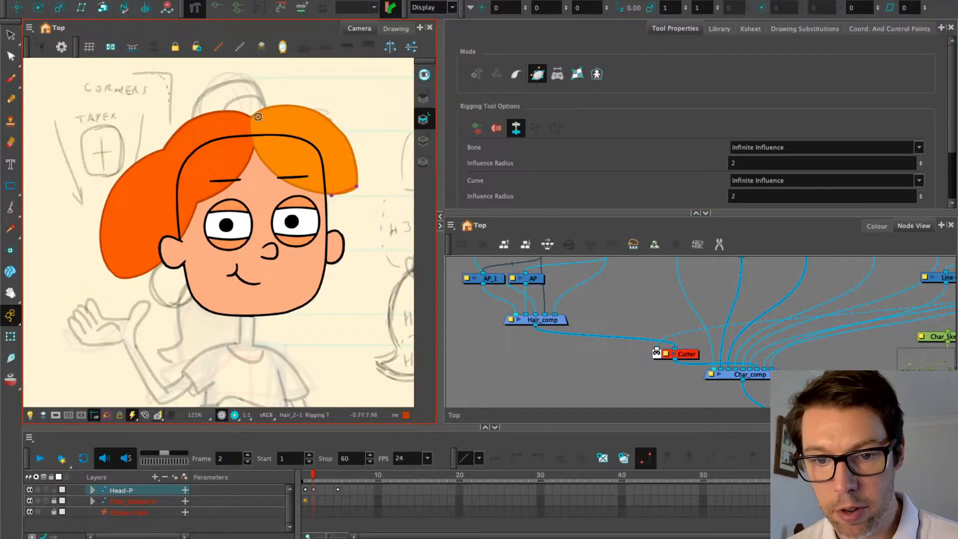
drag(249, 116, 255, 164)
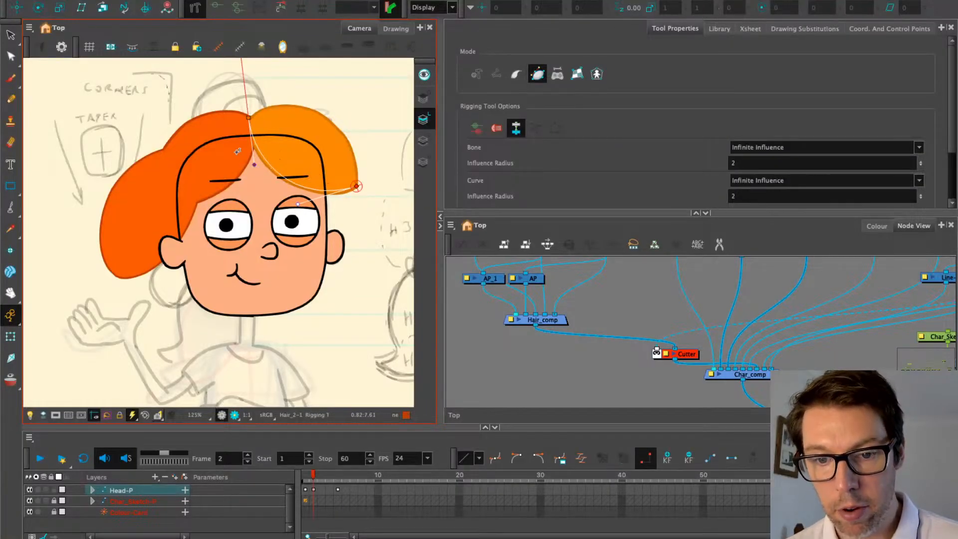
Shape the curve deformer's points and bezier handles to follow the hair edge
drag(252, 165, 252, 170)
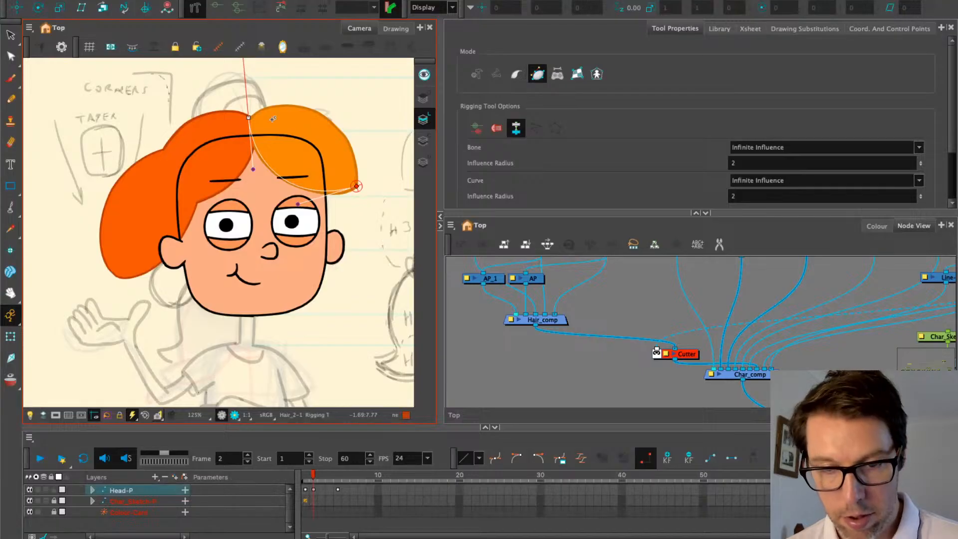
drag(247, 118, 280, 178)
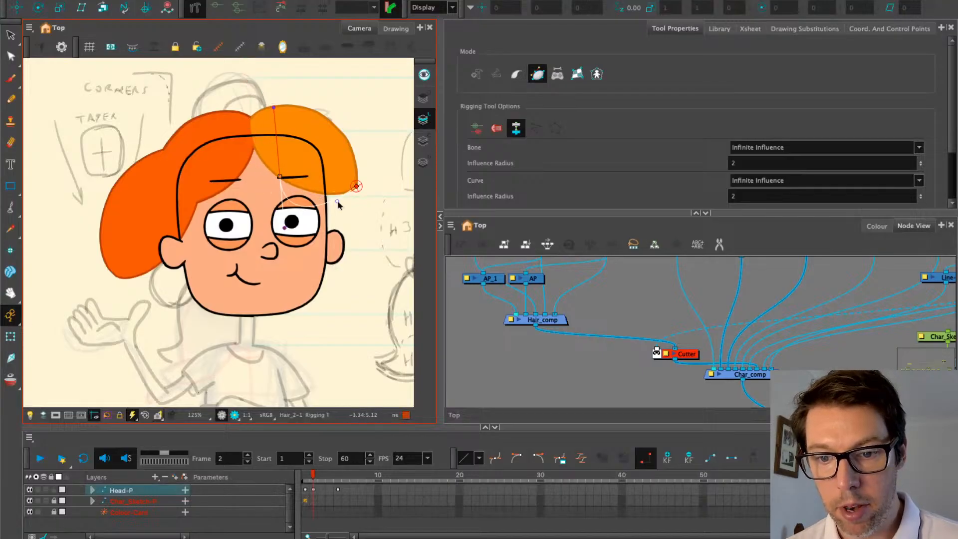
drag(285, 230, 304, 198)
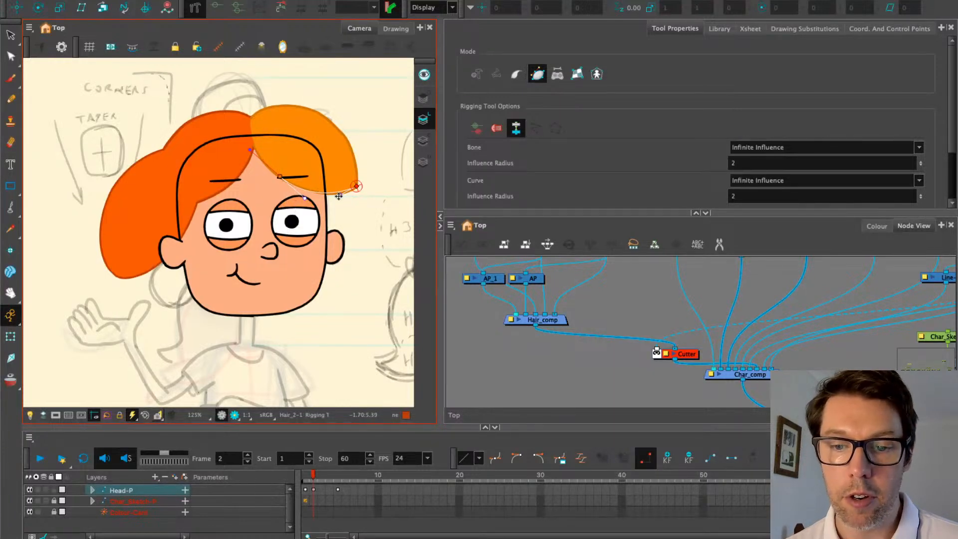
drag(278, 176, 275, 175)
drag(252, 116, 252, 145)
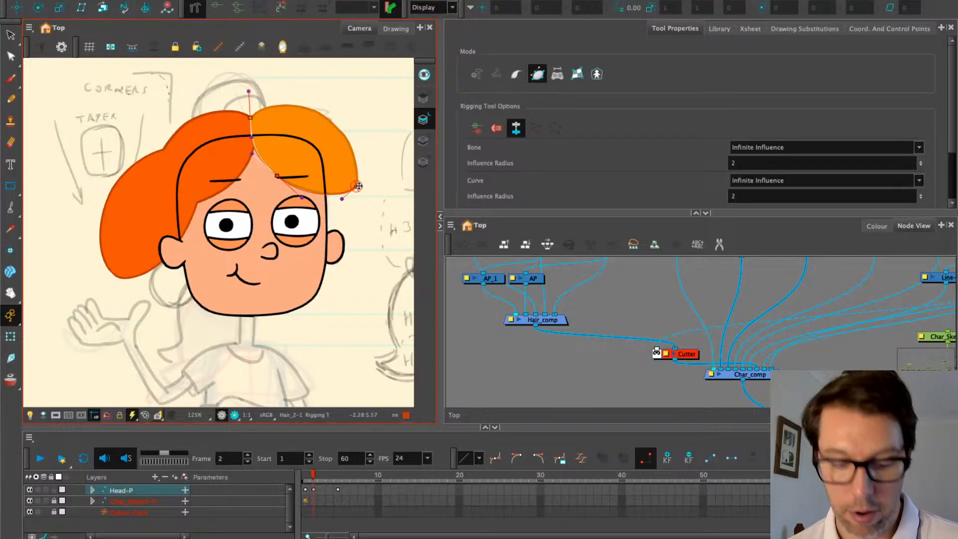
drag(357, 186, 355, 120)
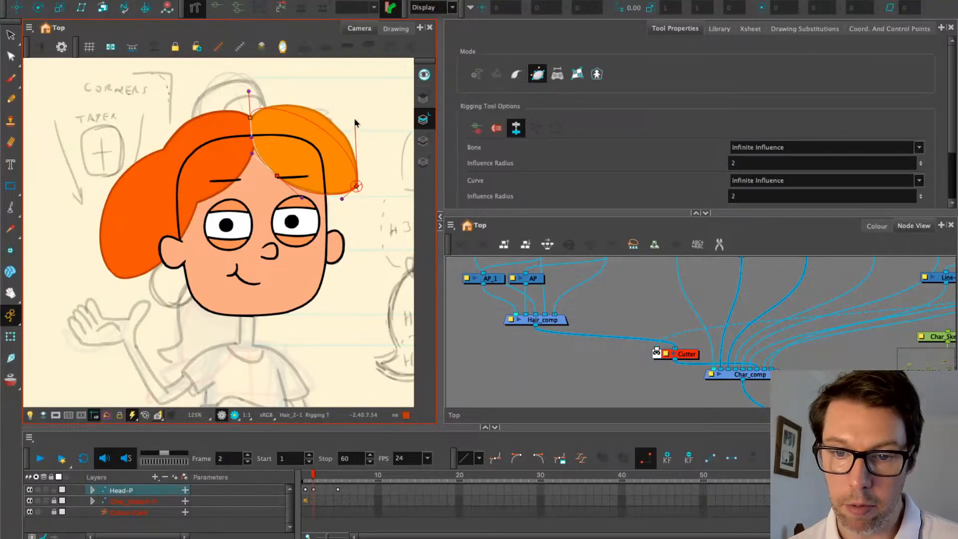
drag(249, 96, 289, 86)
drag(356, 121, 365, 121)
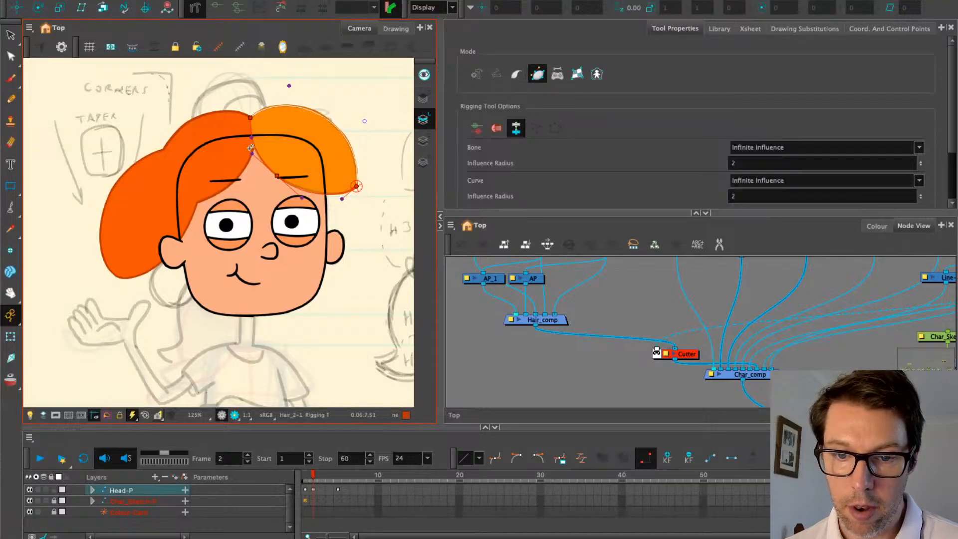
Fine-tune the deformer's lower and upper handles, then return to the Transform tool
click(250, 154)
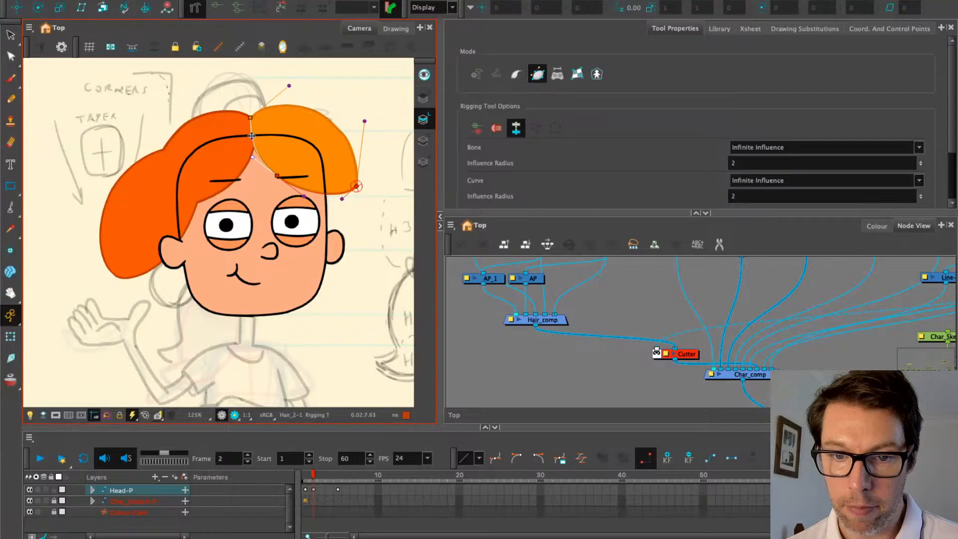
scroll(252, 142, up, 2)
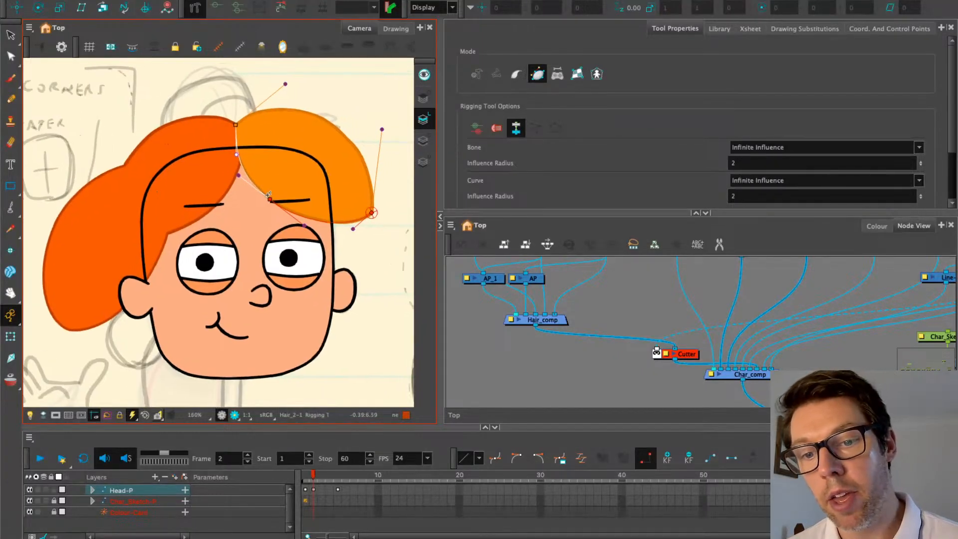
drag(268, 201, 273, 202)
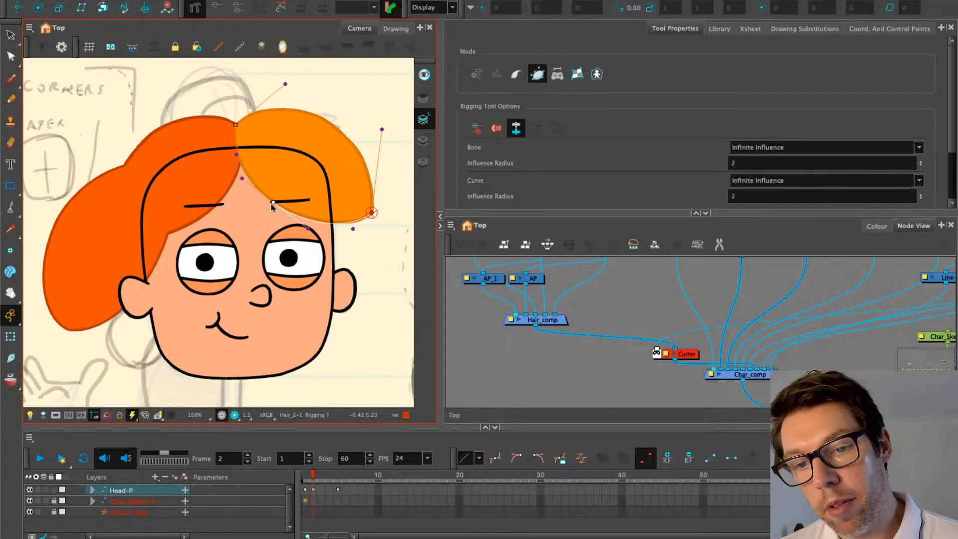
drag(309, 229, 275, 203)
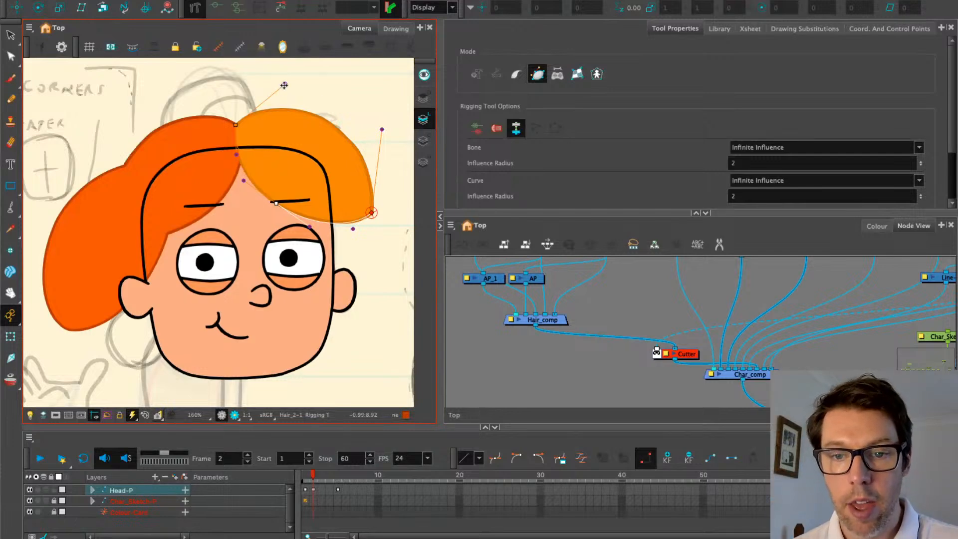
drag(283, 86, 289, 81)
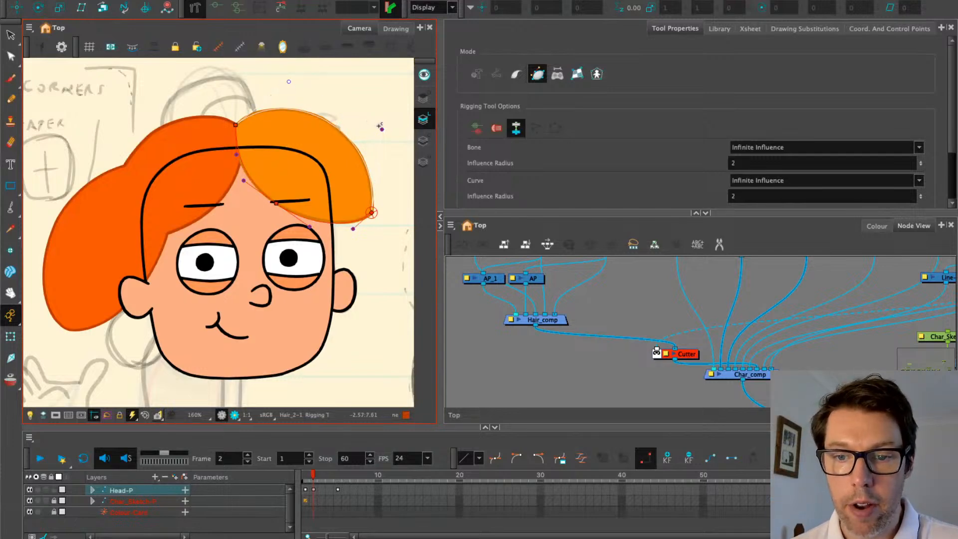
drag(380, 128, 381, 132)
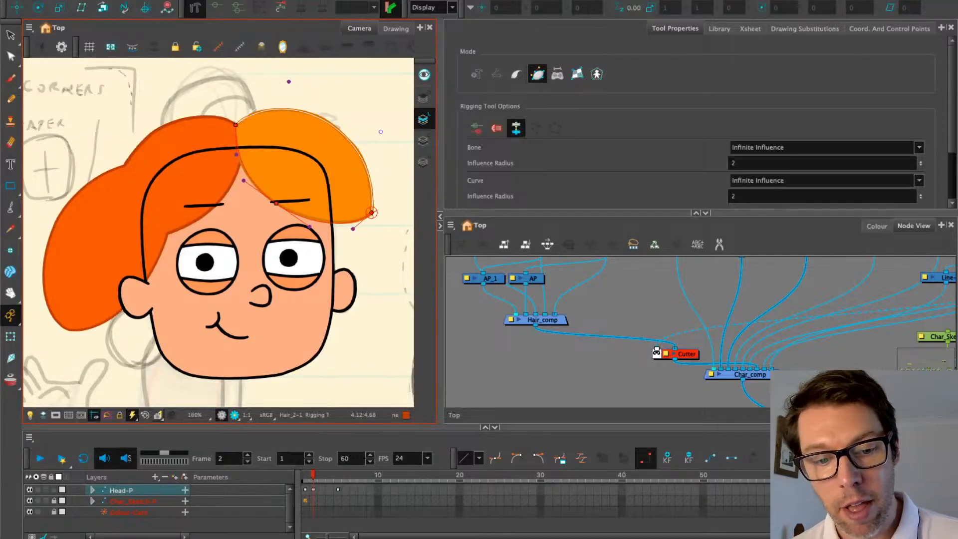
click(10, 336)
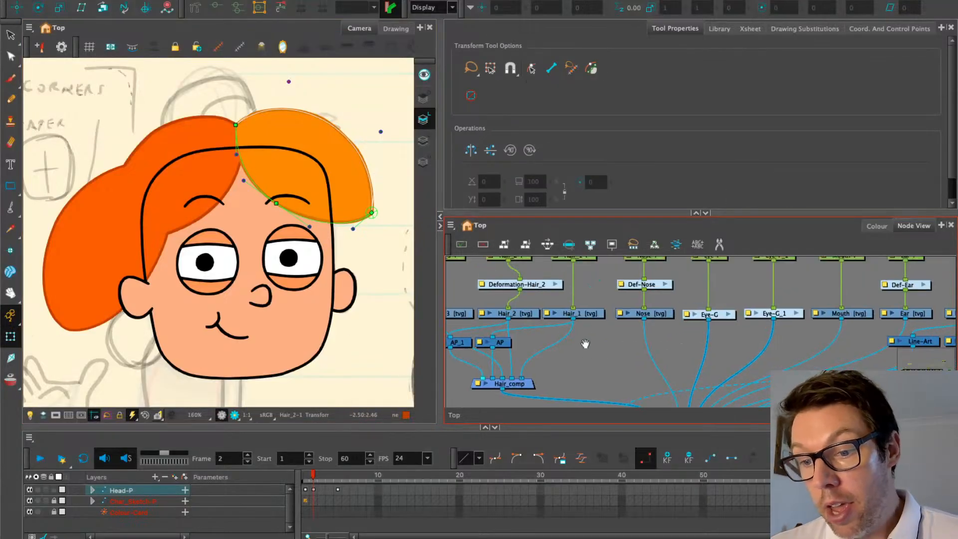
Rename the Deformation-Hair_2 node to Def-Hair_2
double_click(538, 330)
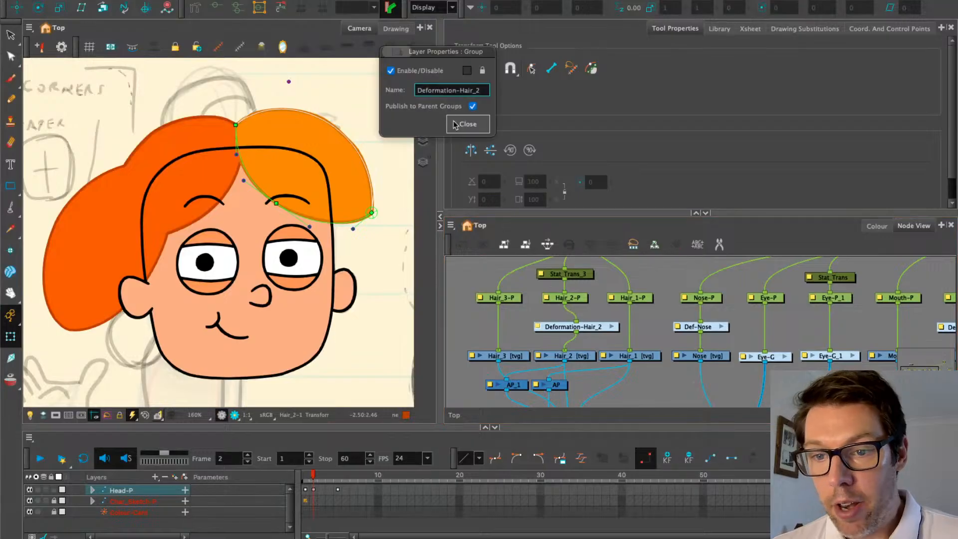
drag(428, 91, 453, 91)
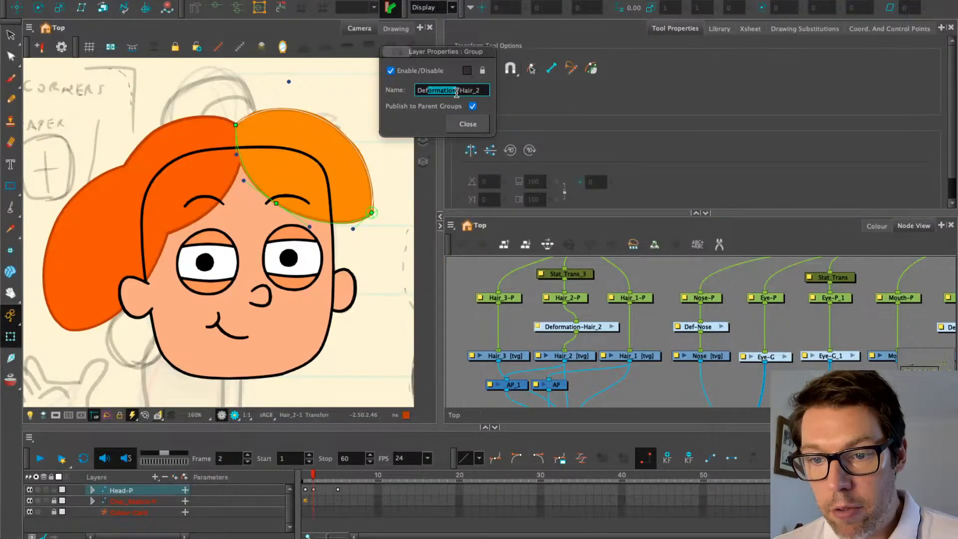
key(BackSpace)
click(468, 124)
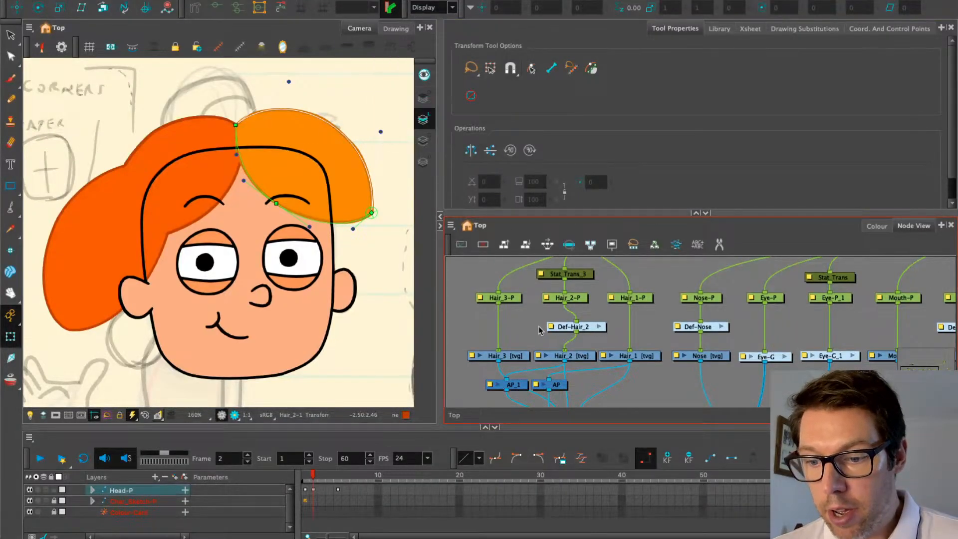
Paste a copy of the Def-Hair_2 deformer and connect it into the Hair_1 chain
click(576, 325)
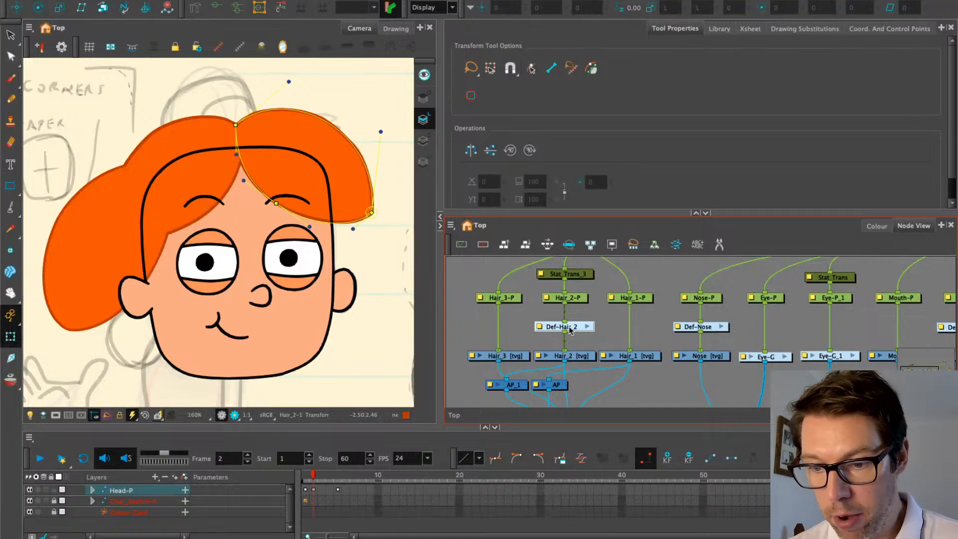
key(super+b)
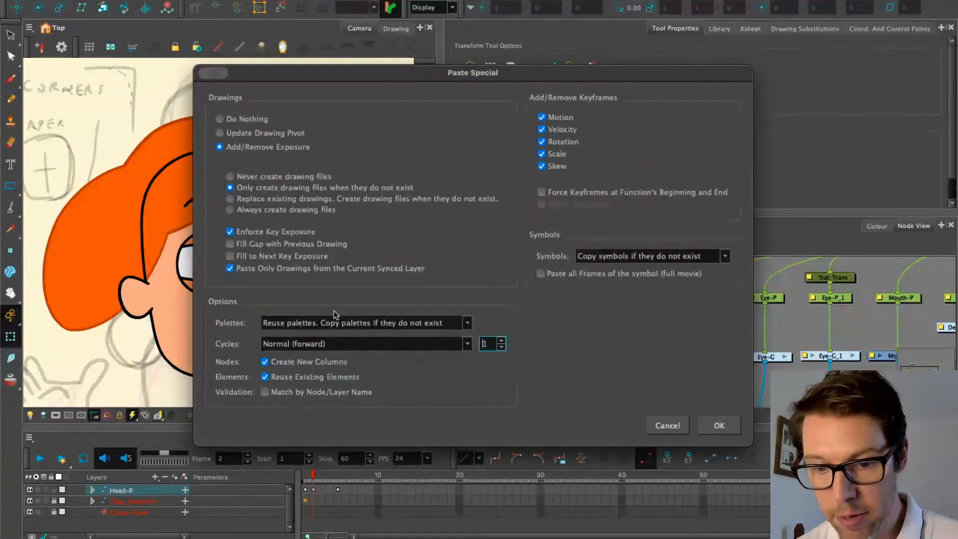
click(719, 425)
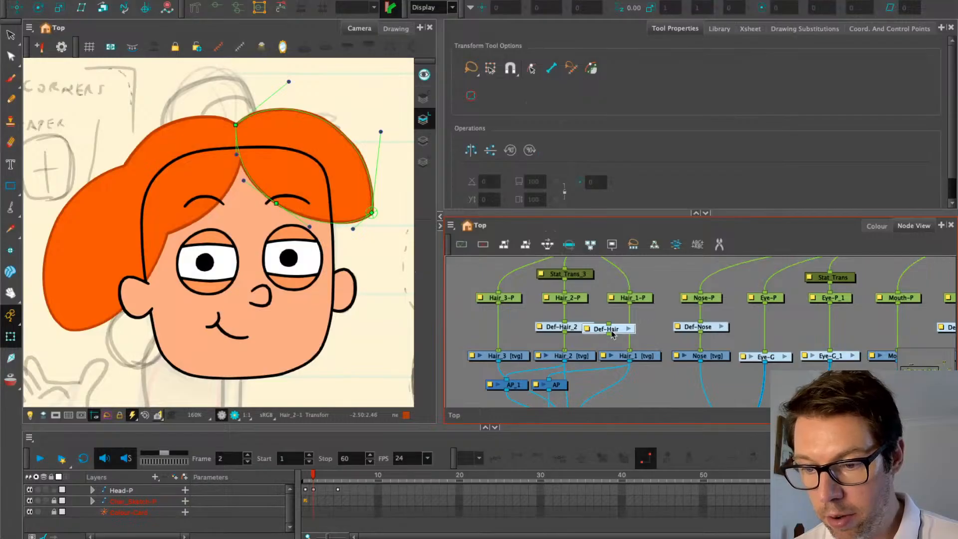
drag(625, 332, 639, 326)
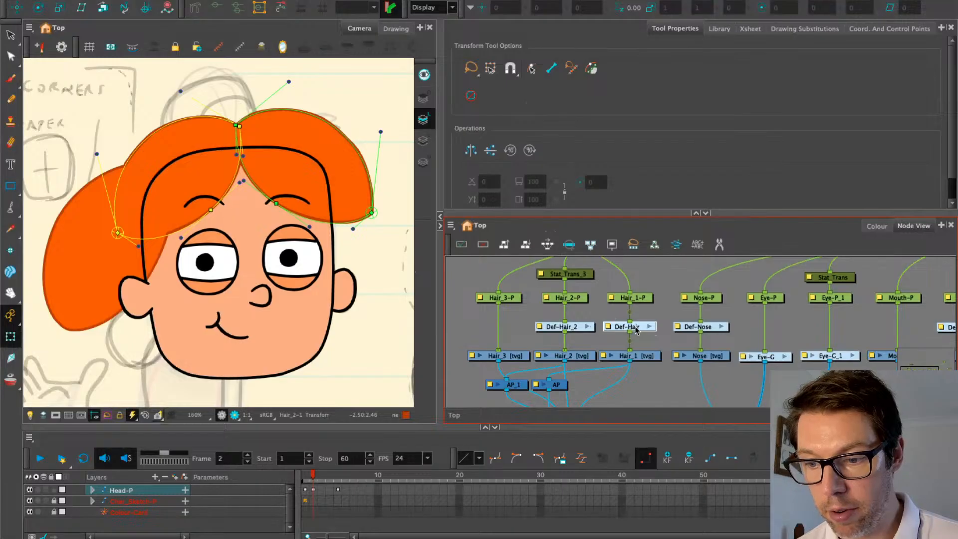
Return to the top network and append _1 to the Def-Hair group's name
click(649, 326)
click(700, 273)
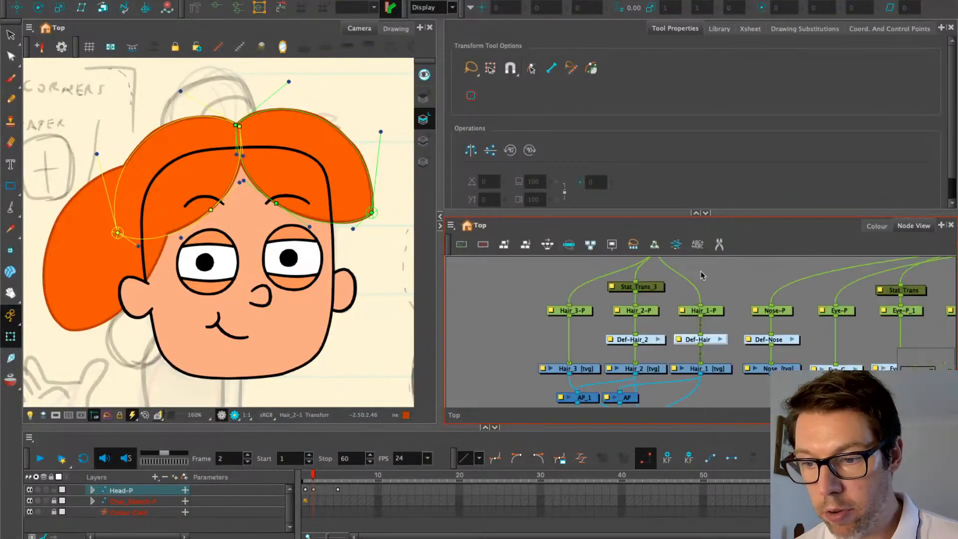
drag(649, 325, 631, 312)
scroll(631, 314, up, 3)
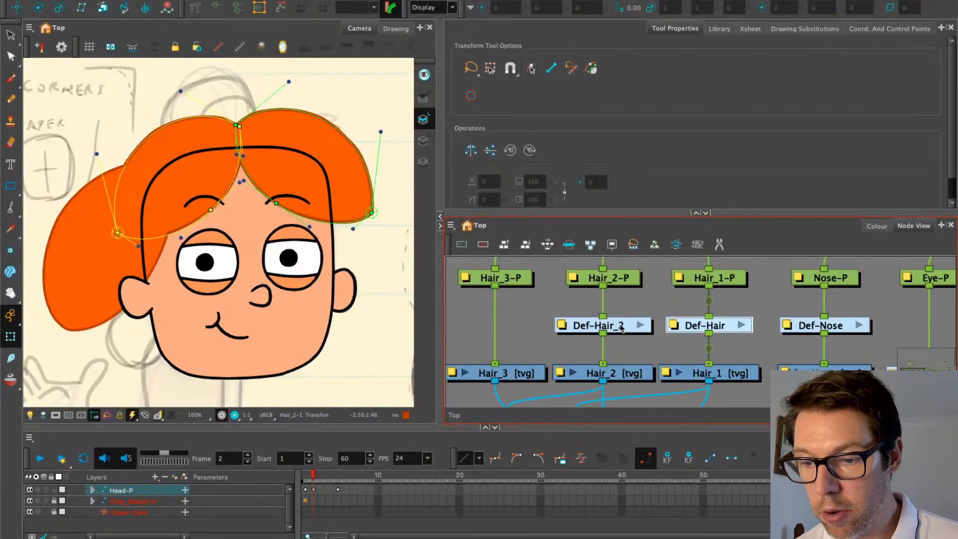
double_click(673, 327)
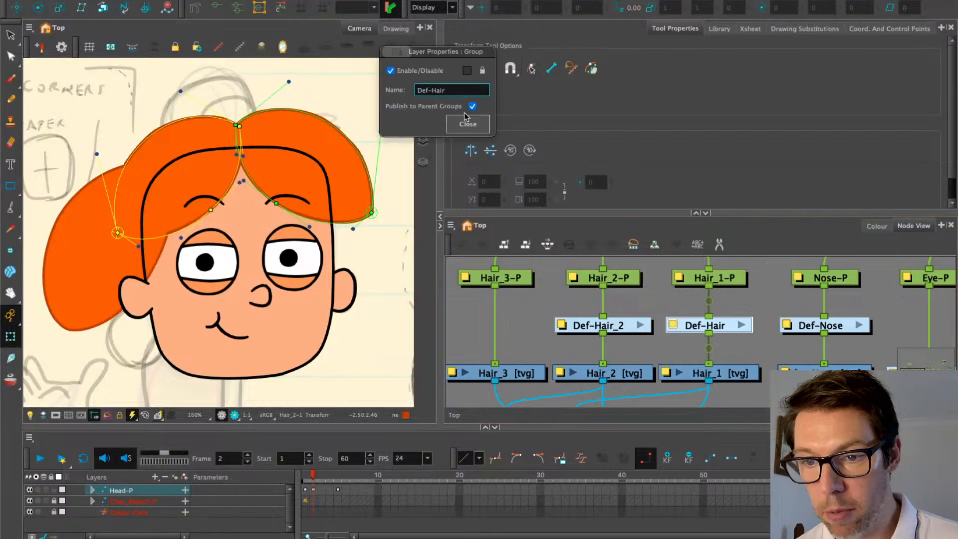
text(_1)
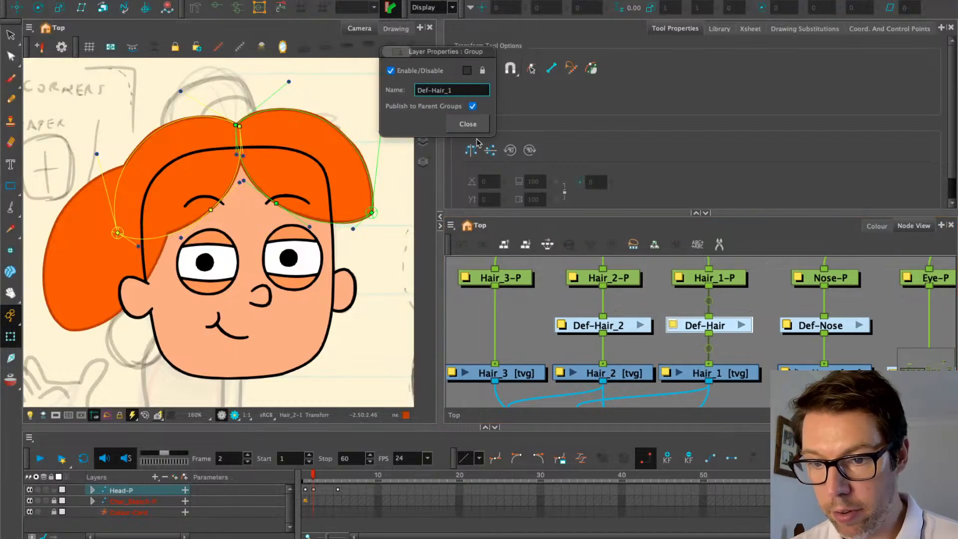
click(468, 124)
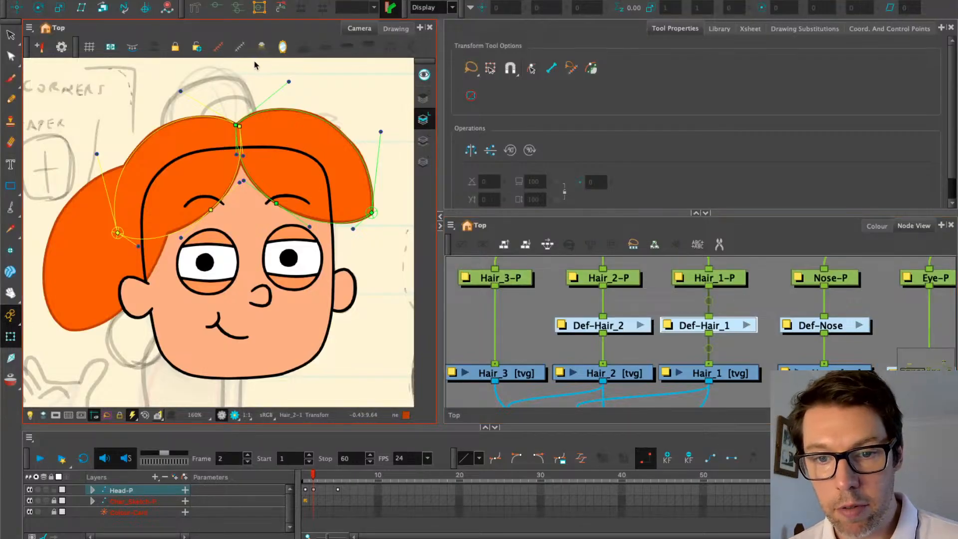
Clear the hair deformer, inspect hair pieces Hair_1 and Hair_2, and hide deformer controls
click(240, 74)
click(156, 141)
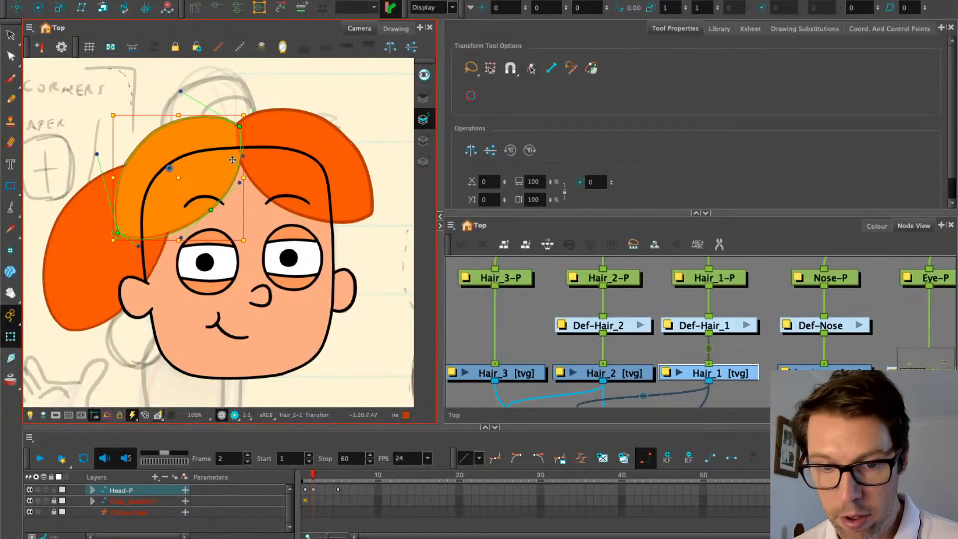
click(301, 122)
click(212, 141)
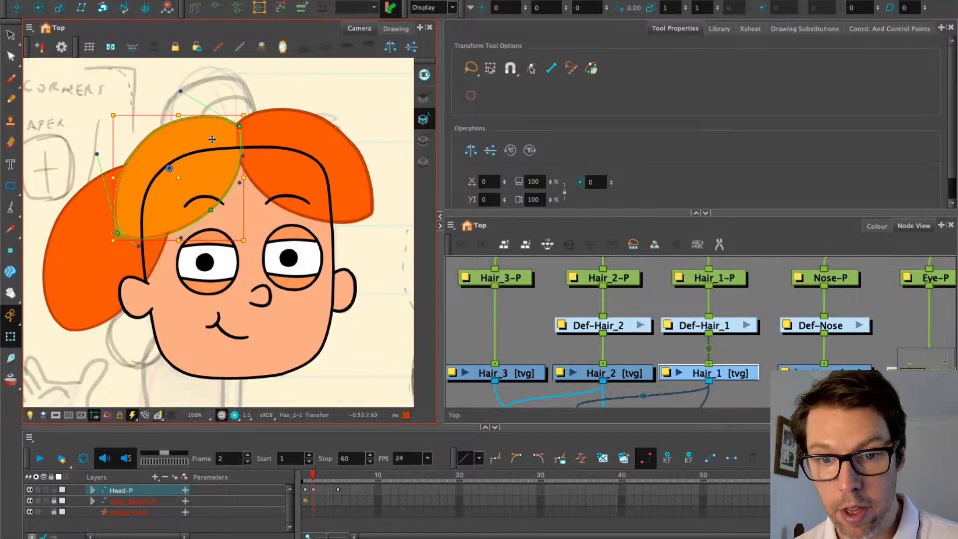
click(241, 47)
Inspect Hair_3 and the Def-Hair_2 deformer curve, then hide the deformer controls again
click(52, 264)
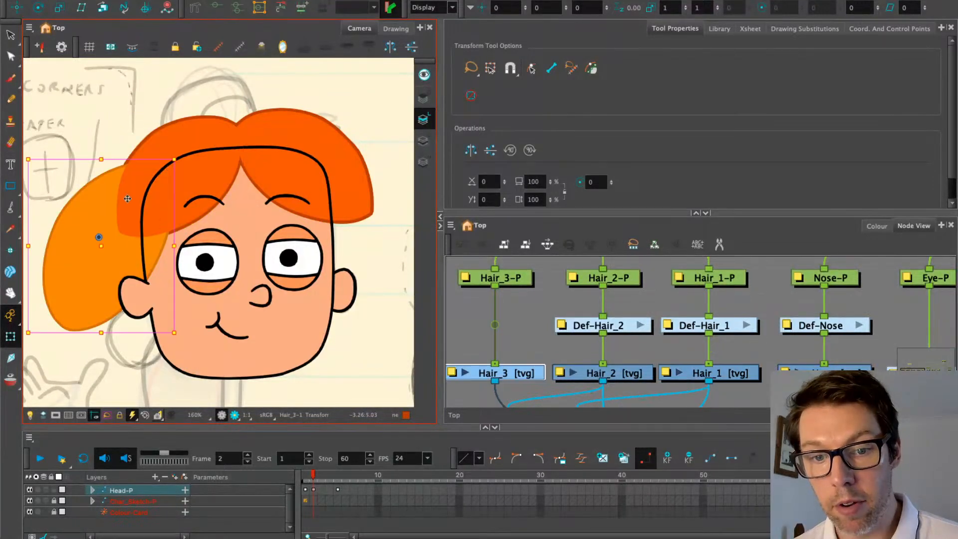
click(630, 329)
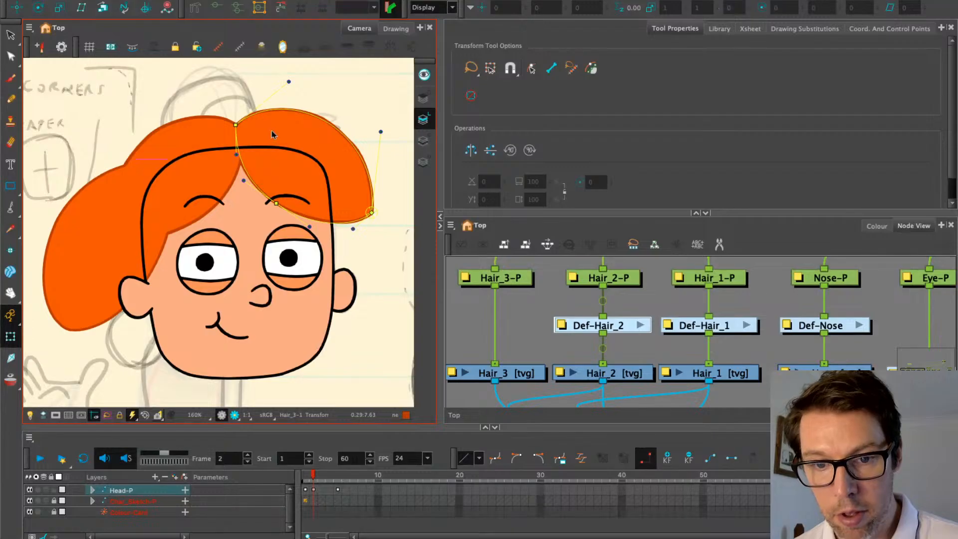
click(236, 155)
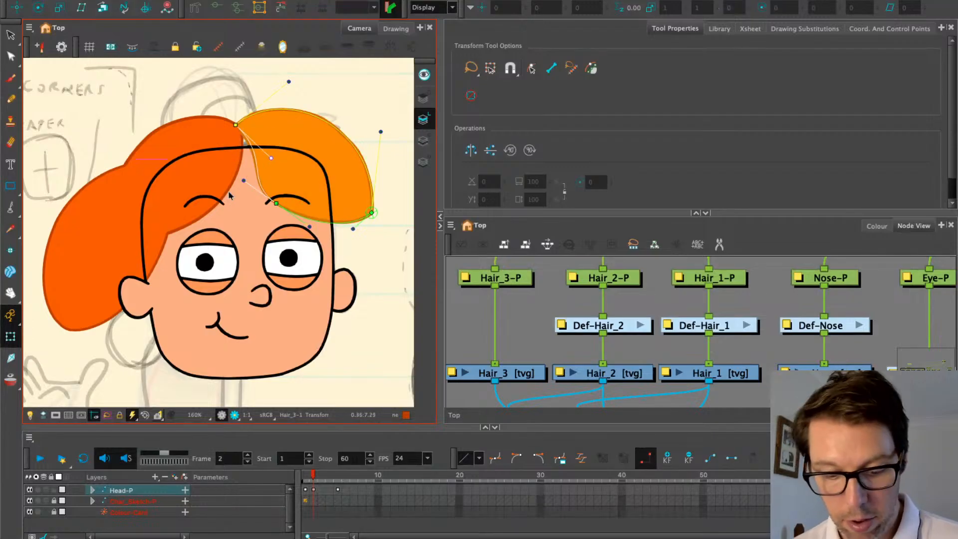
click(538, 367)
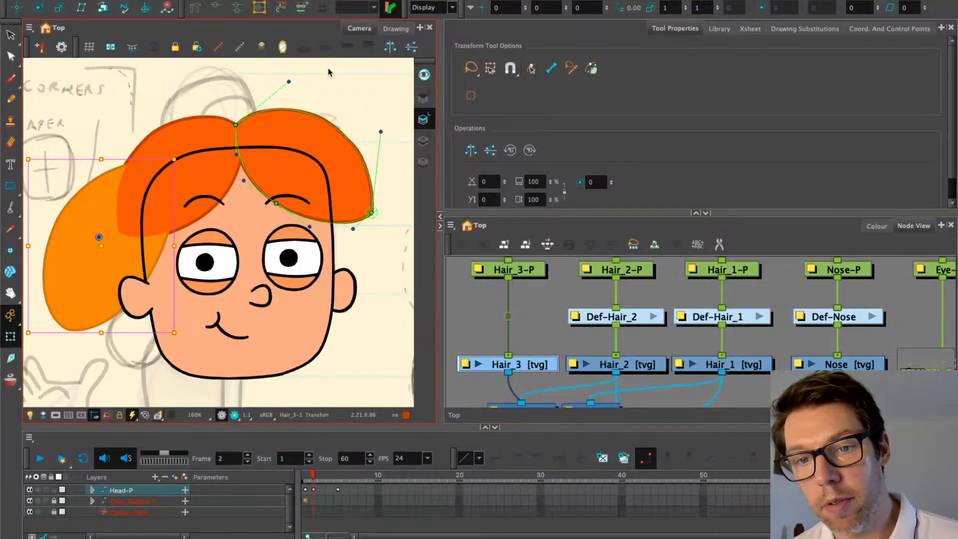
click(240, 47)
Zoom out the Node View and select the disabled Cutter node
scroll(356, 248, down, 3)
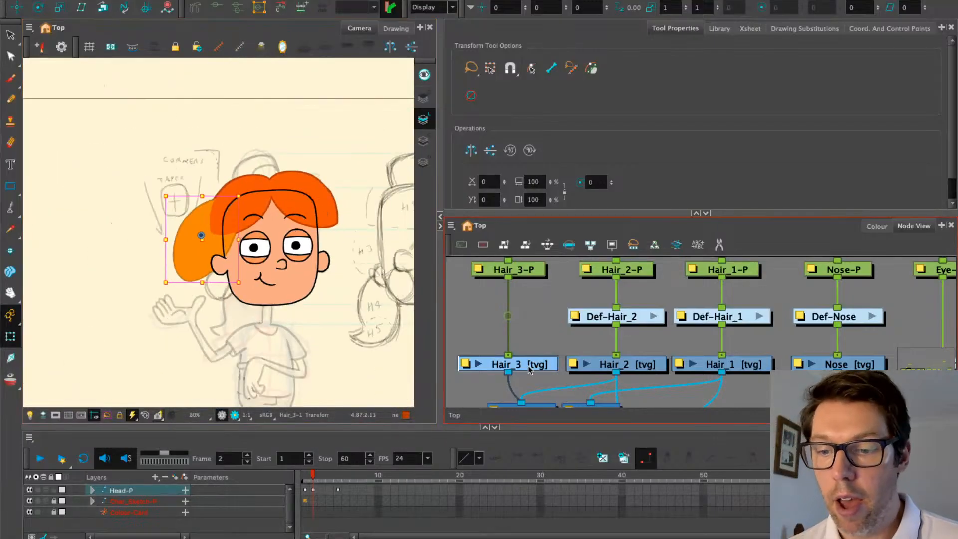
scroll(666, 320, down, 3)
drag(629, 294, 653, 359)
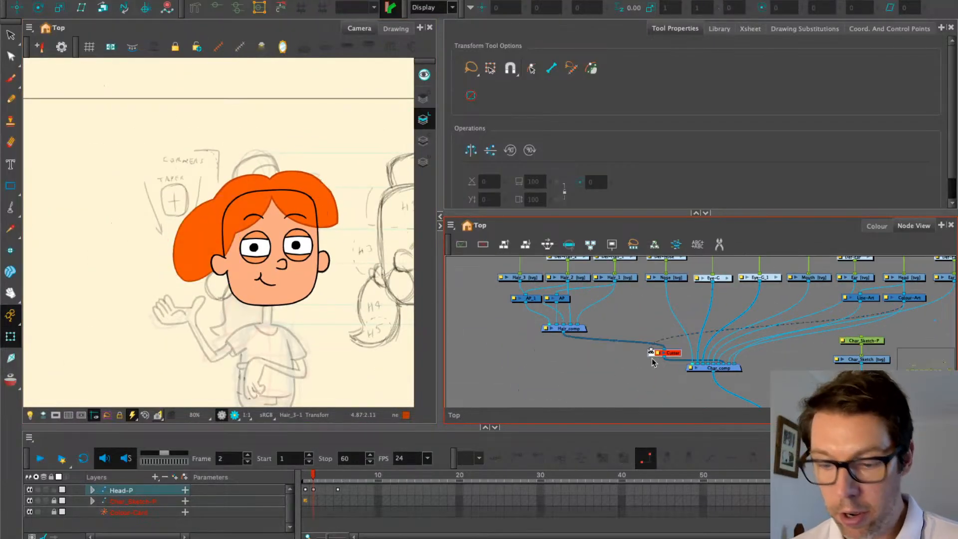
Enable the Cutter with A, then view the head at 100% beside the character sketch
key(a)
click(200, 154)
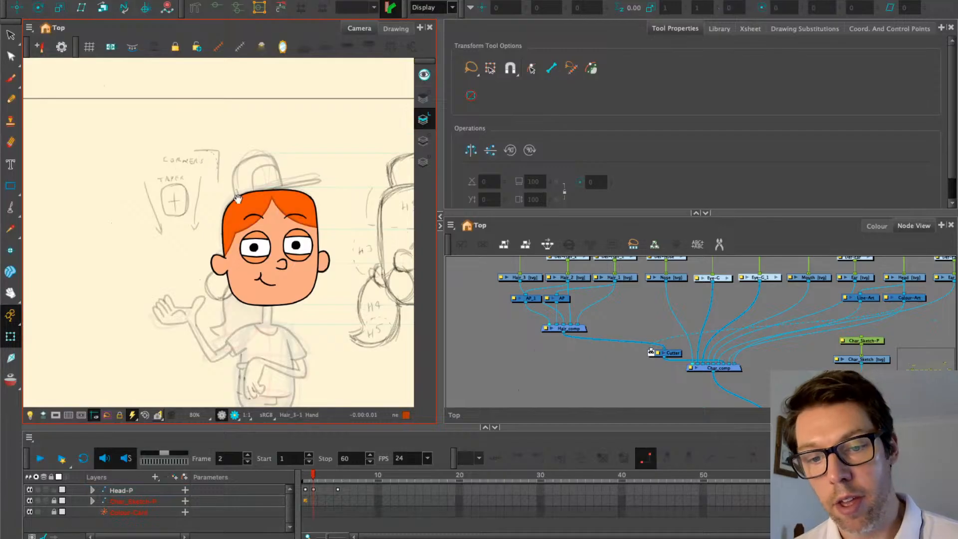
drag(235, 195, 216, 161)
key(2)
drag(191, 276, 147, 222)
scroll(290, 234, down, 3)
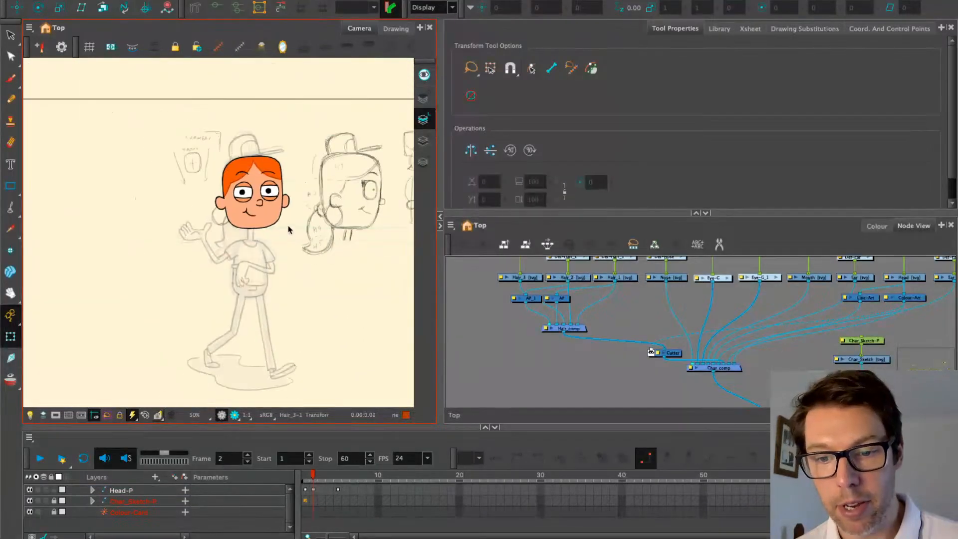
drag(336, 226, 284, 271)
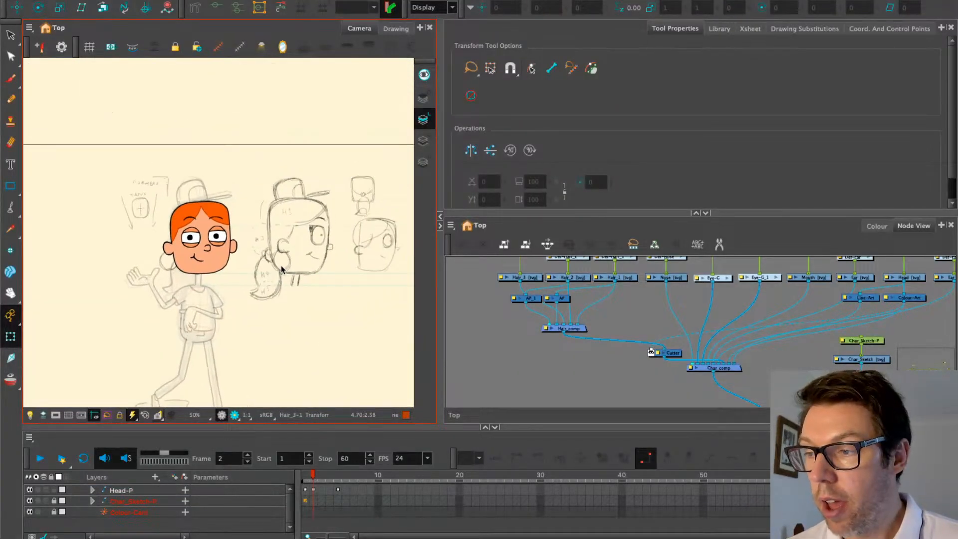
Re-centre the character, then pan to the H3–H5 hair sketches and the hair and deformer nodes
scroll(187, 233, up, 3)
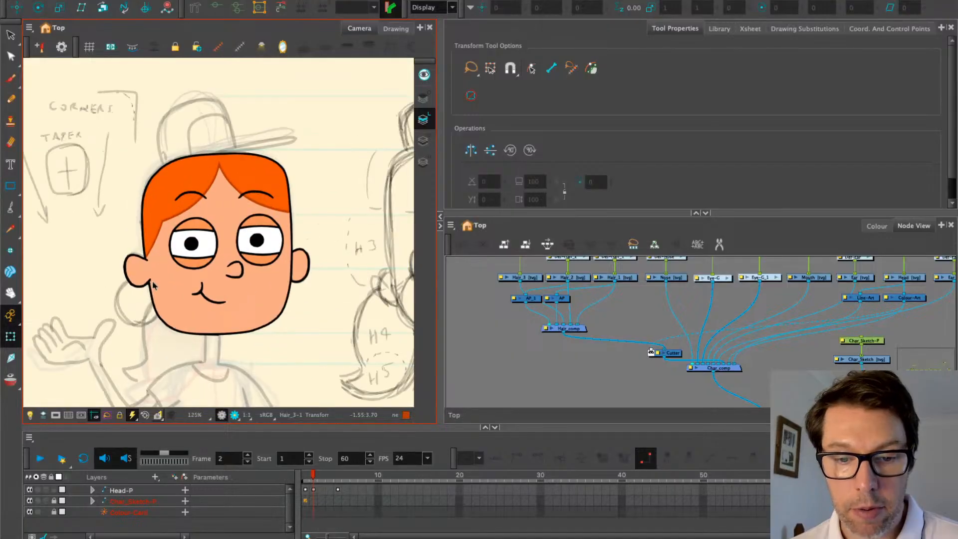
scroll(159, 295, down, 3)
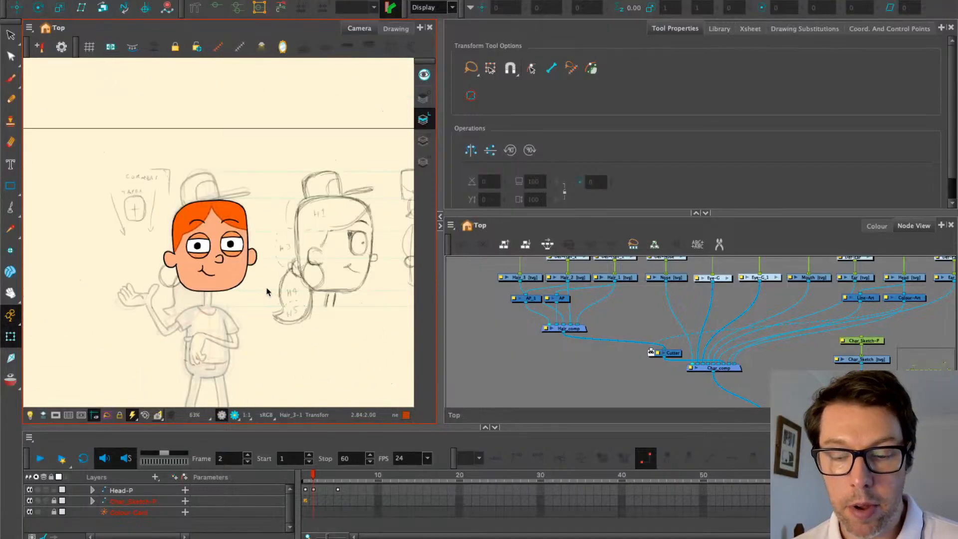
drag(264, 287, 233, 280)
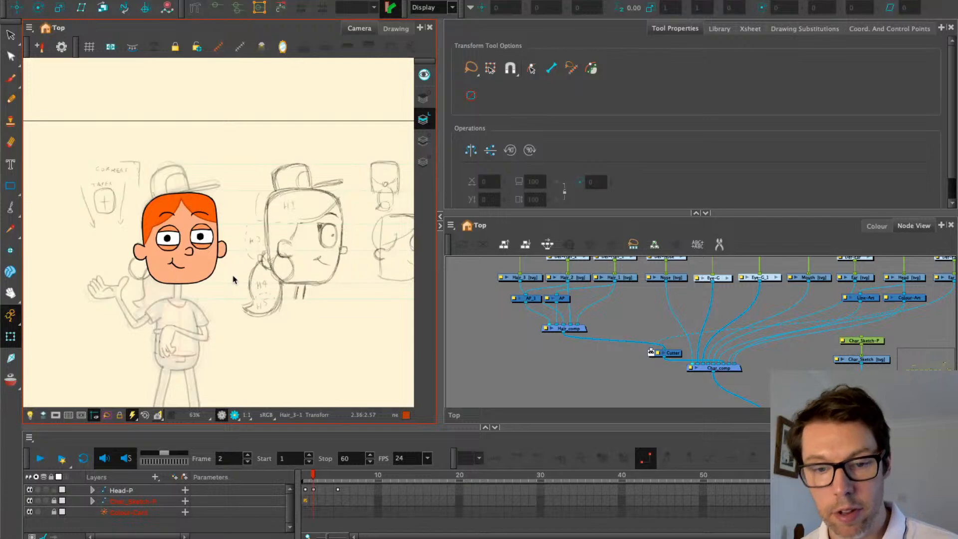
scroll(233, 279, up, 2)
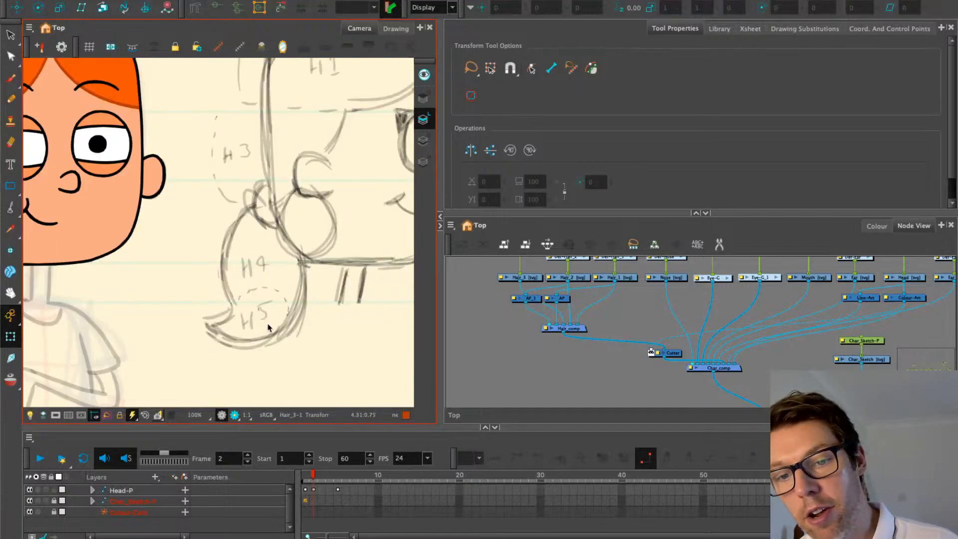
mouse_move(221, 223)
mouse_down()
mouse_move(204, 277)
mouse_move(233, 253)
mouse_move(200, 236)
mouse_up()
drag(560, 315, 608, 366)
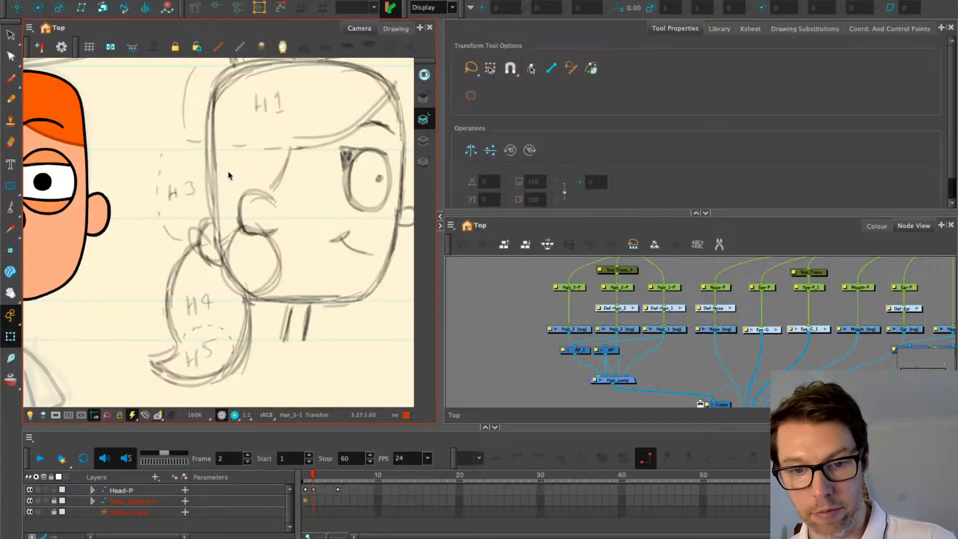
Centre the head and side sketch, then select the whole head and its left eye
scroll(179, 236, down, 2)
drag(171, 233, 238, 259)
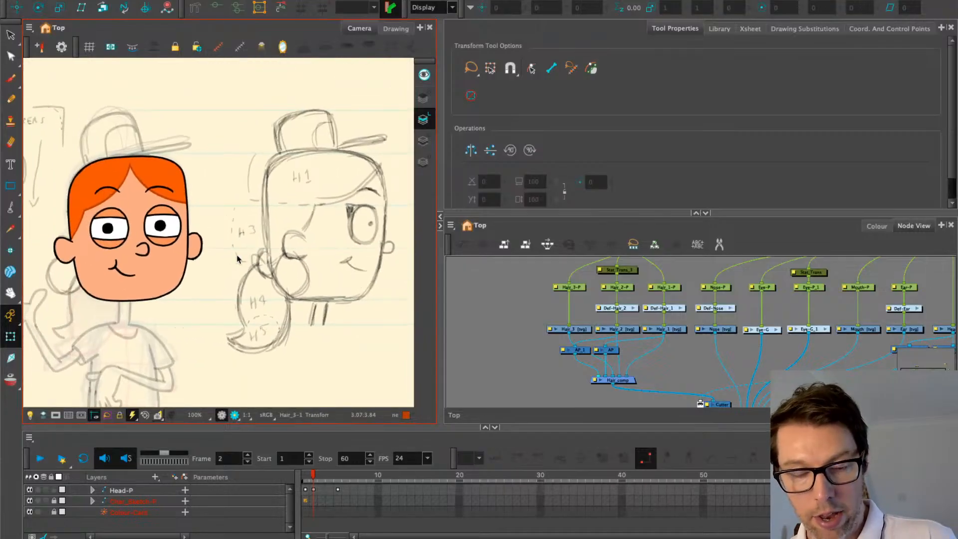
scroll(238, 259, down, 2)
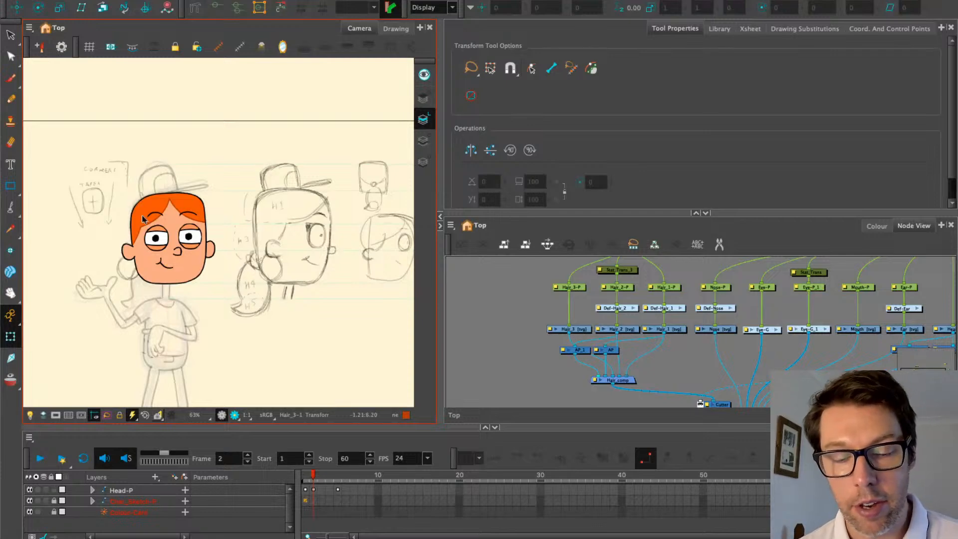
scroll(148, 224, up, 2)
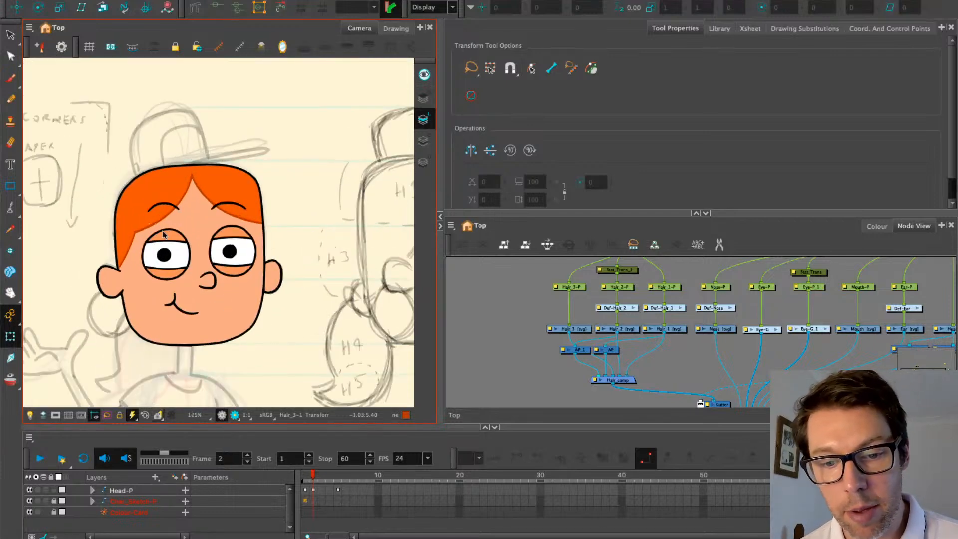
scroll(149, 245, down, 2)
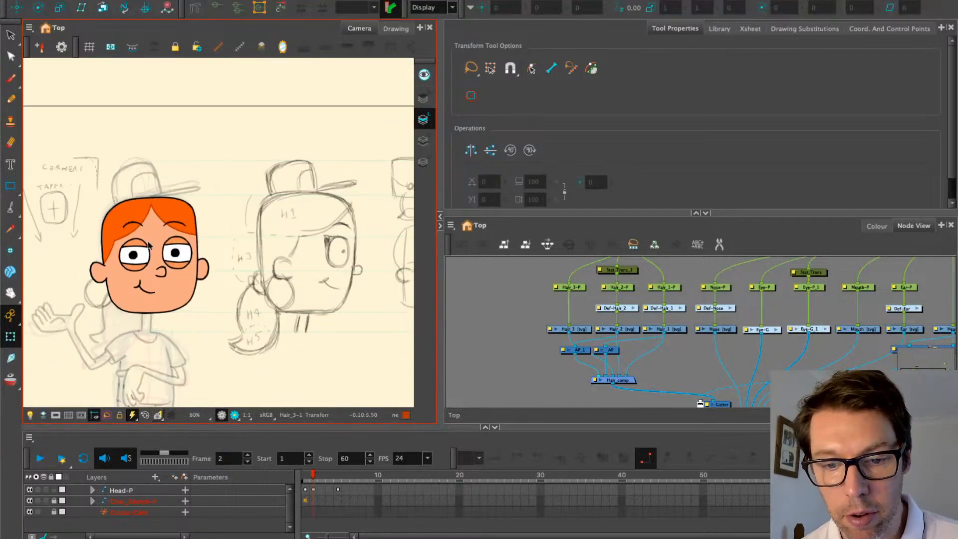
scroll(115, 244, up, 1)
click(114, 242)
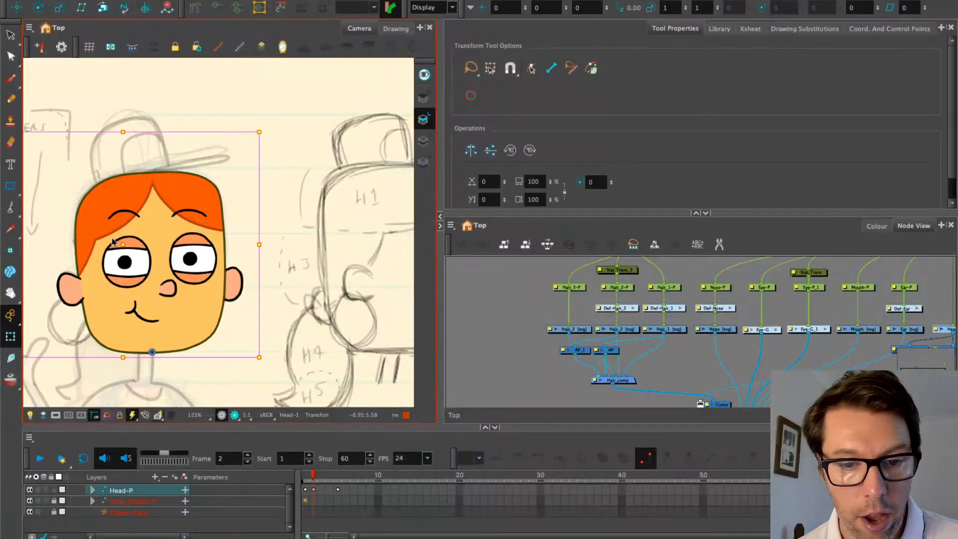
scroll(119, 246, up, 4)
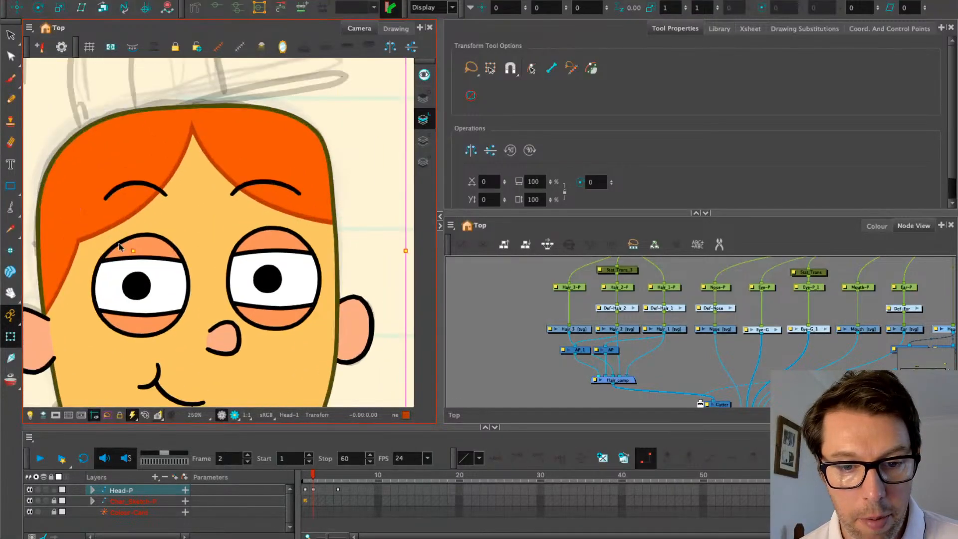
click(118, 245)
scroll(117, 244, down, 3)
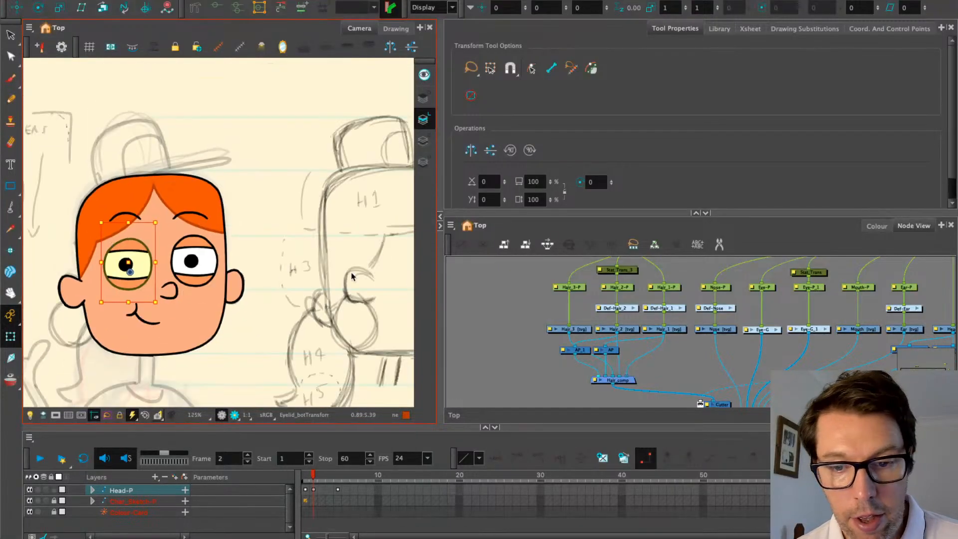
Compare the side-view head sketch with the re-centred front view of the head
drag(398, 280, 323, 260)
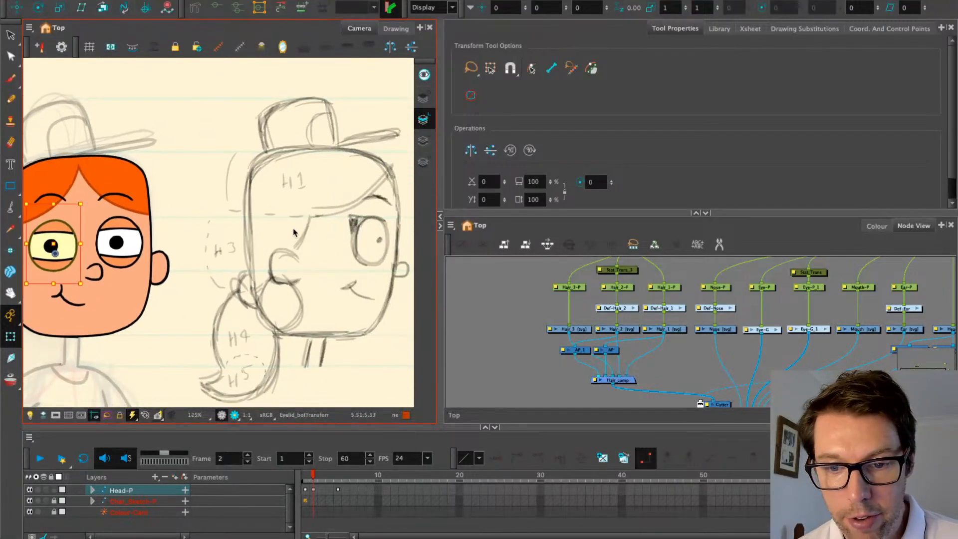
drag(187, 221, 218, 211)
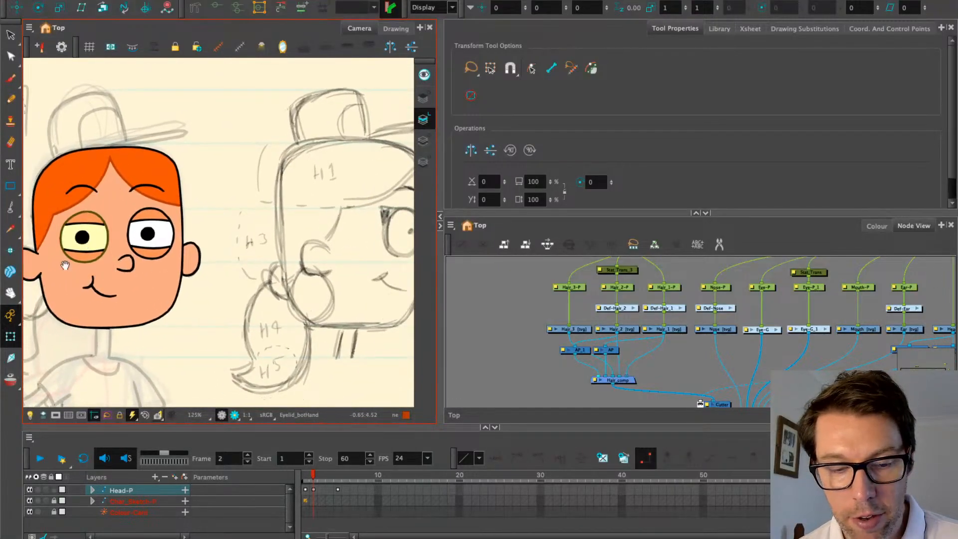
drag(64, 265, 132, 237)
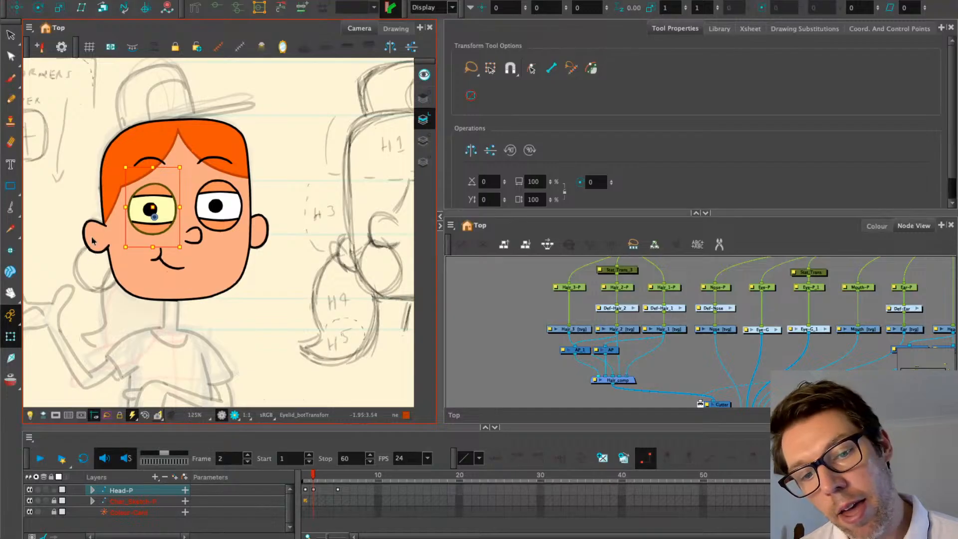